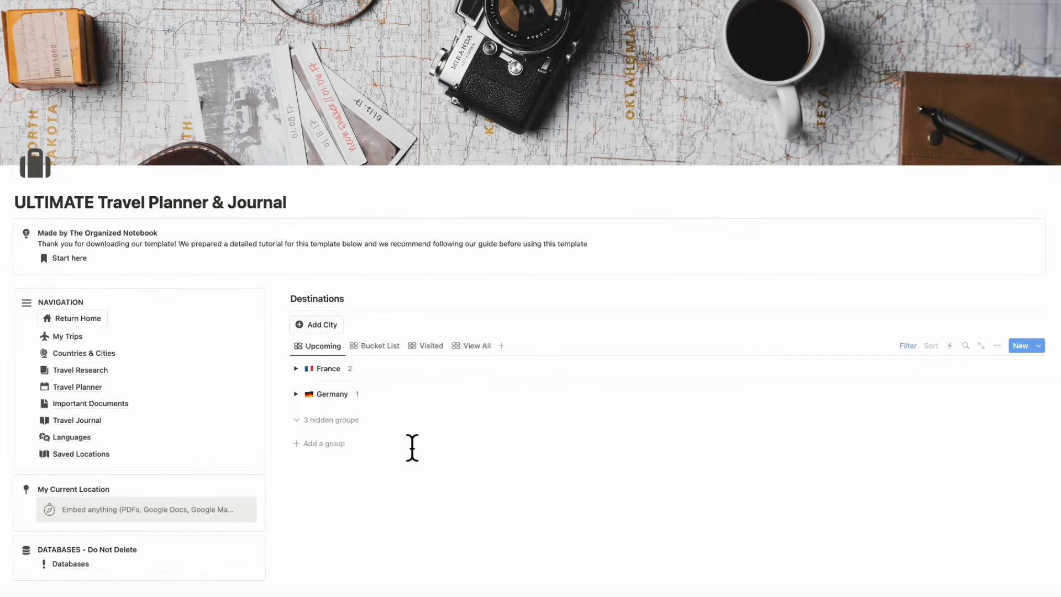
Expand the France and Germany groups in Destinations and look through the Bucket List, Visited and View All views
left_click(296, 368)
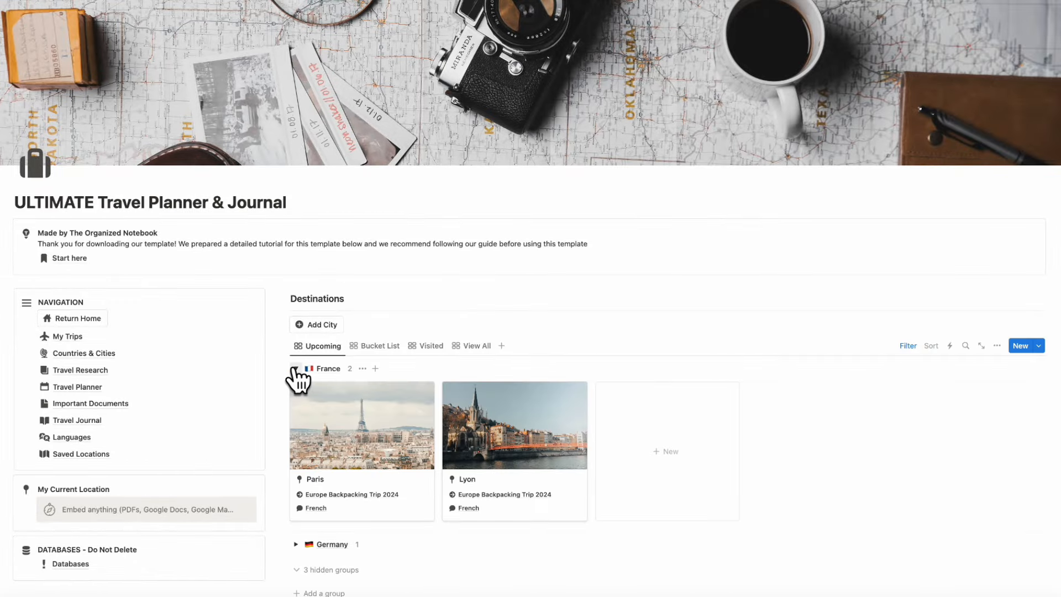
left_click(294, 543)
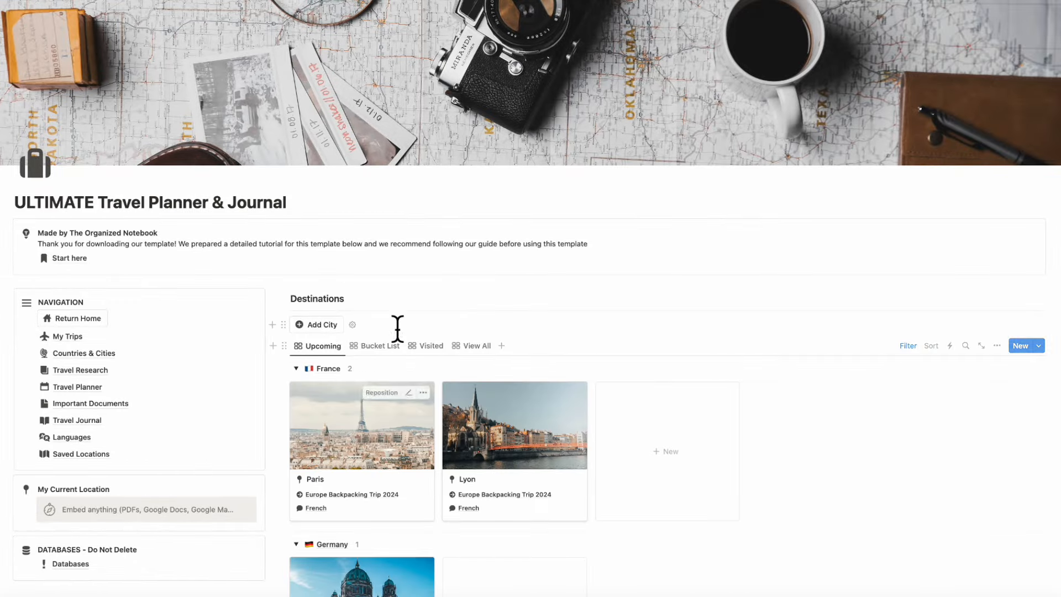
left_click(384, 346)
left_click(425, 347)
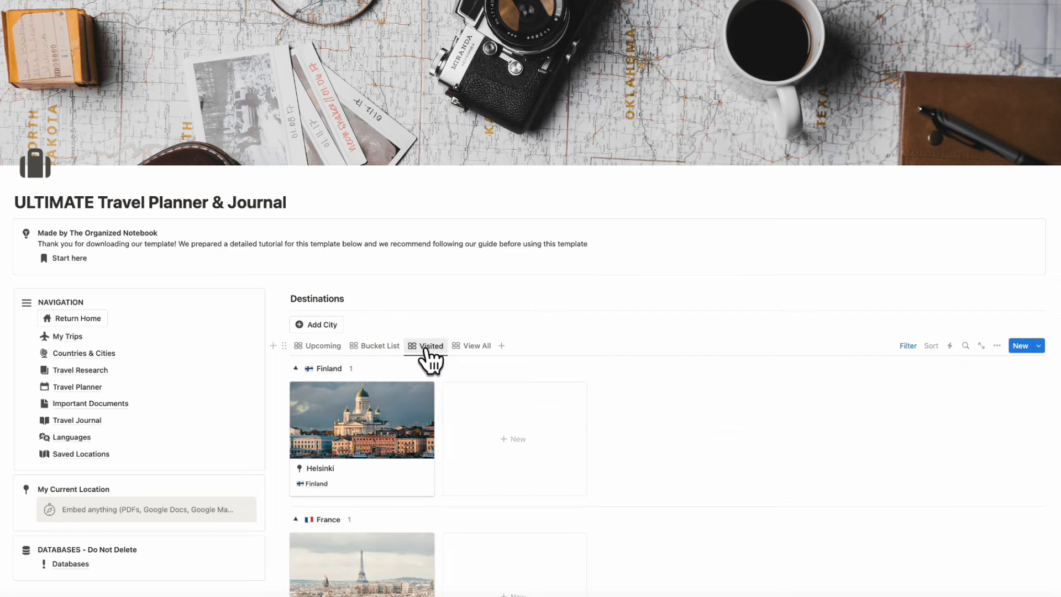
left_click(474, 347)
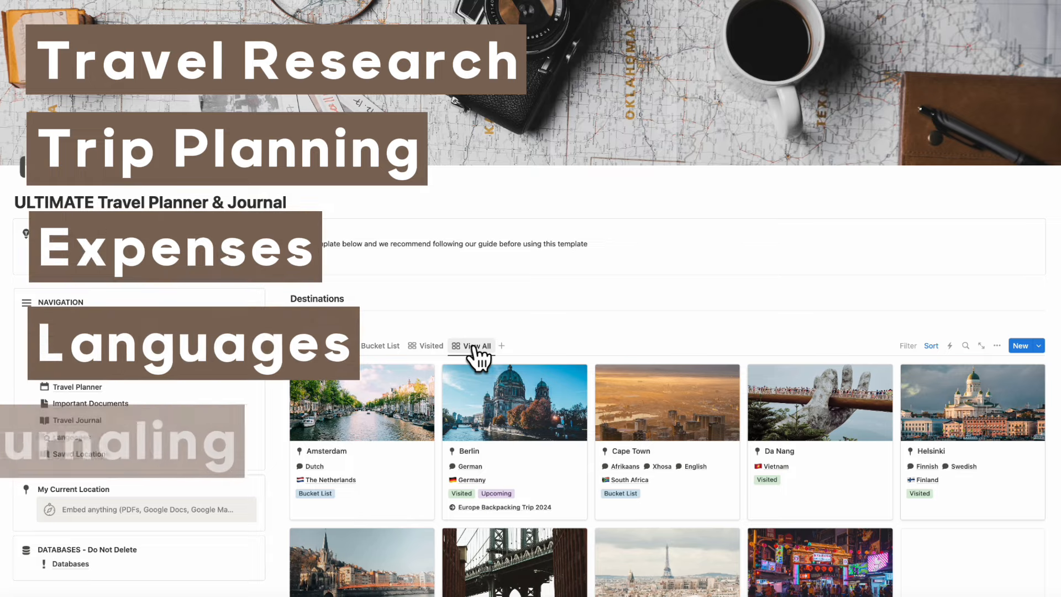
scroll(479, 358, "down", 4)
scroll(478, 358, "down", 2)
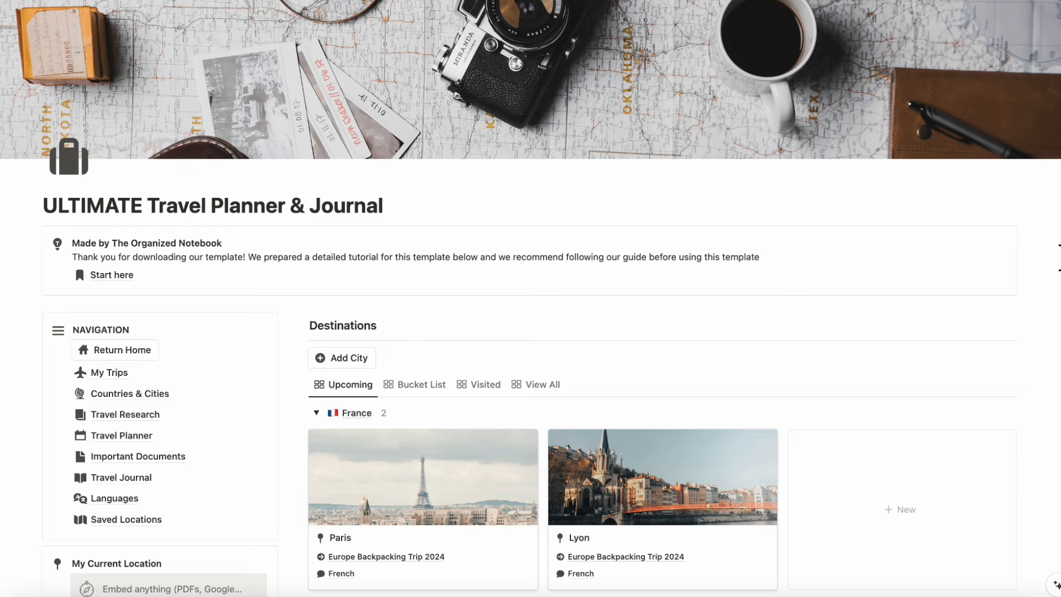
Examine the planner's home page, including Destinations, the My Trips By Type and Trip Calendar views, and the My Current Location block
scroll(530, 298, "down", 5)
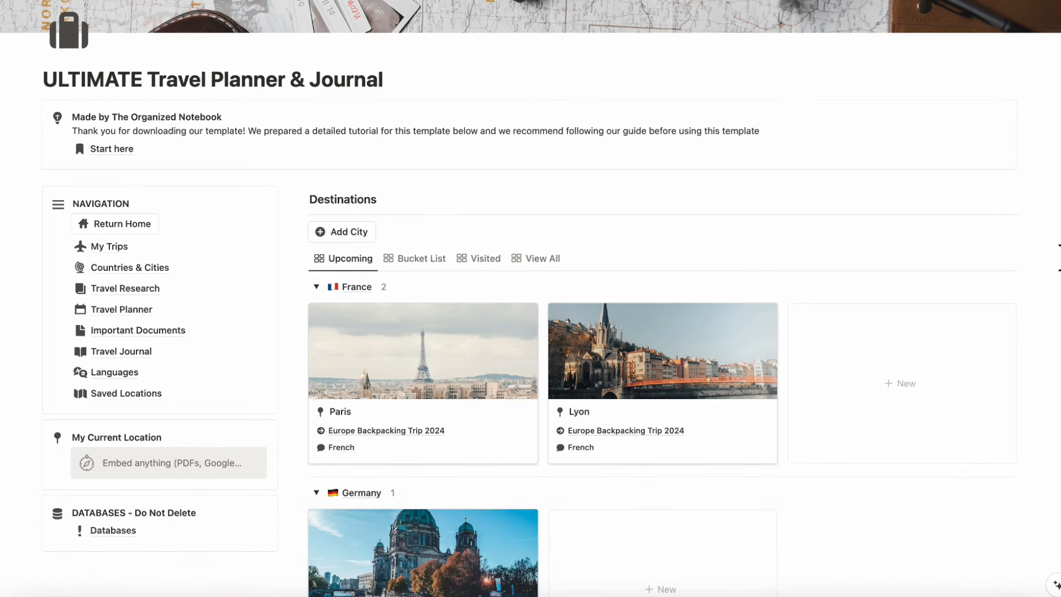
scroll(530, 298, "down", 3)
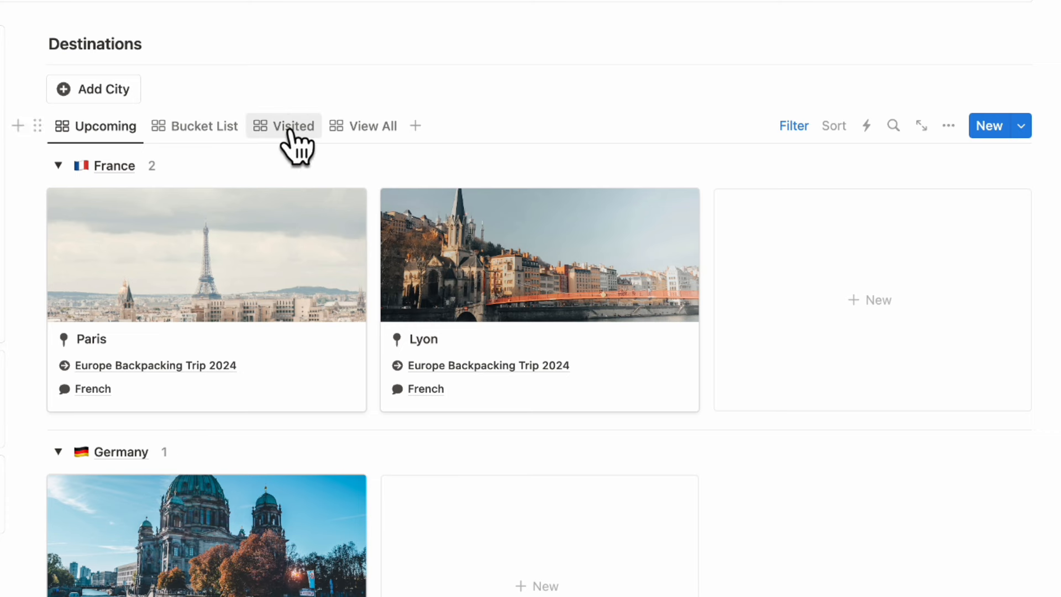
scroll(367, 314, "down", 10)
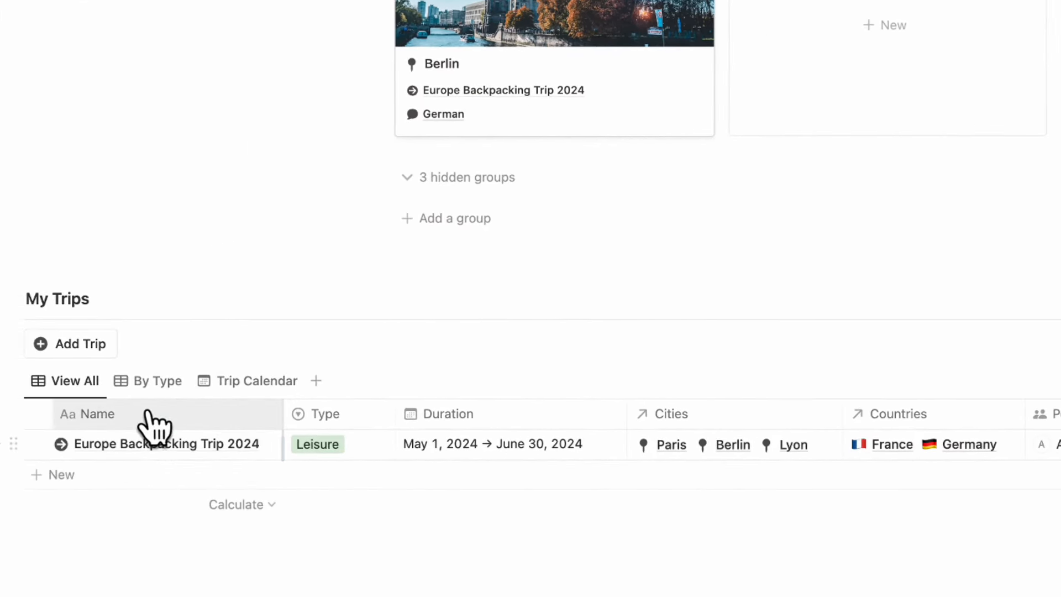
left_click(154, 385)
left_click(254, 385)
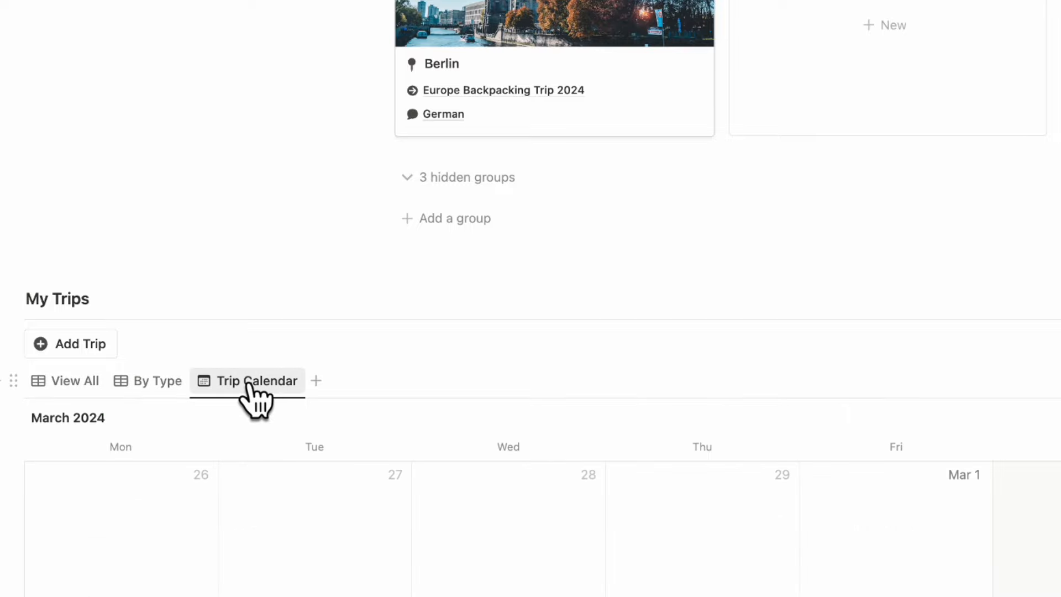
scroll(645, 449, "up", 10)
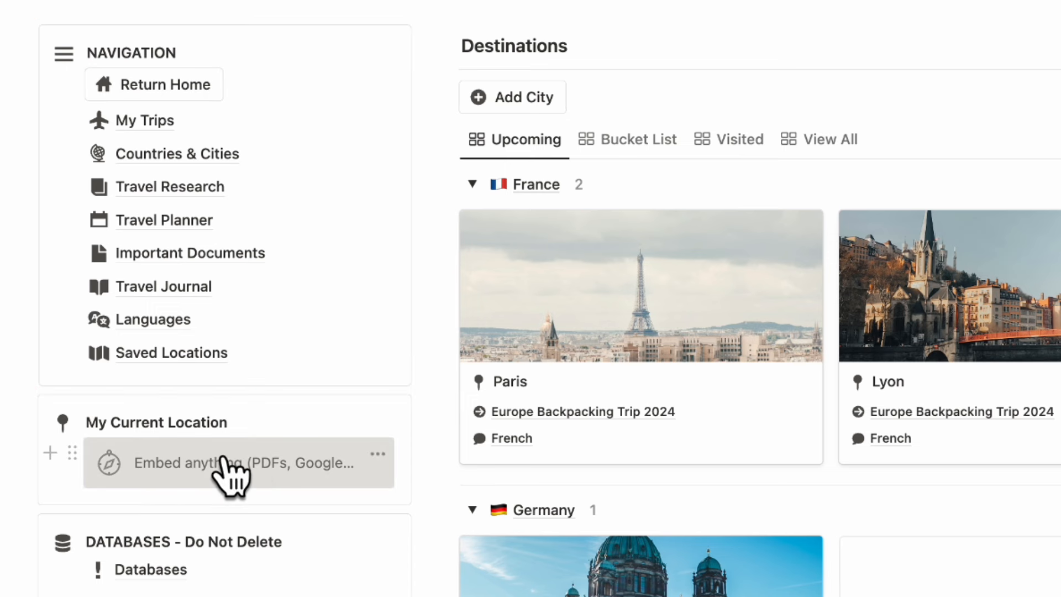
scroll(252, 539, "down", 2)
mouse_move(168, 500)
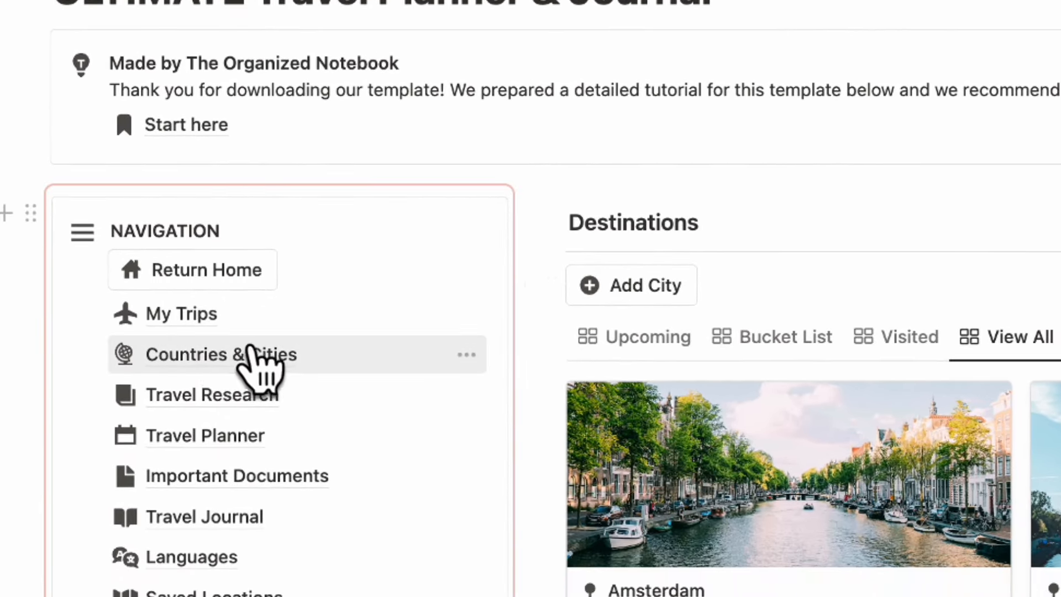
Open the Countries & Cities page and examine its countries grouped by region and its cities gallery
left_click(258, 356)
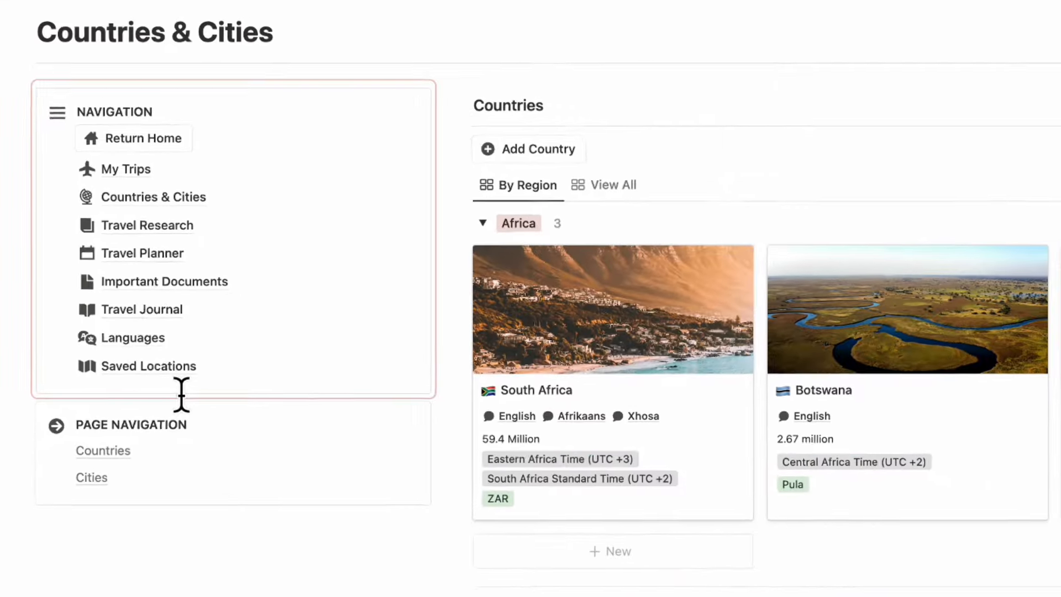
scroll(241, 489, "down", 3)
scroll(240, 489, "down", 2)
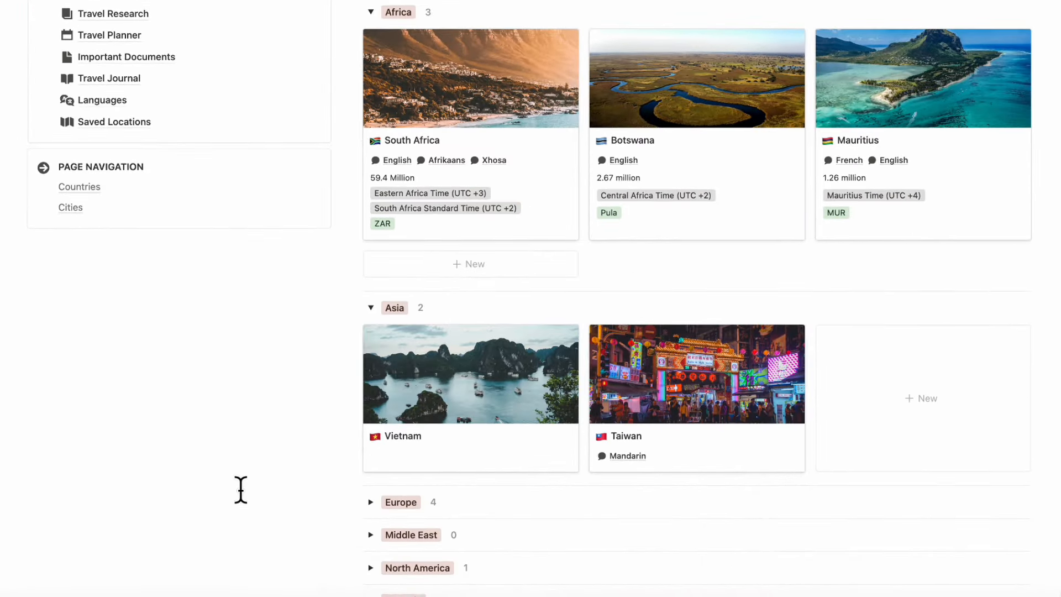
scroll(241, 489, "up", 1)
scroll(240, 489, "down", 10)
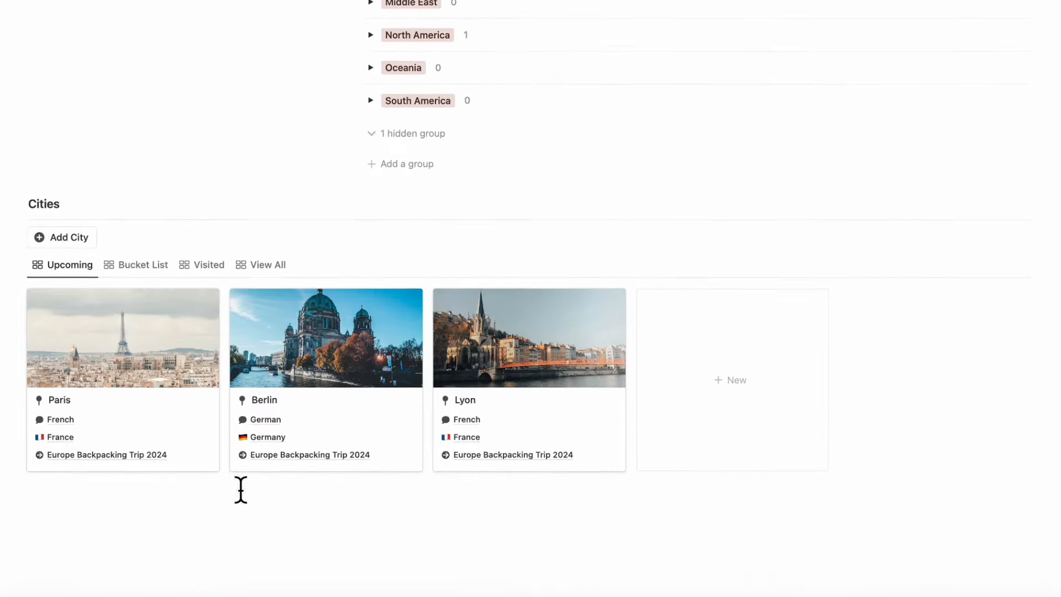
scroll(322, 426, "up", 15)
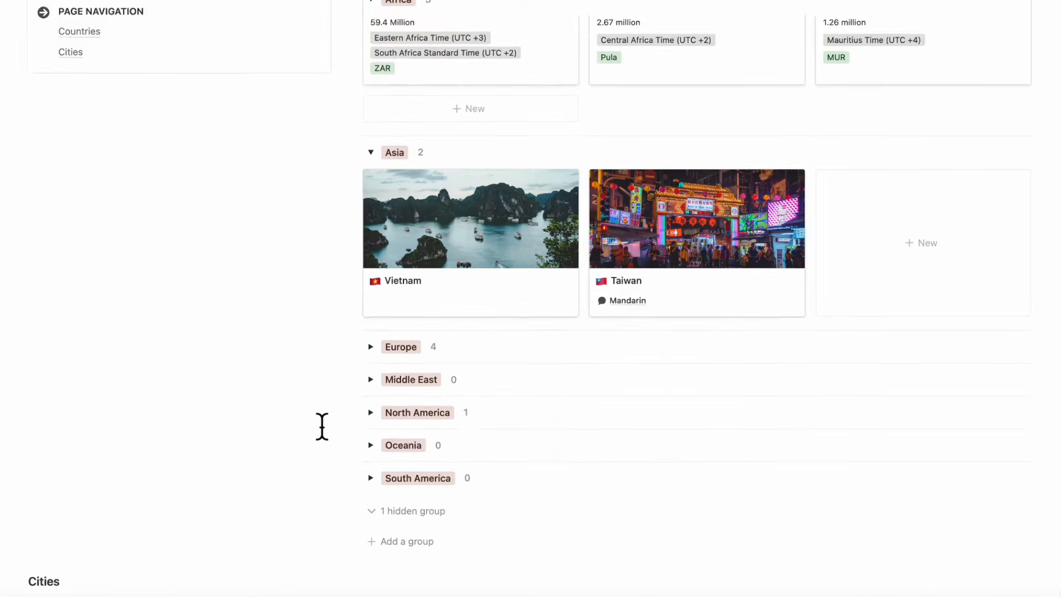
scroll(322, 426, "up", 3)
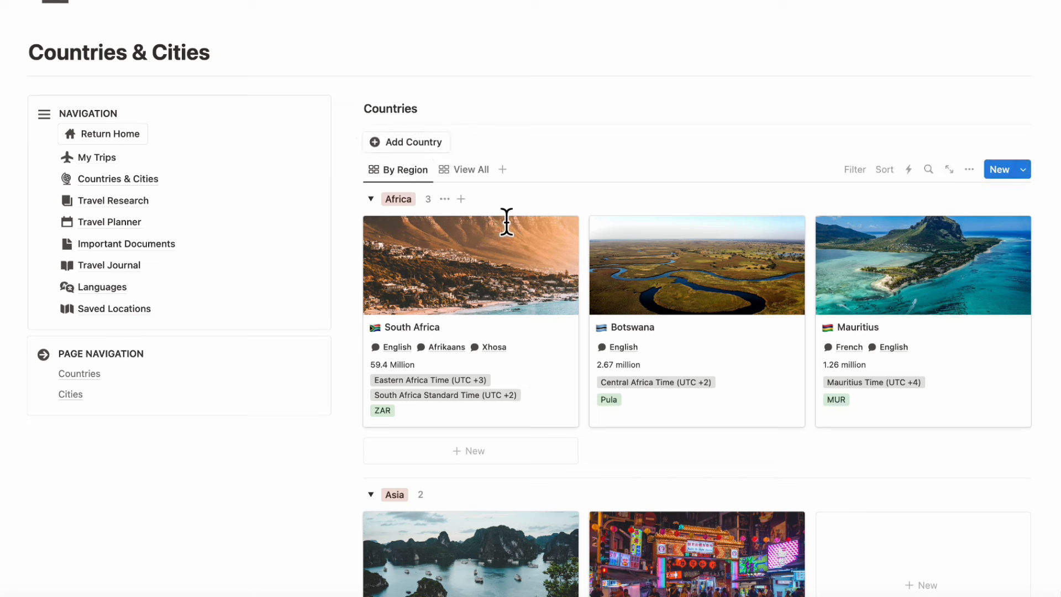
Add a new country page titled Japan and give it the Japanese flag emoji as its icon
left_click(422, 147)
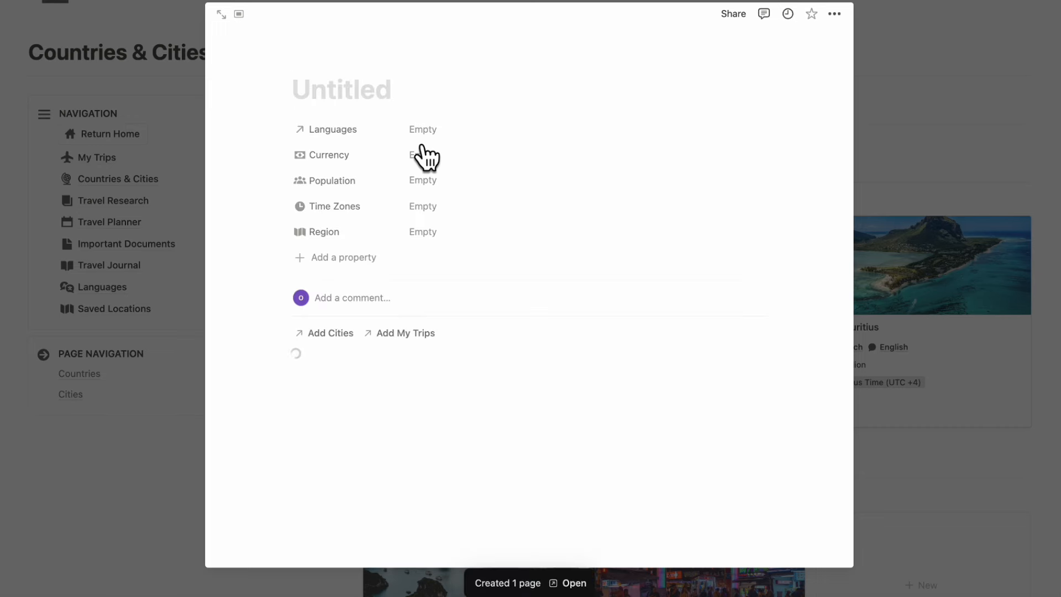
type("Japan")
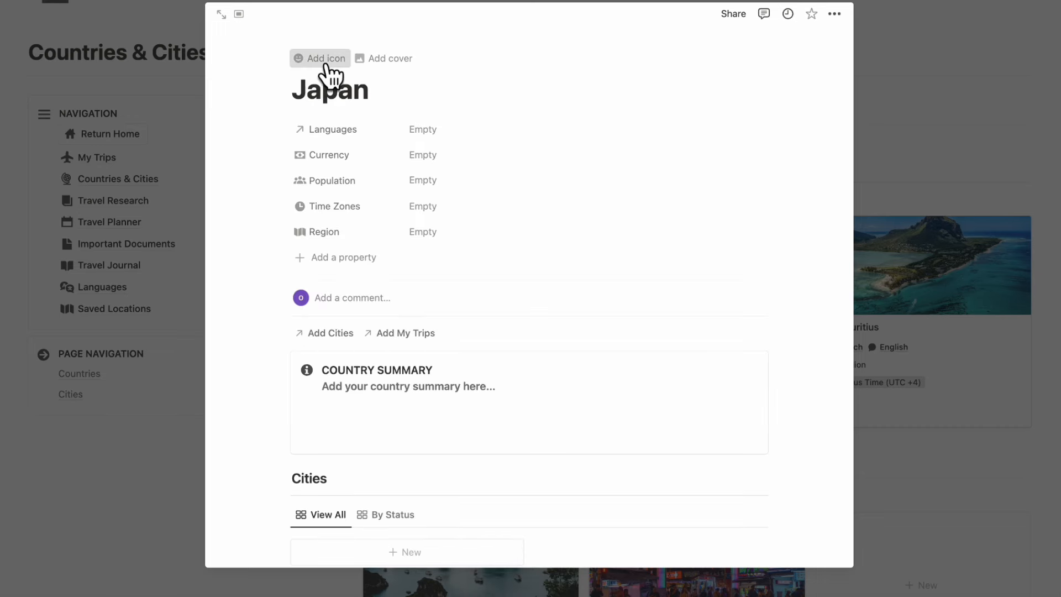
left_click(328, 60)
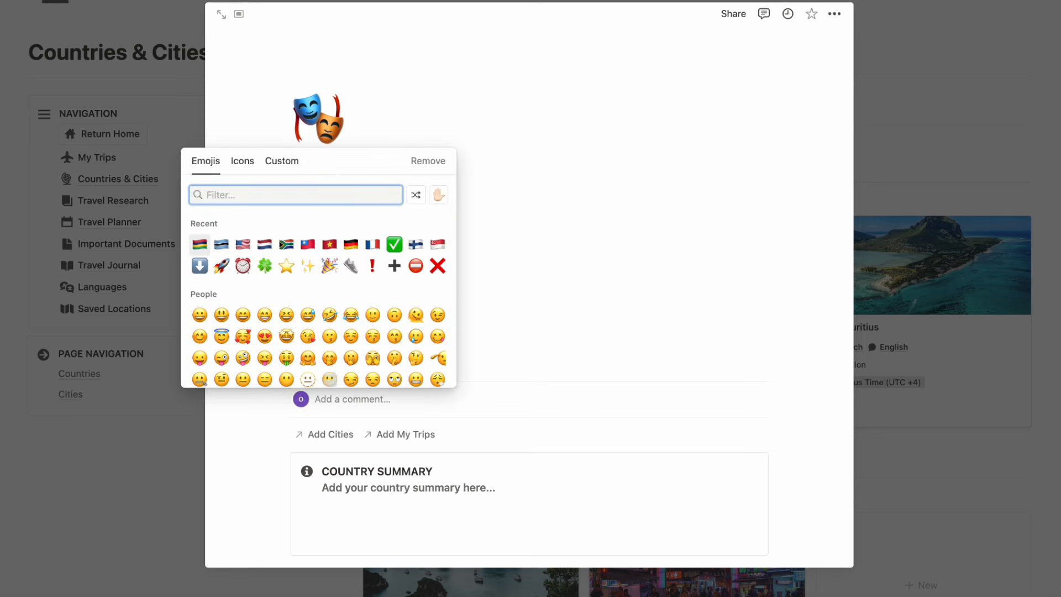
type("japan")
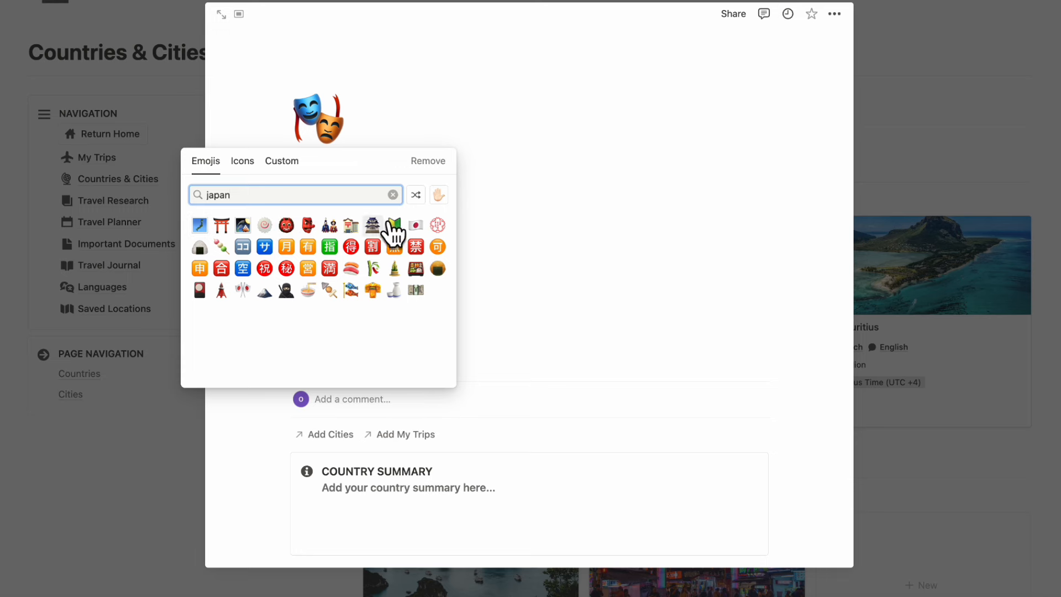
left_click(416, 225)
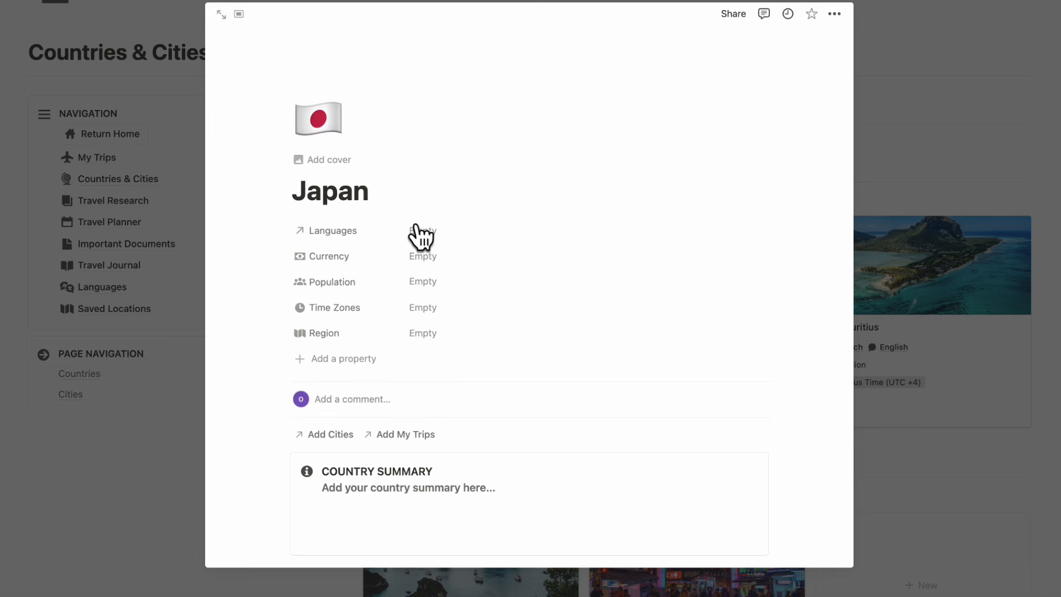
Give the Japan page an Unsplash cover found with "japan", choosing the pink-sky photo of a red pagoda above a city
left_click(330, 159)
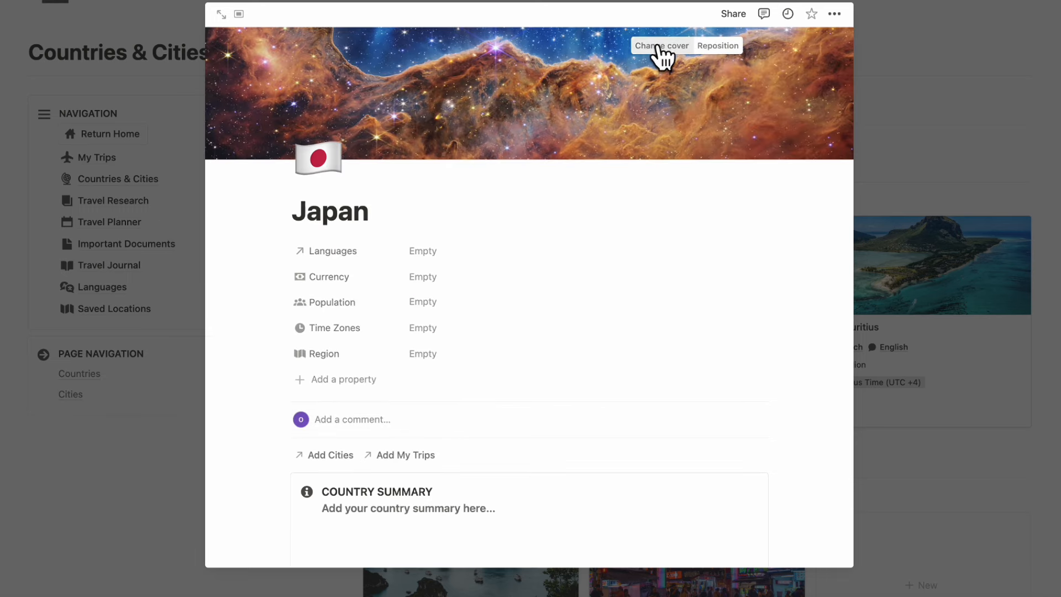
left_click(663, 53)
left_click(641, 71)
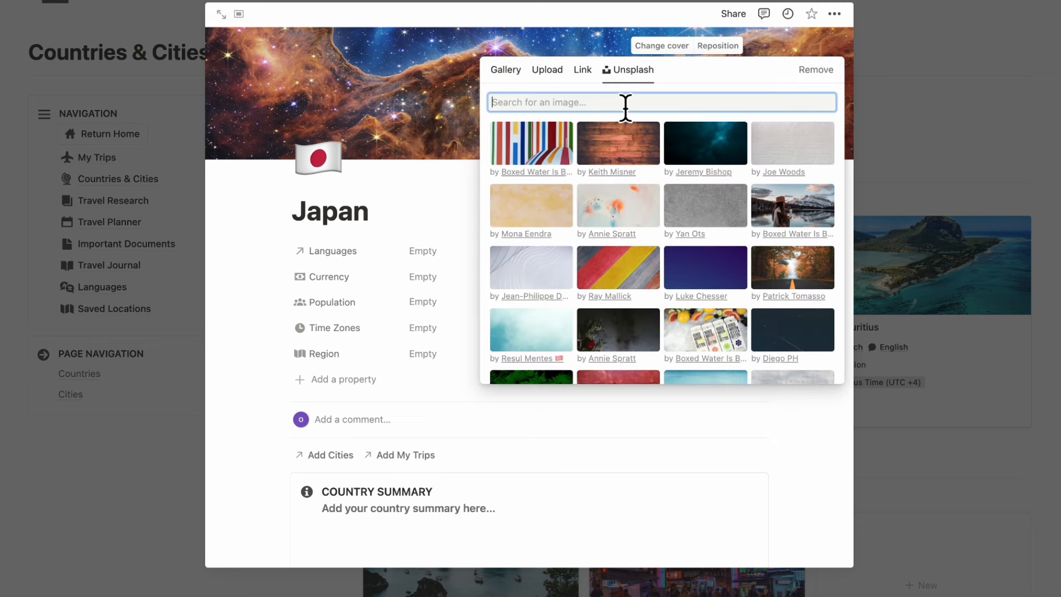
type("japan")
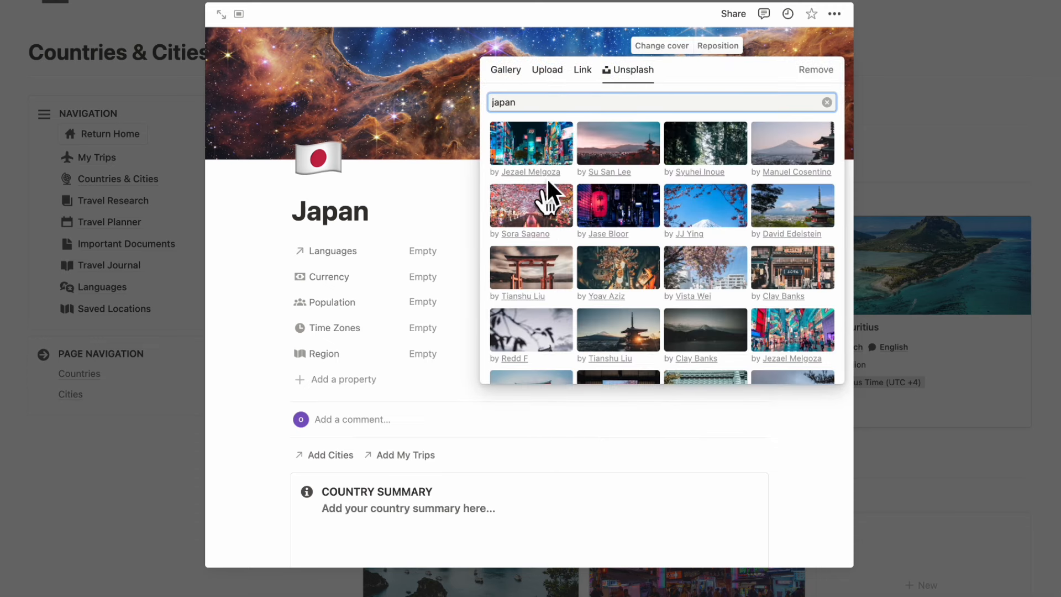
left_click(623, 146)
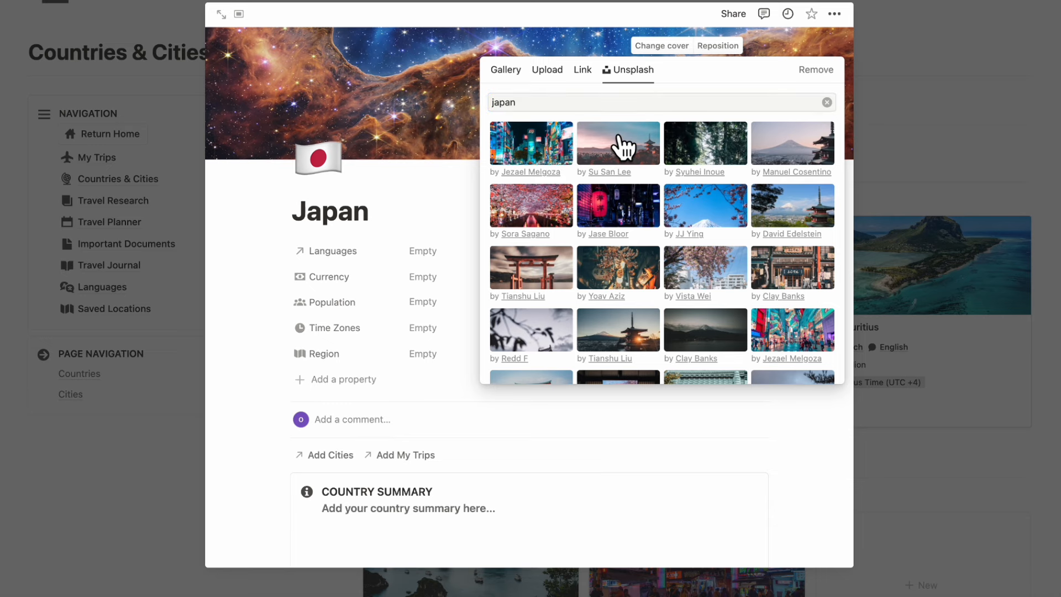
left_click(428, 155)
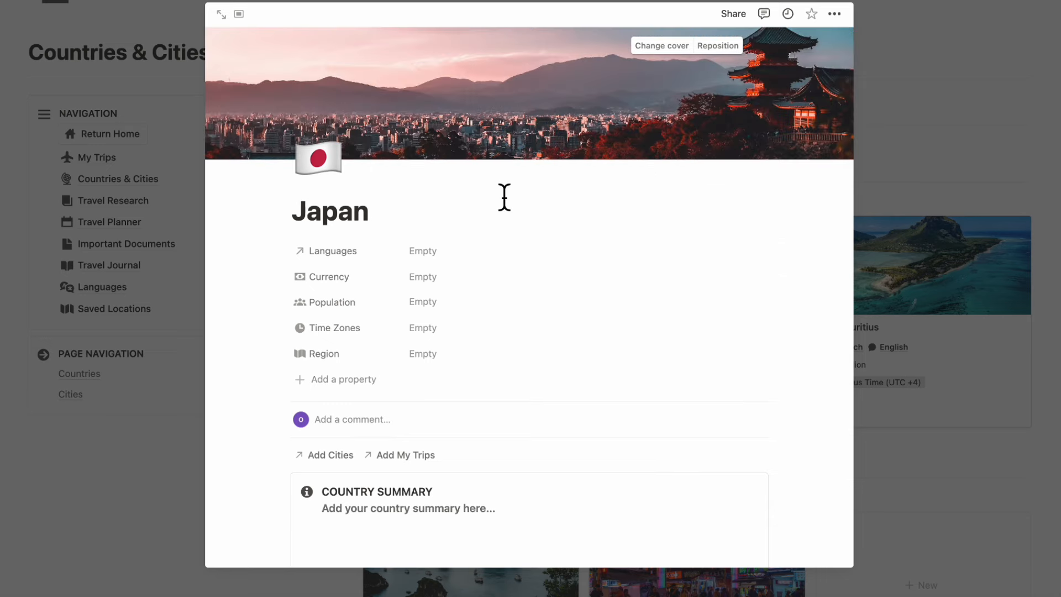
Create a new Japanese entry in the Languages database and link it as Japan's language
scroll(457, 250, "down", 3)
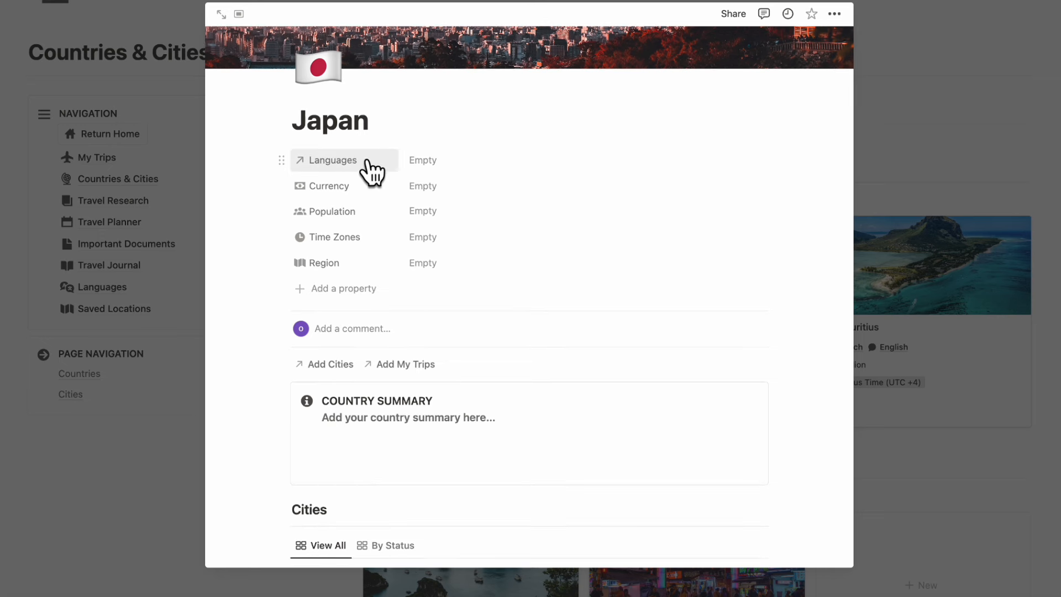
left_click(482, 164)
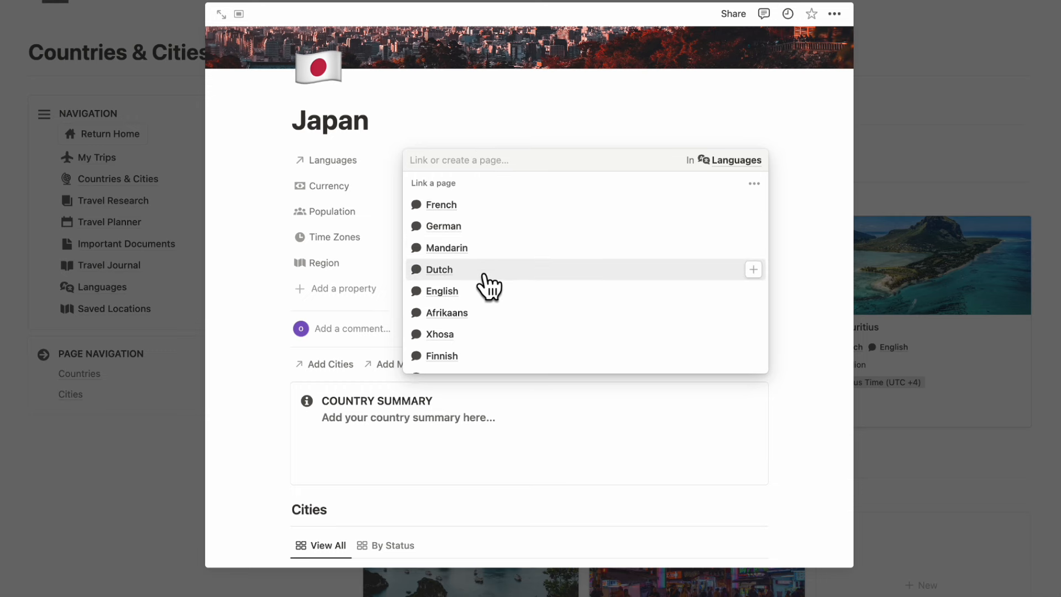
scroll(487, 284, "down", 1)
scroll(492, 238, "up", 1)
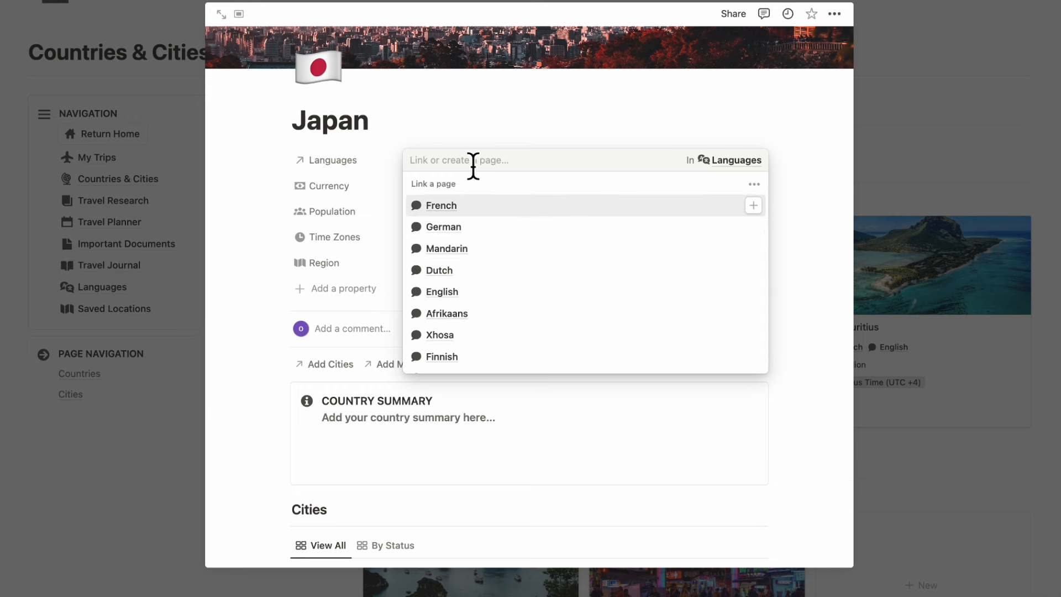
type("Japanese")
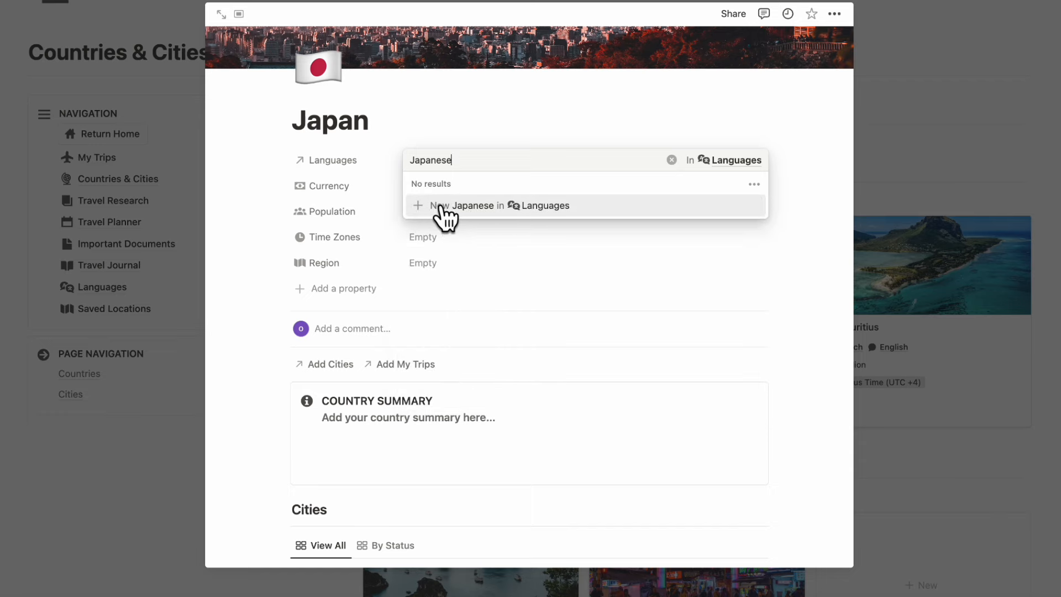
left_click(420, 208)
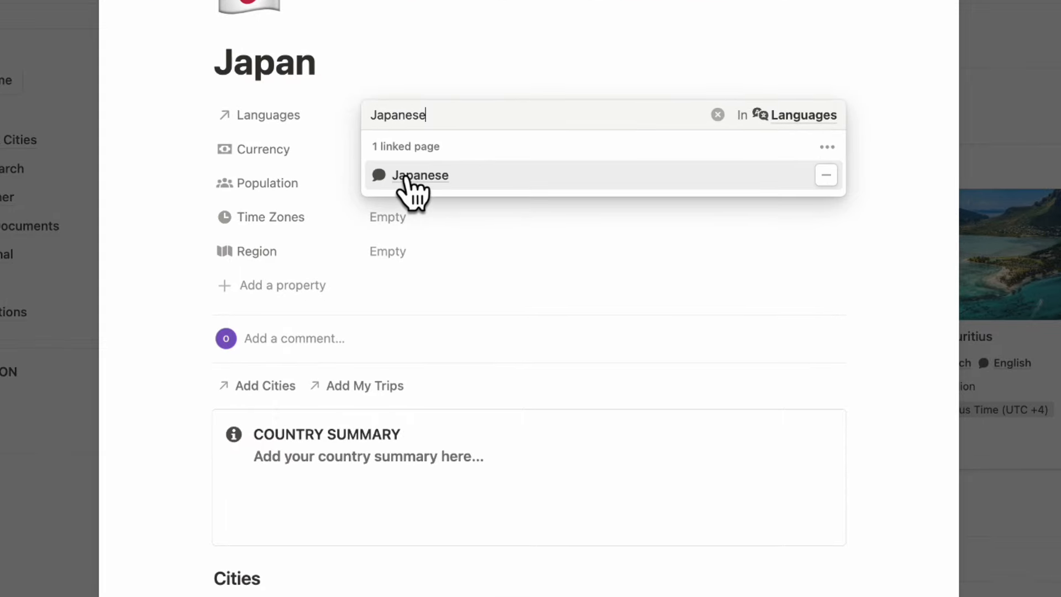
left_click(476, 78)
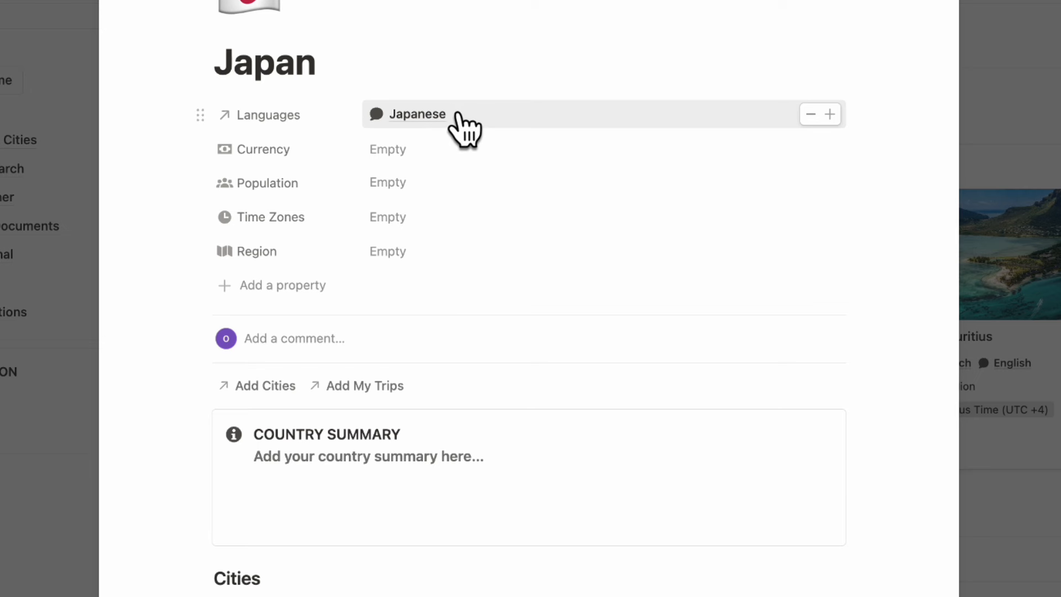
Create a Yen option for Japan's Currency property and colour it green
left_click(464, 154)
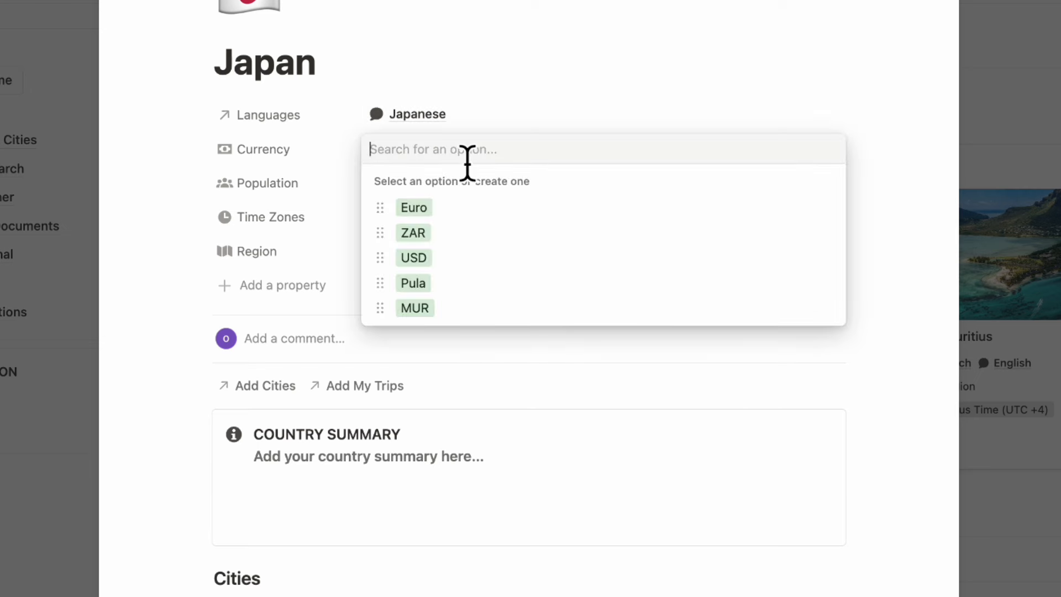
type("Yen")
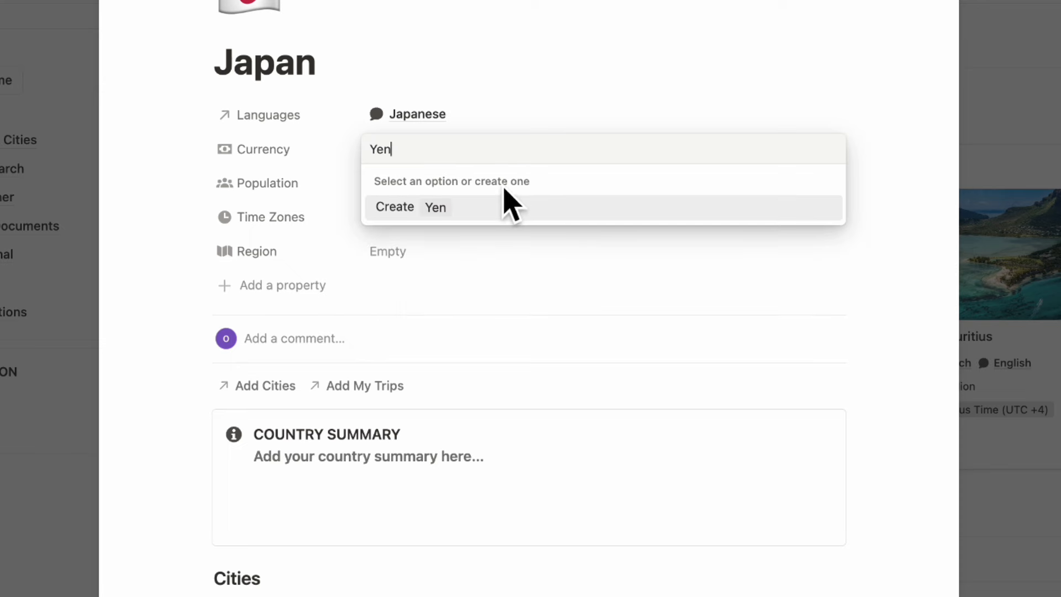
left_click(504, 206)
left_click(826, 335)
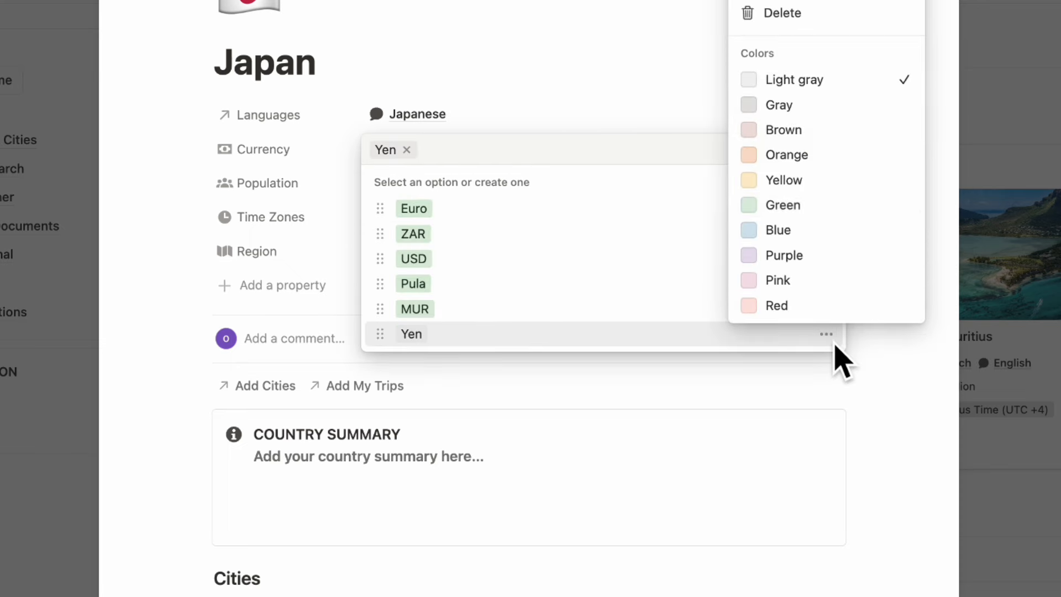
left_click(812, 206)
left_click(589, 108)
left_click(588, 108)
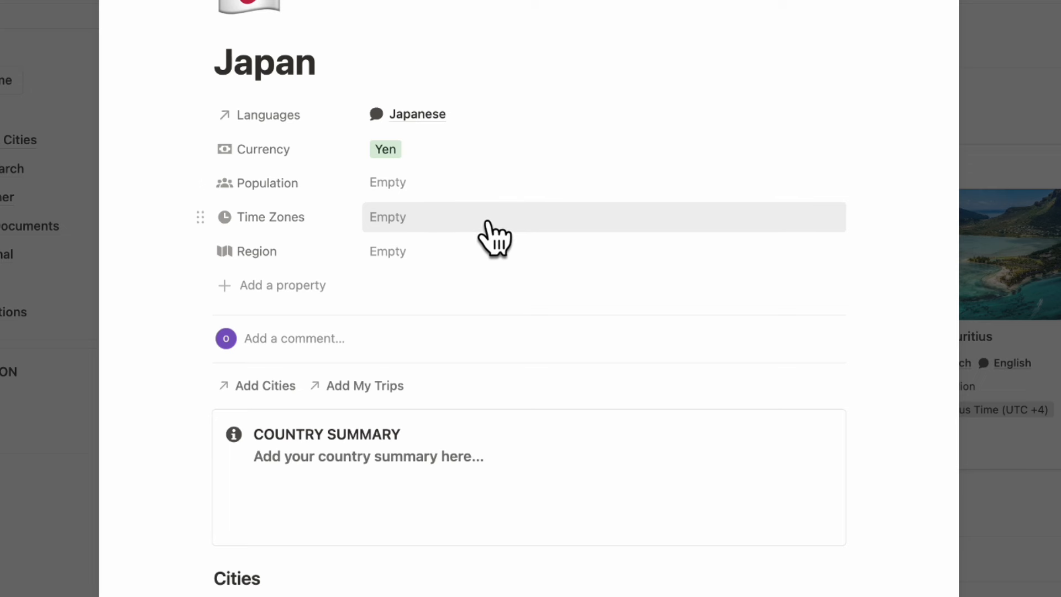
Set Japan's Region property to Asia
scroll(486, 119, "down", 2)
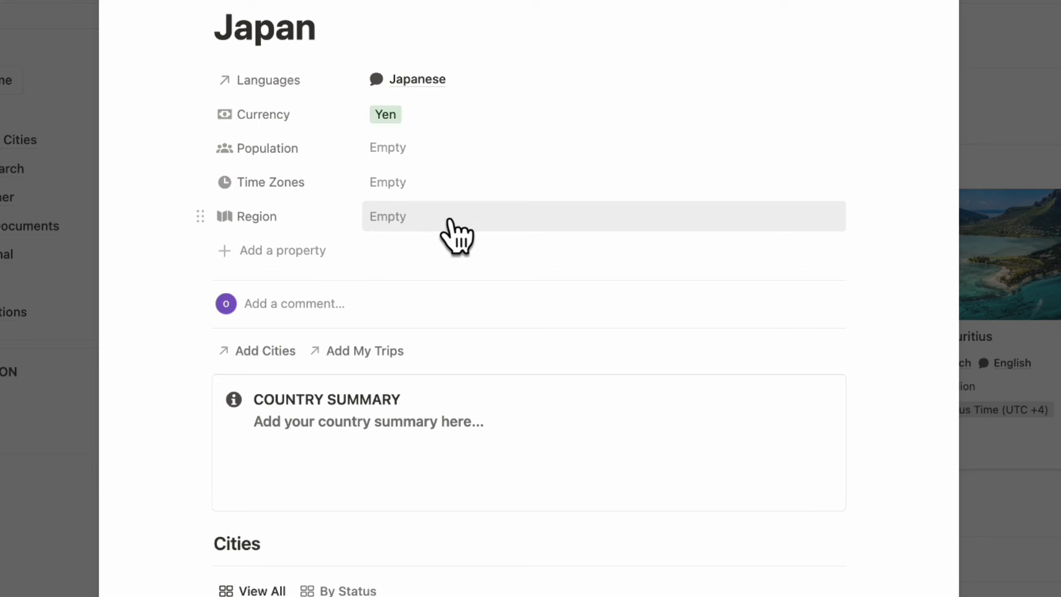
left_click(469, 217)
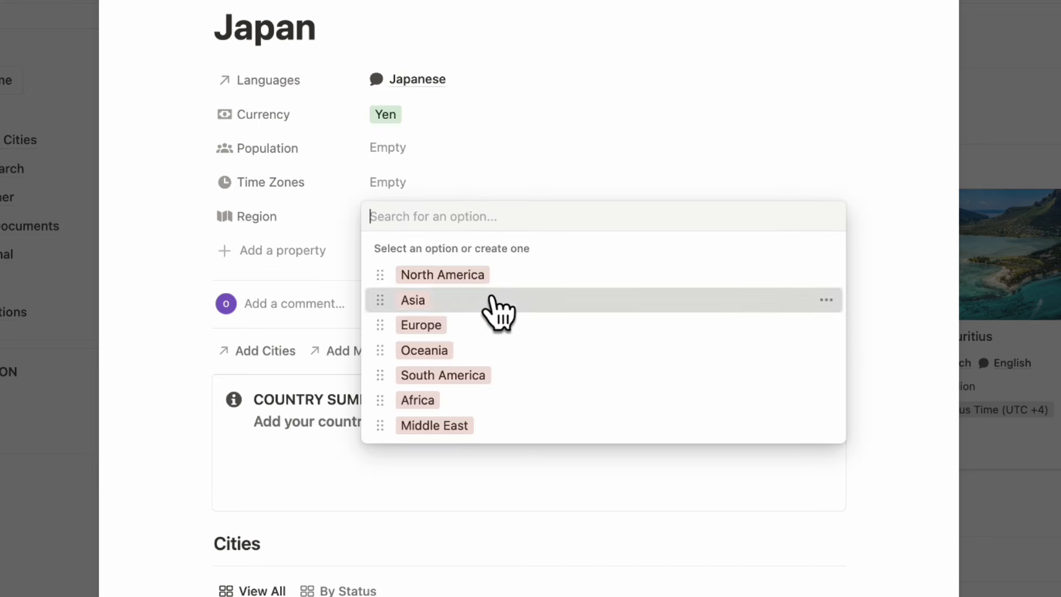
left_click(487, 300)
left_click(452, 189)
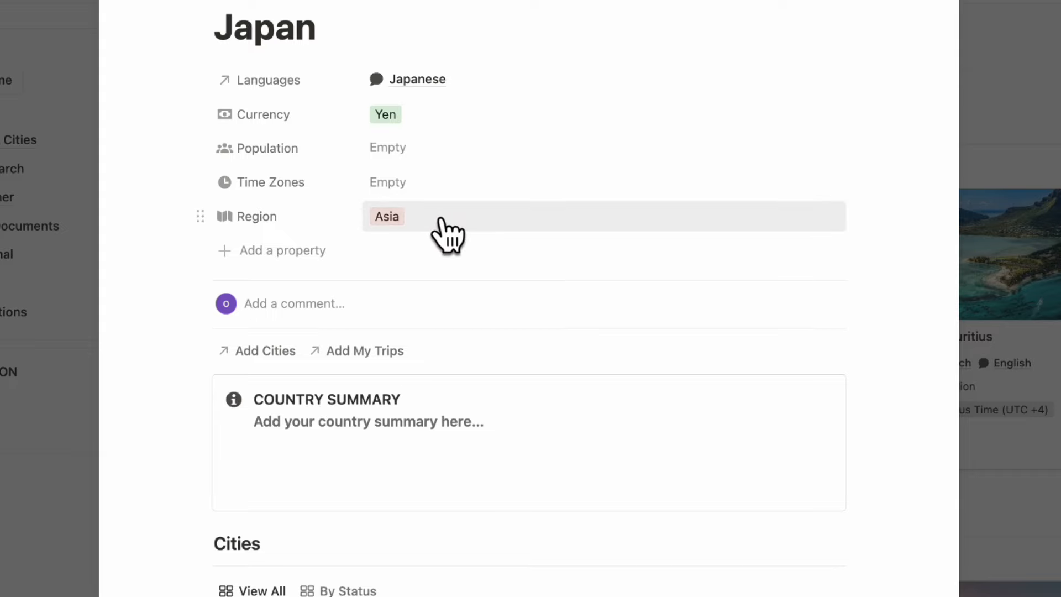
Add a new city page to Japan's Cities section and title it Tokyo
scroll(440, 227, "down", 1)
scroll(446, 230, "up", 2)
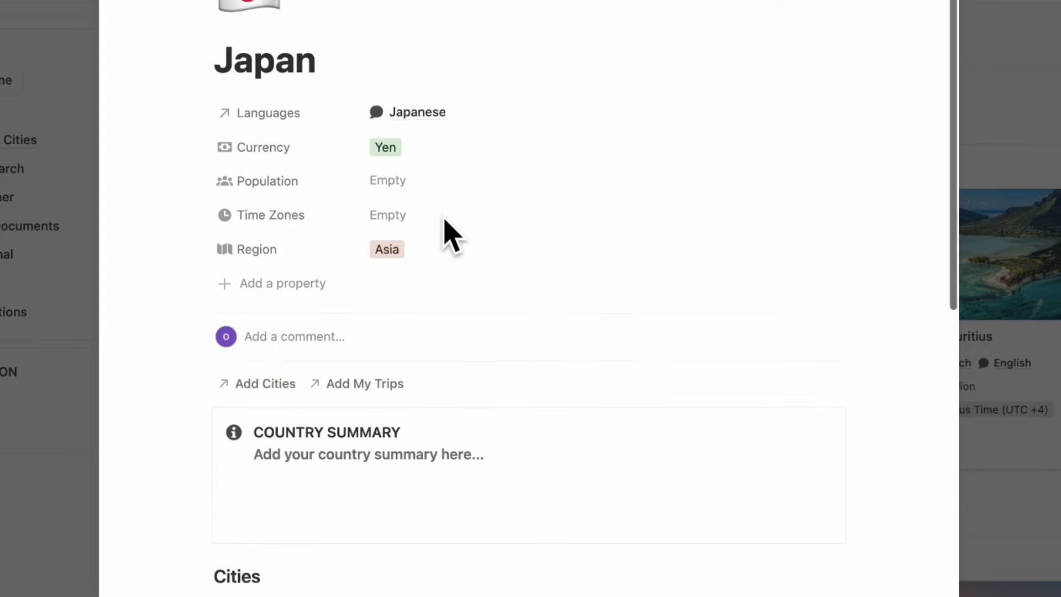
scroll(445, 229, "down", 7)
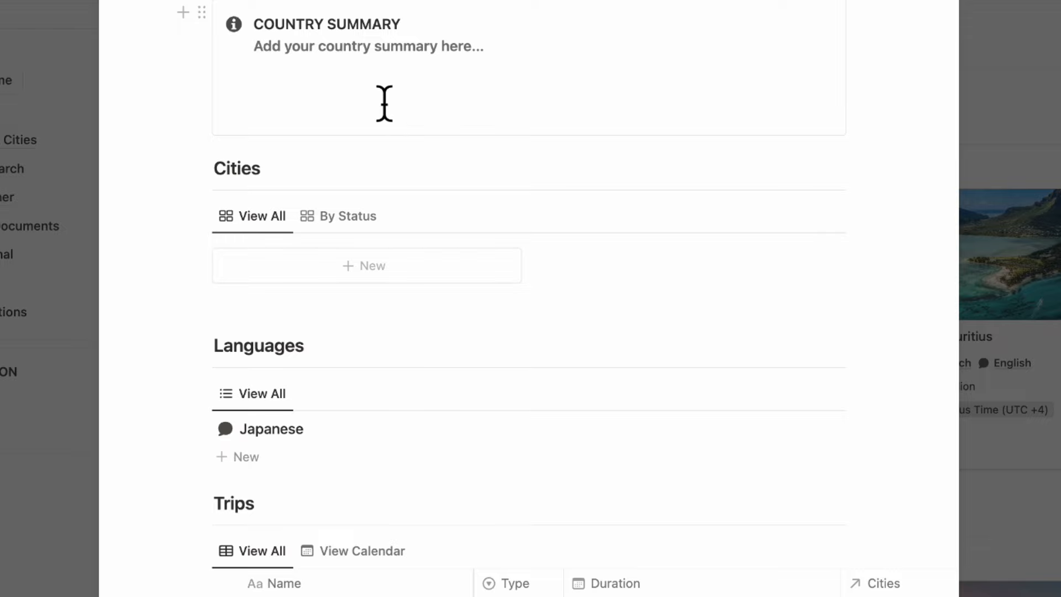
scroll(384, 103, "down", 5)
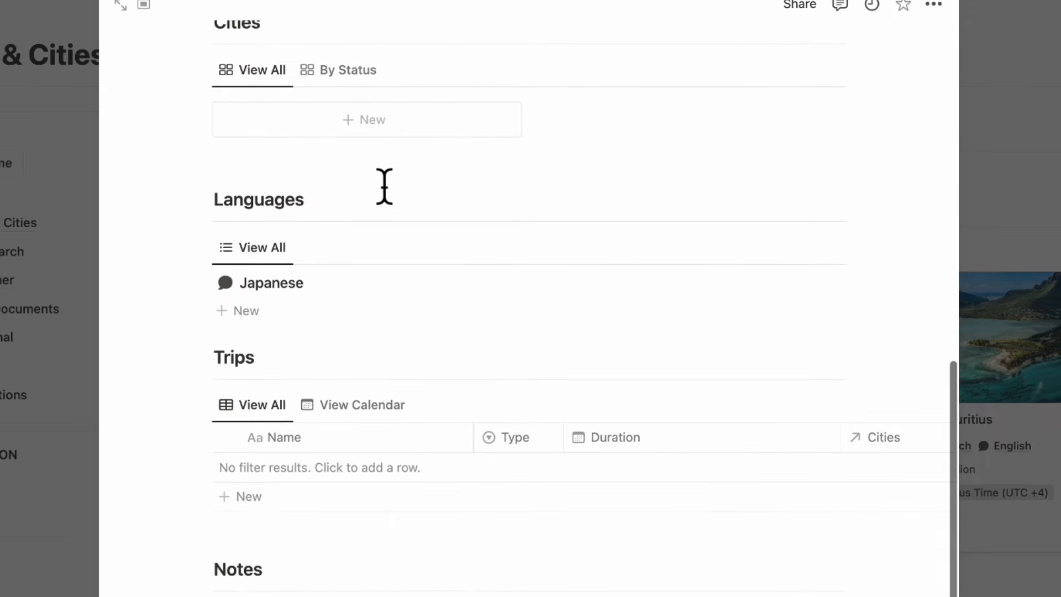
scroll(384, 186, "up", 1)
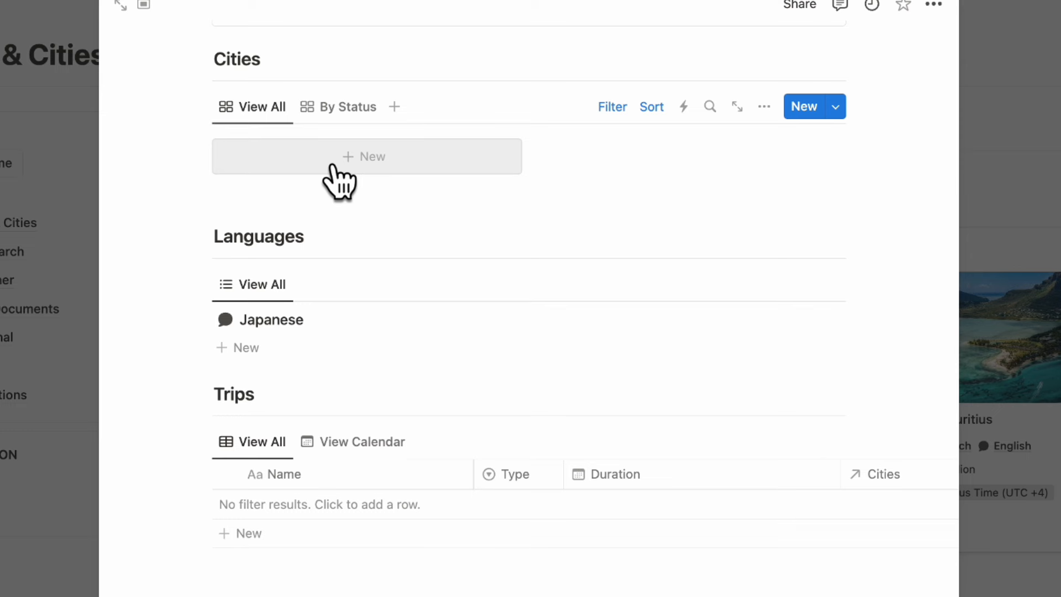
left_click(372, 167)
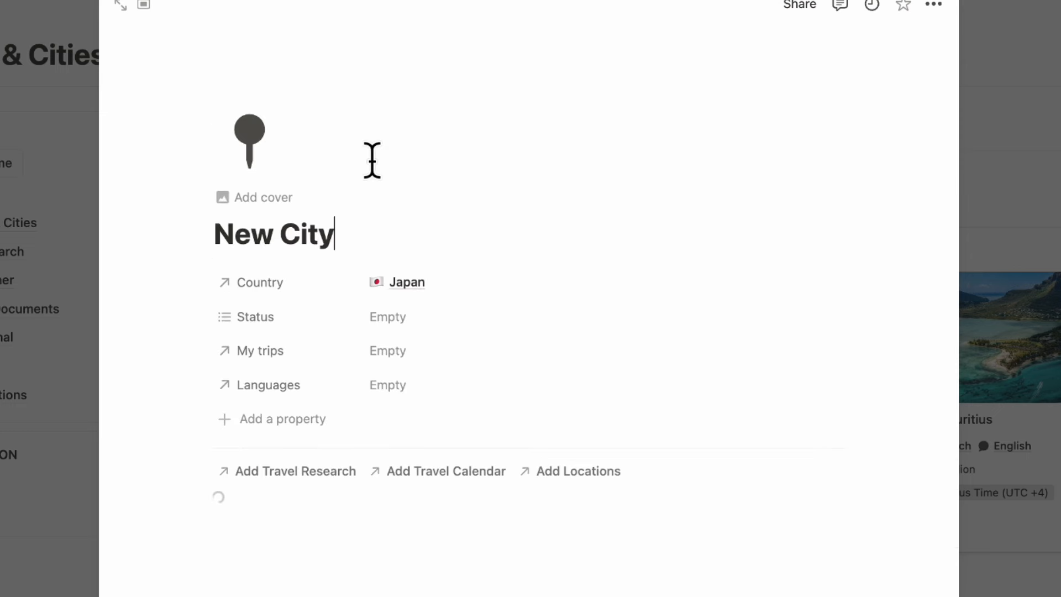
triple_click(304, 234)
type("Tokyo")
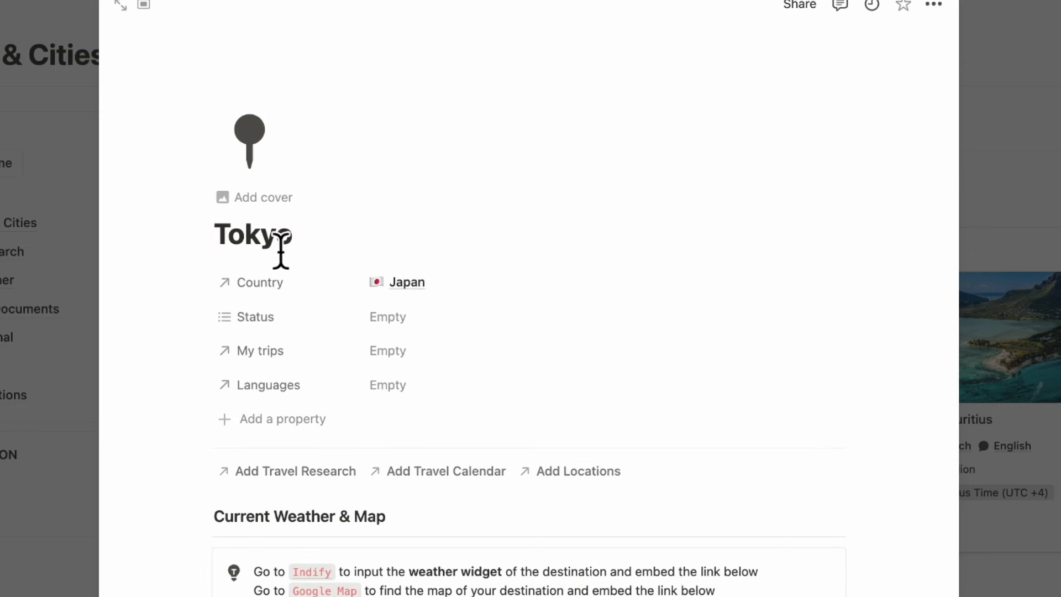
Set the Tokyo page's Status property to Upcoming
scroll(301, 466, "down", 4)
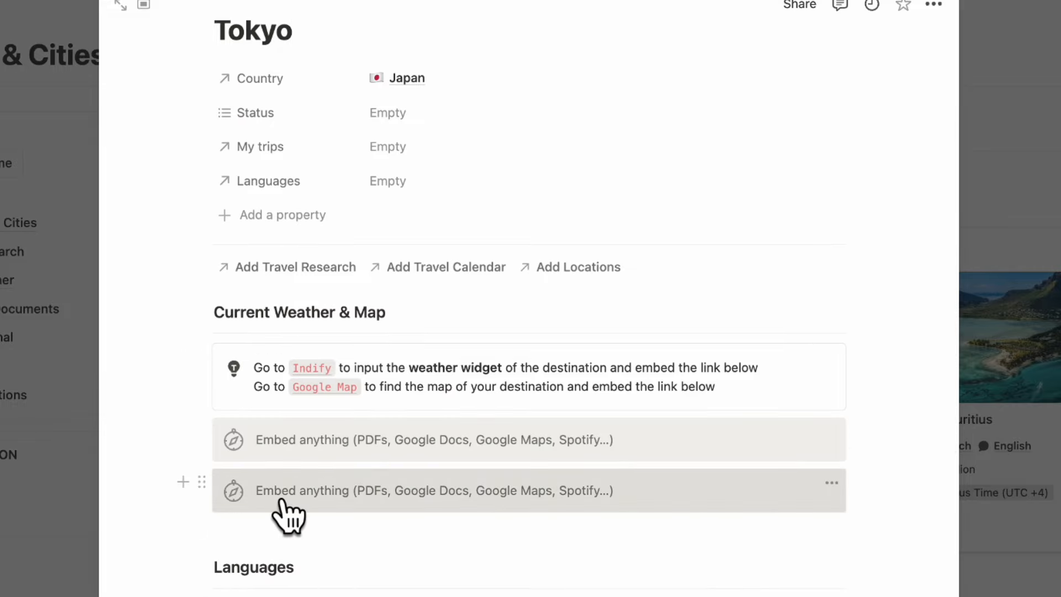
scroll(284, 498, "down", 10)
scroll(284, 498, "up", 11)
scroll(283, 498, "up", 3)
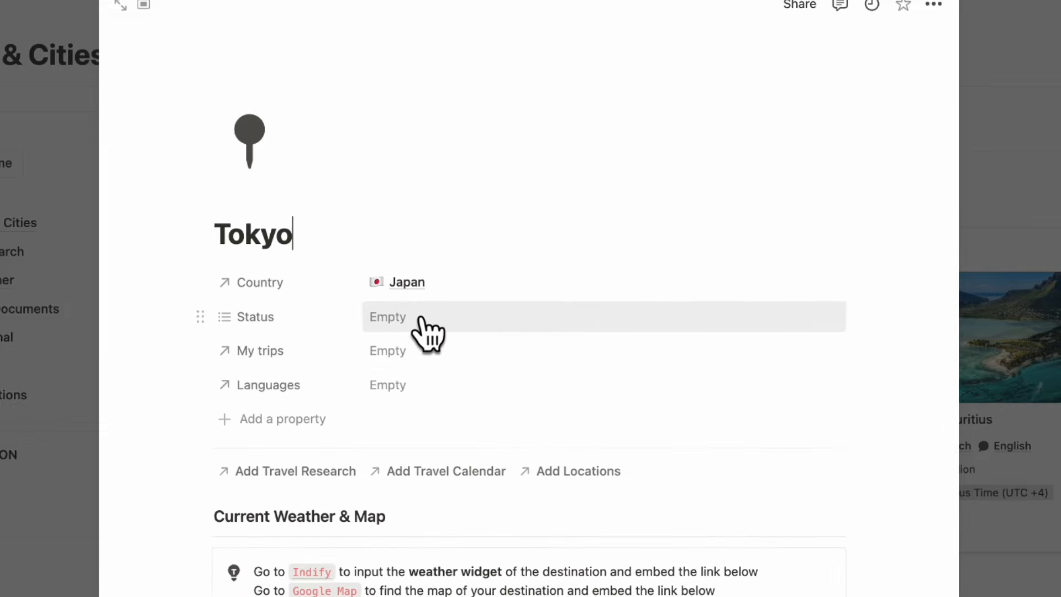
left_click(437, 324)
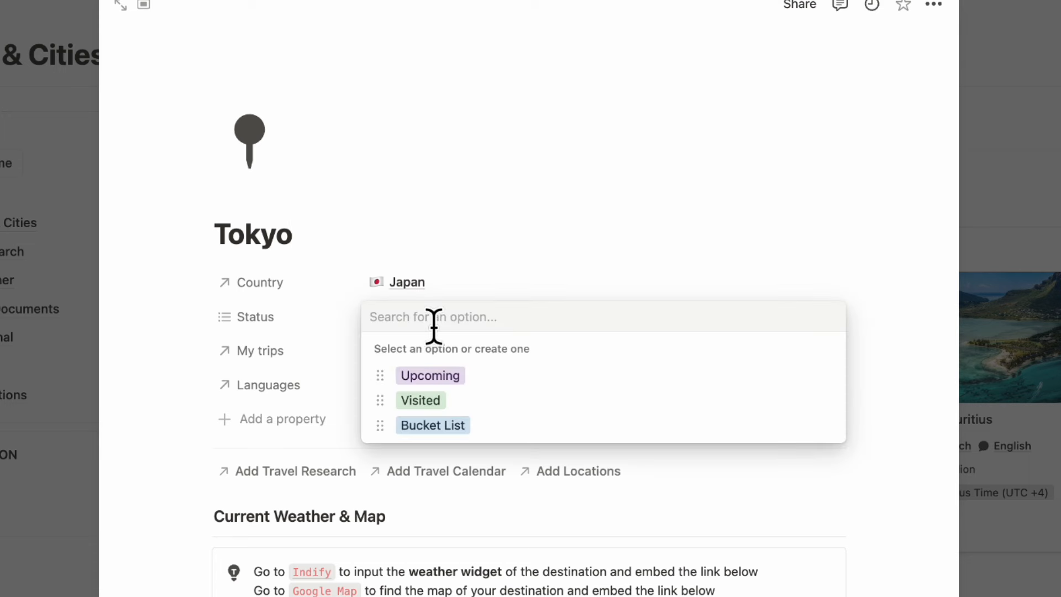
left_click(500, 387)
left_click(500, 285)
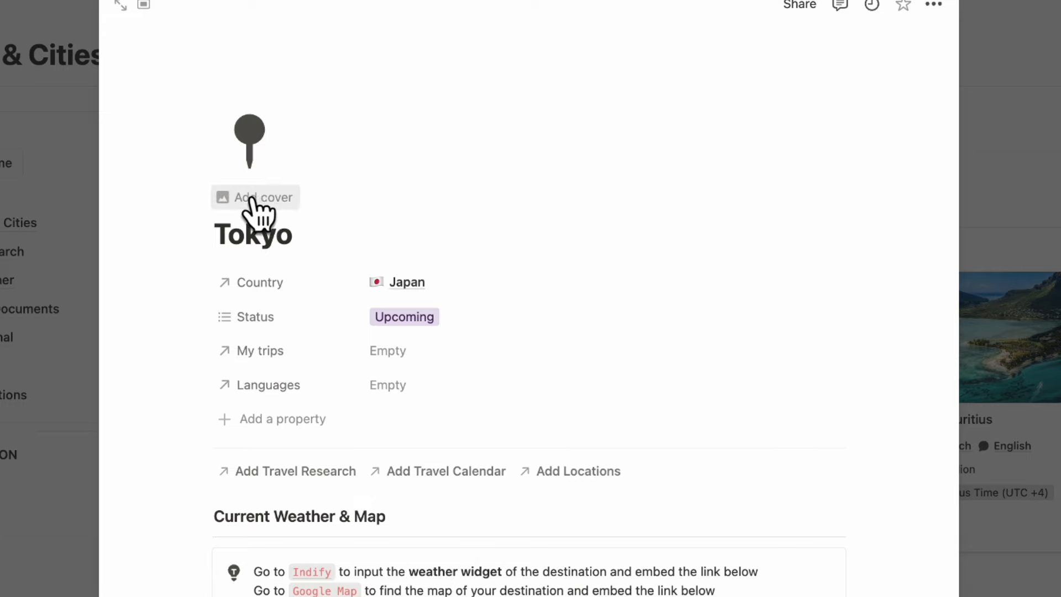
Give the Tokyo page an Unsplash cover found with "tokyo", choosing the photo of the red Tokyo Tower at sunset
left_click(271, 199)
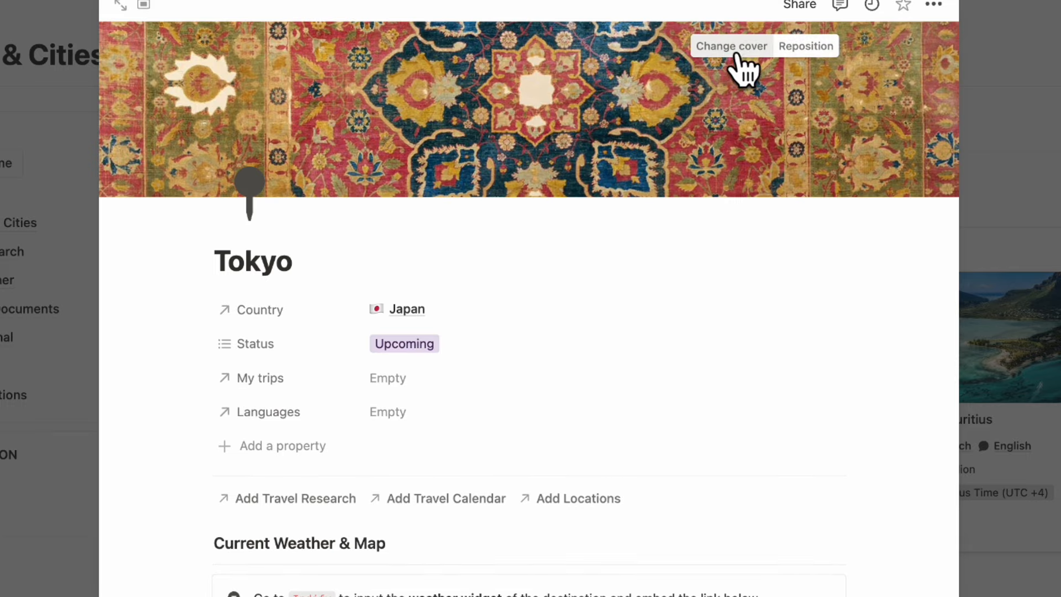
left_click(741, 55)
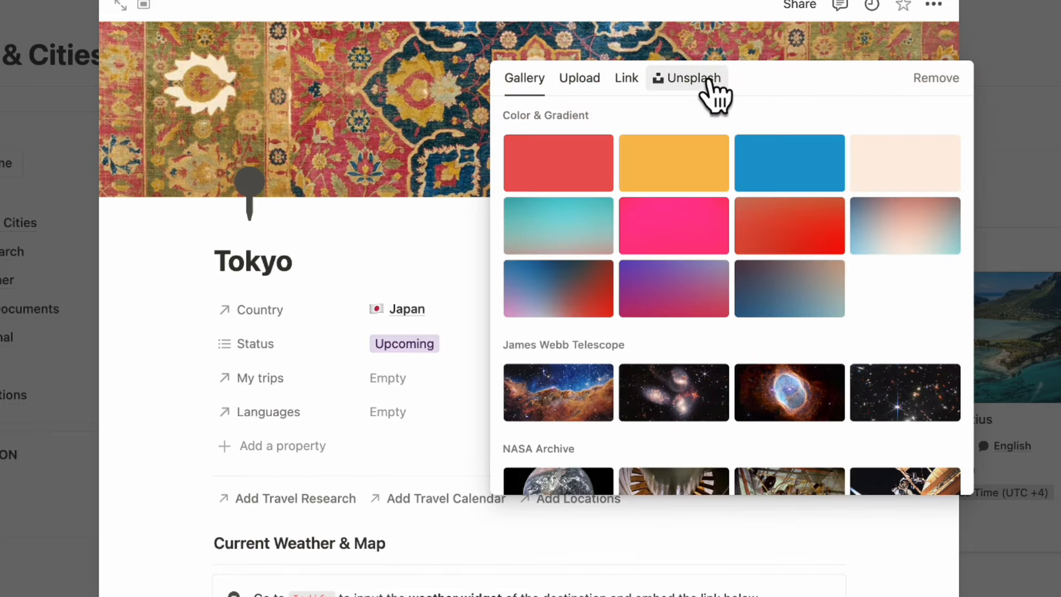
left_click(717, 98)
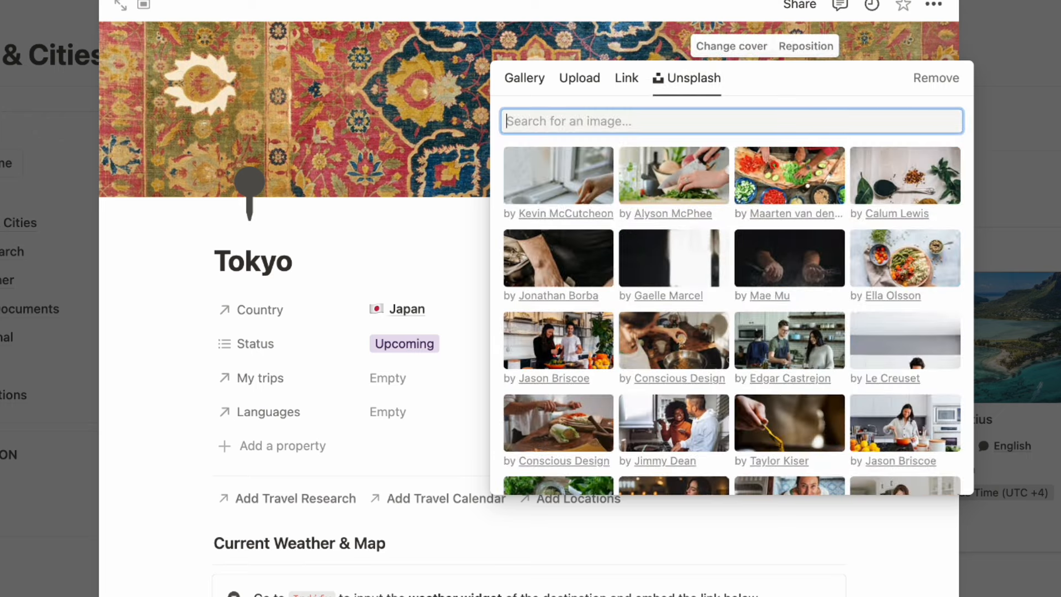
type("tokyo")
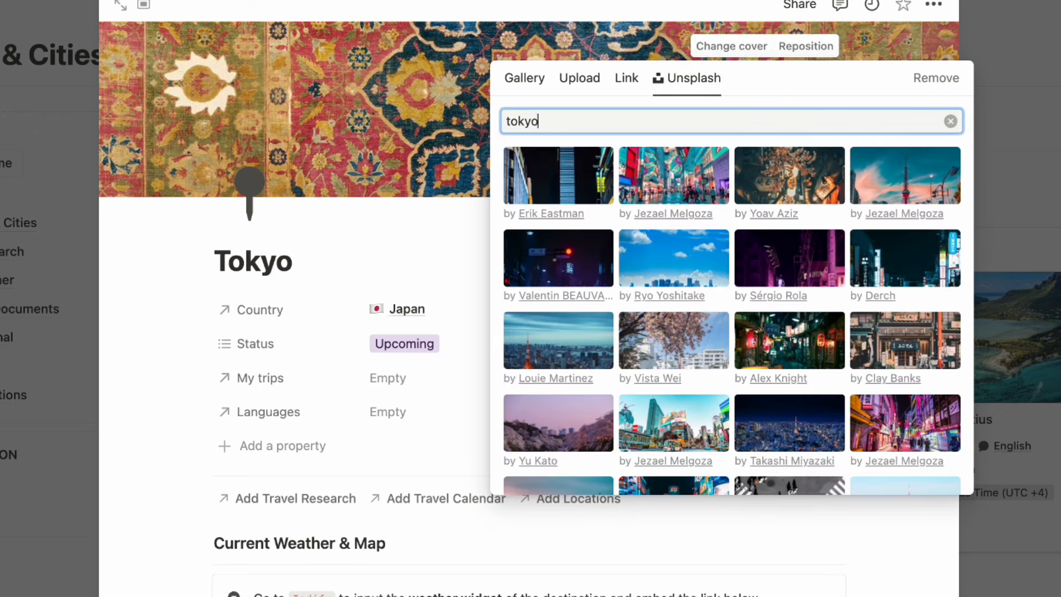
left_click(600, 249)
left_click(380, 229)
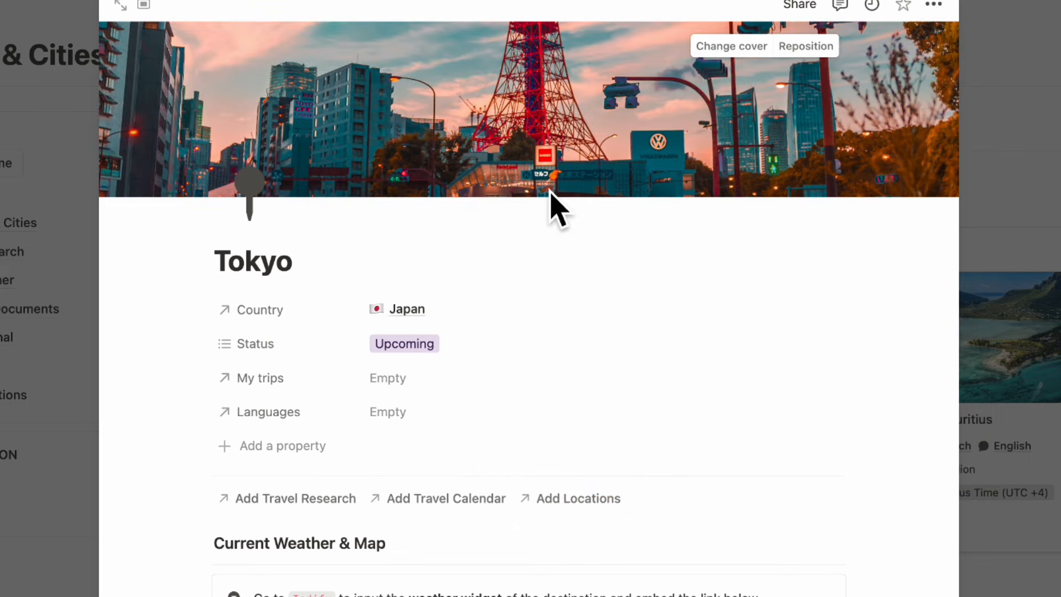
Link the existing Japanese entry as the Tokyo page's language
scroll(481, 221, "down", 3)
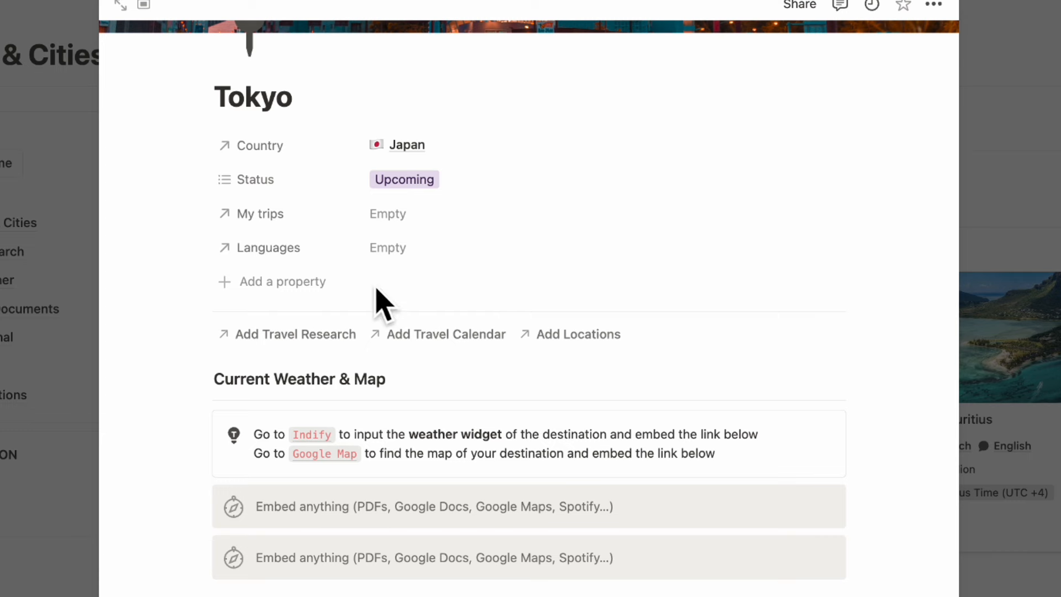
left_click(463, 249)
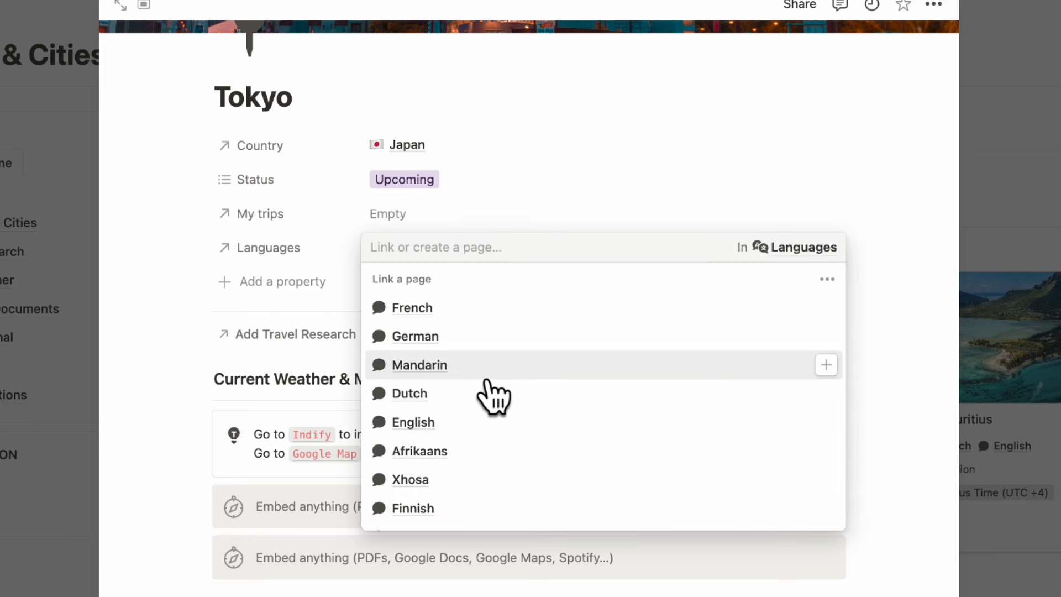
scroll(486, 403, "down", 2)
left_click(488, 514)
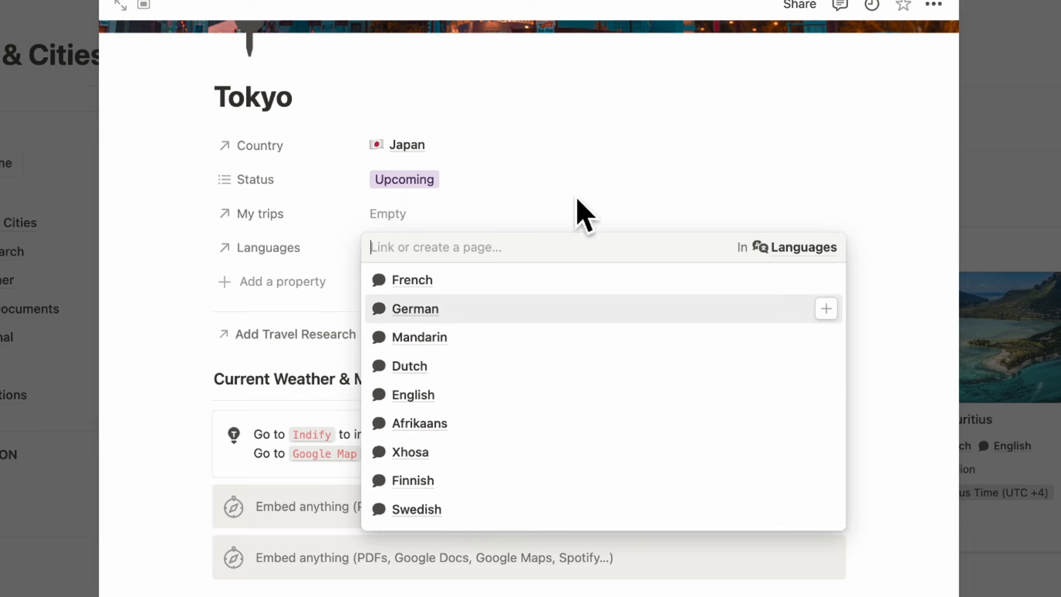
left_click(581, 214)
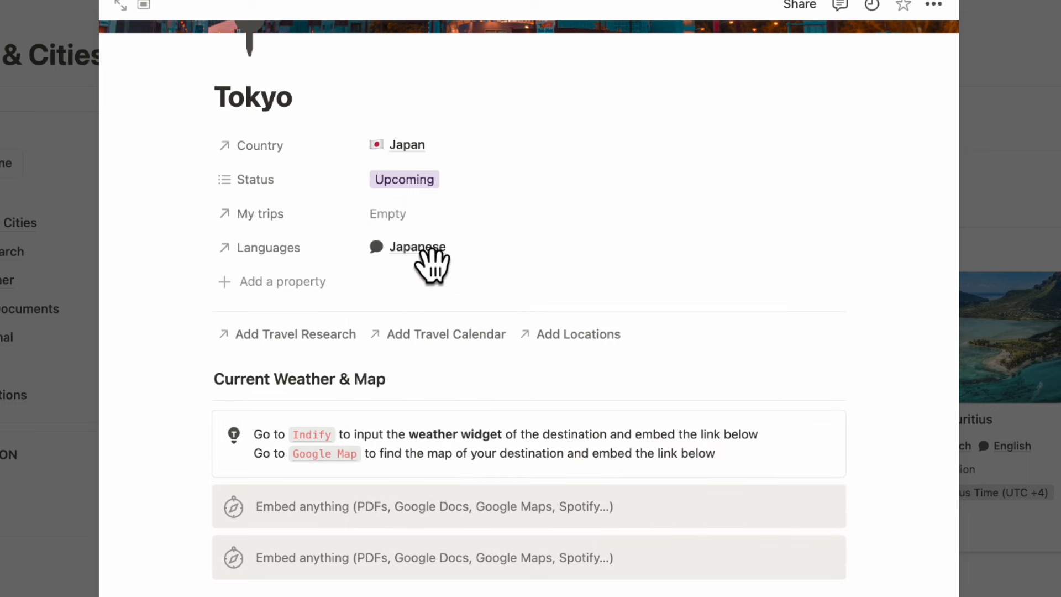
Examine the Tokyo page's weather and map embeds and its Languages, Trips, Travel Research and Saved Locations sections
scroll(432, 266, "down", 6)
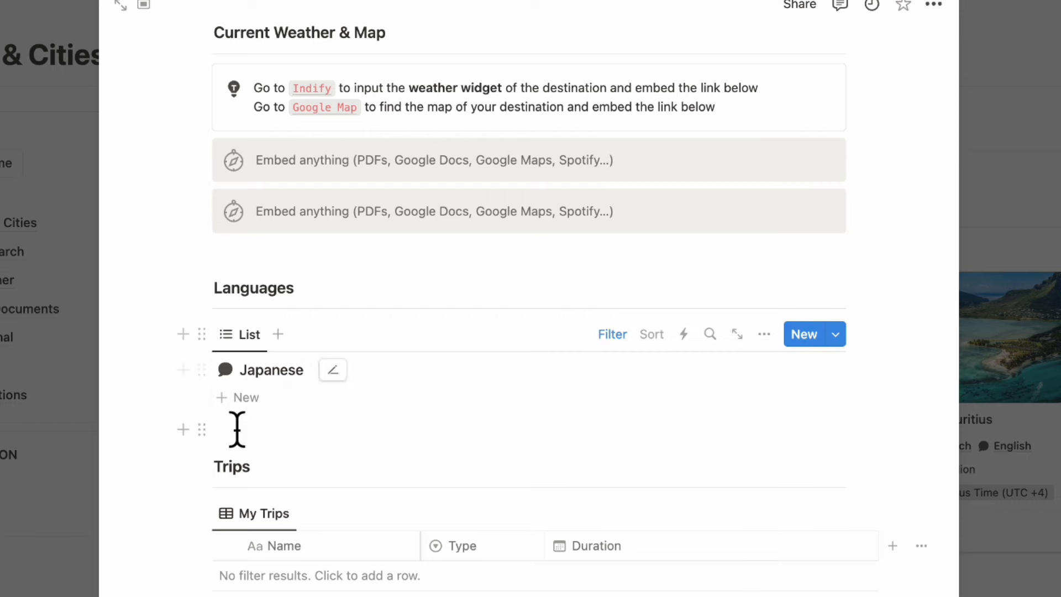
scroll(232, 404, "up", 6)
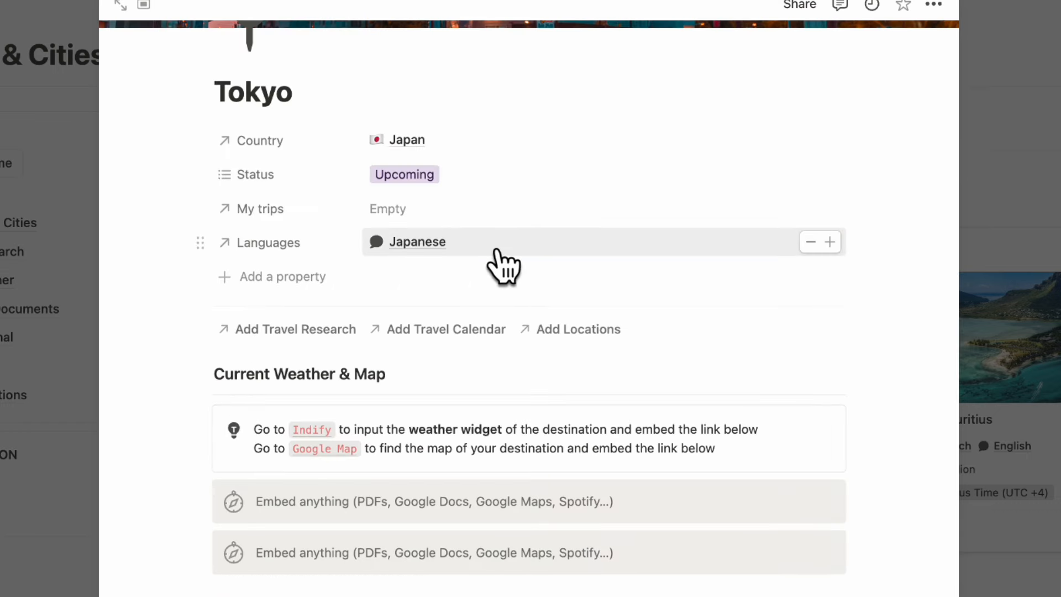
scroll(486, 257, "down", 6)
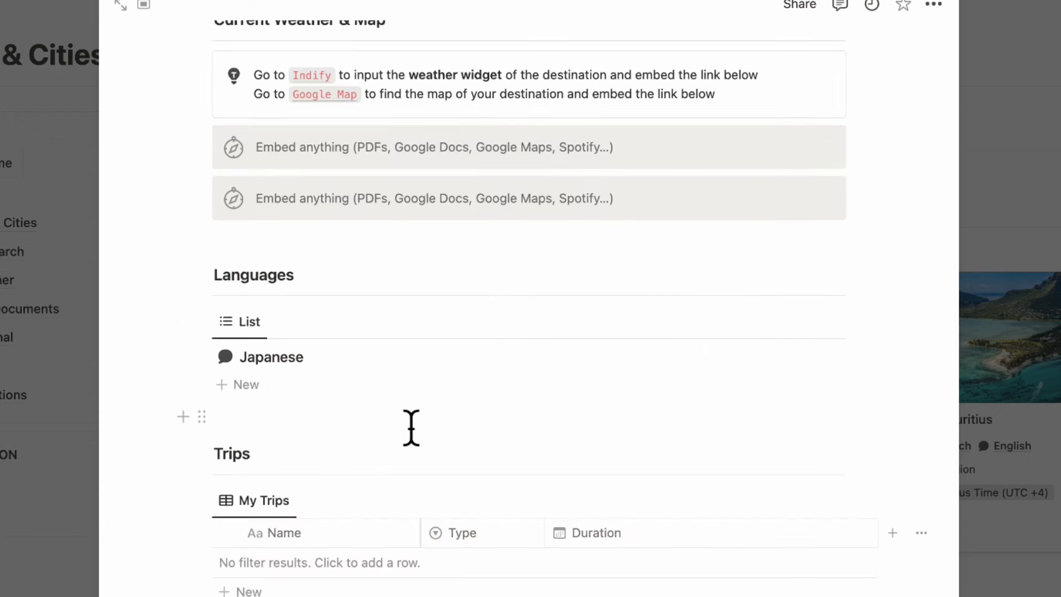
scroll(412, 428, "up", 2)
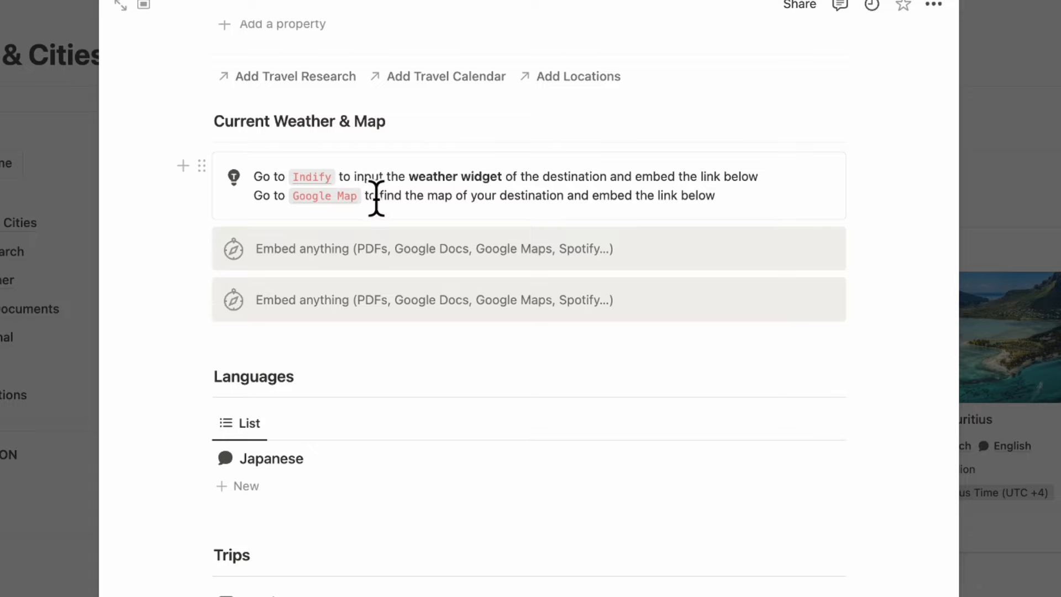
scroll(410, 210, "down", 8)
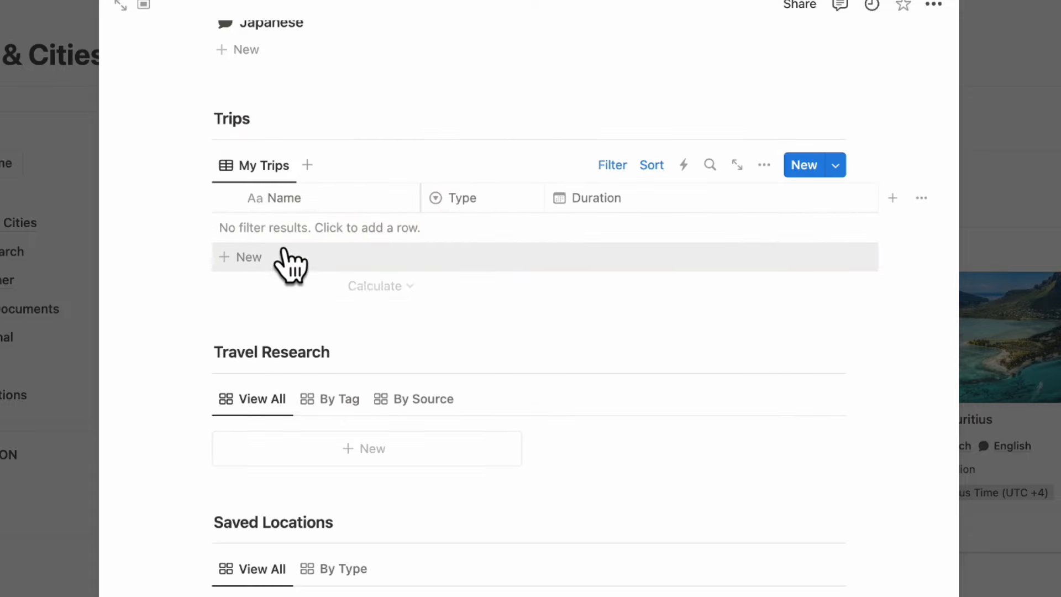
scroll(311, 271, "up", 14)
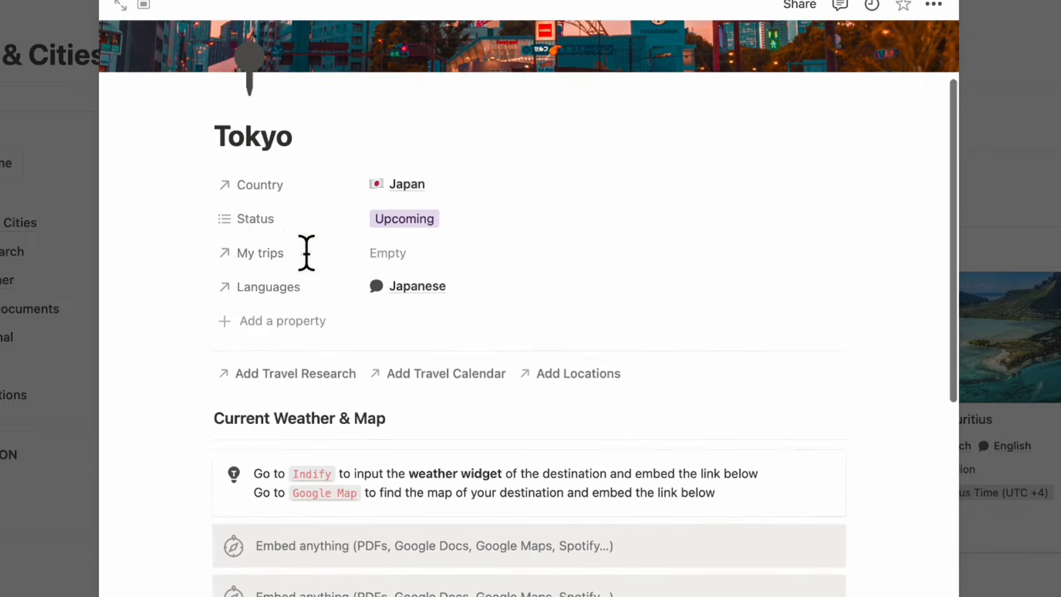
scroll(287, 360, "down", 10)
scroll(283, 346, "down", 3)
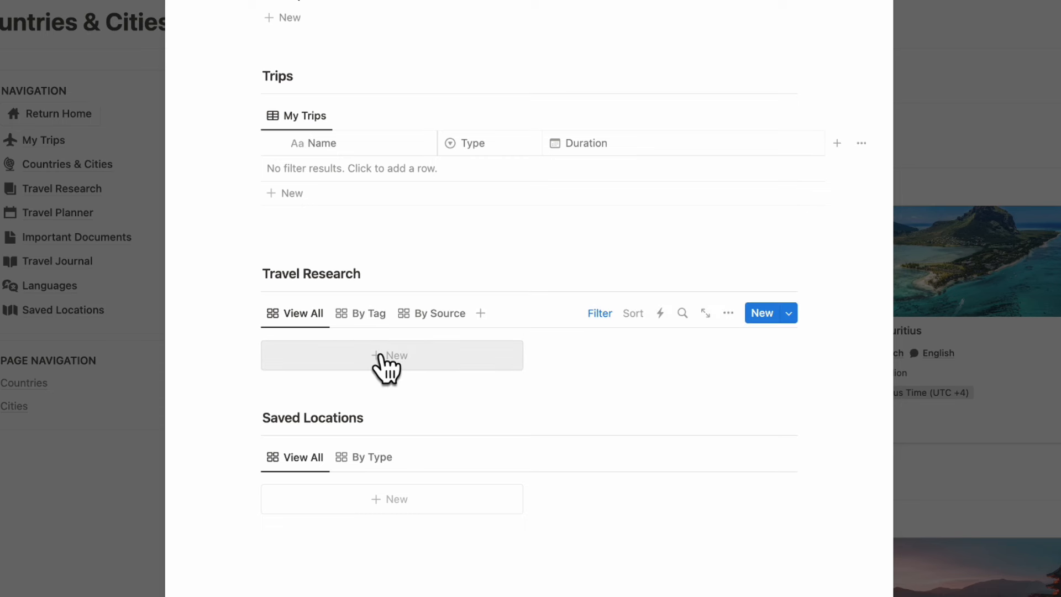
Add a new entry to Tokyo's Travel Research section and title it "Best cafes in Tokyo"
left_click(414, 359)
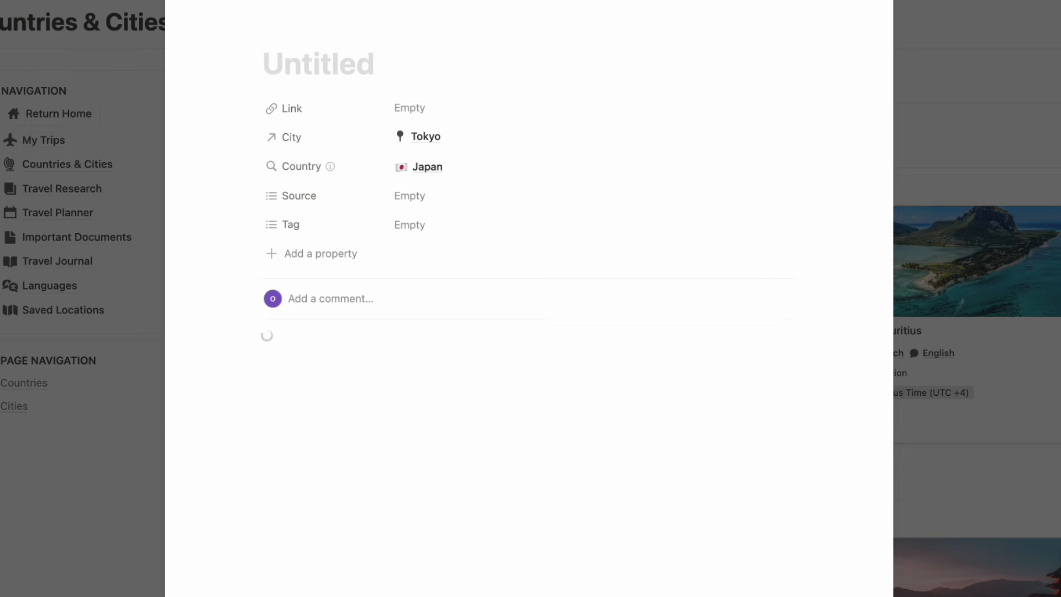
left_click(342, 83)
type("Best cafes in Tokyo")
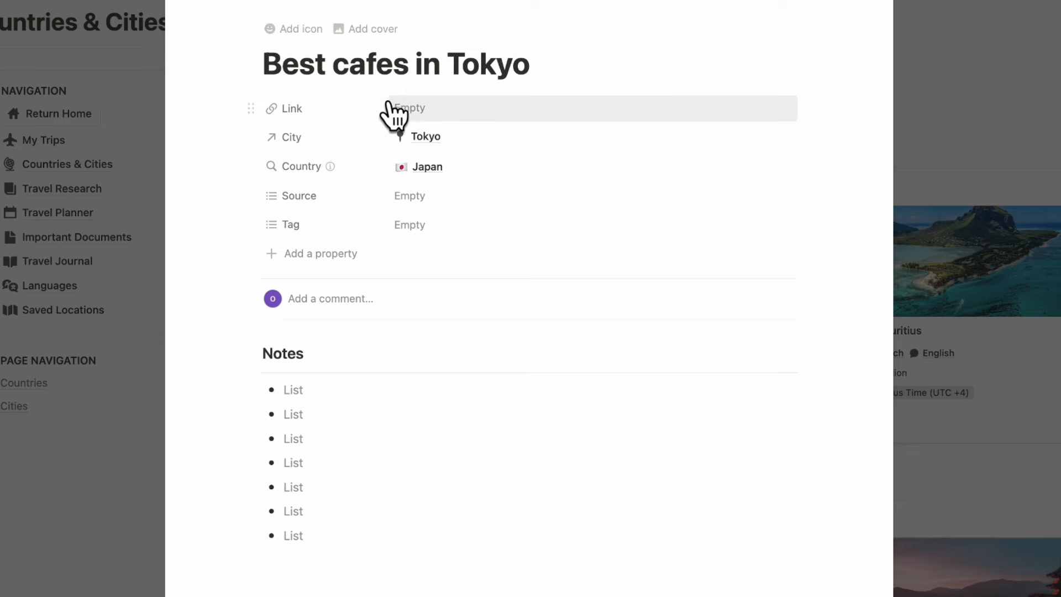
left_click(459, 119)
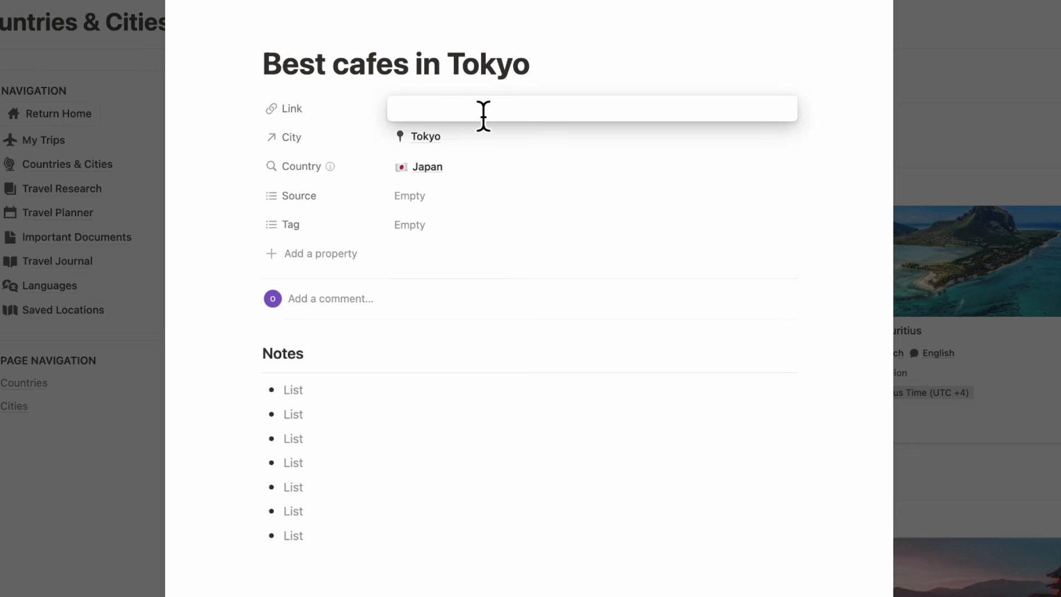
type("https://www.timeout.com/tokyo/restaurants/best-design-cafes-in-tokyo")
left_click(671, 77)
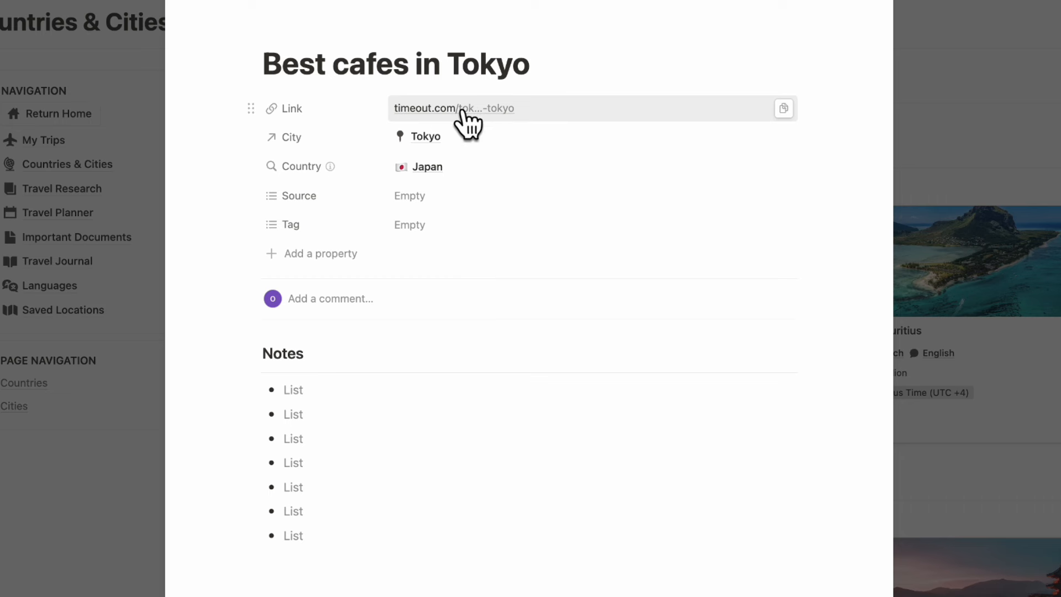
Set the cafe research entry's source to Article and its tag to Food & Drink
left_click(520, 200)
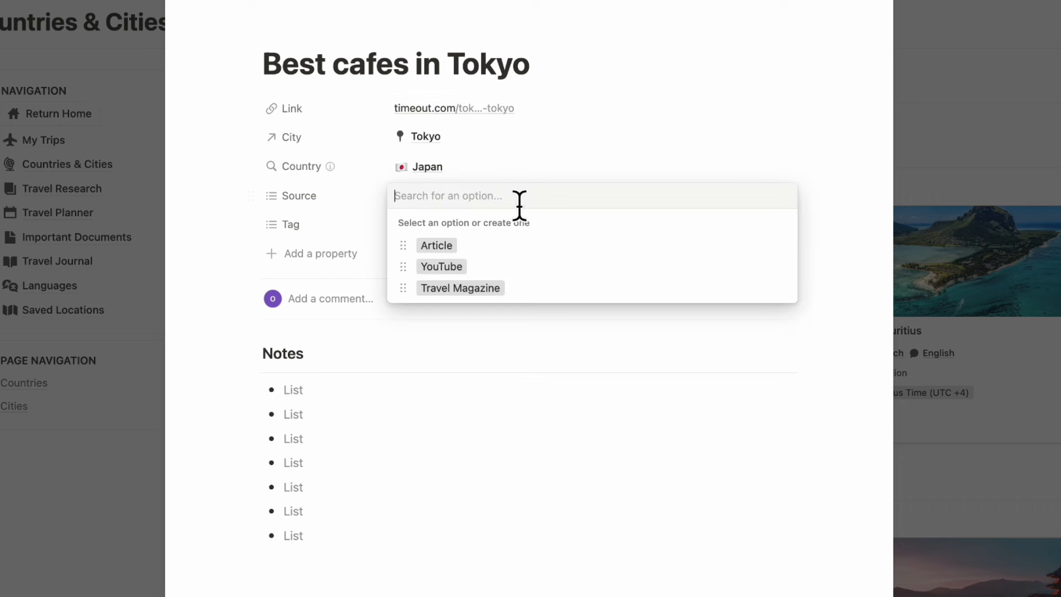
left_click(568, 260)
left_click(565, 163)
left_click(534, 225)
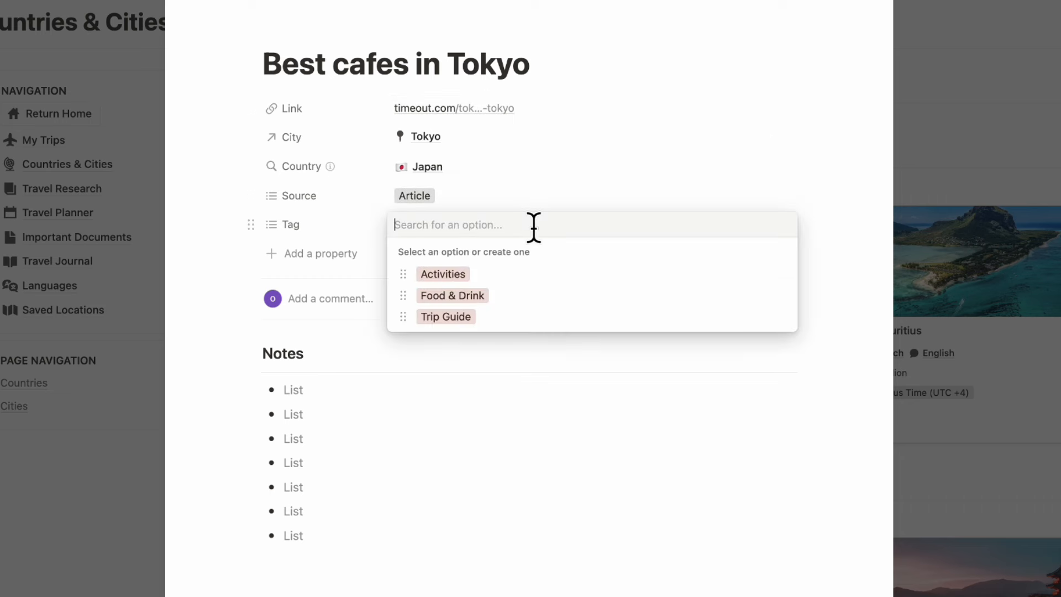
left_click(539, 296)
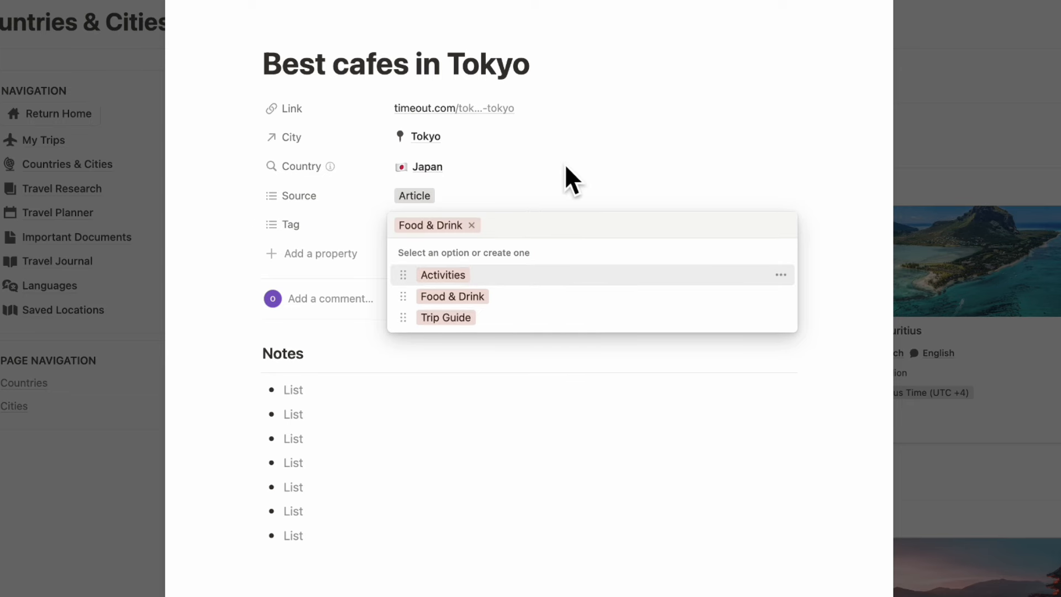
left_click(568, 160)
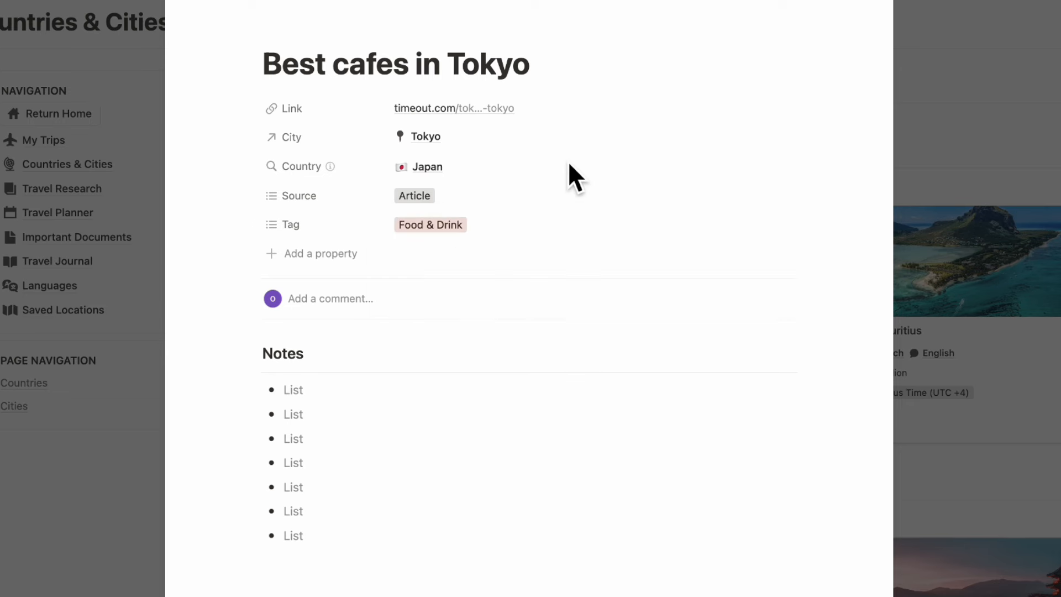
Give the "Best cafes in Tokyo" entry an Unsplash cover found with "tokyo cafe", choosing the photo of iced drinks on an outdoor table
left_click(426, 137)
scroll(430, 138, "down", 15)
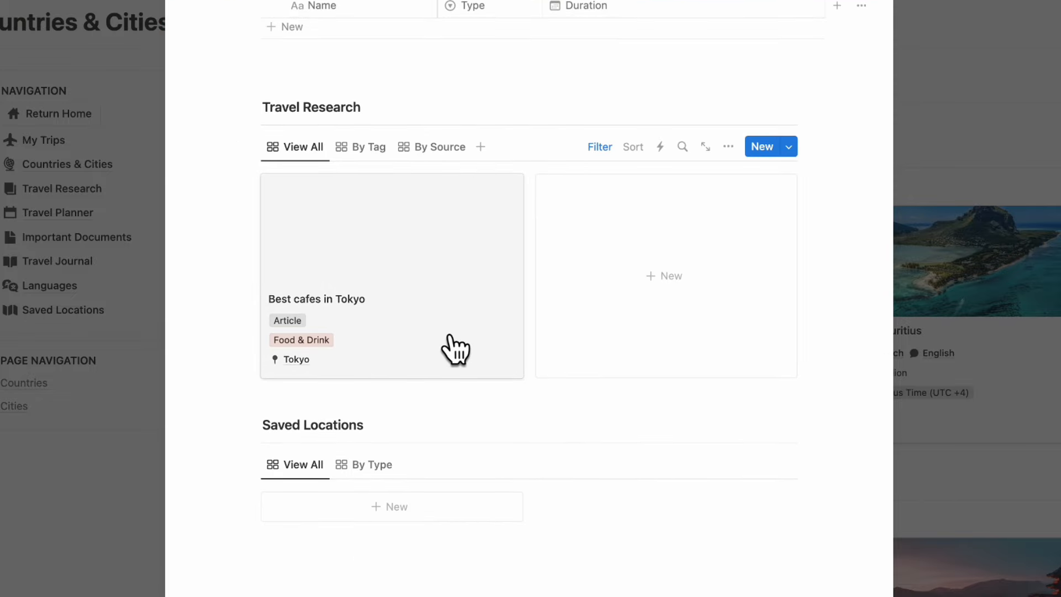
mouse_move(453, 347)
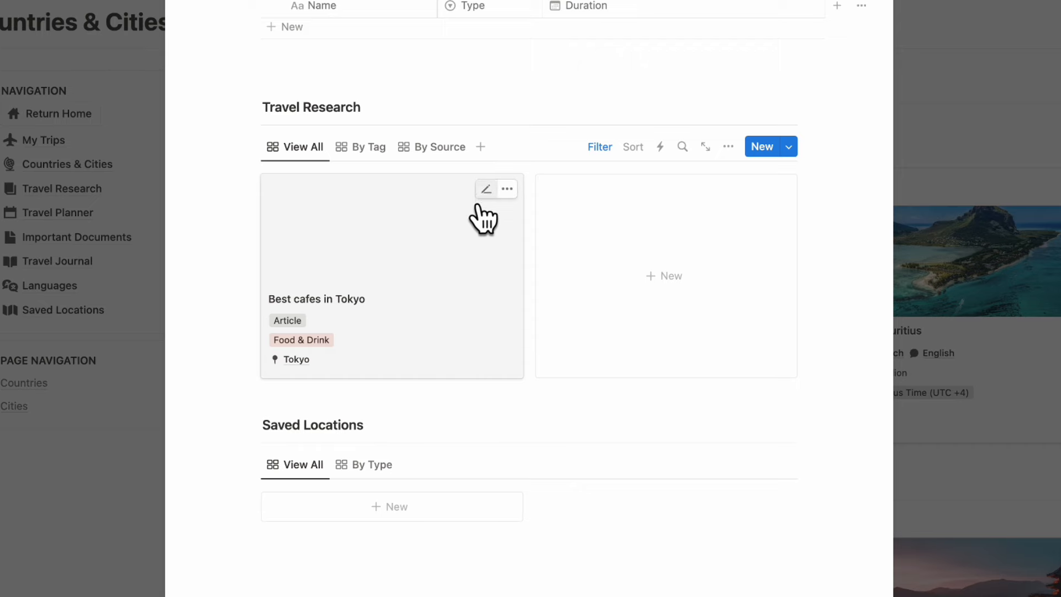
left_click(475, 320)
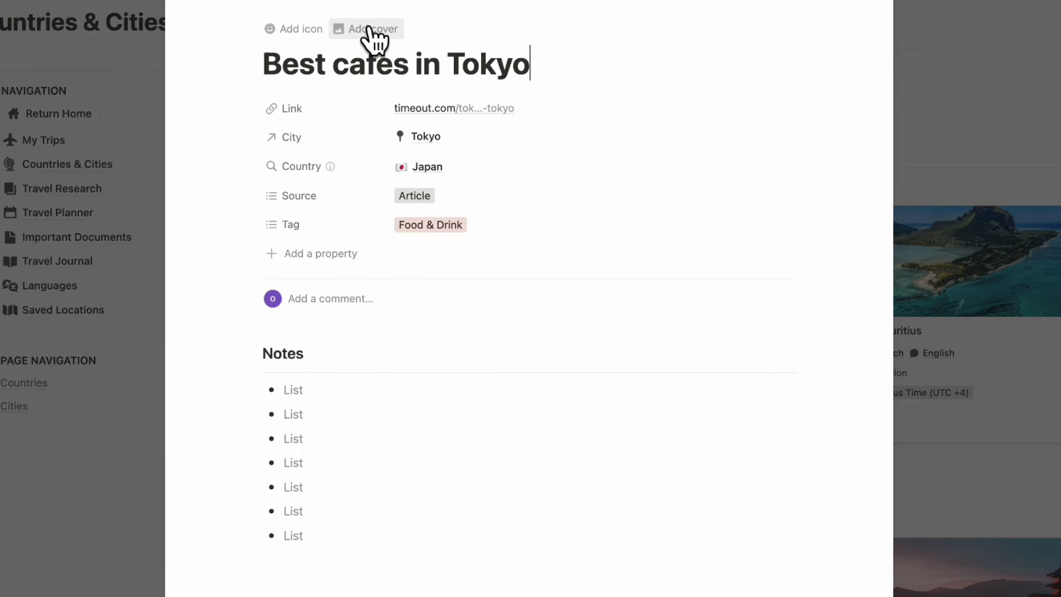
left_click(374, 29)
left_click(685, 18)
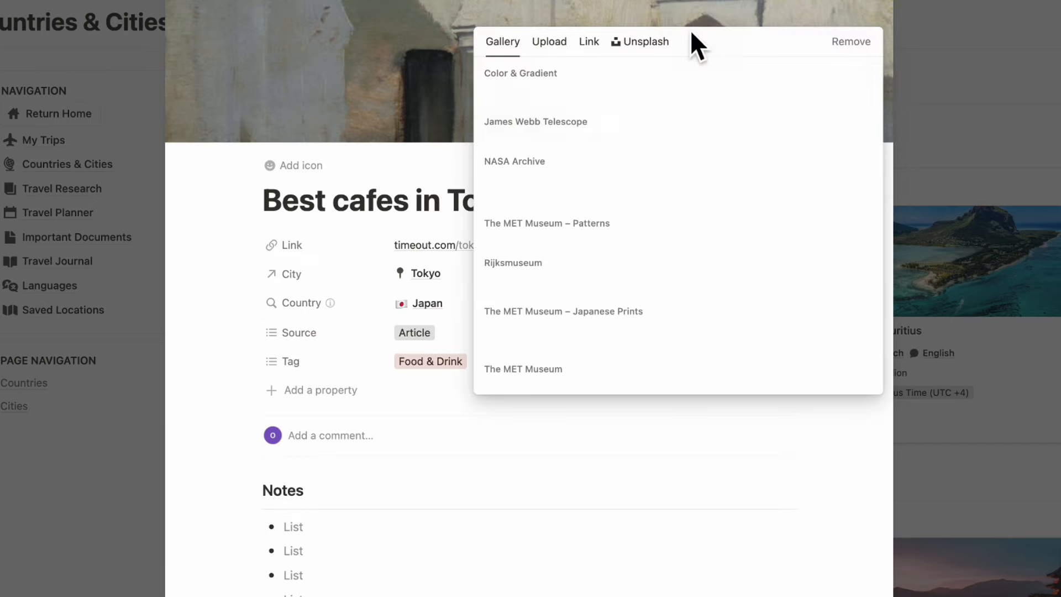
left_click(653, 44)
type("cafe")
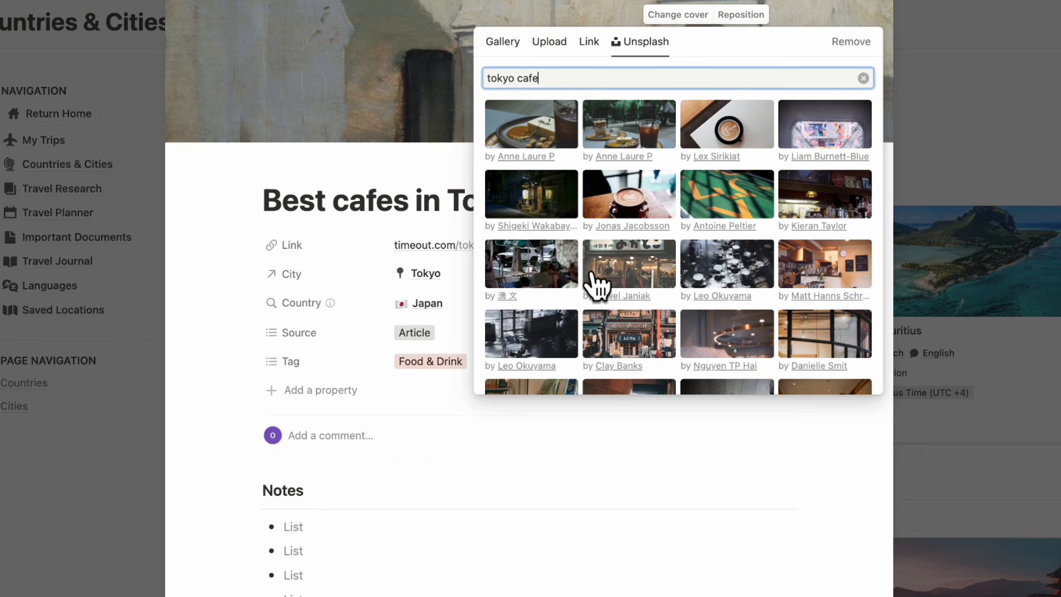
left_click(628, 133)
left_click(417, 129)
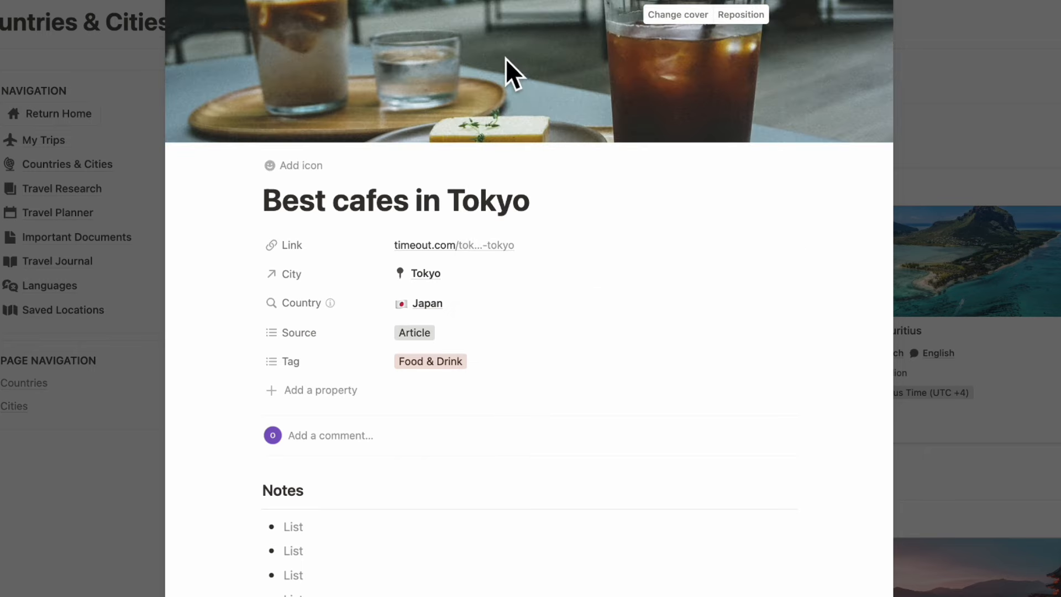
Return to the Tokyo page and review the "Best cafes in Tokyo" card and its tag options in Travel Research
left_click(427, 274)
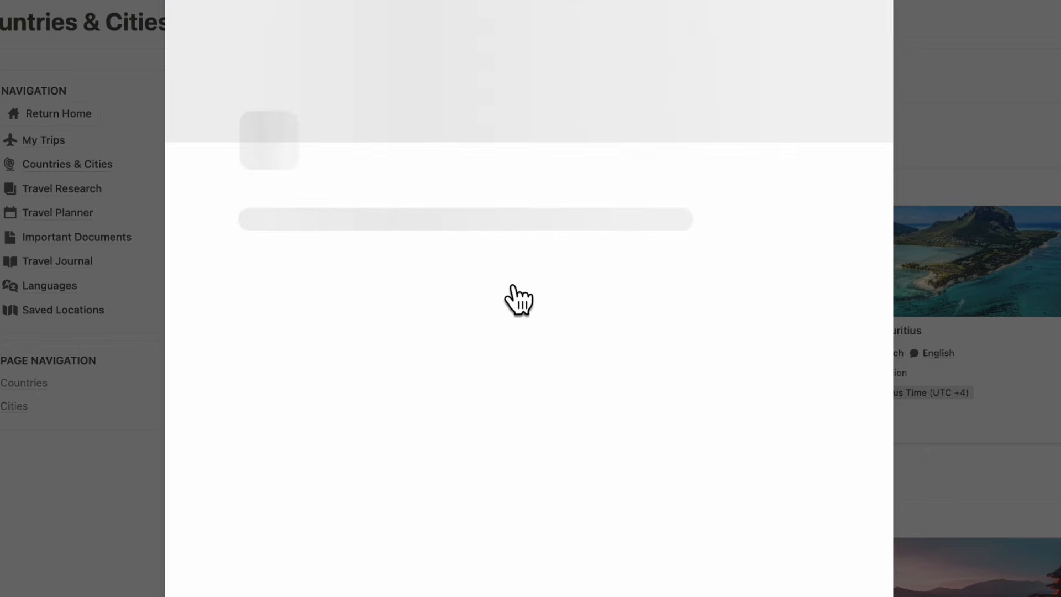
scroll(517, 299, "down", 10)
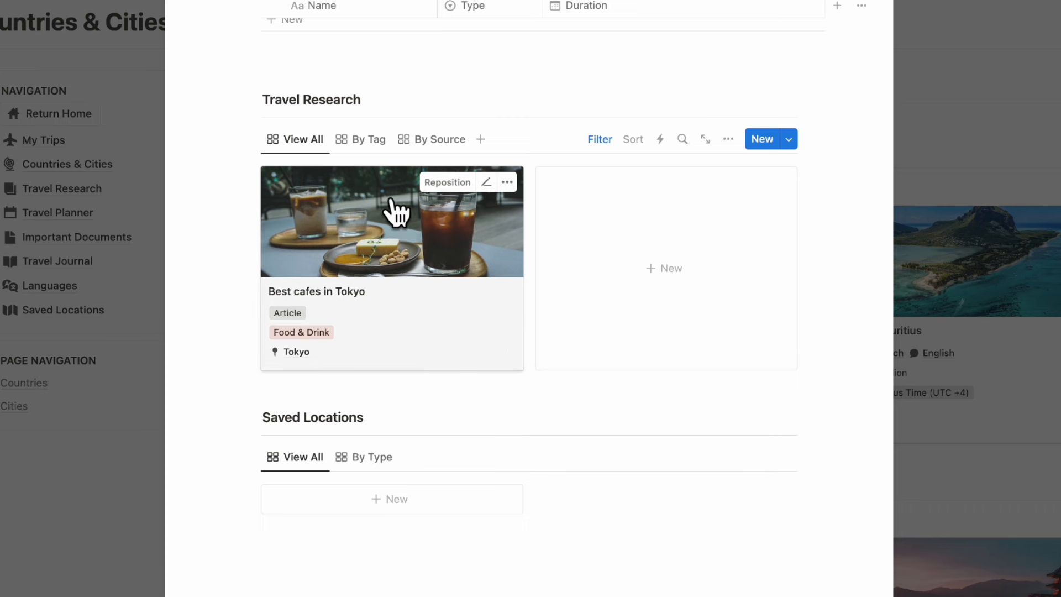
left_click(324, 333)
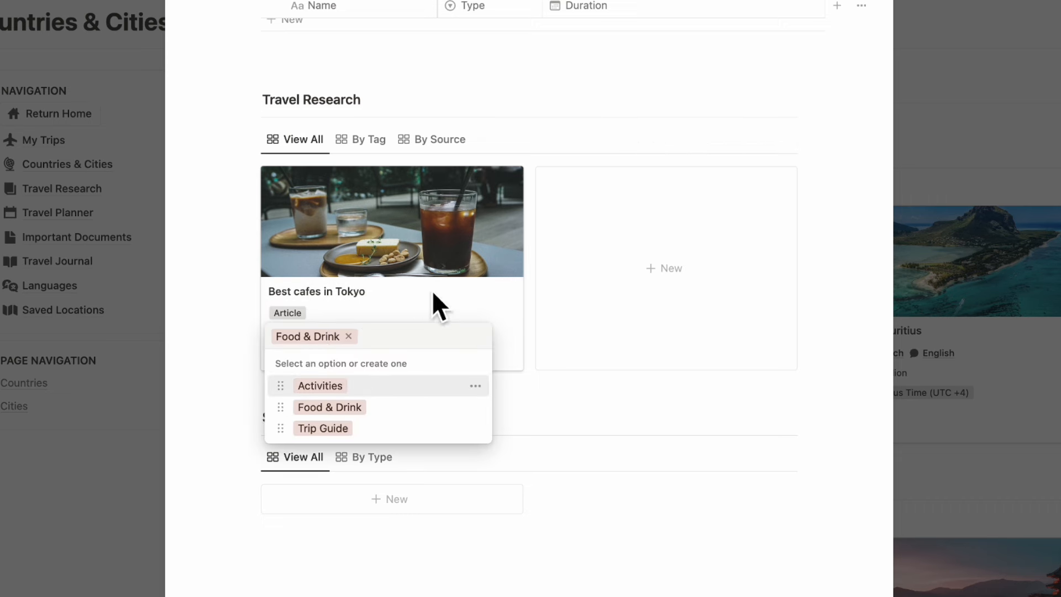
left_click(839, 248)
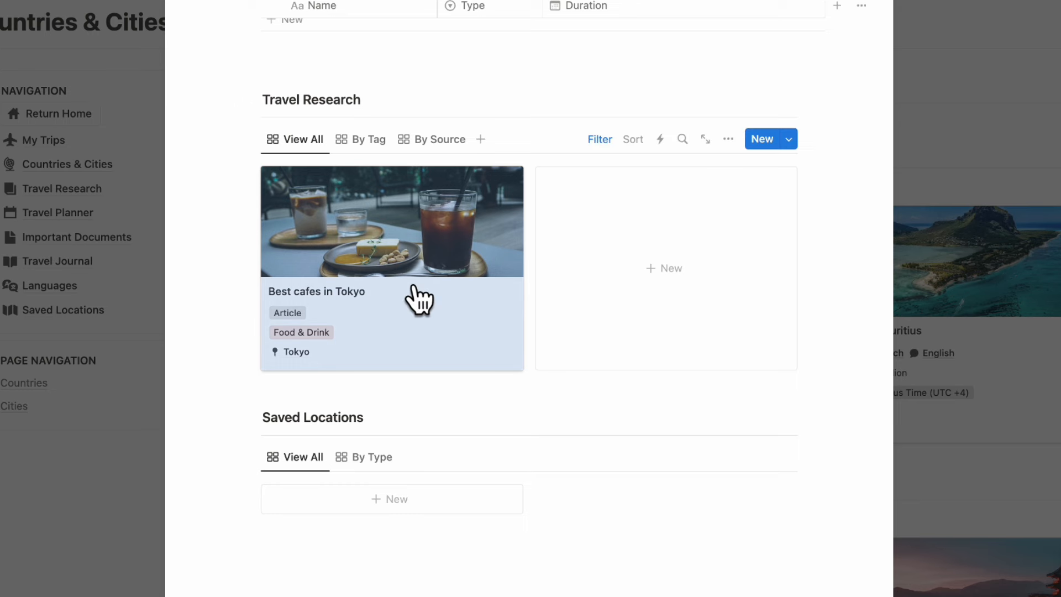
left_click(471, 393)
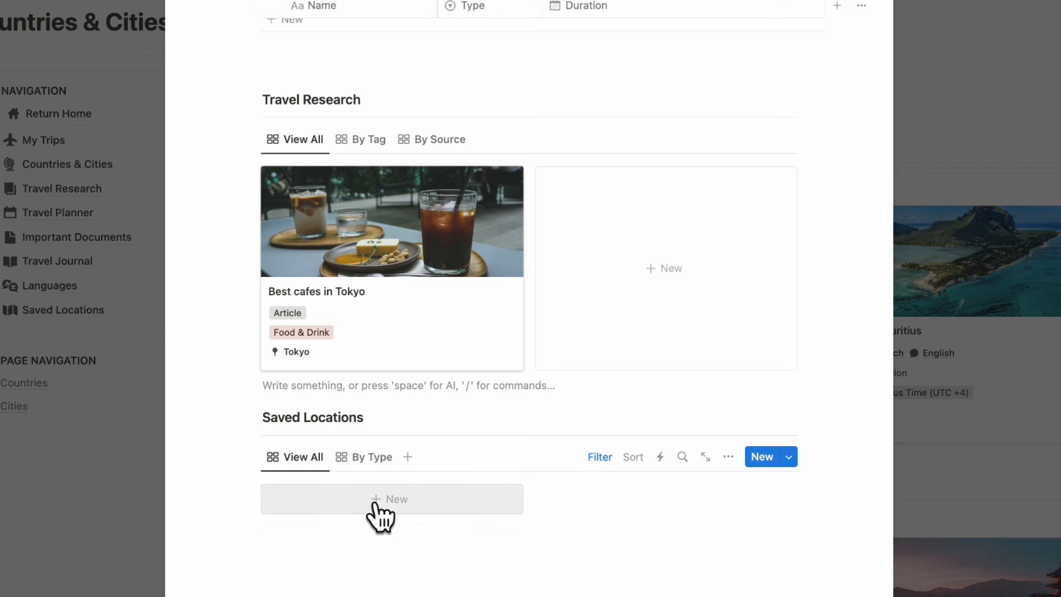
Add a new entry to Tokyo's Saved Locations section and title it "Sky Tree"
left_click(415, 500)
triple_click(347, 200)
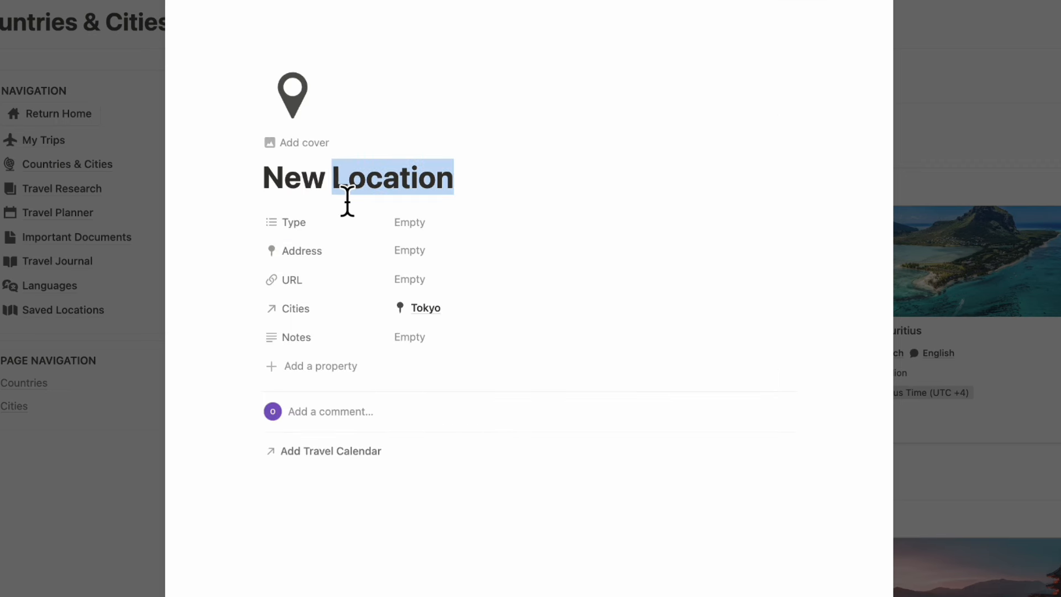
type("Sky Tree")
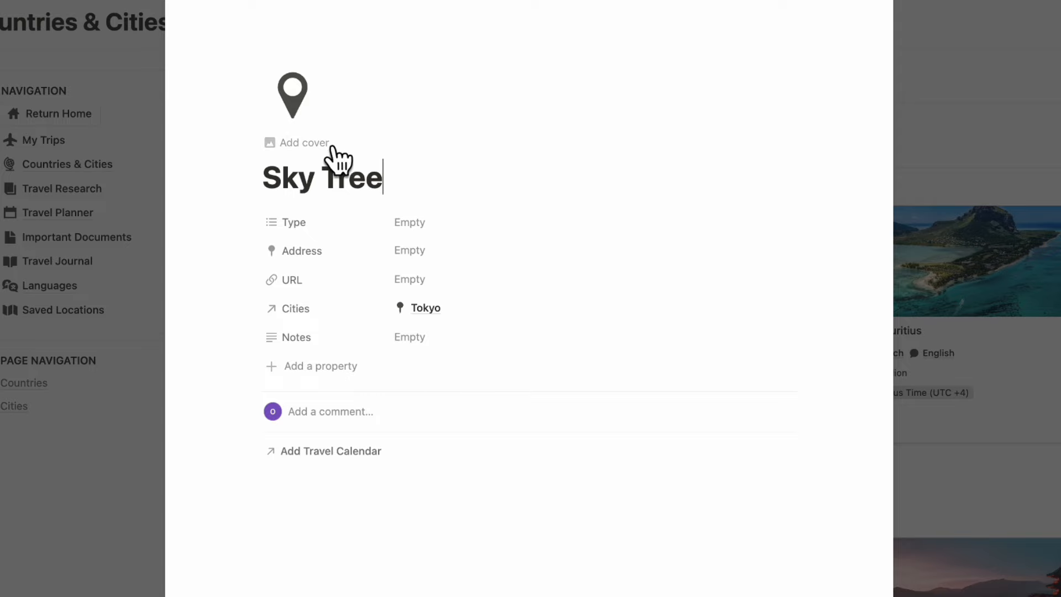
Give the Sky Tree page an Unsplash cover found with "sky tree tokyo", choosing the photo of the tower against a cloudy sky
left_click(331, 145)
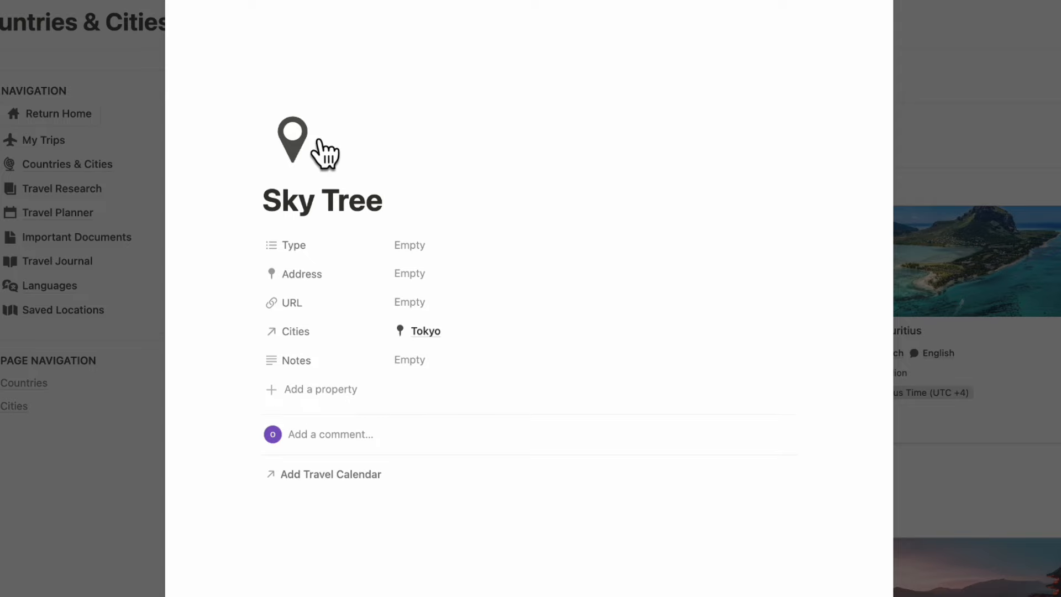
left_click(682, 14)
left_click(641, 44)
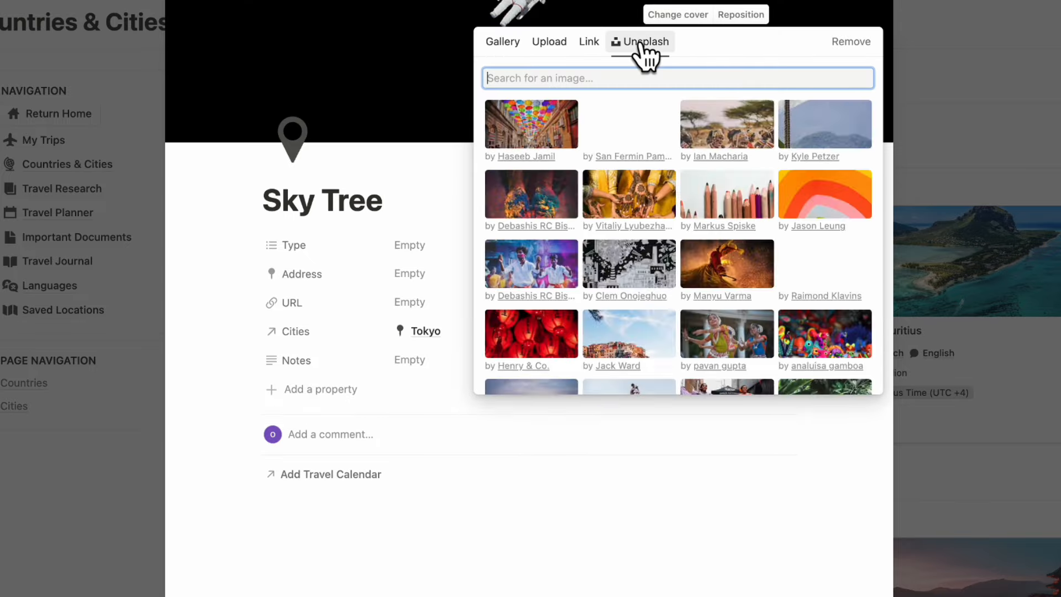
type("sky tree")
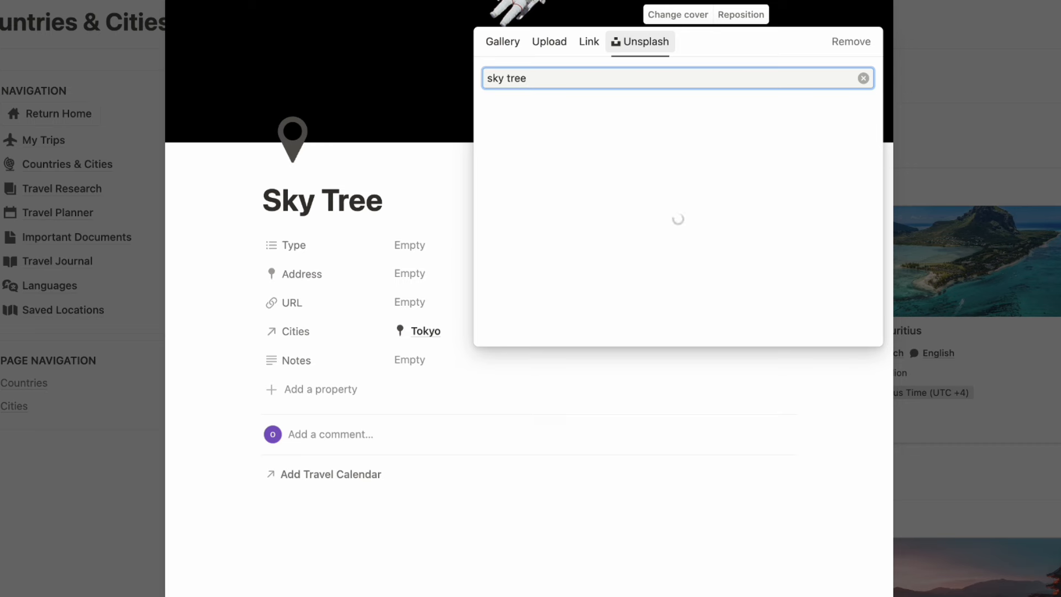
type("tokyo")
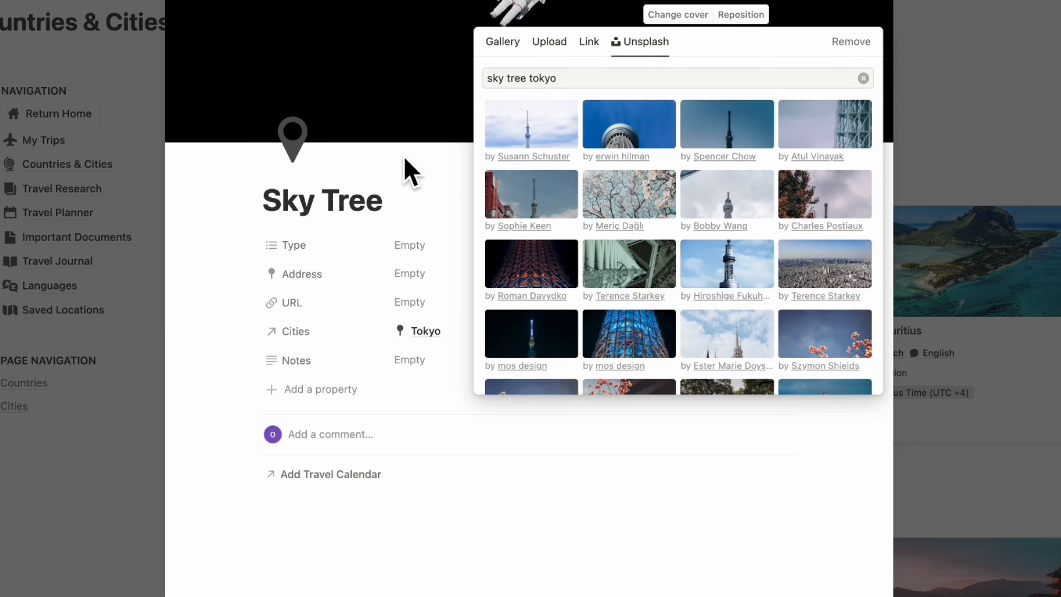
left_click(404, 159)
Set the Sky Tree location's type to a new option "Attraction" and colour that option gray
left_click(457, 247)
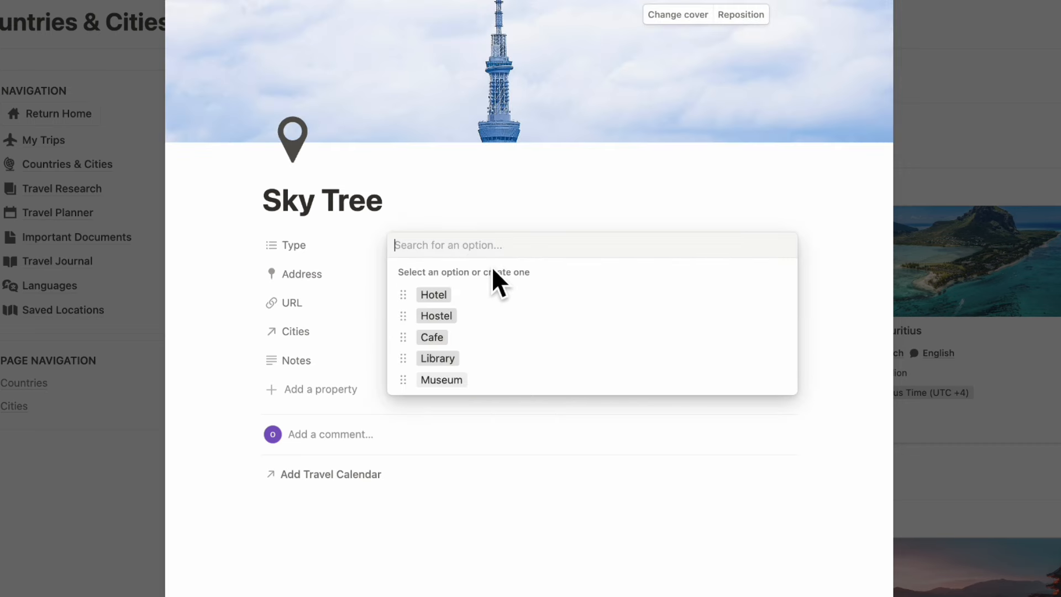
type("Attraction")
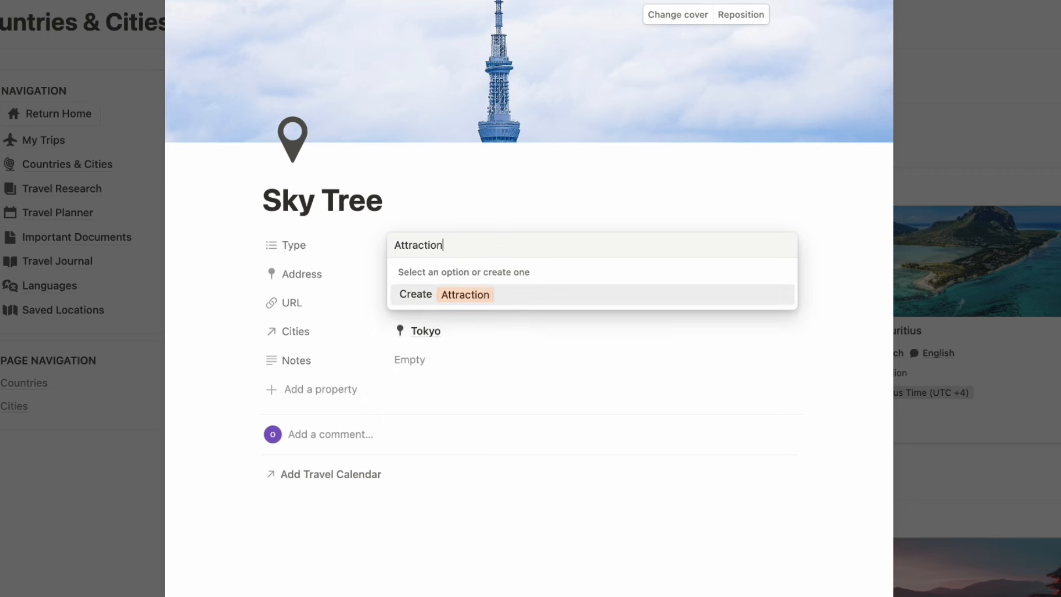
key("Return")
left_click(781, 403)
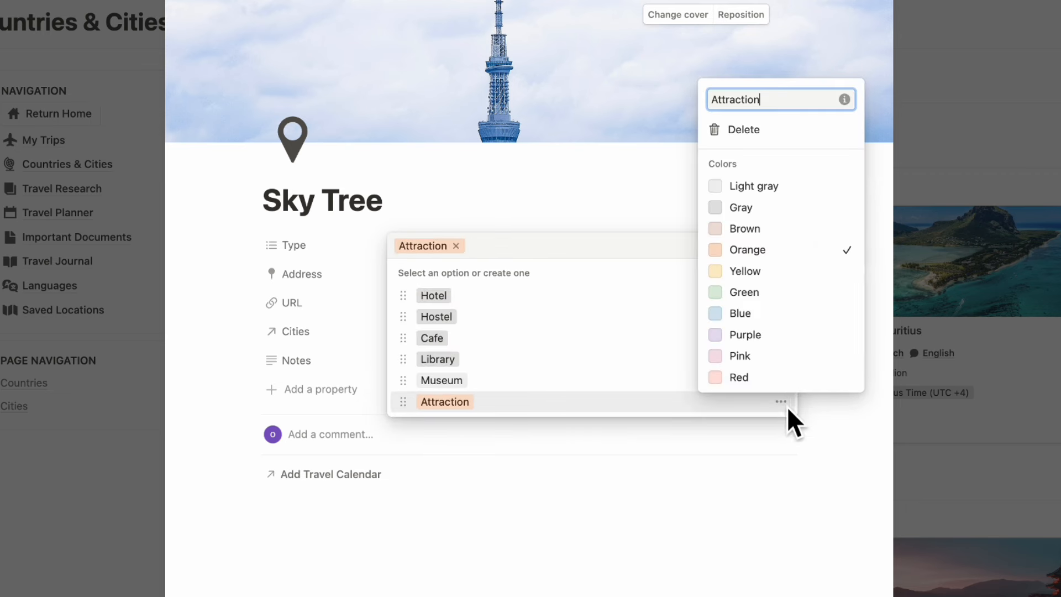
left_click(768, 207)
key("Escape")
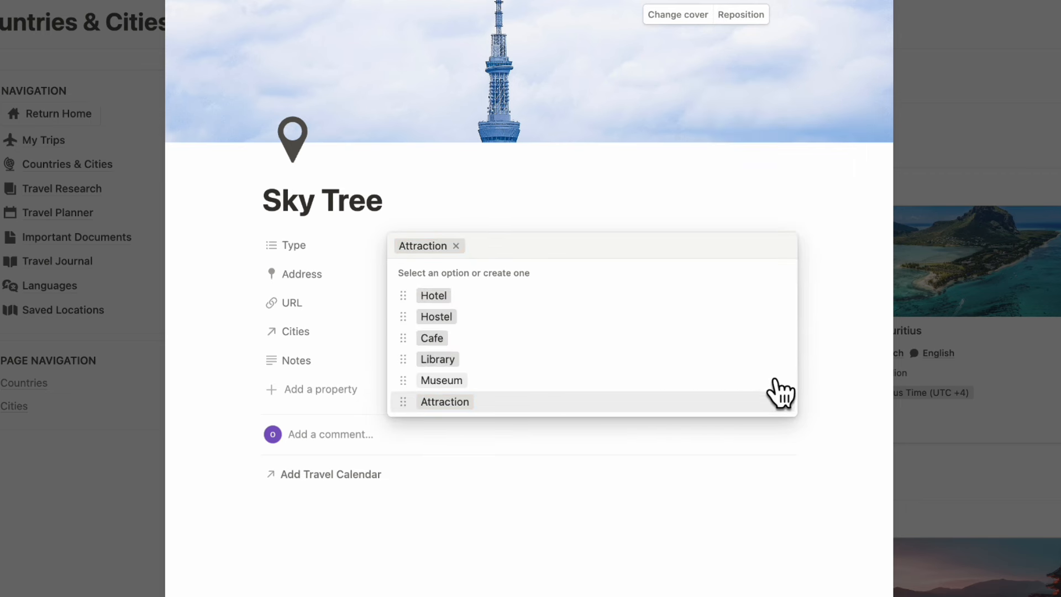
key("Escape")
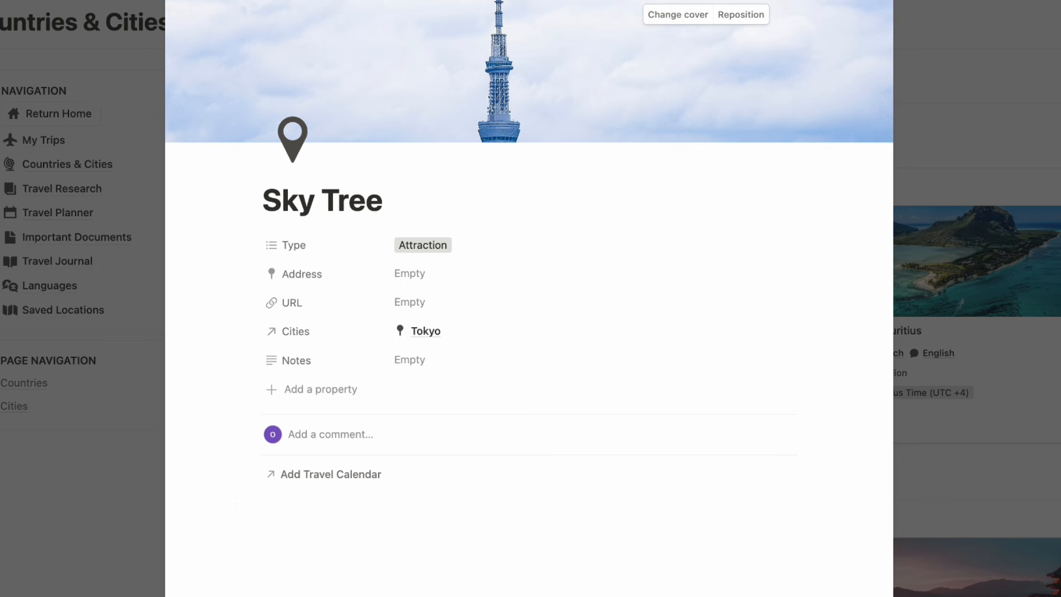
Fill in the Sky Tree location's address with the landmark's full street address
left_click(441, 271)
type("1-chōme-1-2 Oshiage, Sumida City, Tokyo 131-0045, Japan")
key("Return")
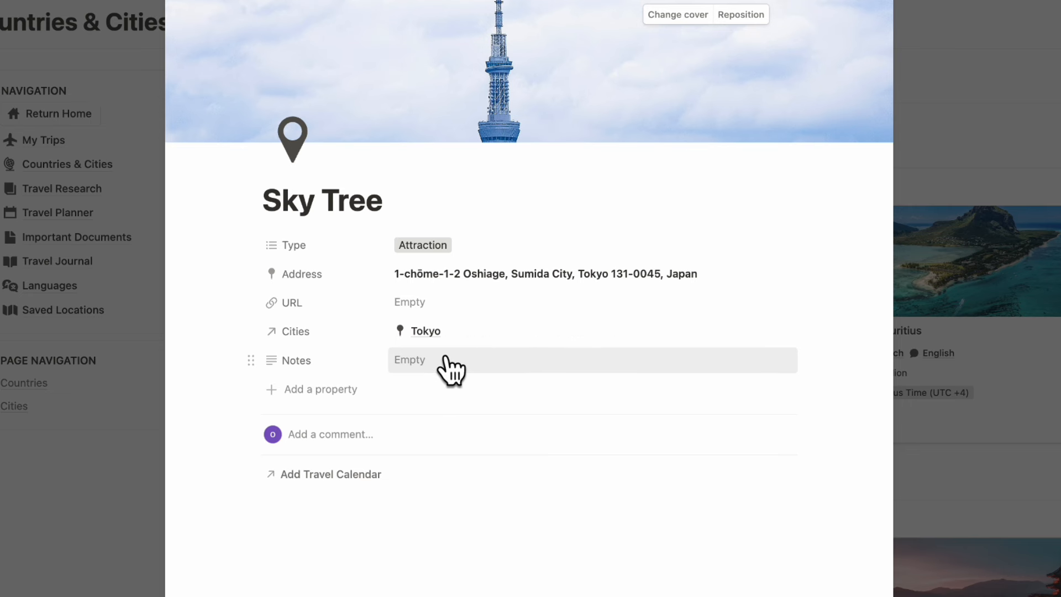
Return to the Tokyo page and review its Saved Locations grouped by type and its Travel Research grouped by tag
left_click(423, 331)
scroll(425, 338, "down", 12)
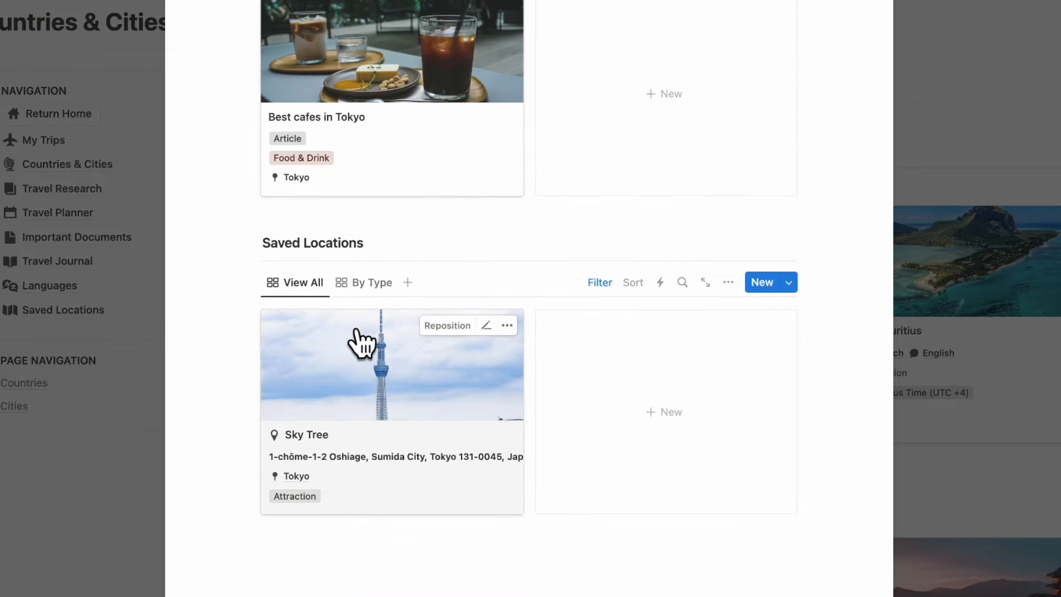
left_click(364, 284)
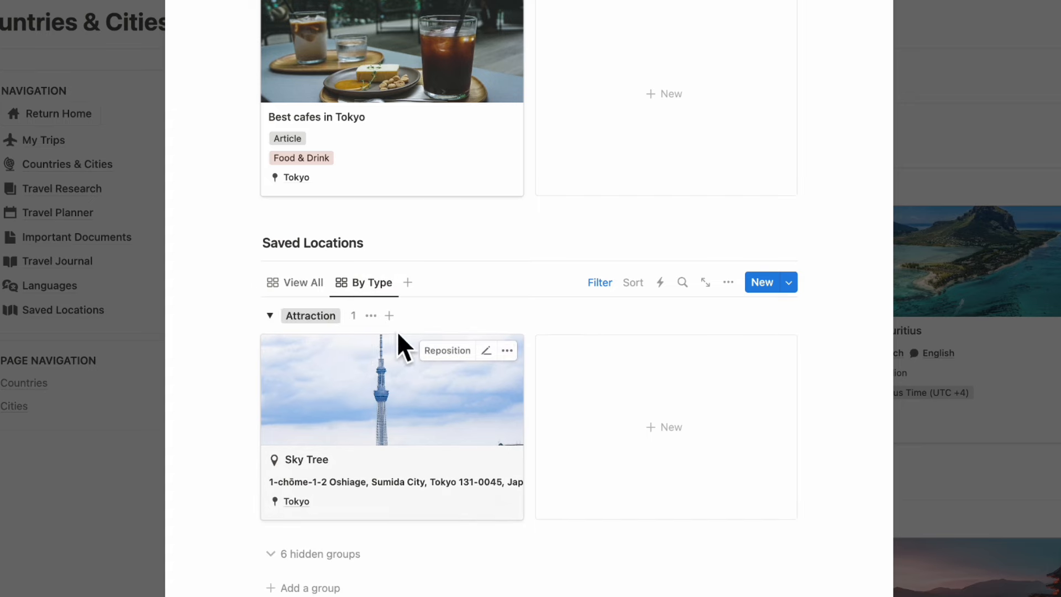
scroll(397, 494, "up", 5)
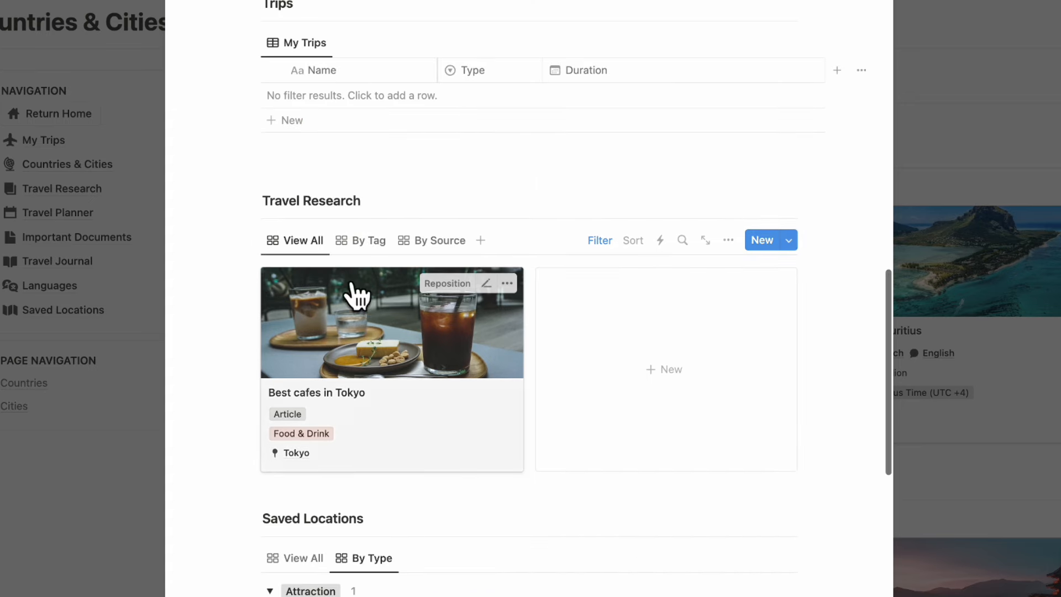
left_click(346, 243)
scroll(438, 308, "down", 4)
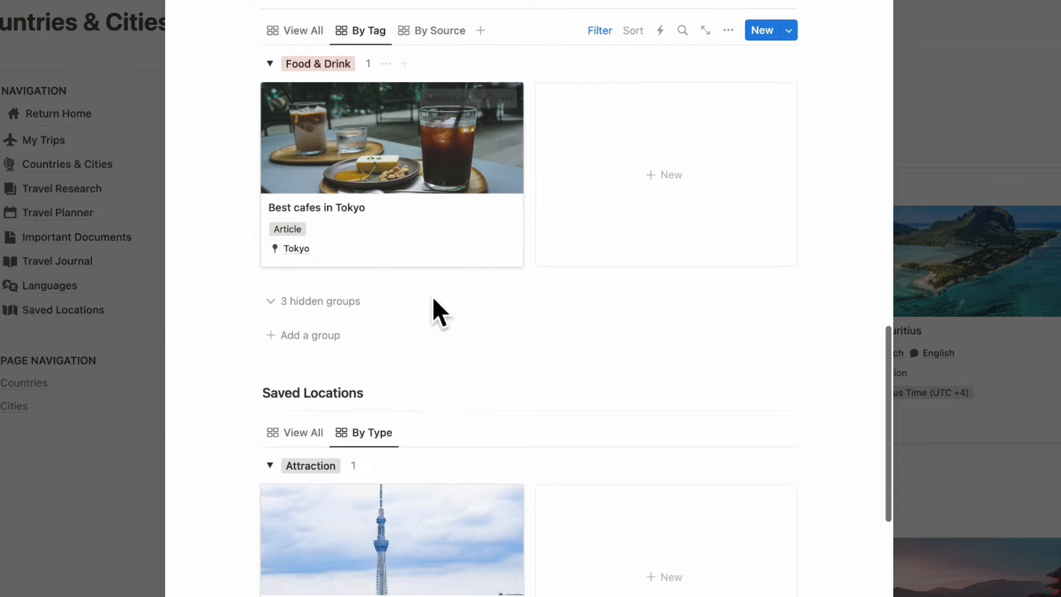
scroll(433, 277, "down", 3)
scroll(433, 276, "up", 5)
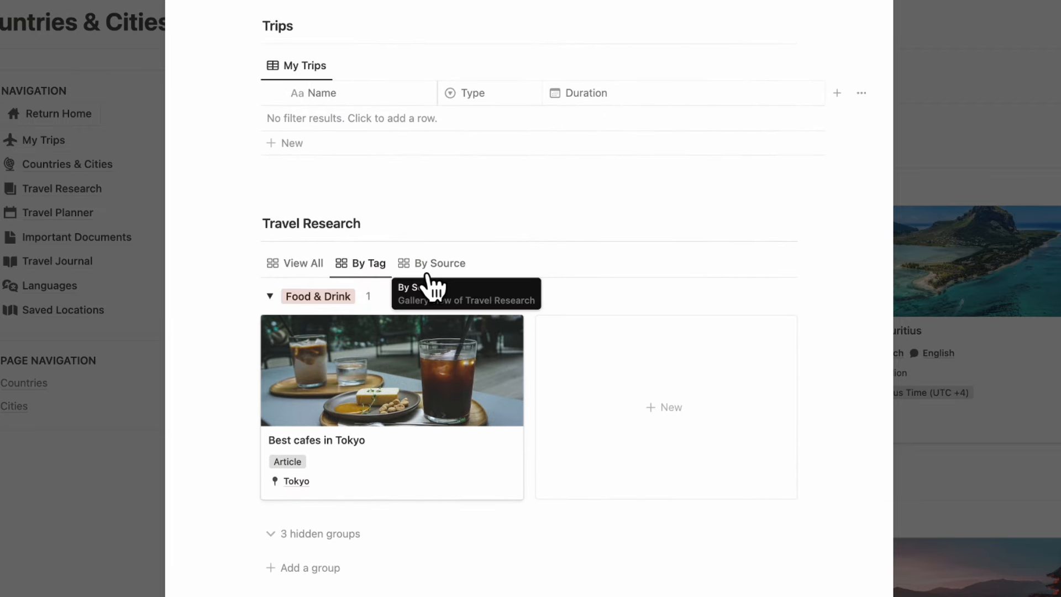
scroll(433, 288, "up", 6)
scroll(433, 288, "down", 10)
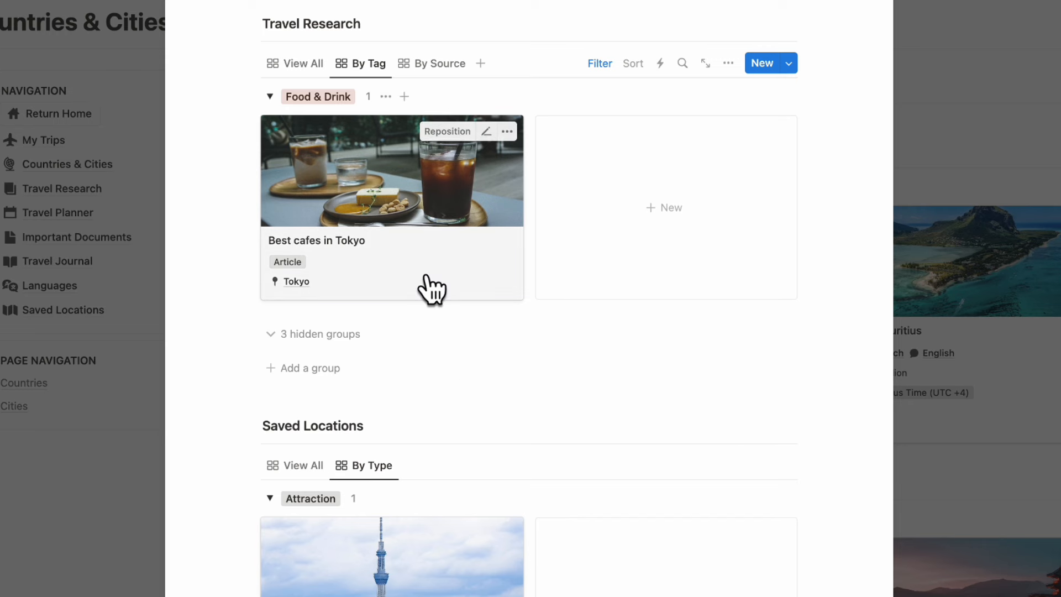
Go to the My Trips page and create a new trip named "Asia Trip 2024"
scroll(438, 383, "down", 5)
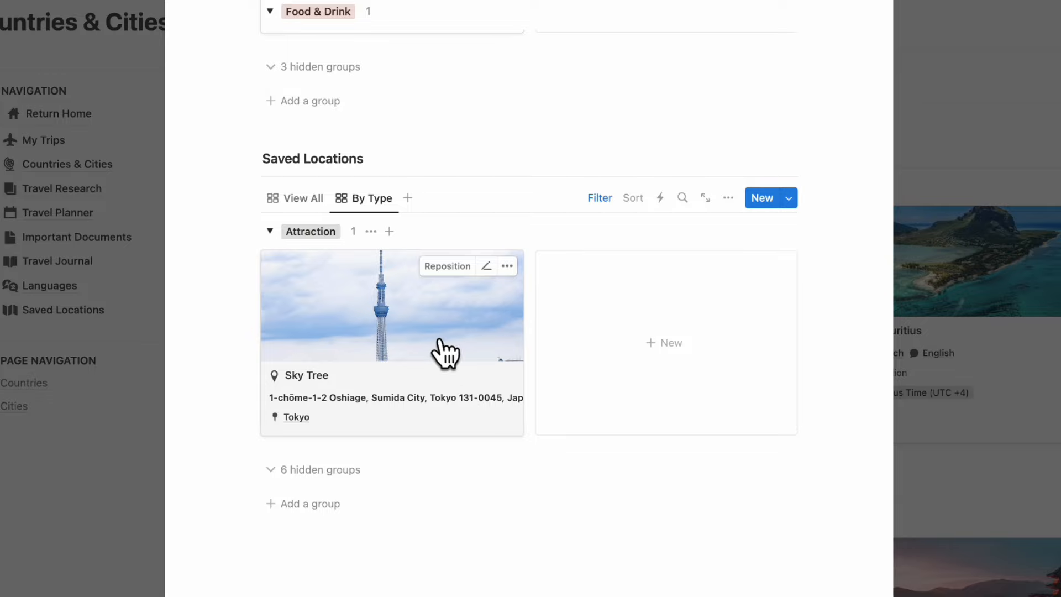
scroll(467, 343, "up", 8)
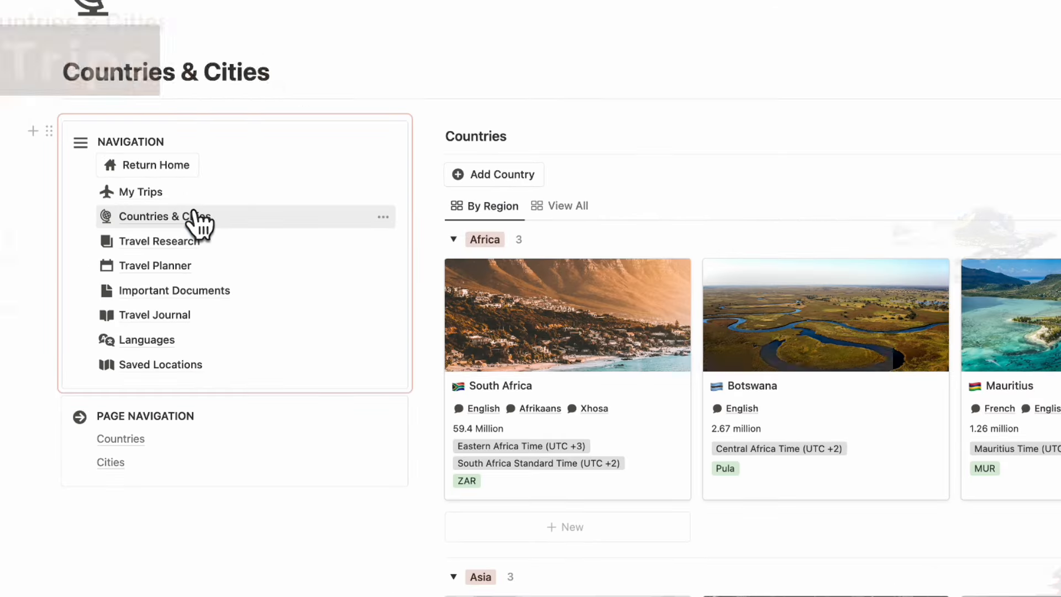
left_click(151, 195)
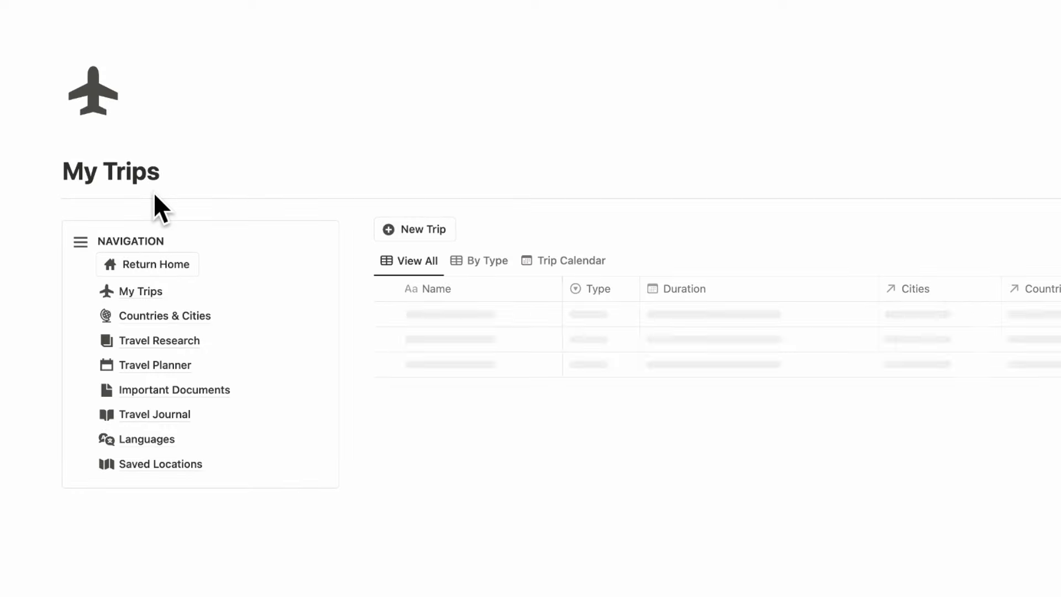
left_click(429, 229)
triple_click(446, 226)
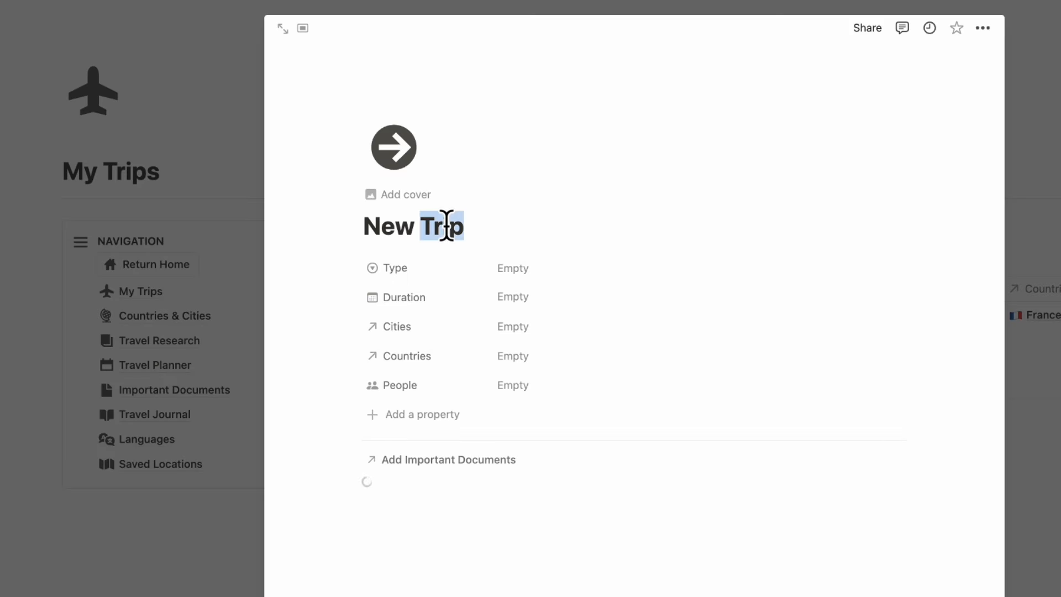
type("Asia")
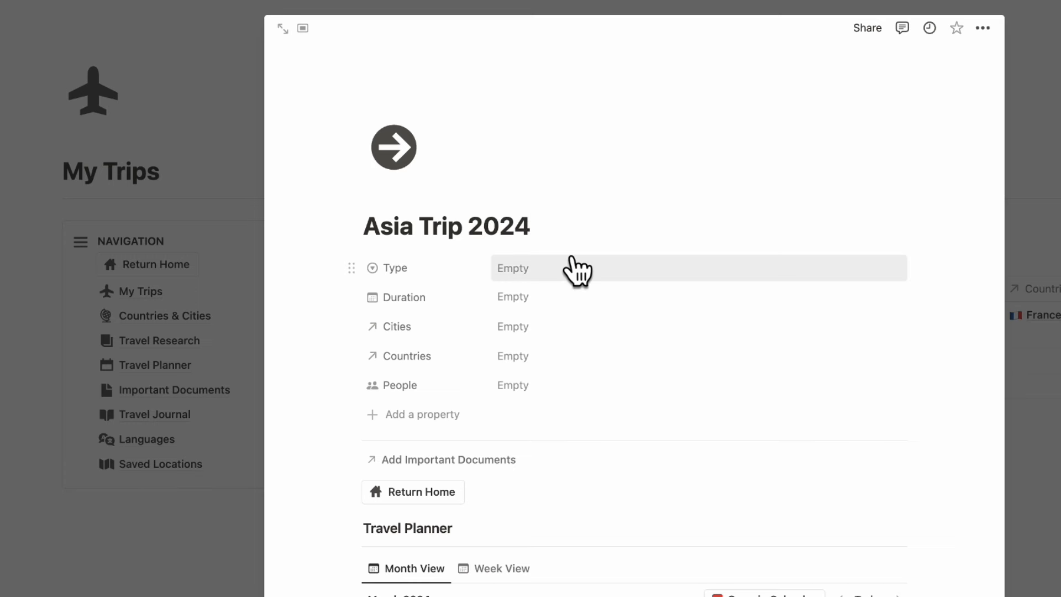
Set the trip's type to Leisure and its duration to April 1, 2024 through April 15, 2024
left_click(655, 267)
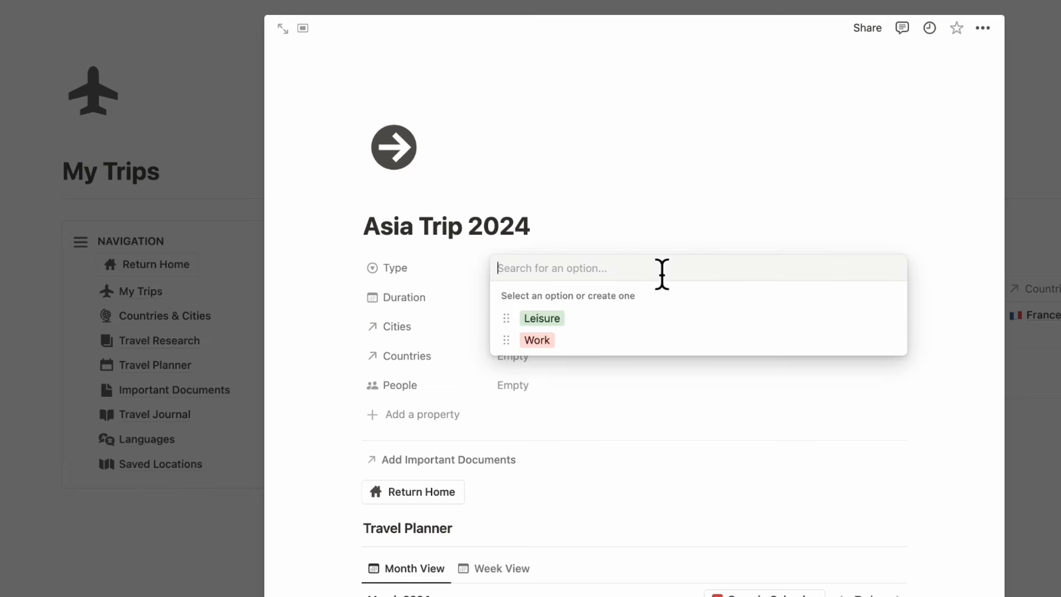
left_click(643, 319)
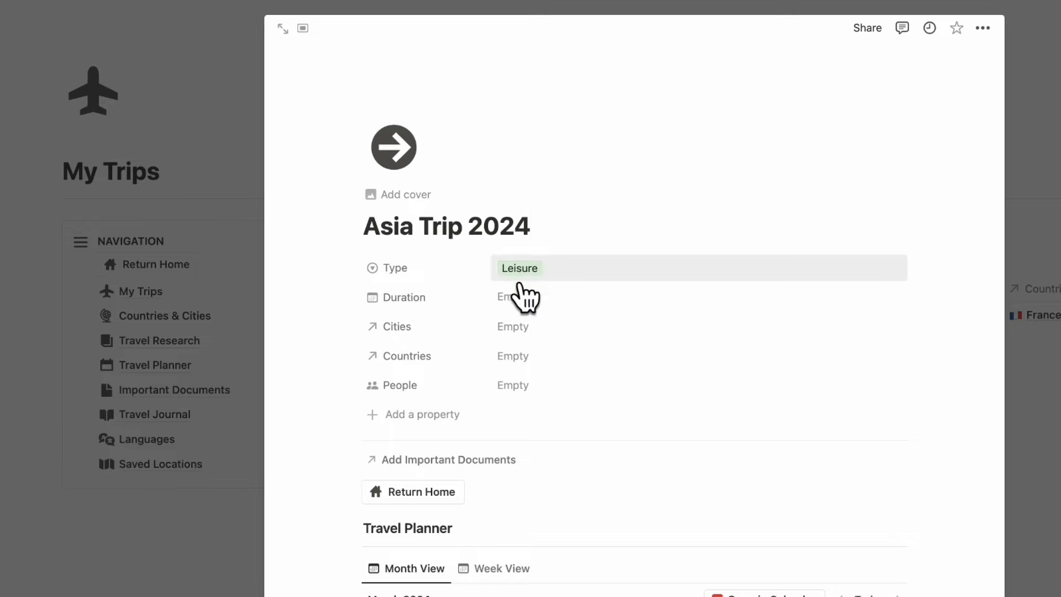
left_click(536, 298)
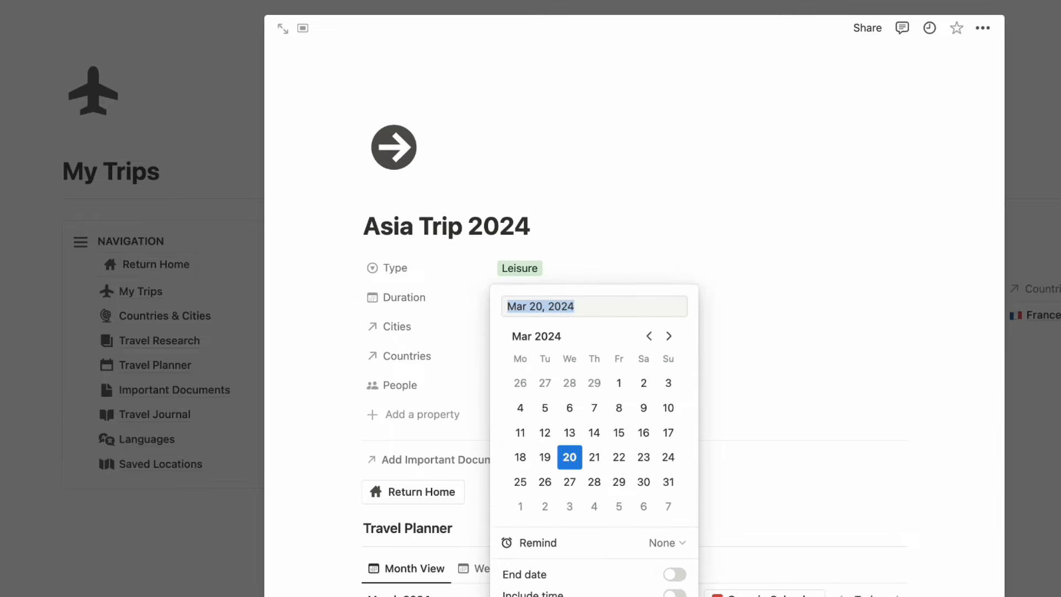
left_click(669, 336)
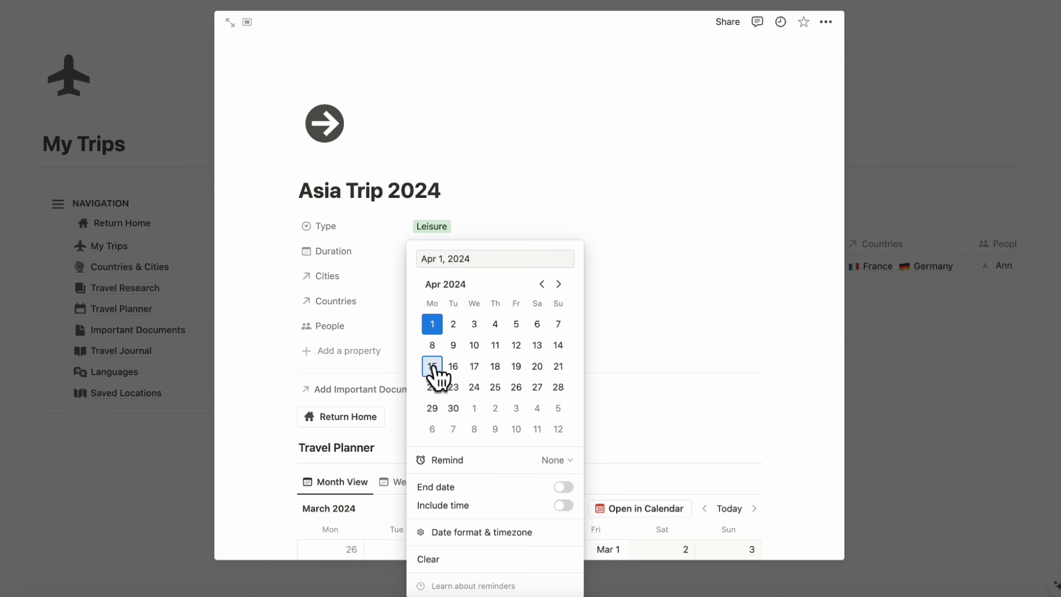
left_click(563, 488)
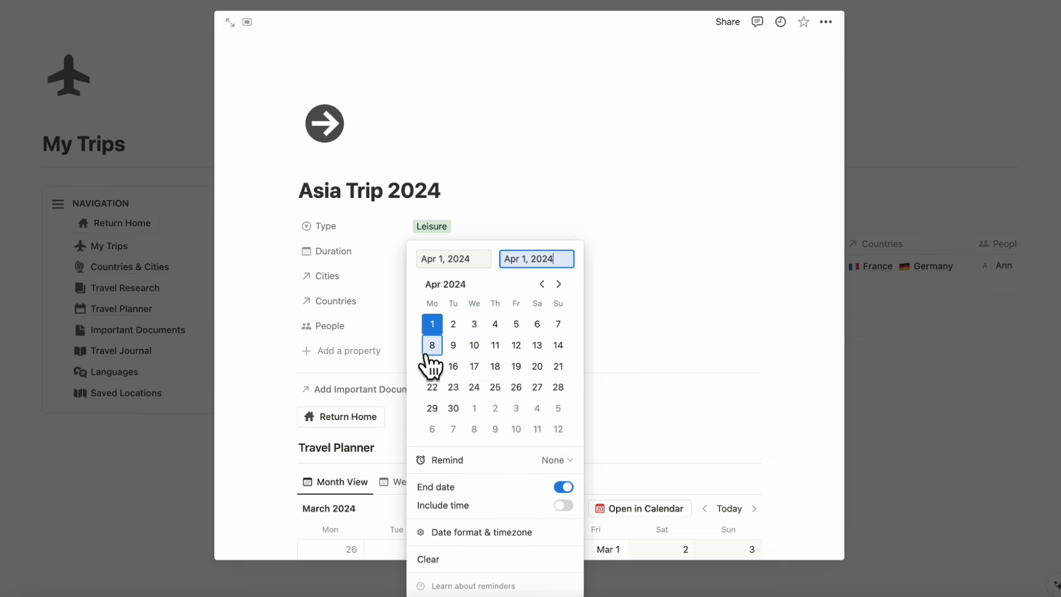
left_click(432, 366)
left_click(561, 237)
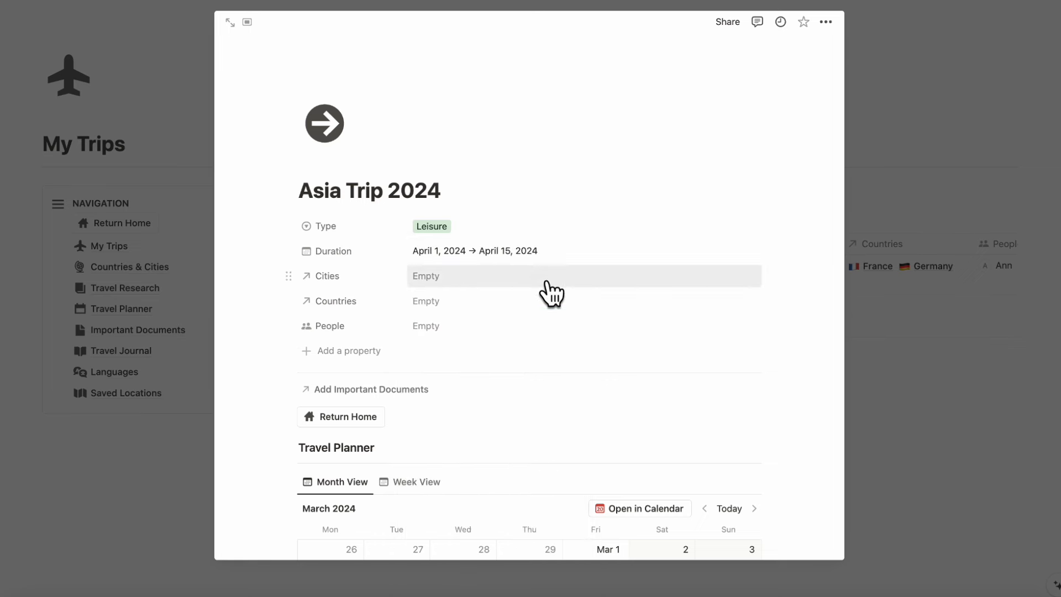
Link Tokyo as the trip's city and Japan as its country
scroll(542, 284, "down", 1)
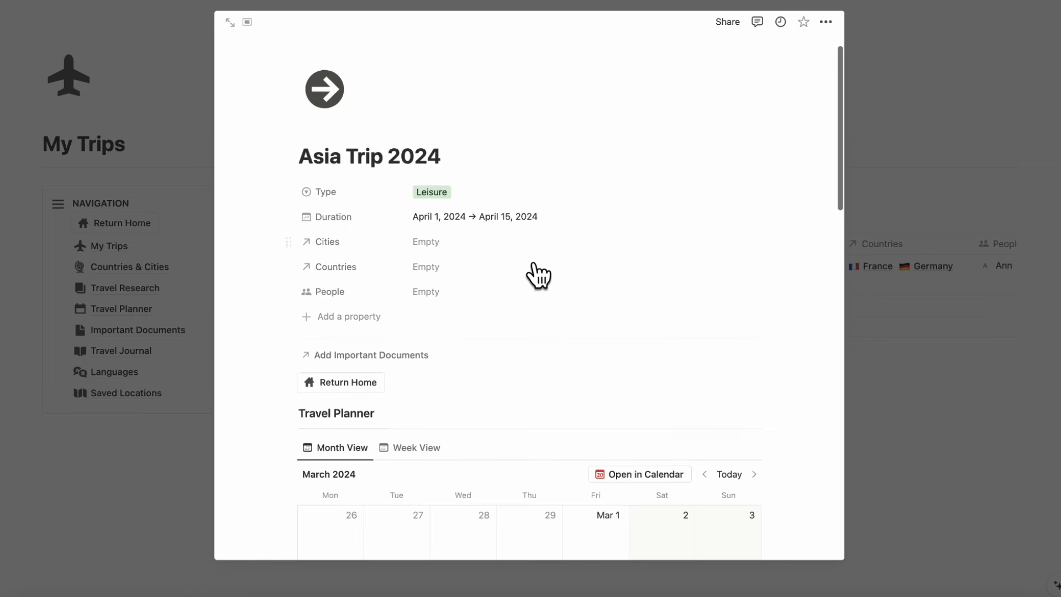
left_click(489, 256)
left_click(494, 284)
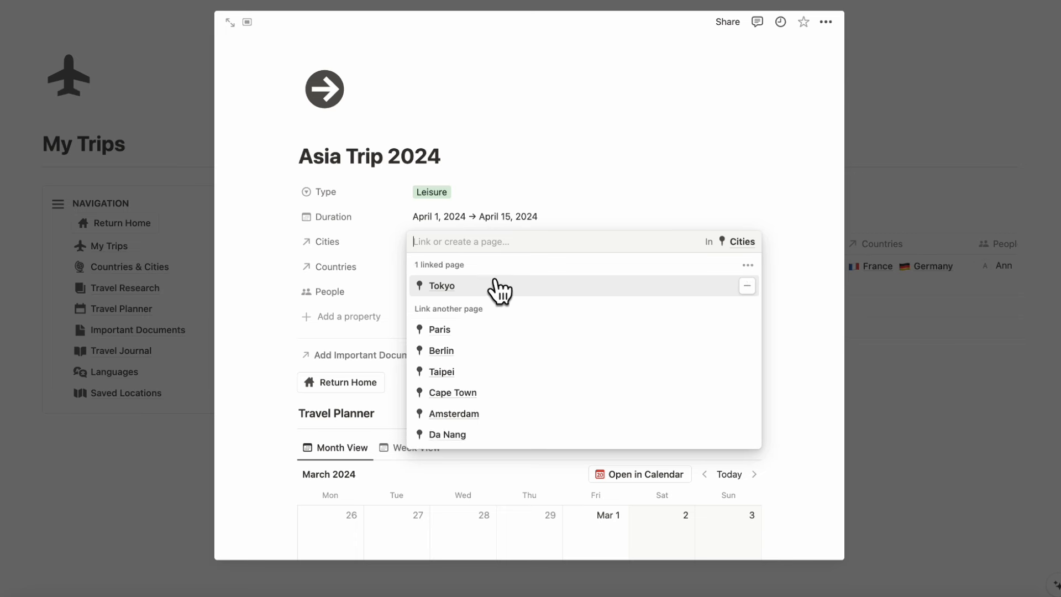
left_click(578, 204)
left_click(512, 271)
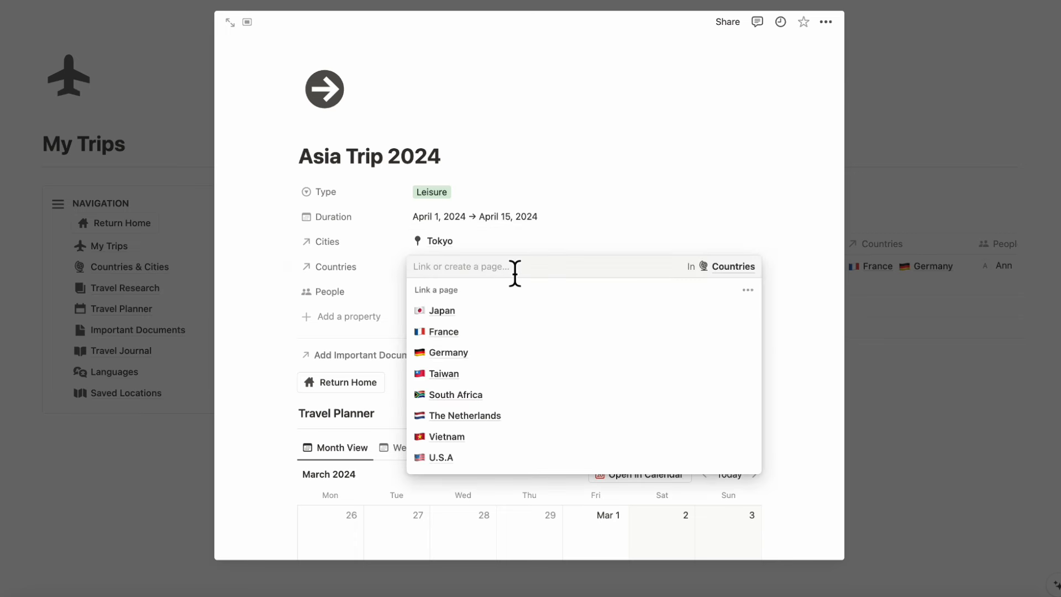
left_click(510, 312)
left_click(572, 239)
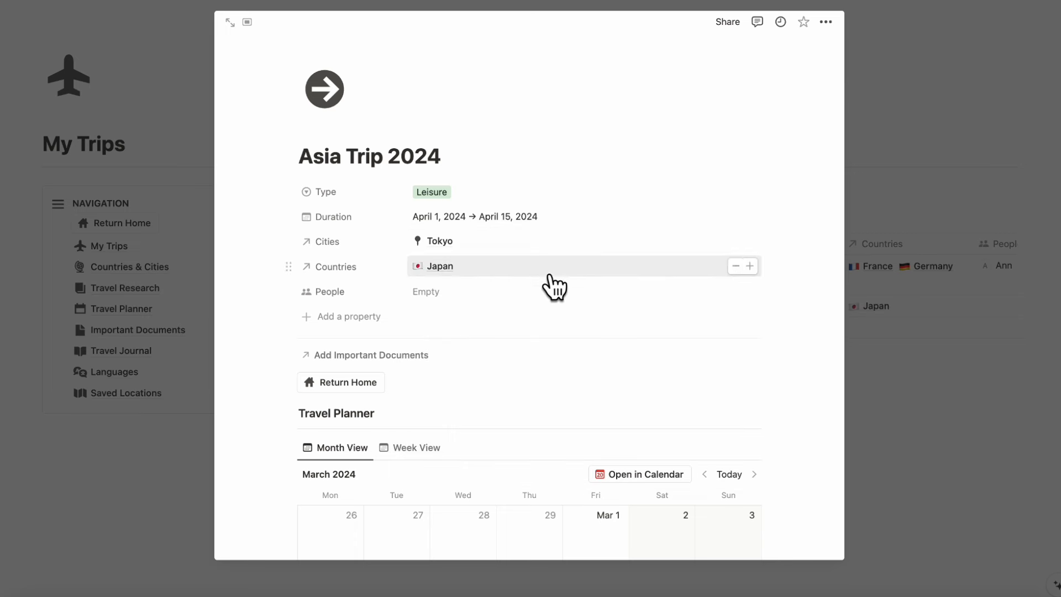
Assign the two named travellers to the trip's People property, leaving out the notebook account
left_click(532, 290)
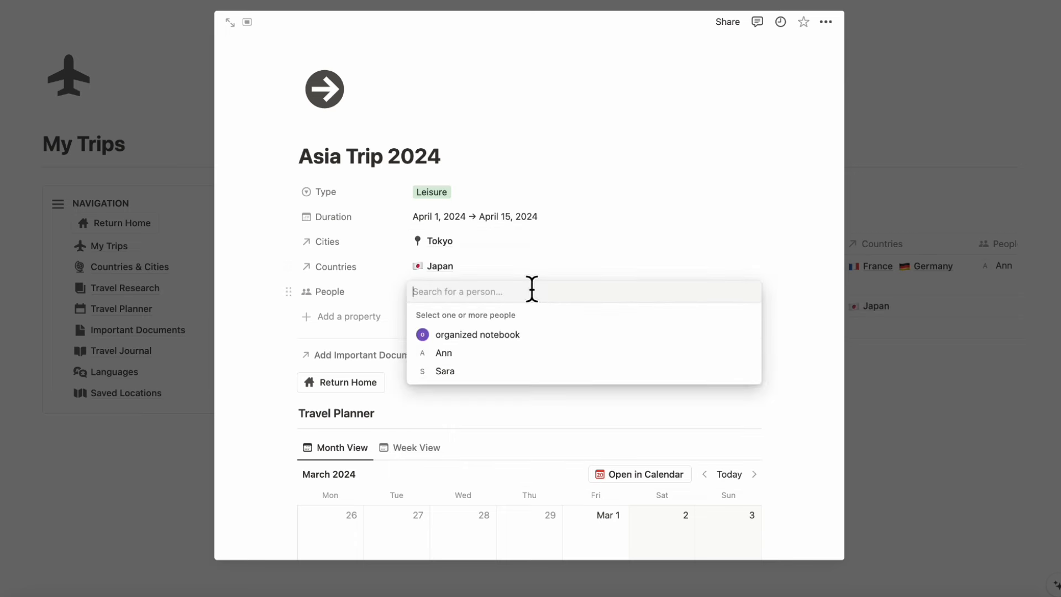
left_click(508, 357)
left_click(507, 353)
left_click(535, 273)
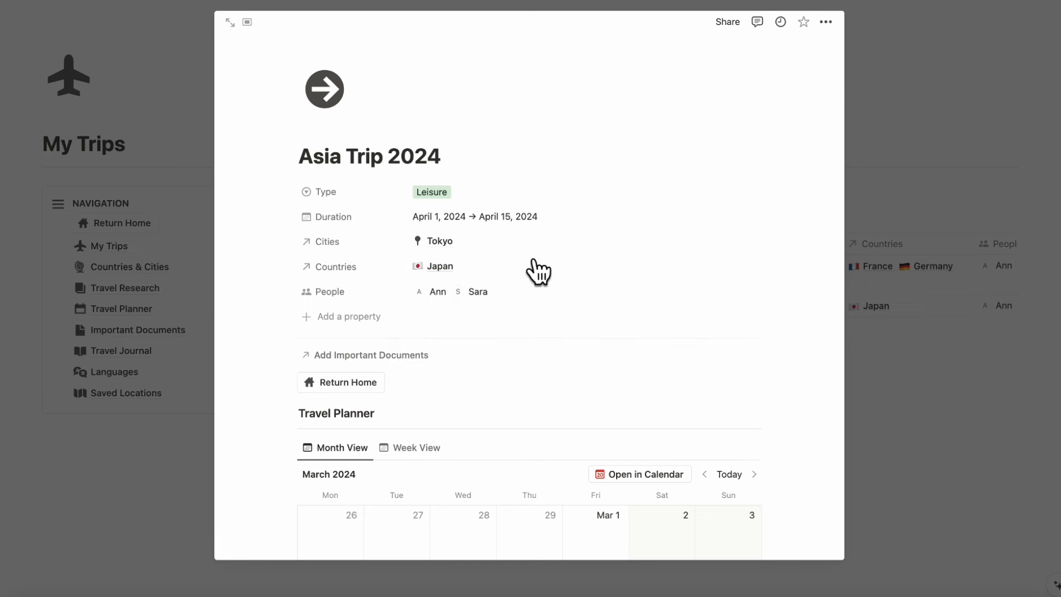
Examine the Asia Trip 2024 page's properties, Important Documents section and Travel Planner month calendar
scroll(506, 309, "down", 1)
scroll(505, 310, "down", 3)
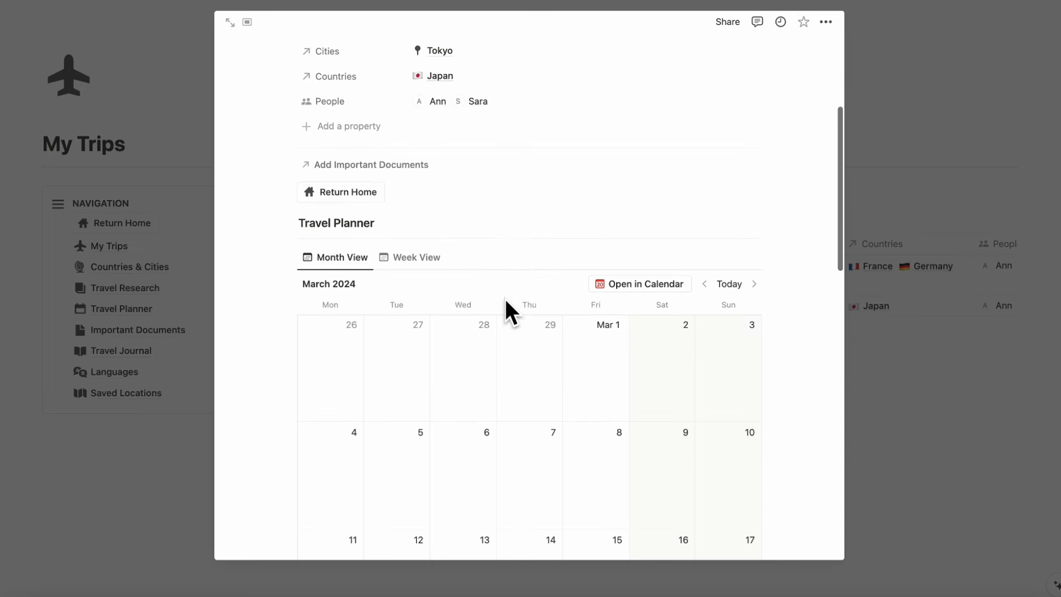
scroll(508, 314, "up", 1)
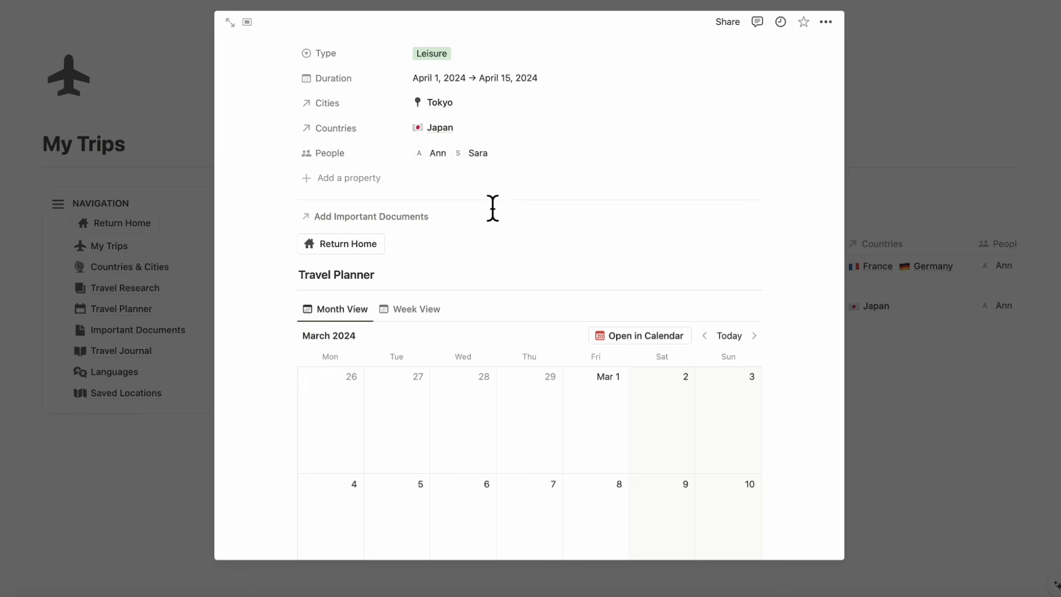
scroll(493, 207, "up", 1)
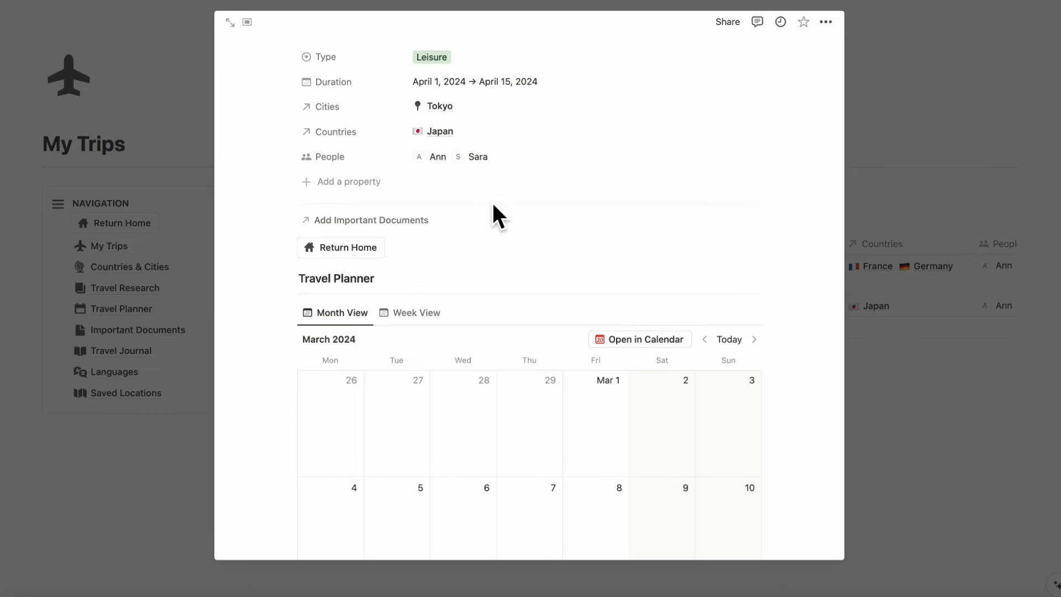
scroll(492, 203, "down", 1)
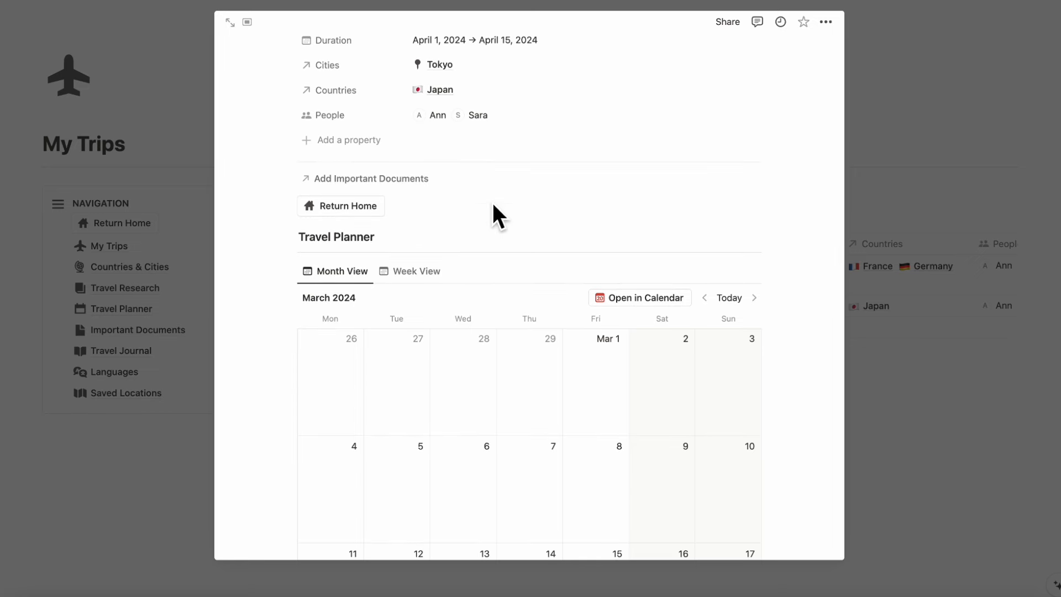
scroll(492, 204, "down", 1)
scroll(493, 203, "down", 3)
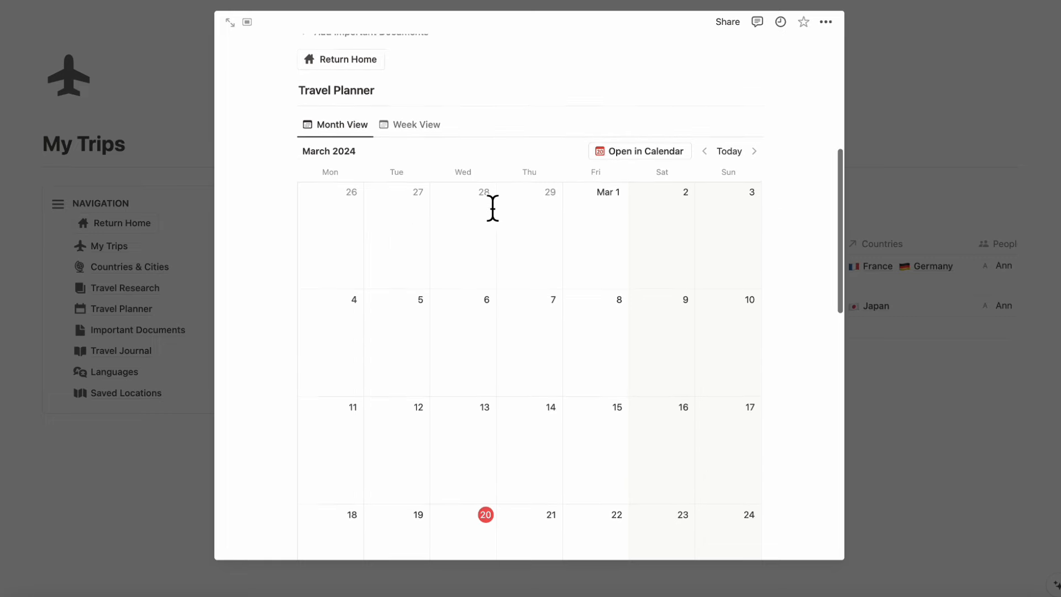
scroll(492, 200, "down", 1)
scroll(493, 200, "up", 1)
scroll(493, 200, "down", 1)
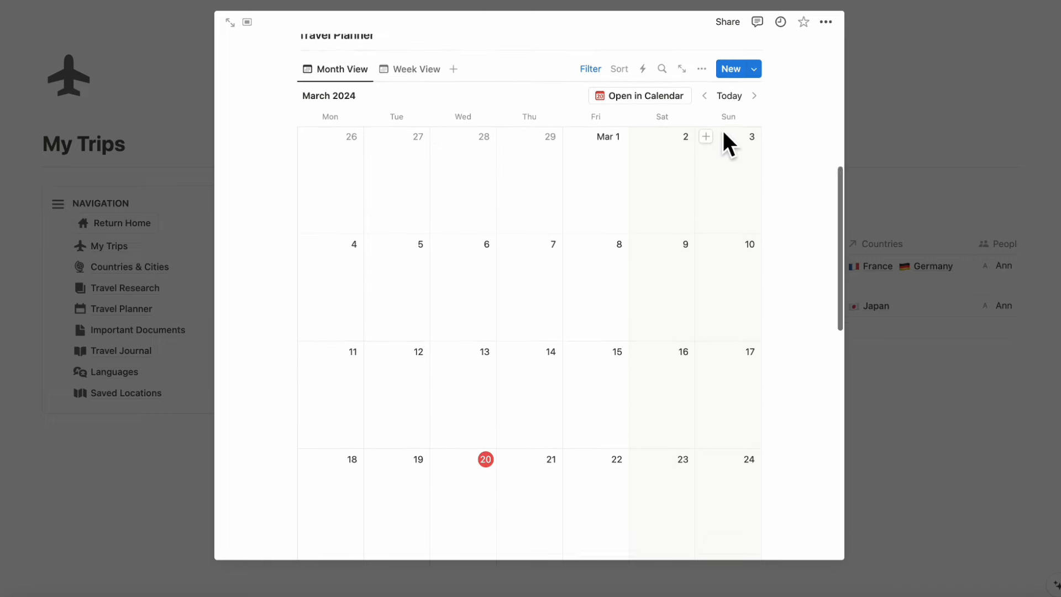
Add an entry titled "Arriving to Tokyo" on April 1, 2024 in the trip's Travel Planner month calendar
scroll(722, 128, "up", 1)
left_click(754, 115)
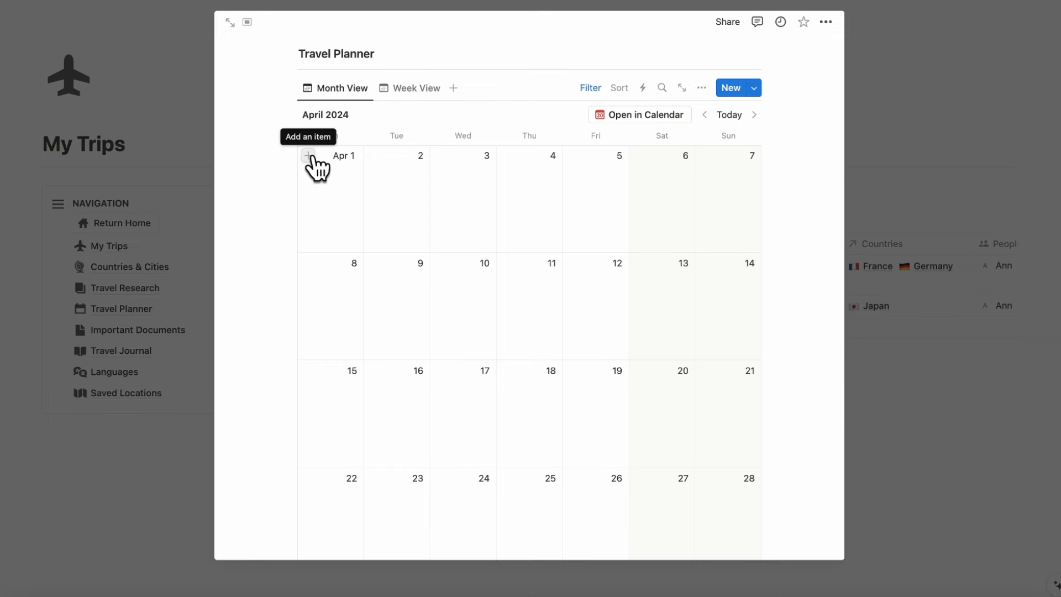
left_click(308, 157)
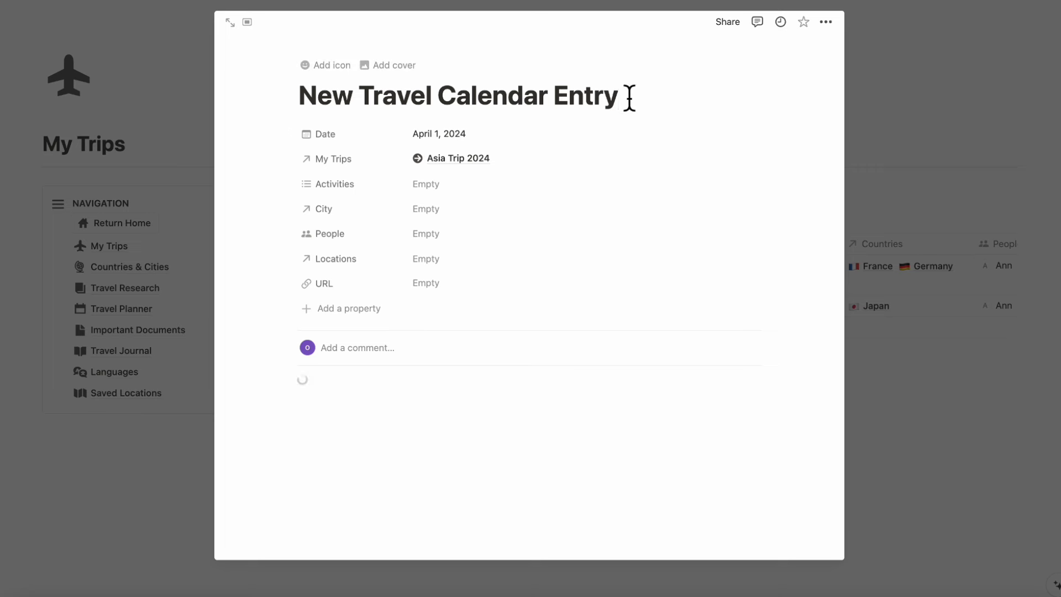
left_click_drag(628, 103, 273, 102)
key("BackSpace")
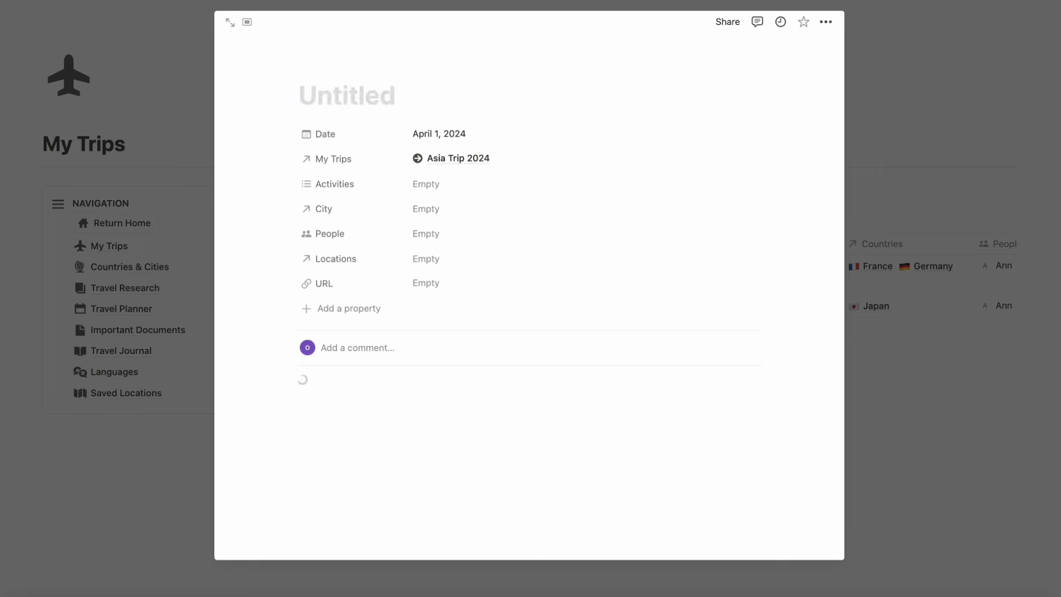
type("Arriving to Tokyo")
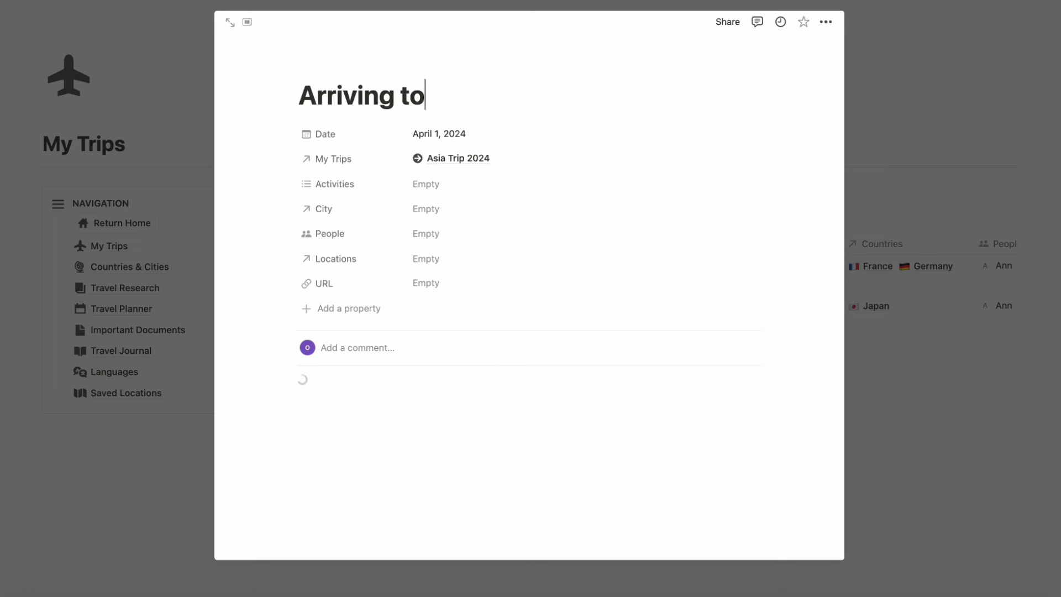
Set the arrival entry's activity to Flight and link Tokyo as its city
left_click(492, 184)
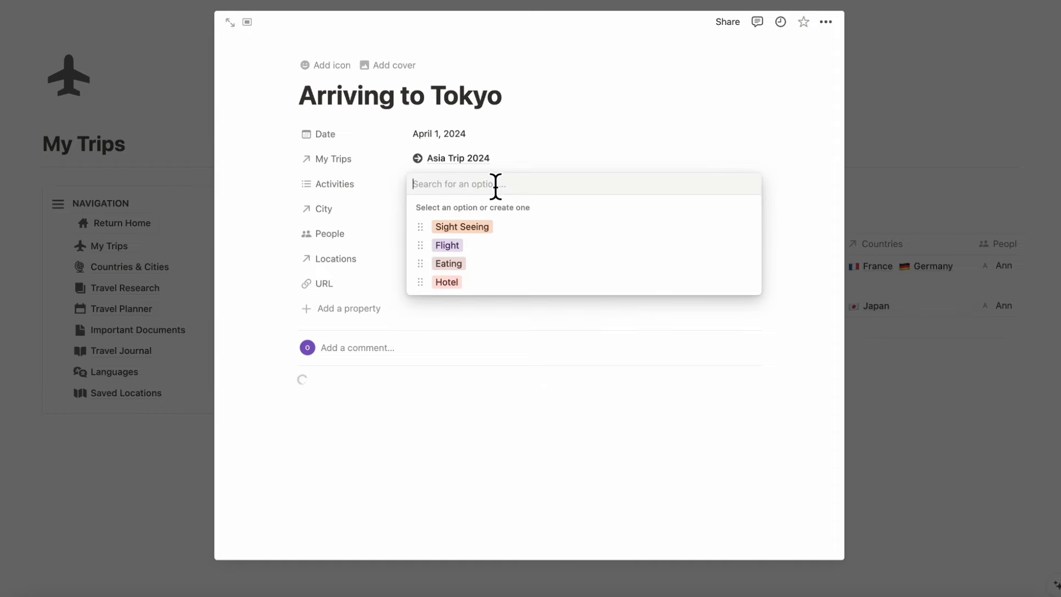
left_click(519, 247)
left_click(553, 145)
left_click(448, 210)
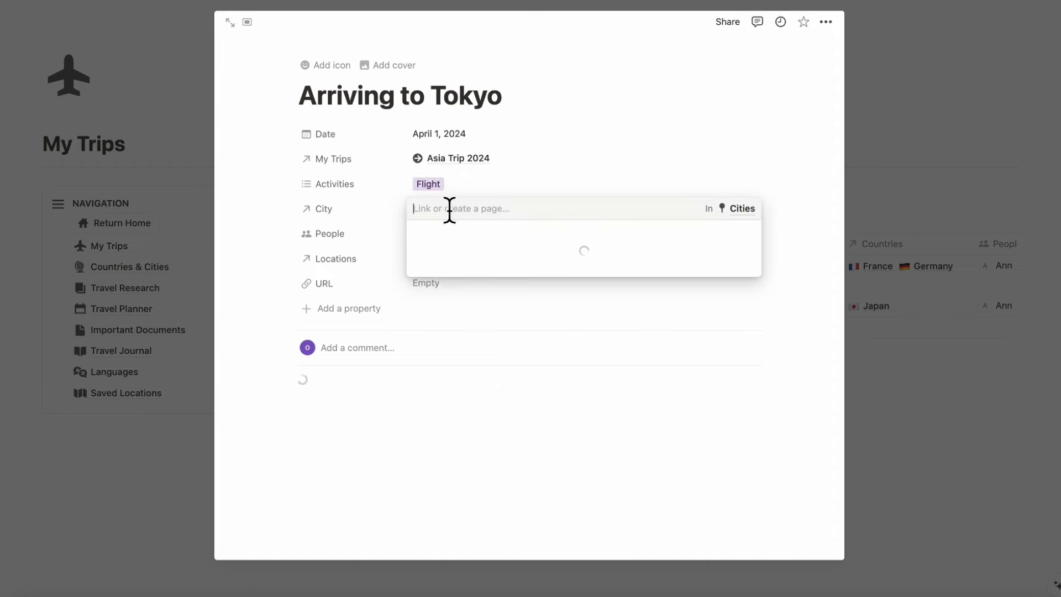
left_click(472, 249)
left_click(517, 170)
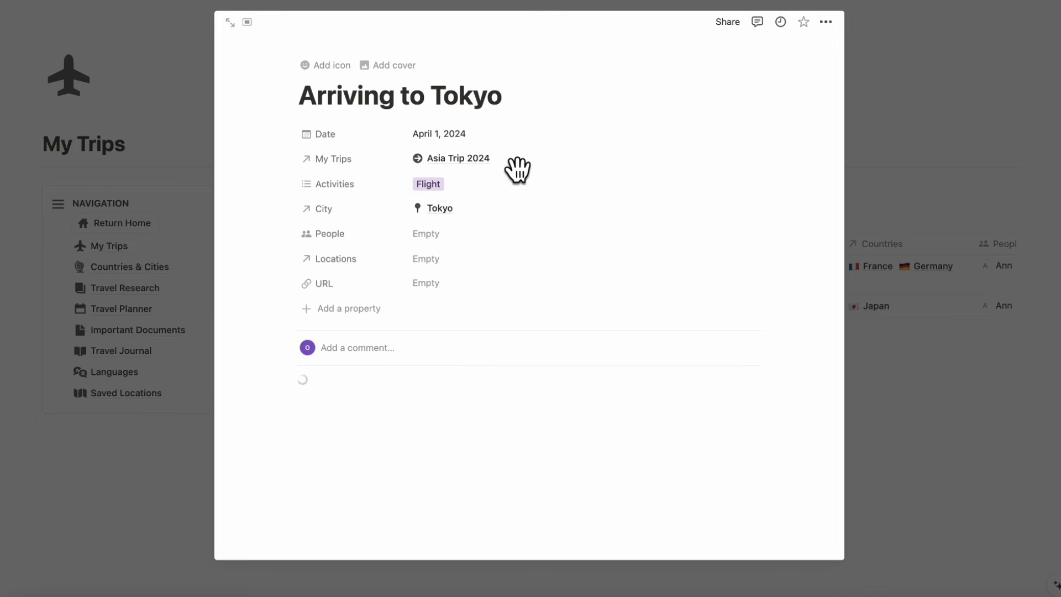
Assign the same two travellers to the arrival entry's People property
left_click(478, 235)
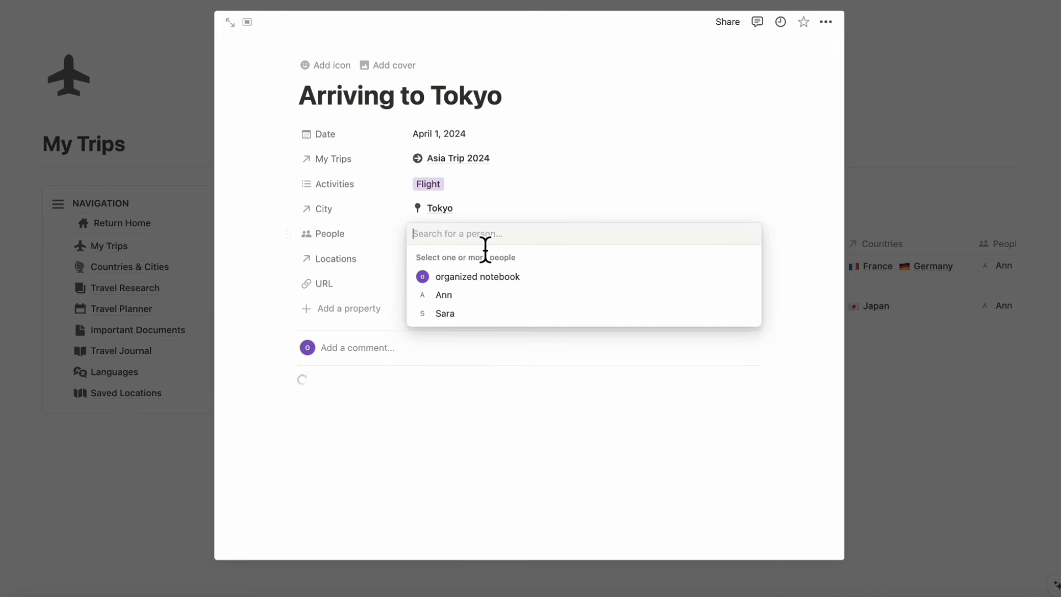
left_click(472, 299)
left_click(470, 299)
left_click(515, 202)
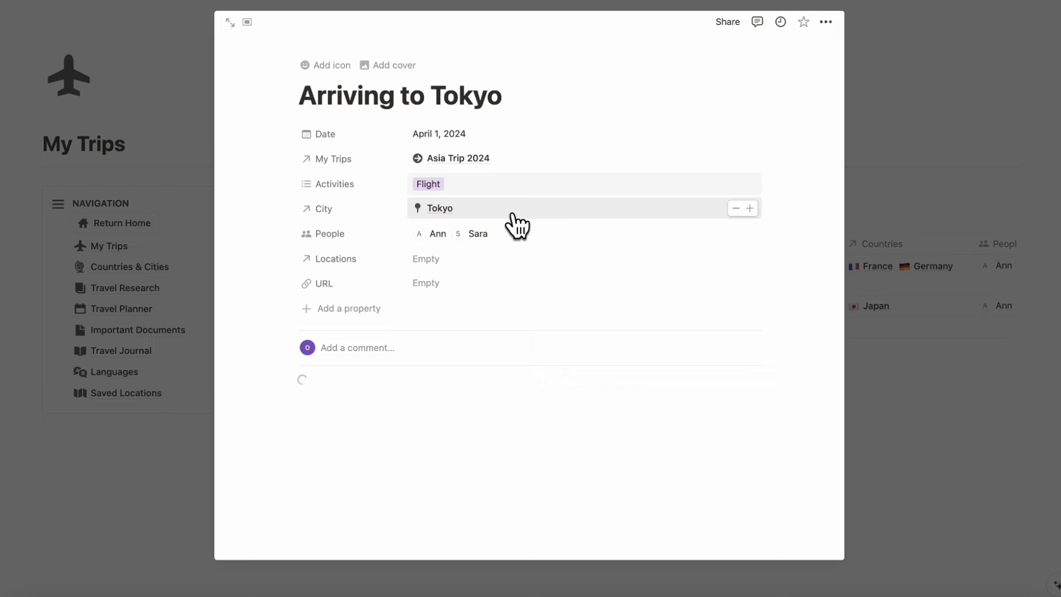
Check which saved locations can be linked to the arrival entry and look at its URL property, without filling in either
left_click(473, 257)
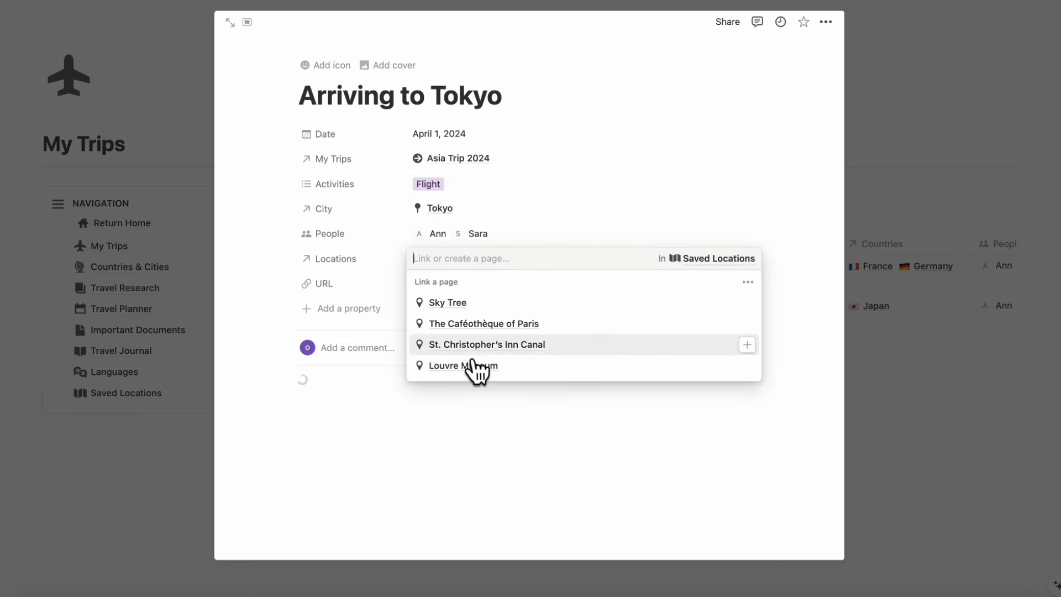
left_click(538, 240)
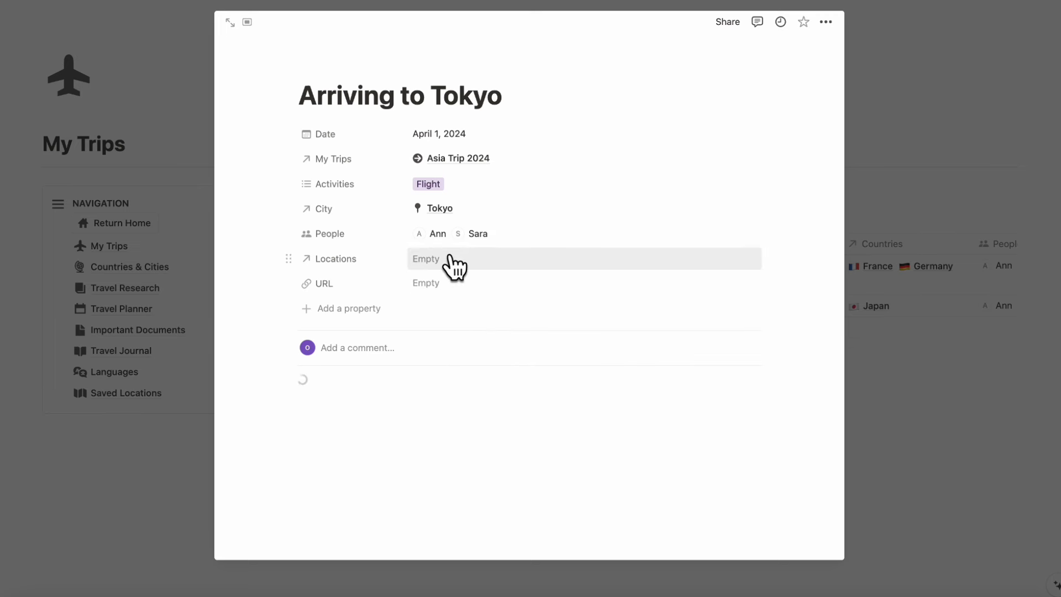
left_click(507, 293)
left_click(533, 221)
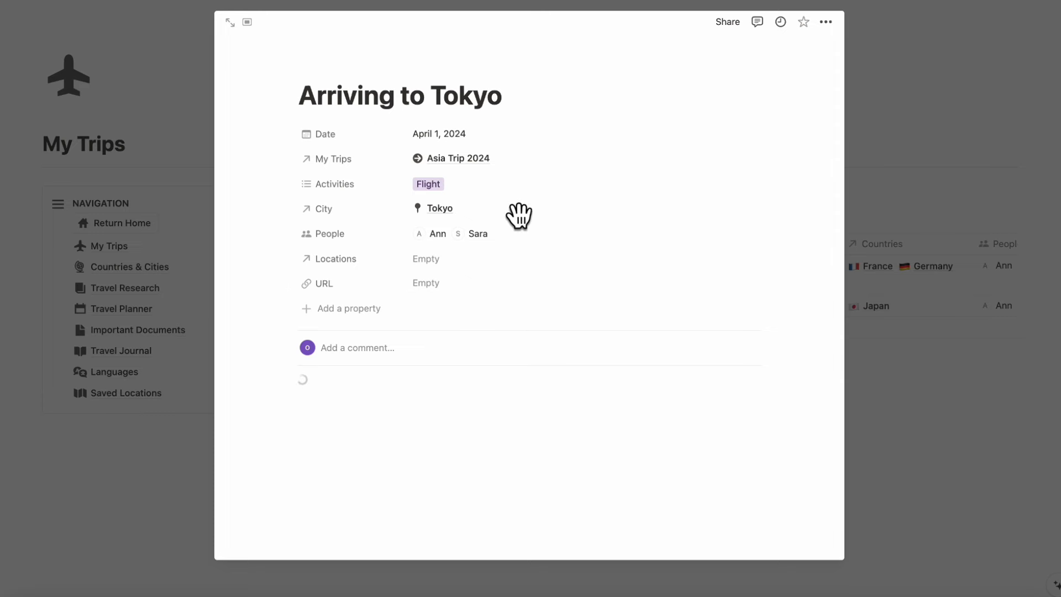
Add an entry titled "Meeting friends in Tokyo" on April 3, 2024 in the Asia Trip 2024 month calendar
left_click(473, 160)
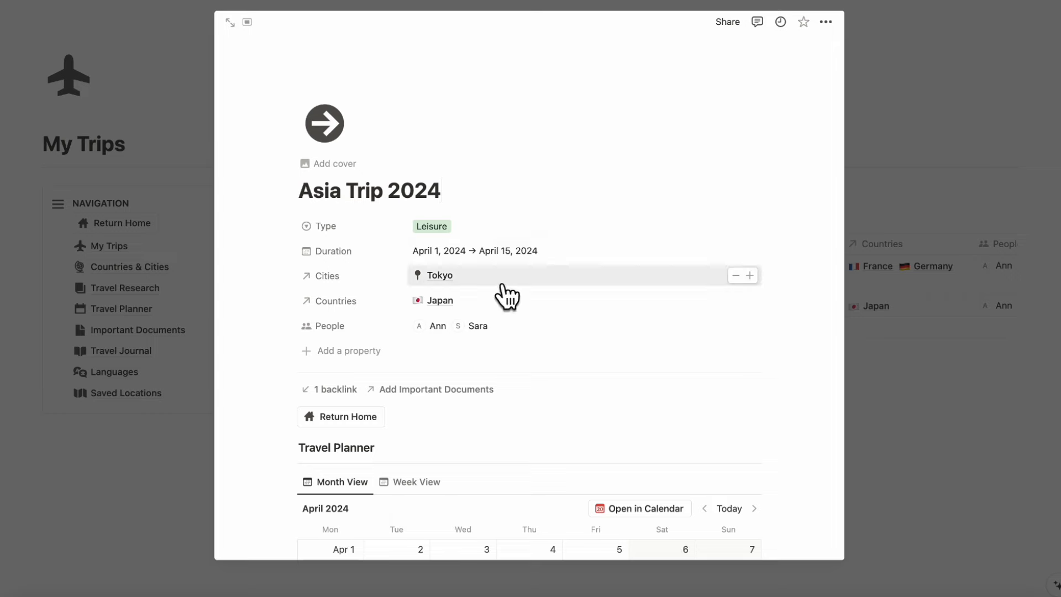
scroll(503, 294, "down", 10)
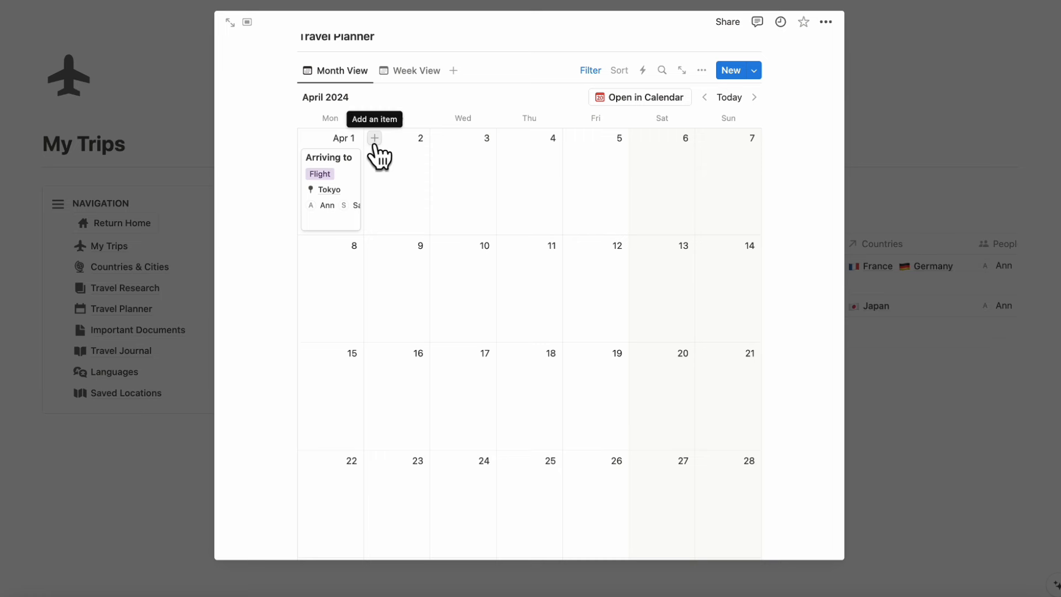
left_click(441, 138)
double_click(415, 99)
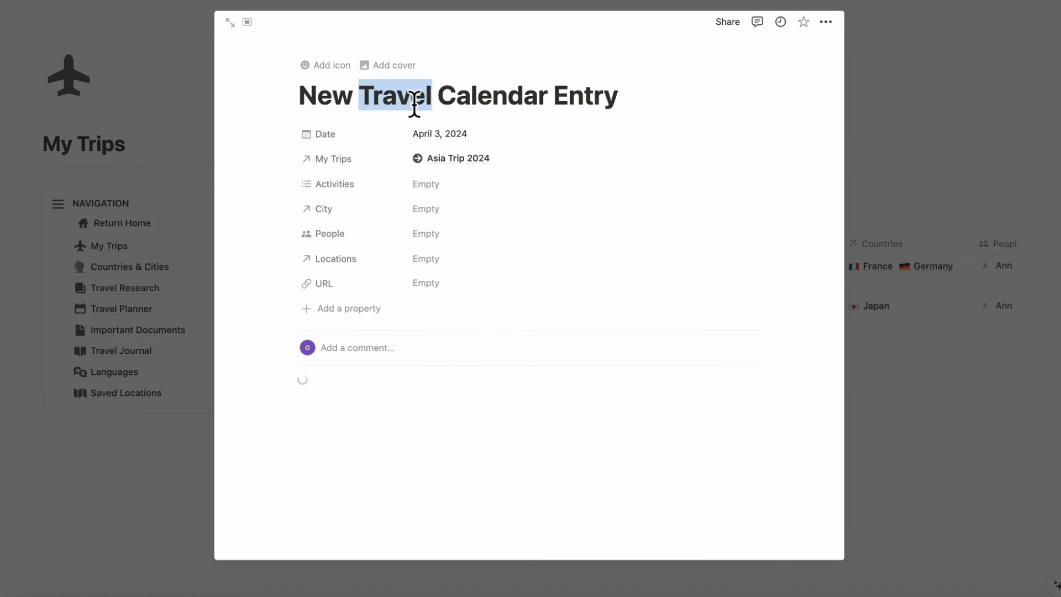
key("ctrl+a")
type("ME")
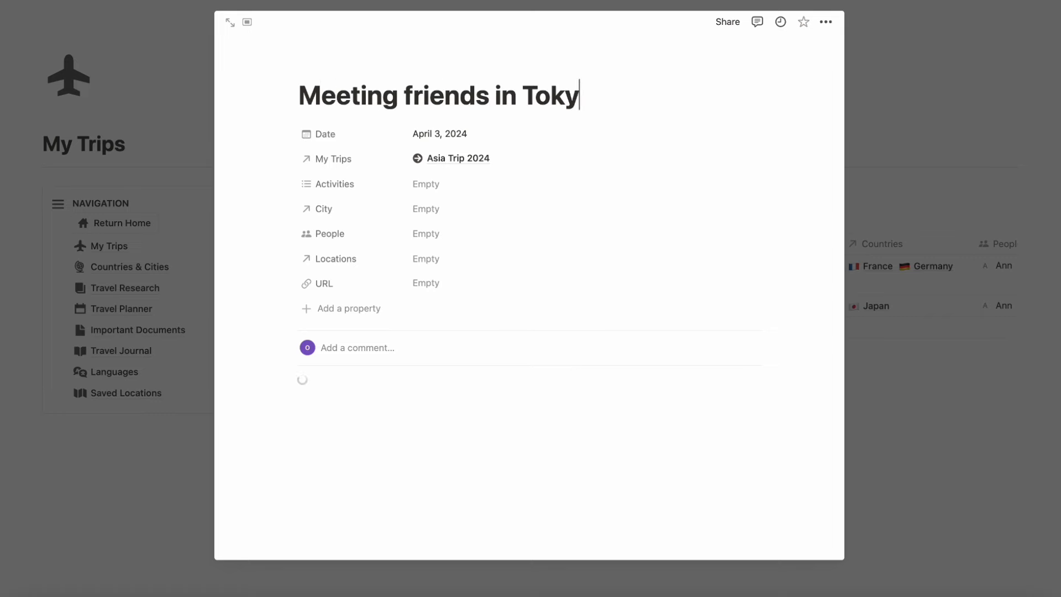
Set the meeting entry's activity to a newly created Meeting option and link Tokyo as its city
left_click(456, 187)
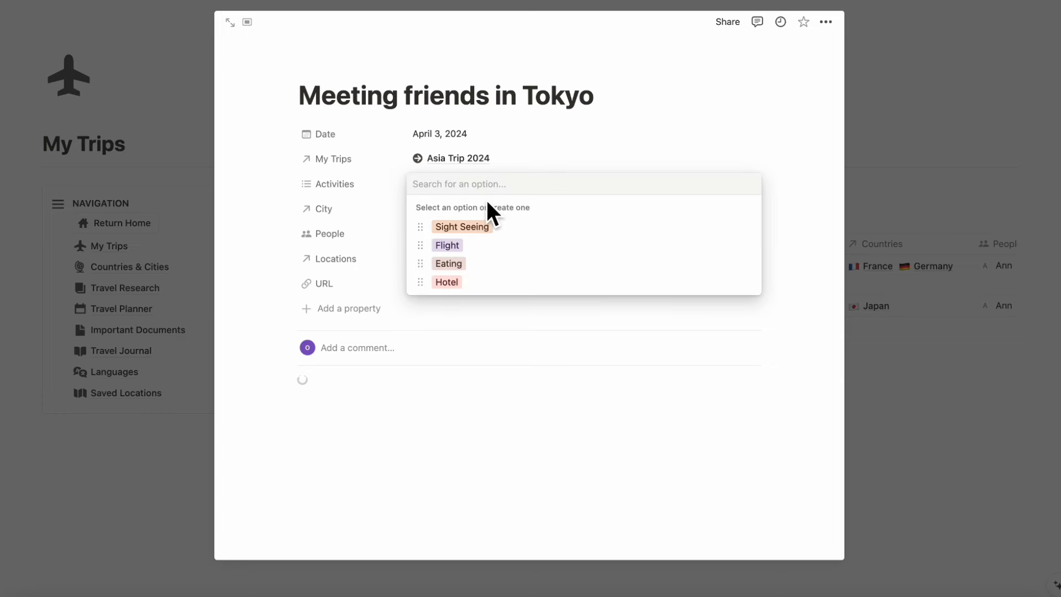
type("Meeting")
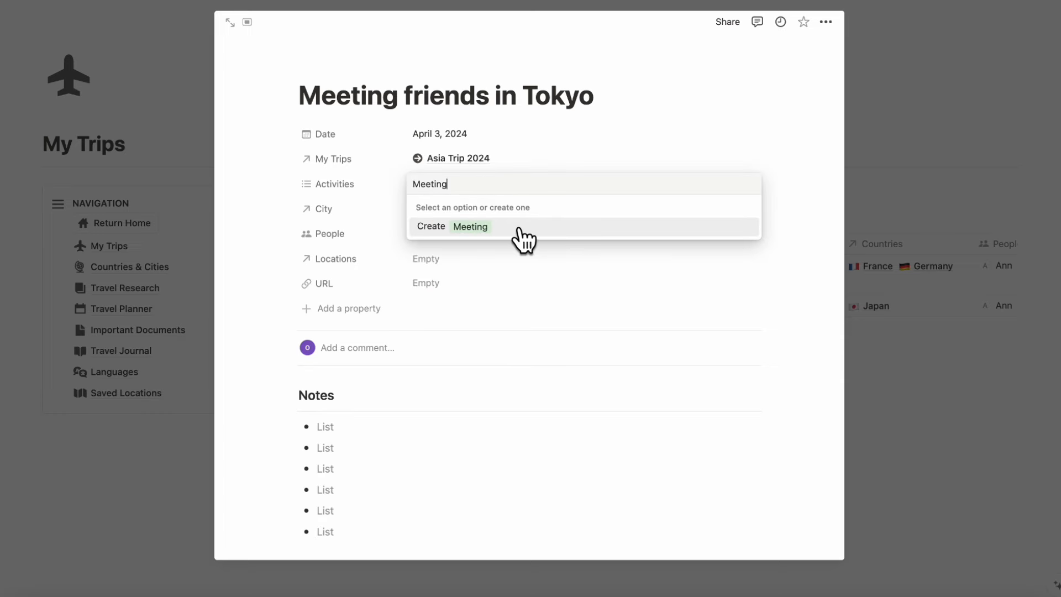
left_click(519, 226)
left_click(545, 147)
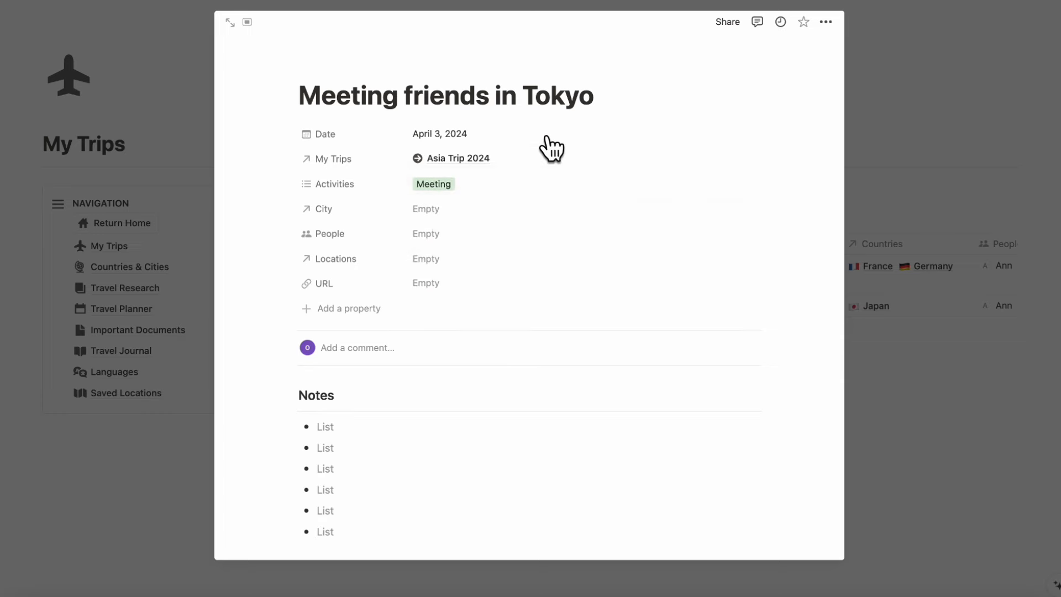
left_click(498, 213)
left_click(496, 251)
left_click(516, 182)
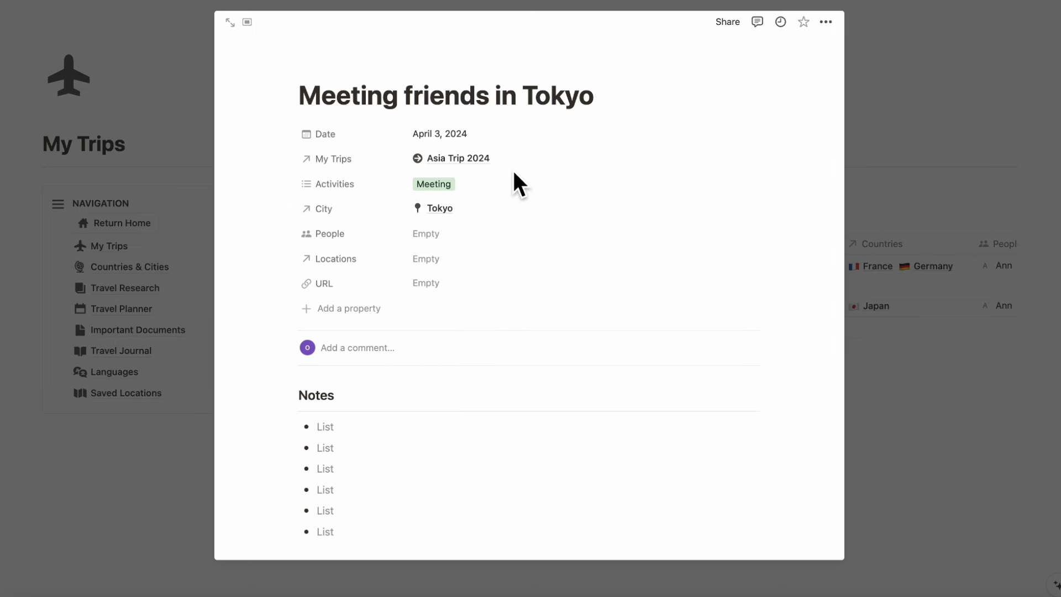
Assign both travellers to the meeting entry and look at the saved locations available to link, without choosing one
left_click(457, 237)
left_click(474, 296)
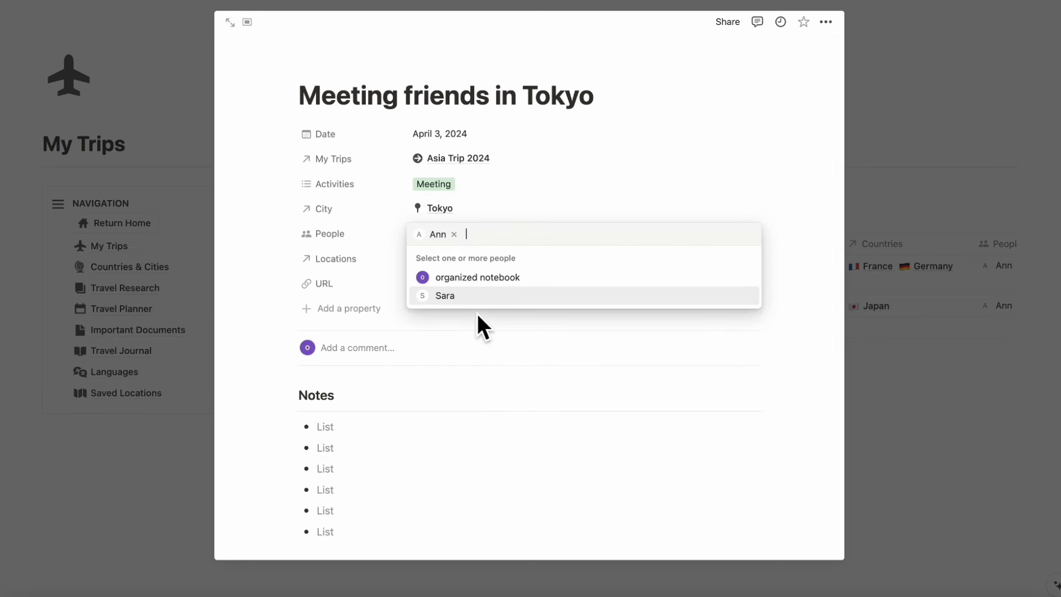
left_click(480, 294)
key("Escape")
left_click(468, 259)
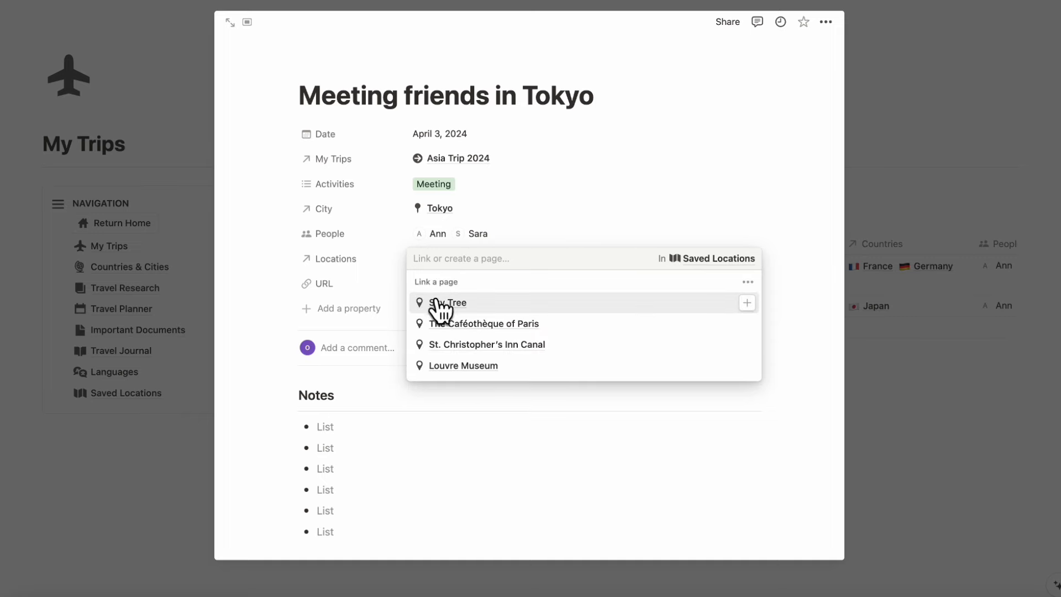
left_click(540, 213)
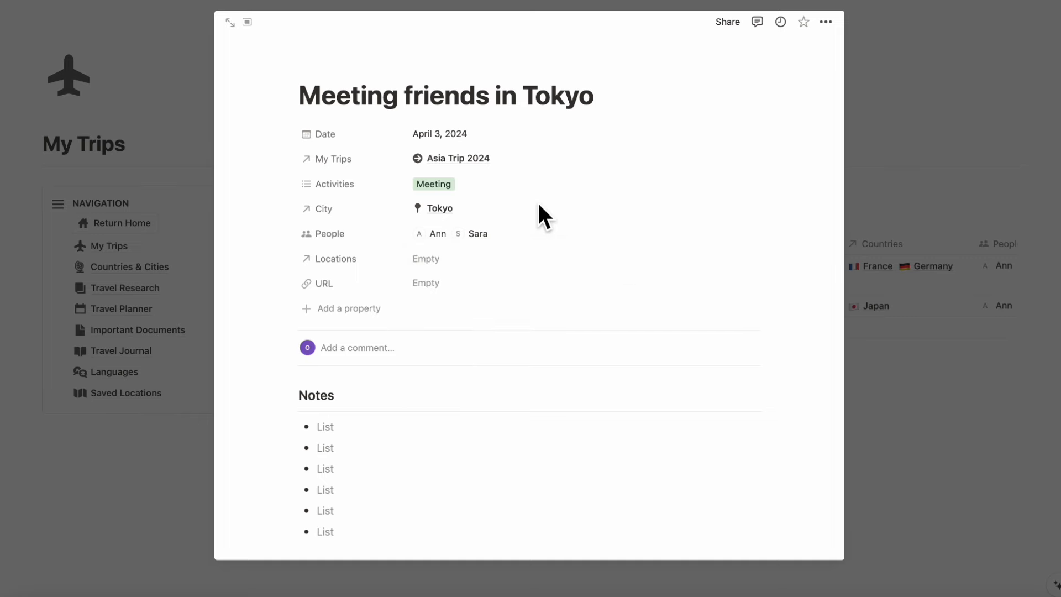
Reopen the meeting entry from the trip's calendar and include a time of 3:00 PM in its date
left_click(480, 161)
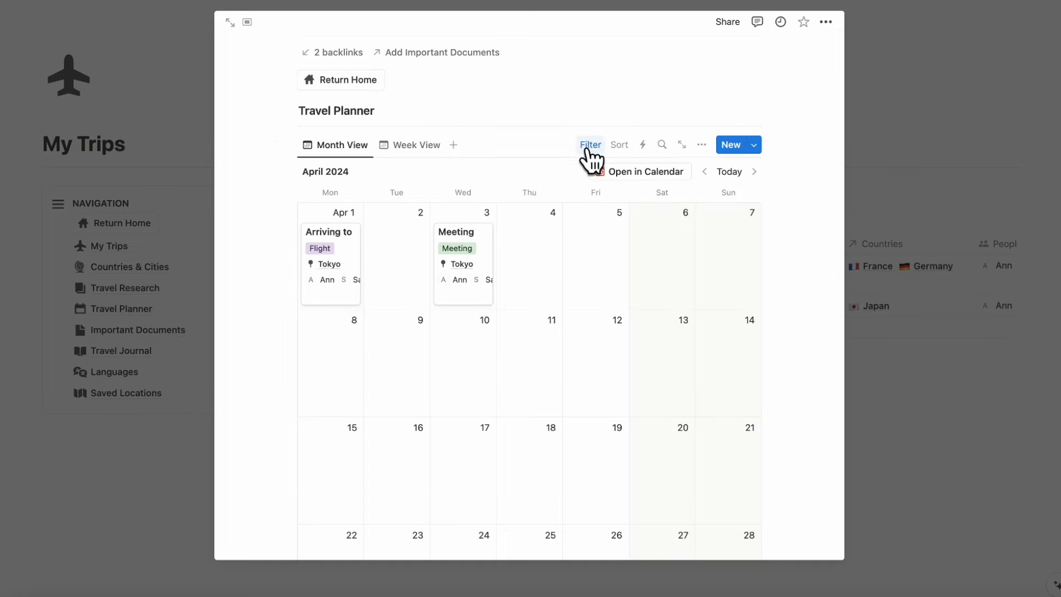
scroll(487, 254, "down", 2)
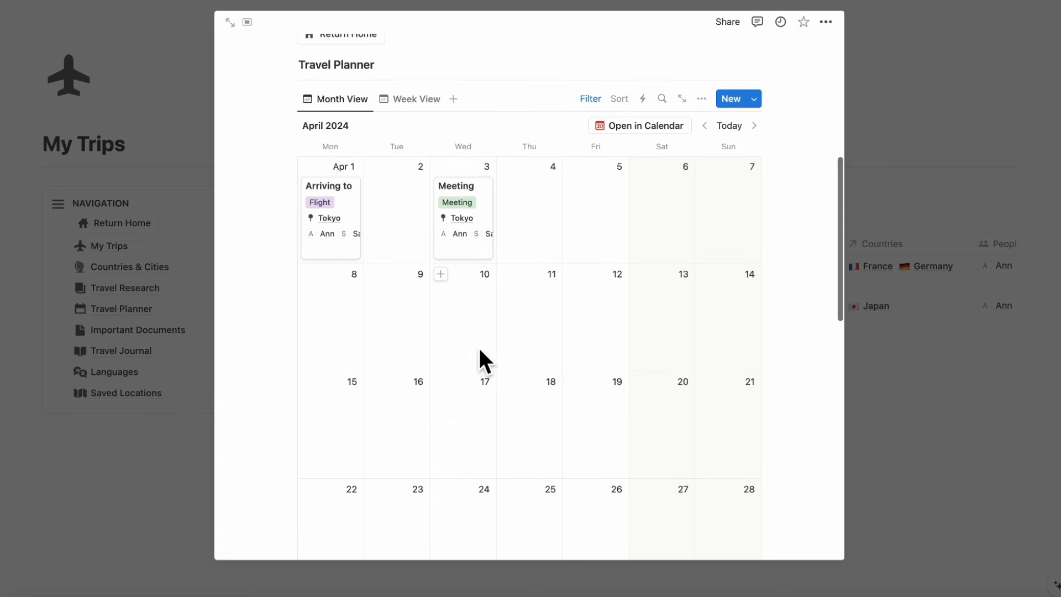
left_click(487, 212)
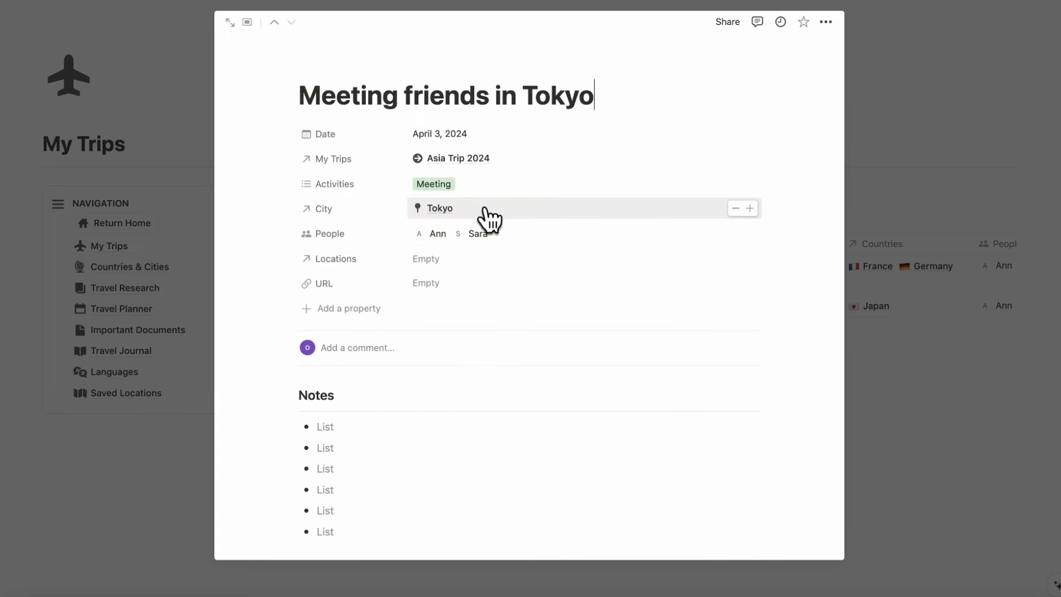
left_click(505, 138)
left_click(564, 410)
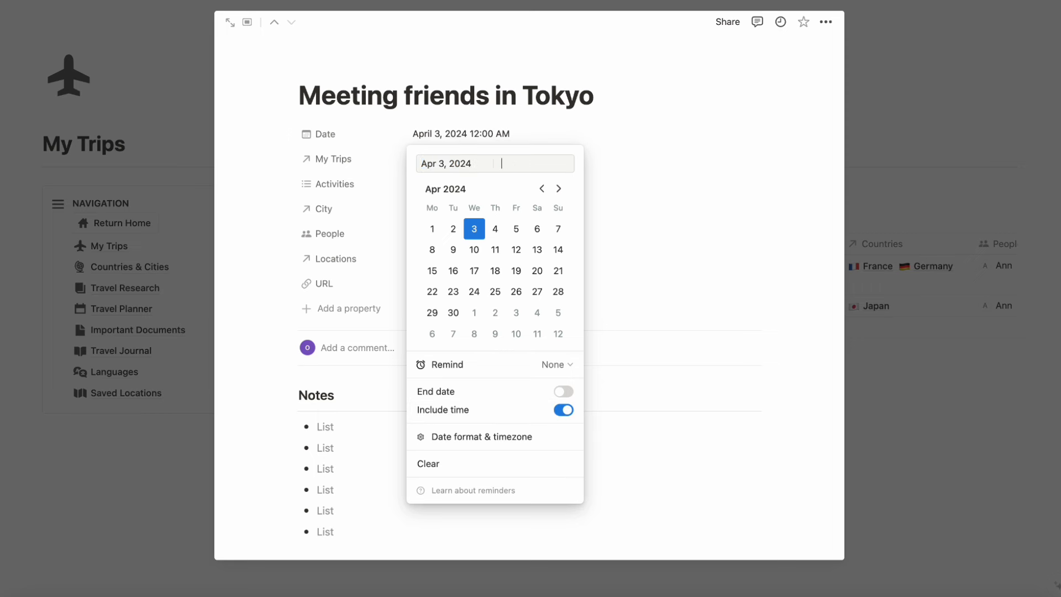
type("3pm")
key("Return")
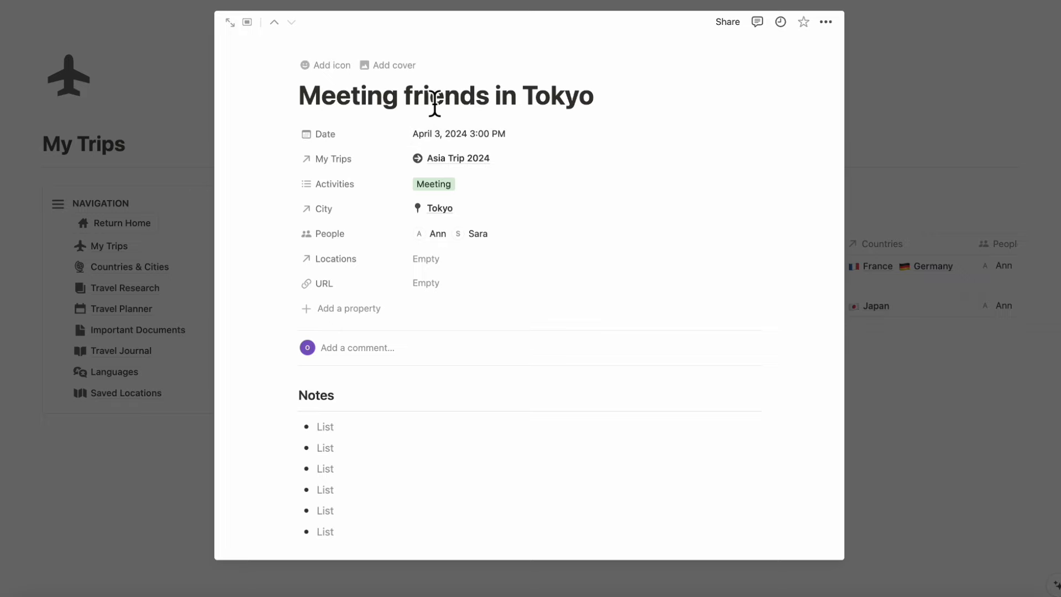
Return to Asia Trip 2024 and view its Travel Planner by week for April 1 to 7, 2024
left_click(459, 159)
scroll(545, 319, "down", 5)
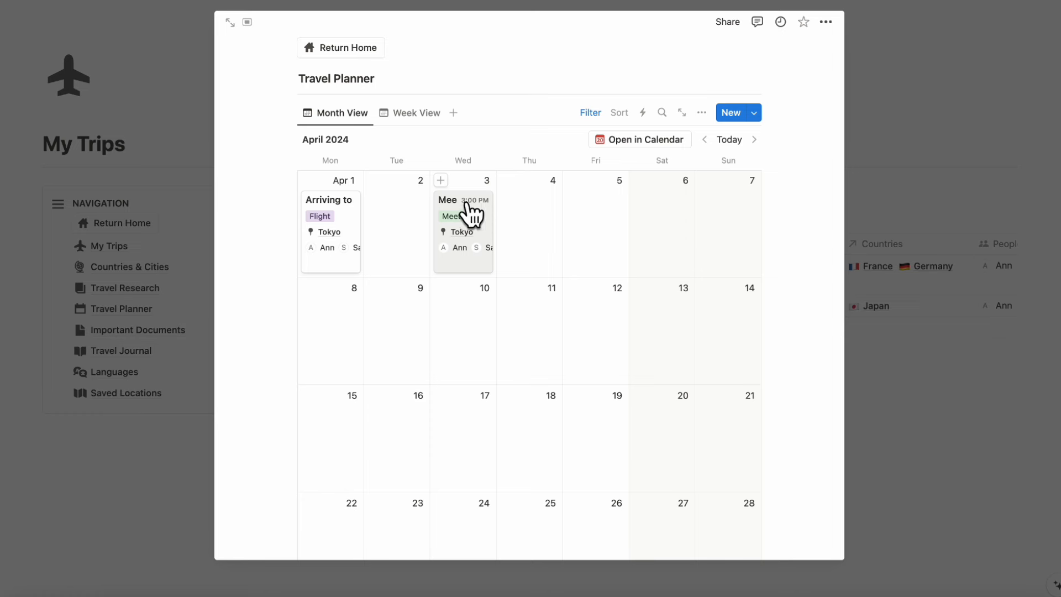
left_click(414, 115)
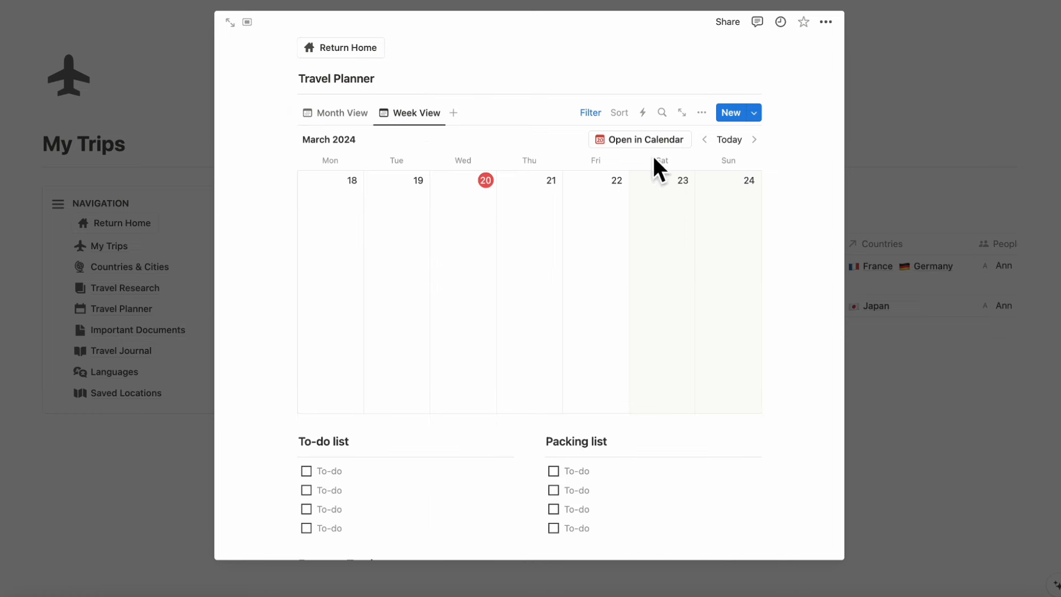
left_click(753, 140)
left_click(753, 140)
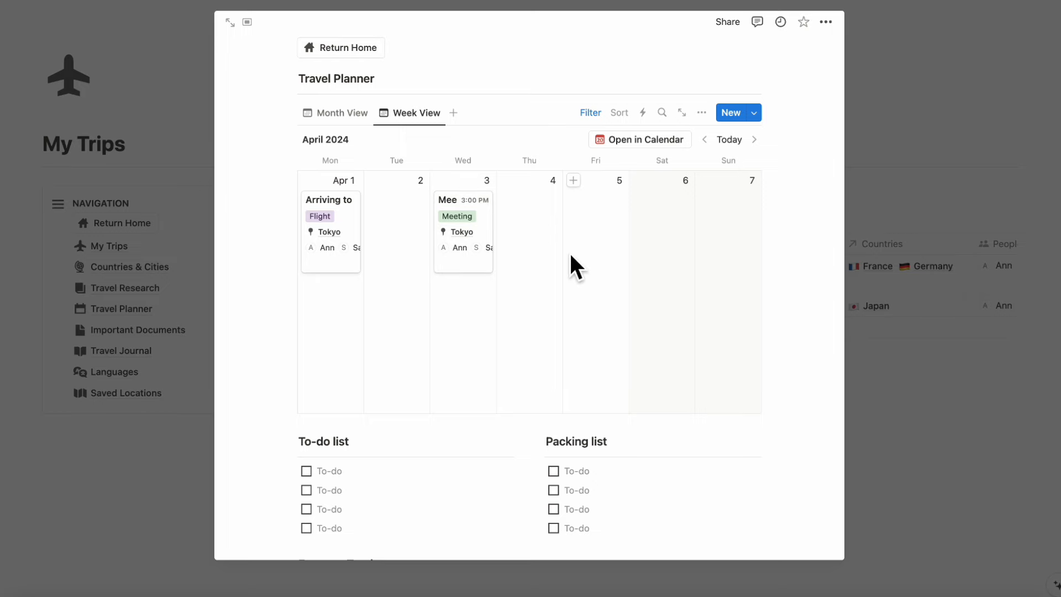
Expand the trip to a full page, adding "Book flight tickets" to its to-do list and "Make sure to bring an adapter" to its packing list
left_click(228, 22)
scroll(331, 127, "down", 6)
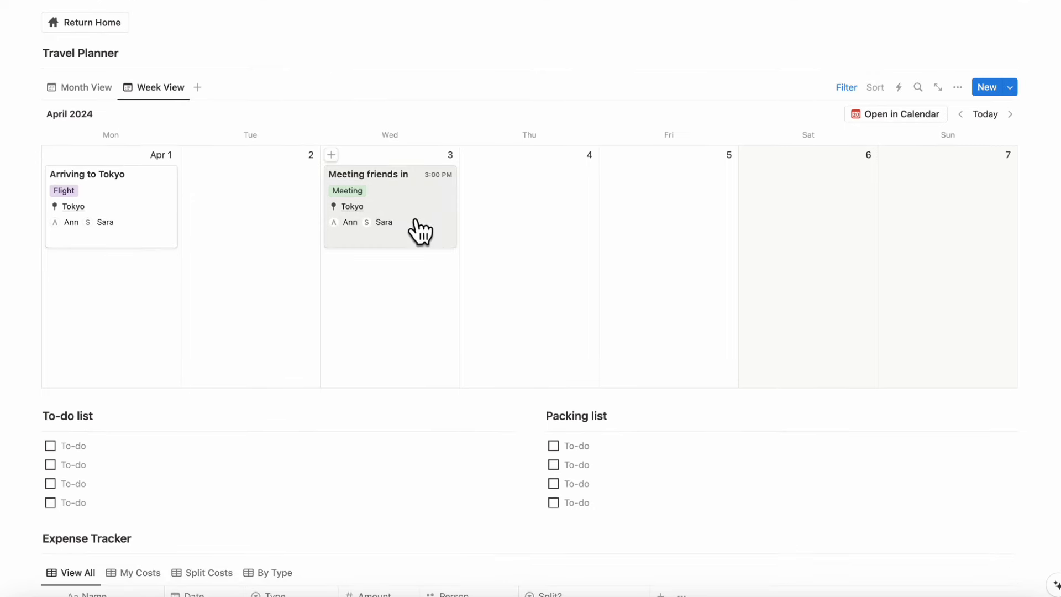
scroll(242, 199, "down", 5)
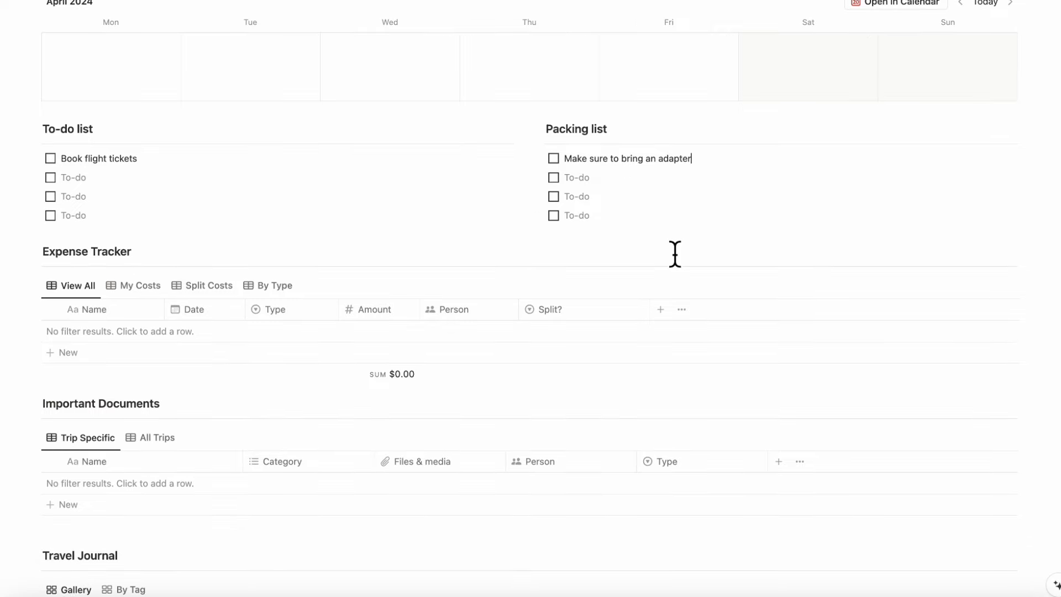
Add an expense named "Flight Tickets" dated March 20, 2024 to the trip's Expense Tracker
scroll(637, 308, "down", 3)
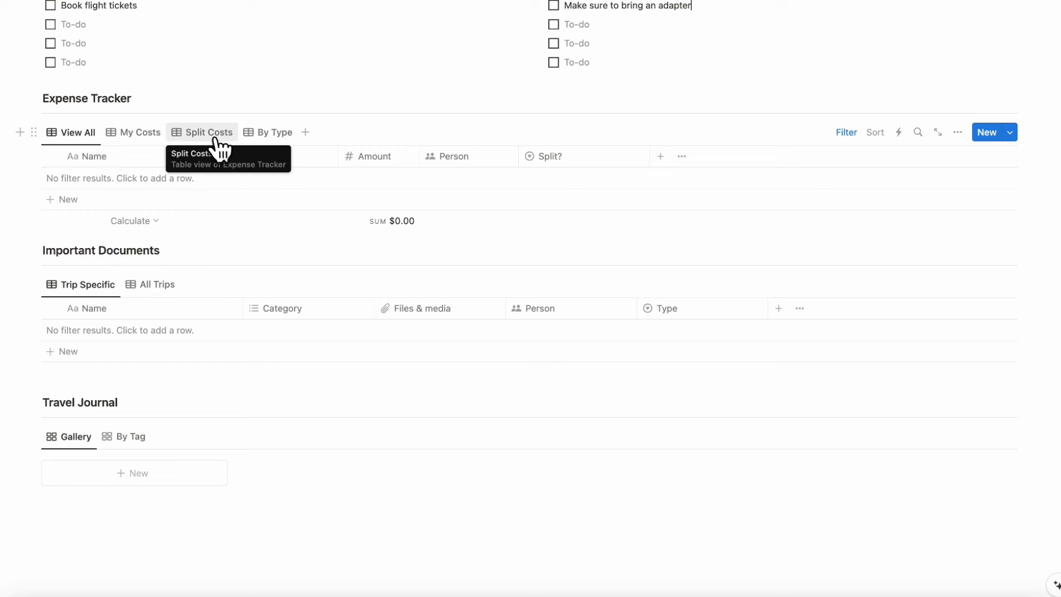
left_click(111, 200)
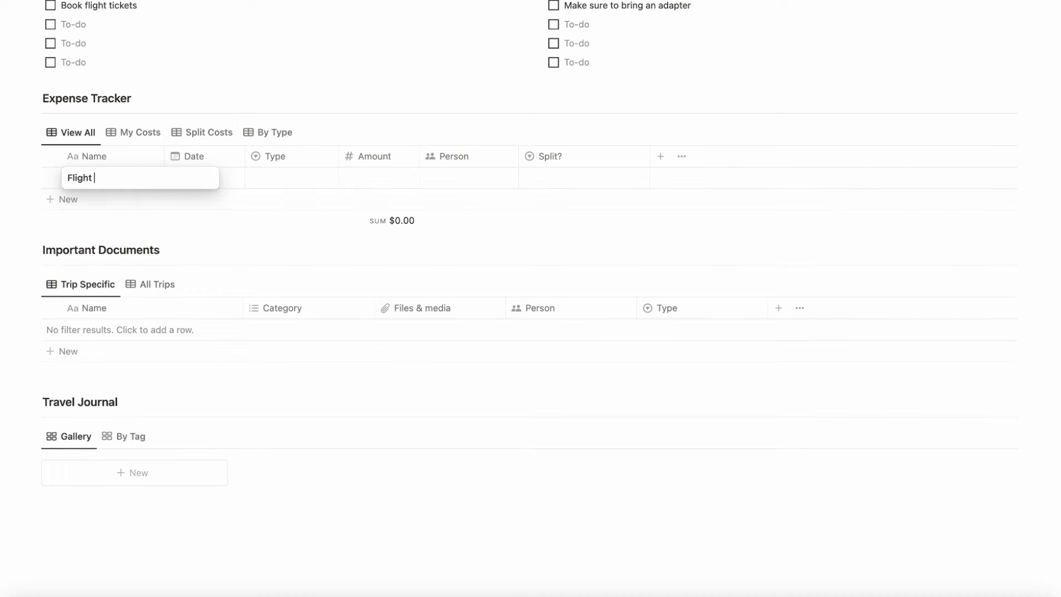
left_click(228, 182)
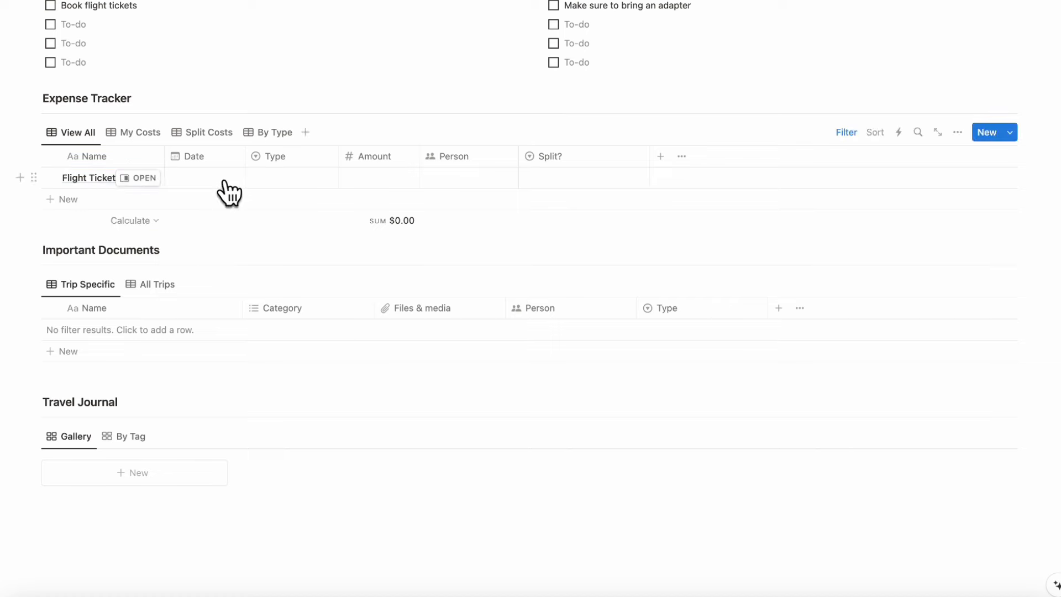
left_click(228, 182)
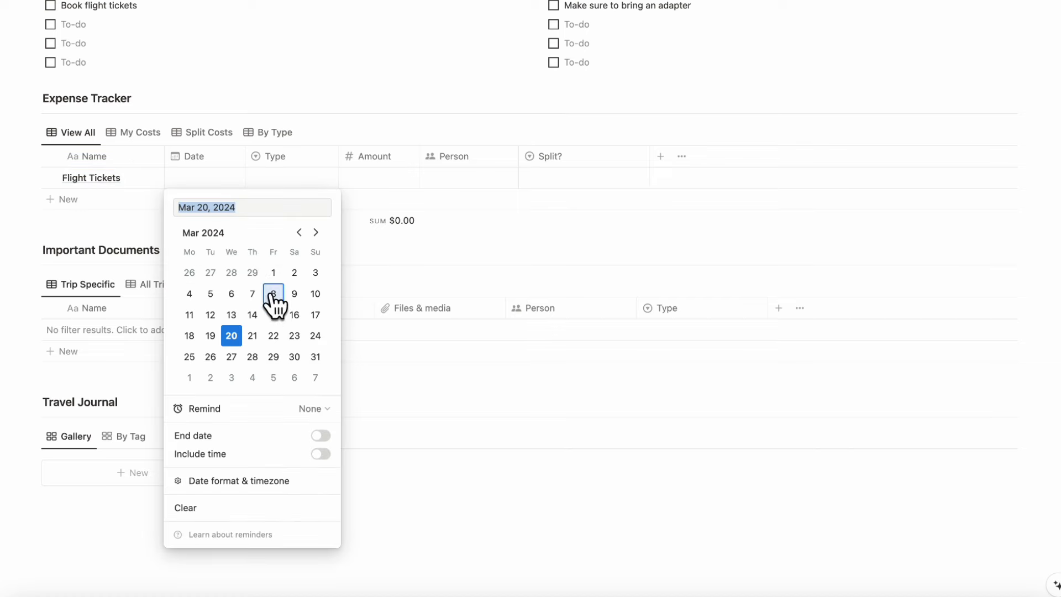
left_click(232, 335)
Set the Flight Tickets expense type to Transportation and its amount to $1,000
left_click(293, 180)
left_click(287, 176)
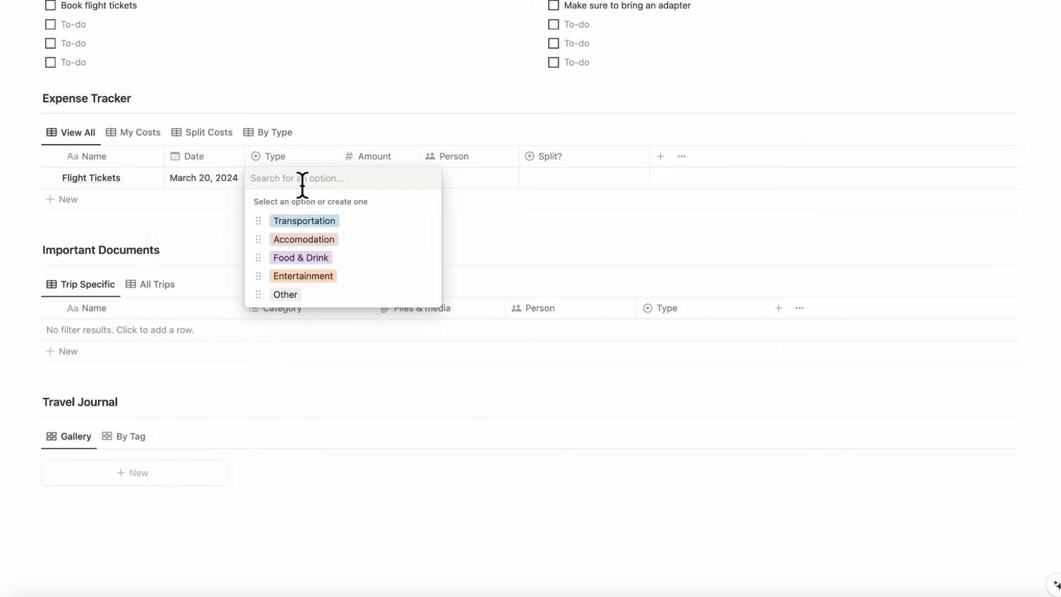
left_click(344, 221)
left_click(390, 180)
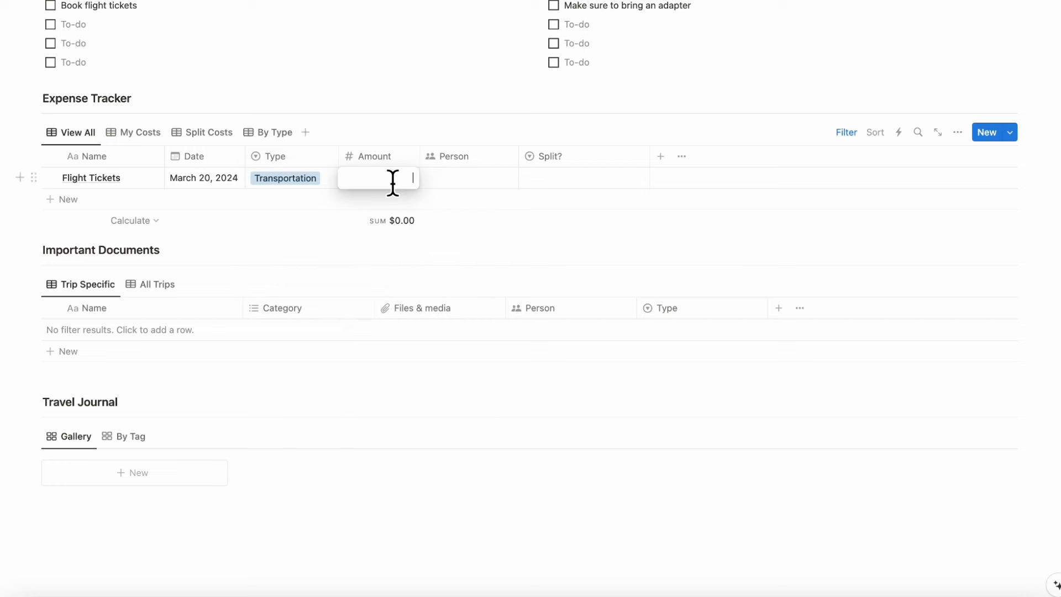
Assign one of the travellers to the Flight Tickets expense and set its Split? property to No
left_click(458, 186)
left_click(480, 185)
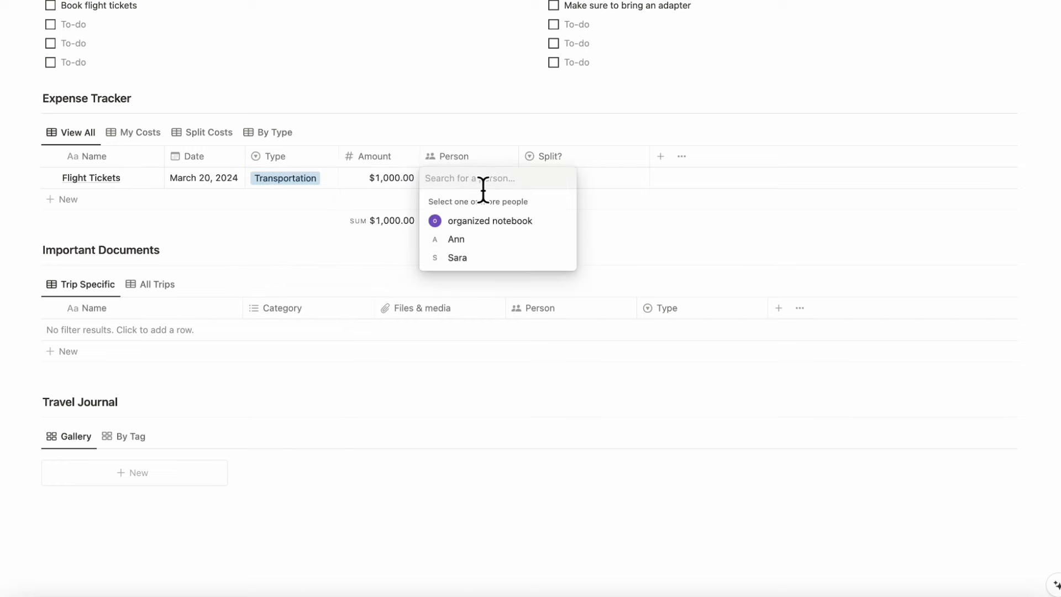
left_click(490, 257)
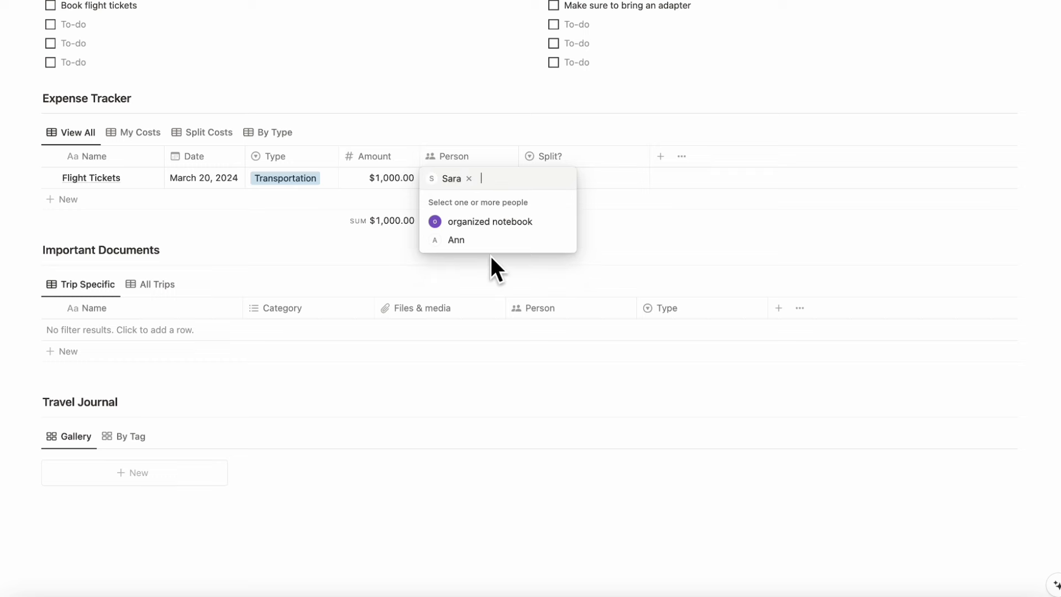
key("Escape")
left_click(524, 180)
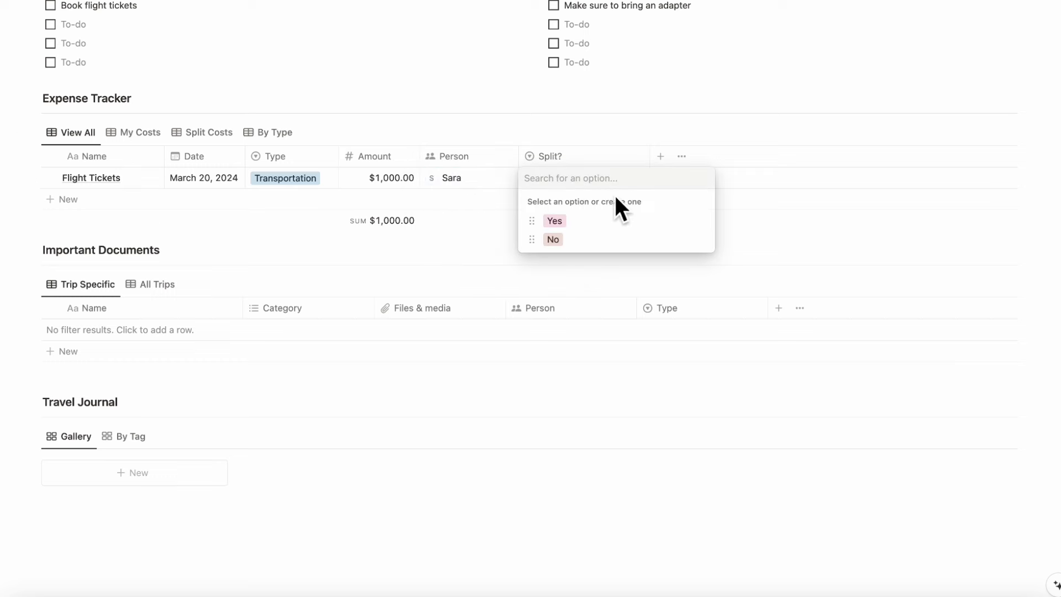
left_click(588, 239)
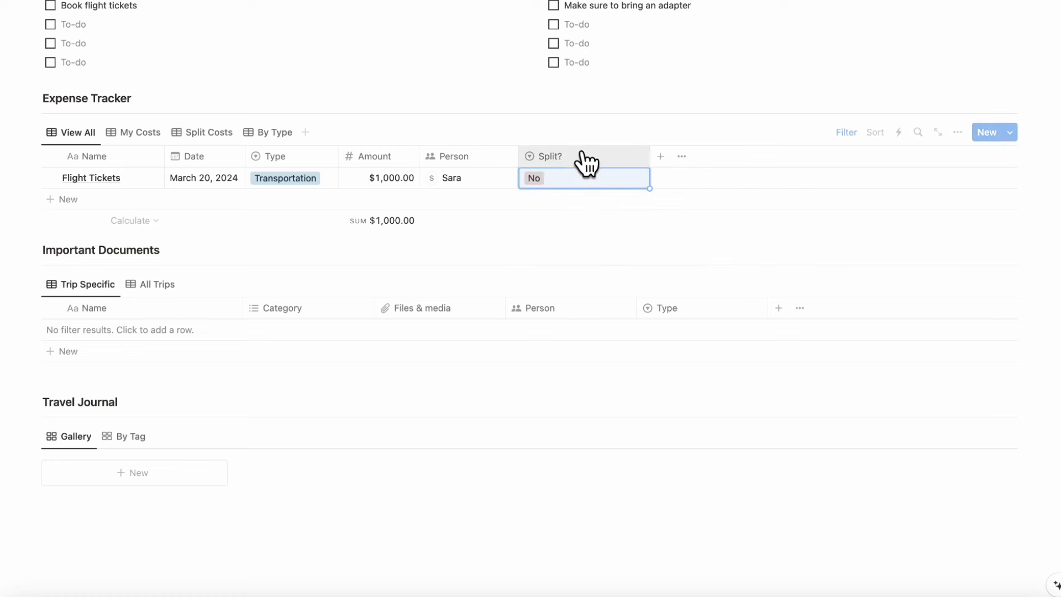
Add a second expense named "Dinner" dated April 10, 2024 to the Expense Tracker
left_click(147, 203)
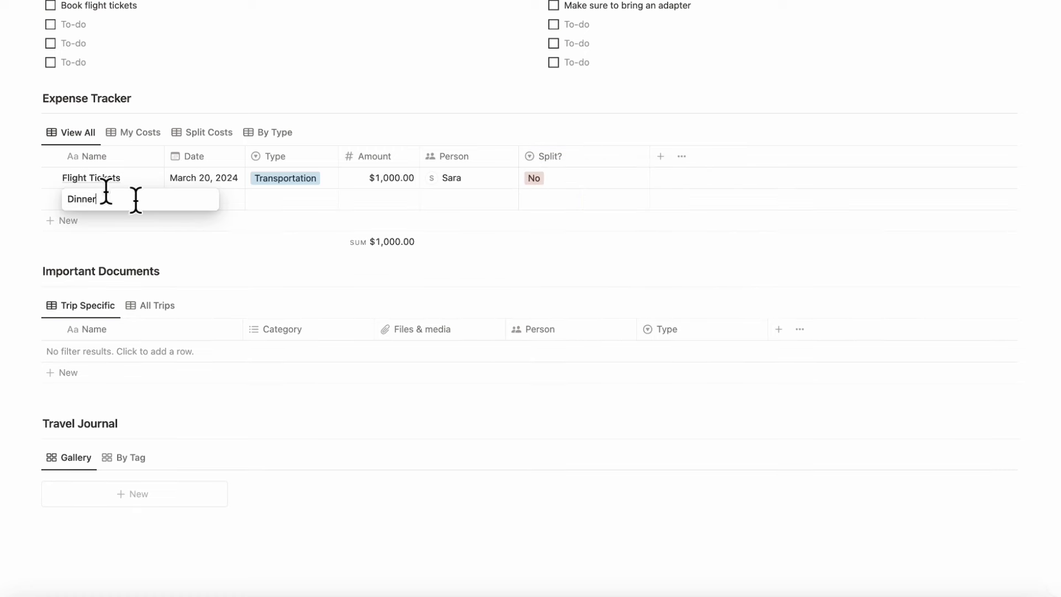
left_click(231, 200)
left_click(316, 254)
left_click(316, 254)
left_click(315, 254)
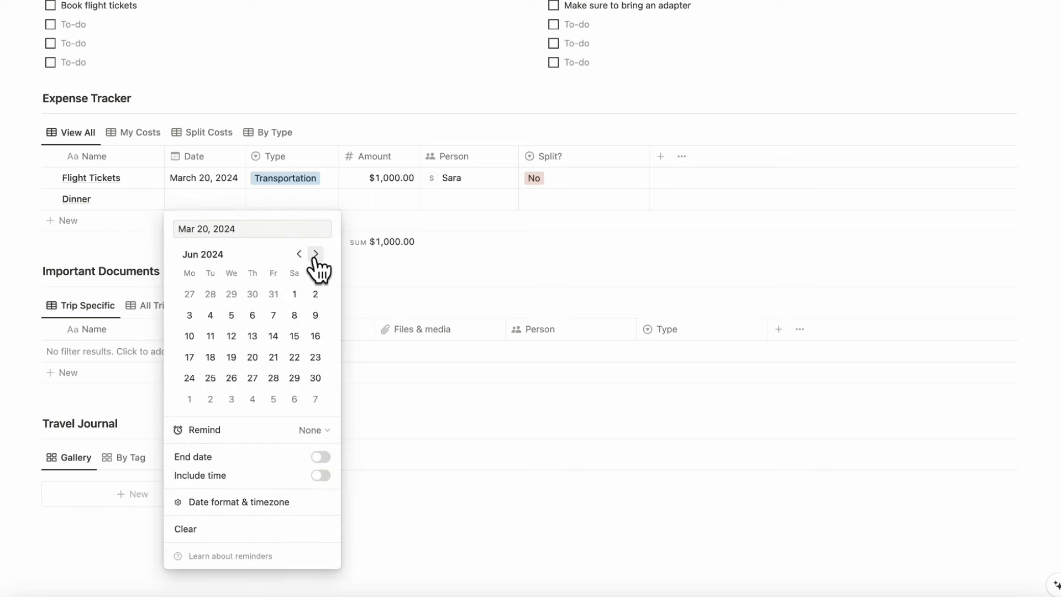
left_click(298, 254)
left_click(299, 254)
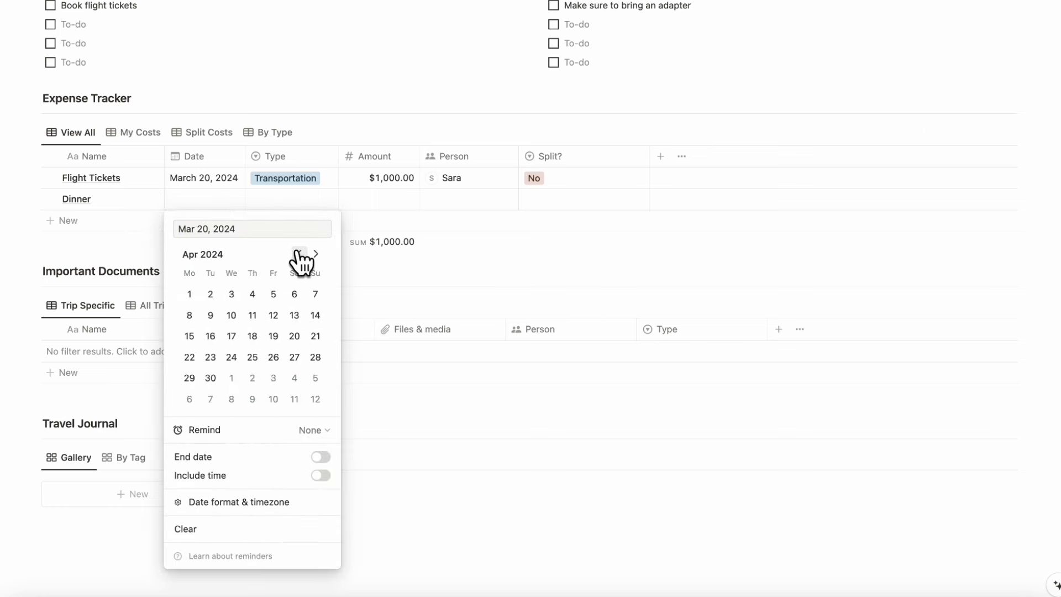
left_click(231, 315)
Set the Dinner expense type to Food & Drink and its amount to $60
left_click(315, 206)
left_click(303, 204)
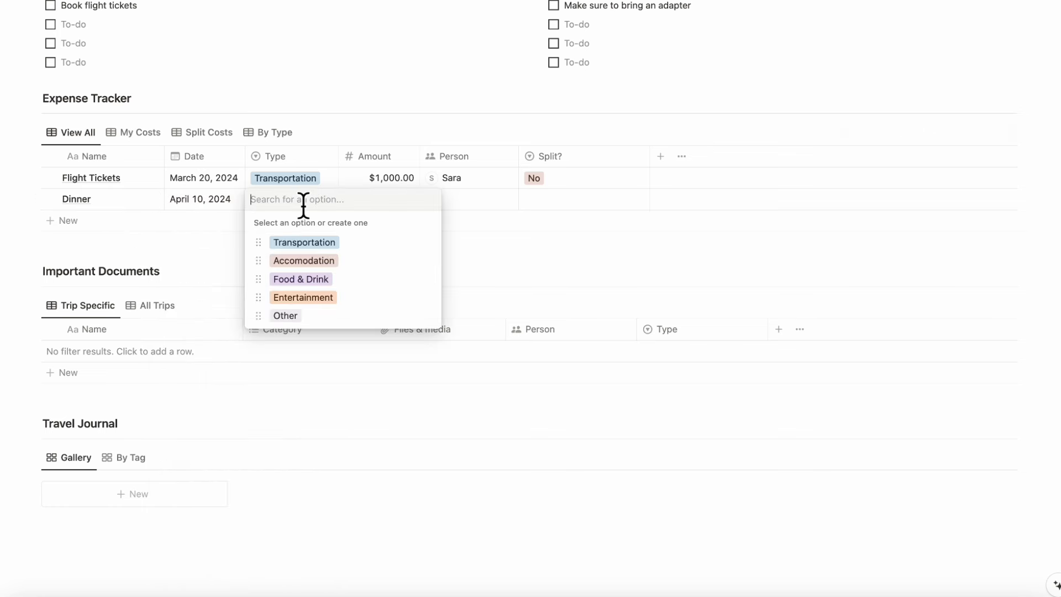
left_click(344, 278)
left_click(394, 200)
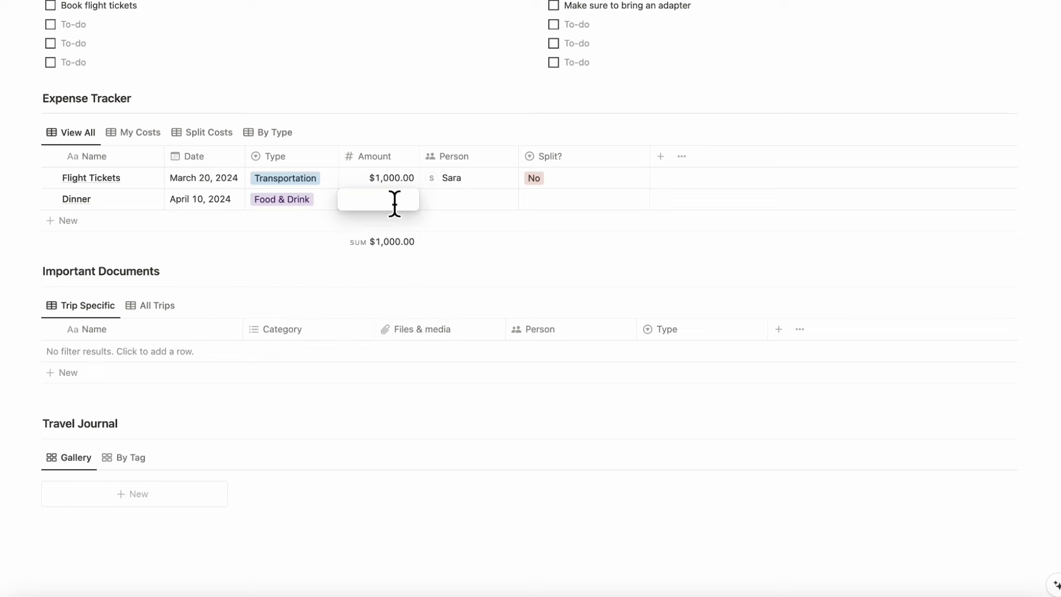
key("Return")
Assign the other traveller to the Dinner expense and set its Split? property to Yes
left_click(472, 206)
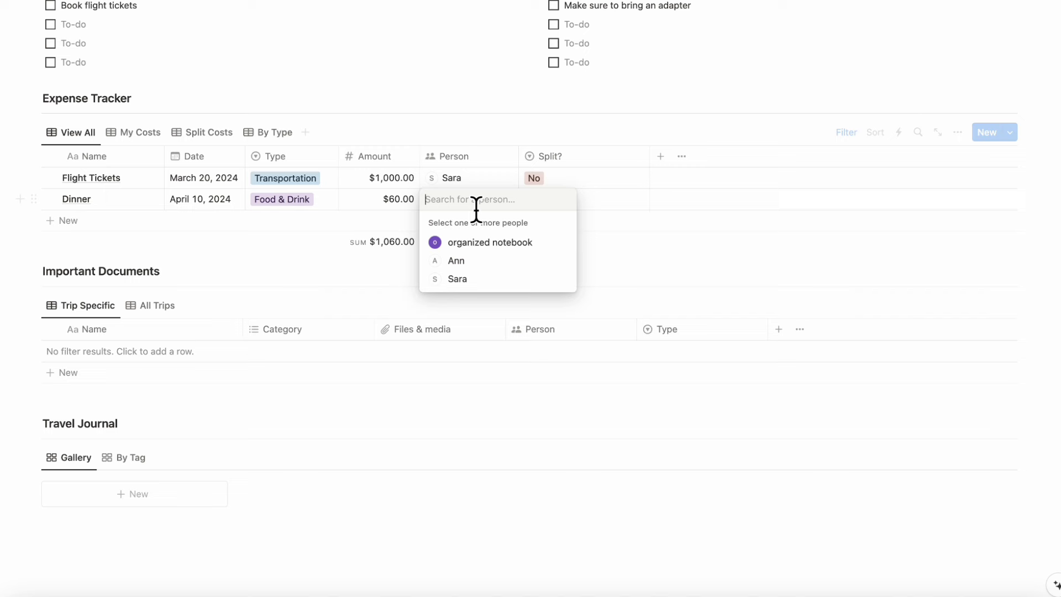
left_click(497, 265)
key("Escape")
left_click(574, 204)
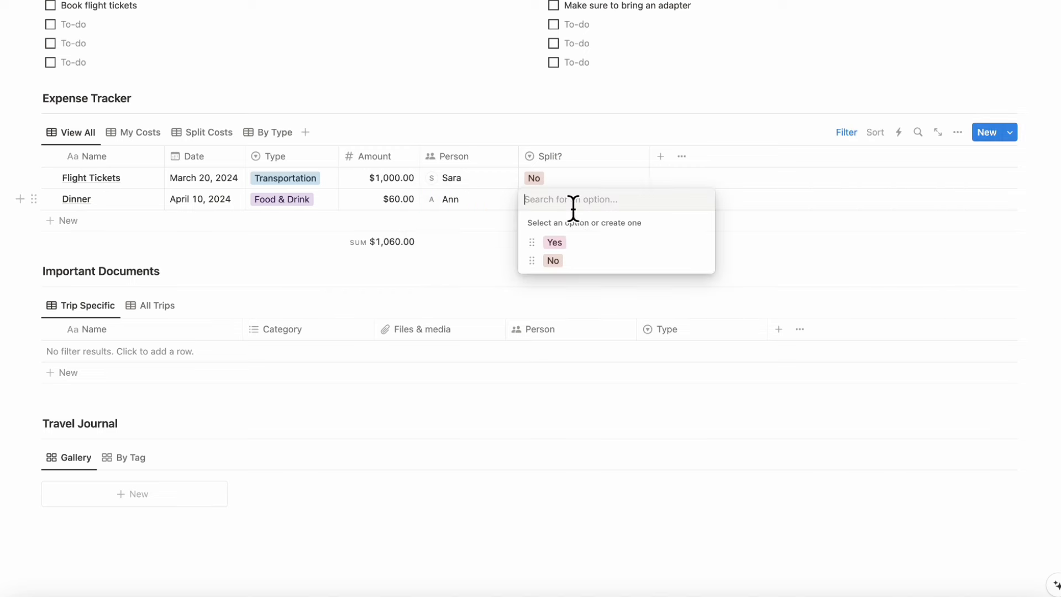
left_click(591, 244)
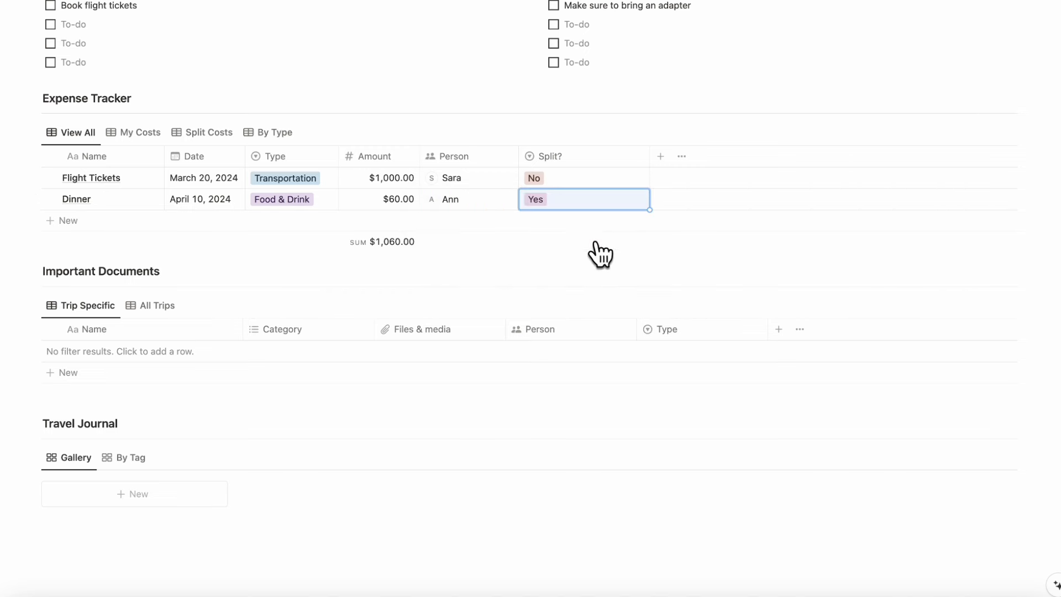
Review the expenses in the Split Costs and By Type views, and return to the View All view
left_click(210, 134)
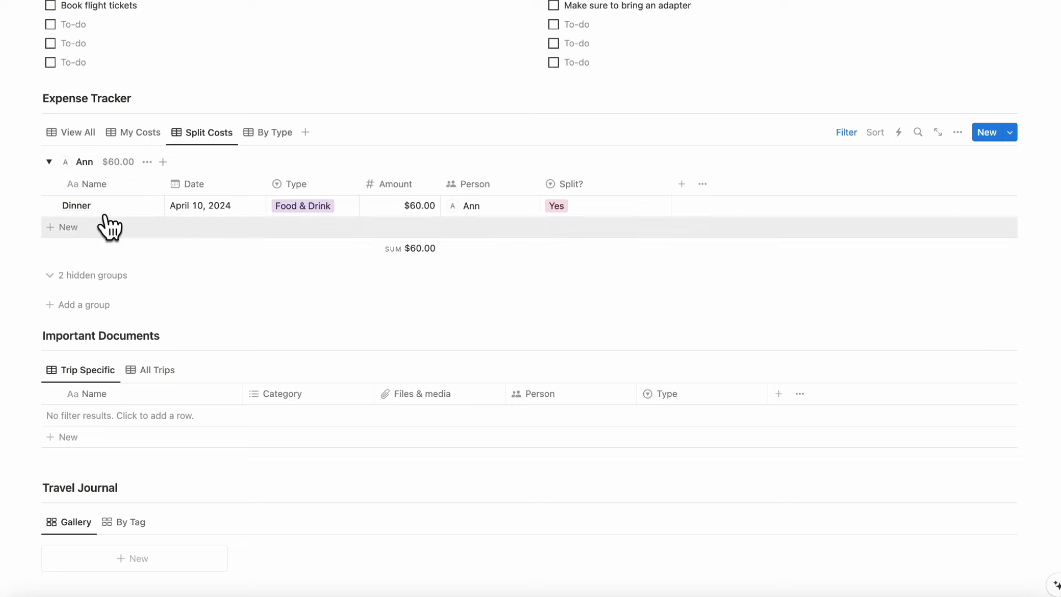
mouse_move(127, 210)
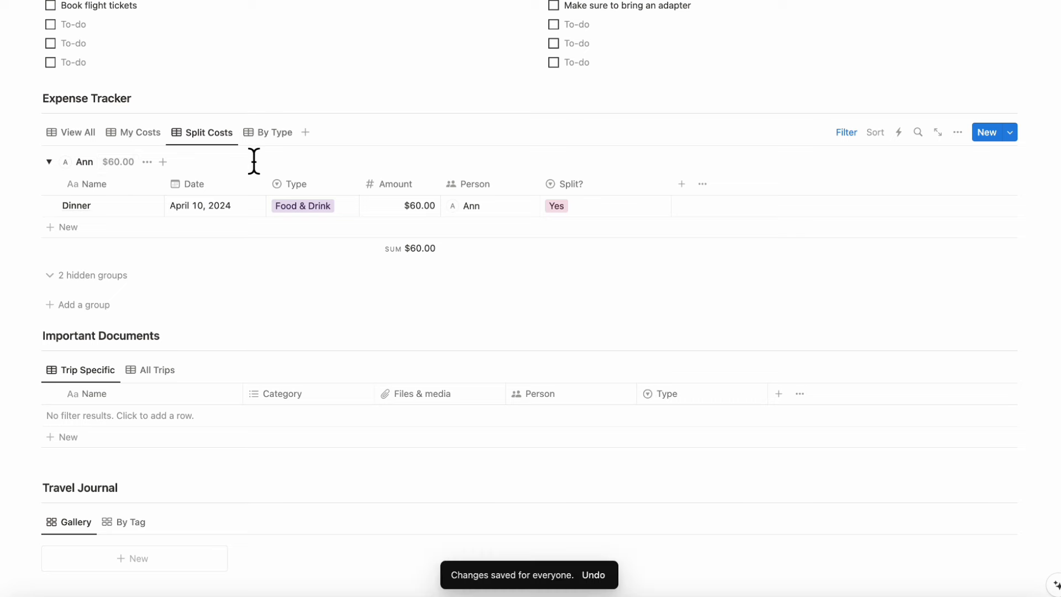
left_click(269, 138)
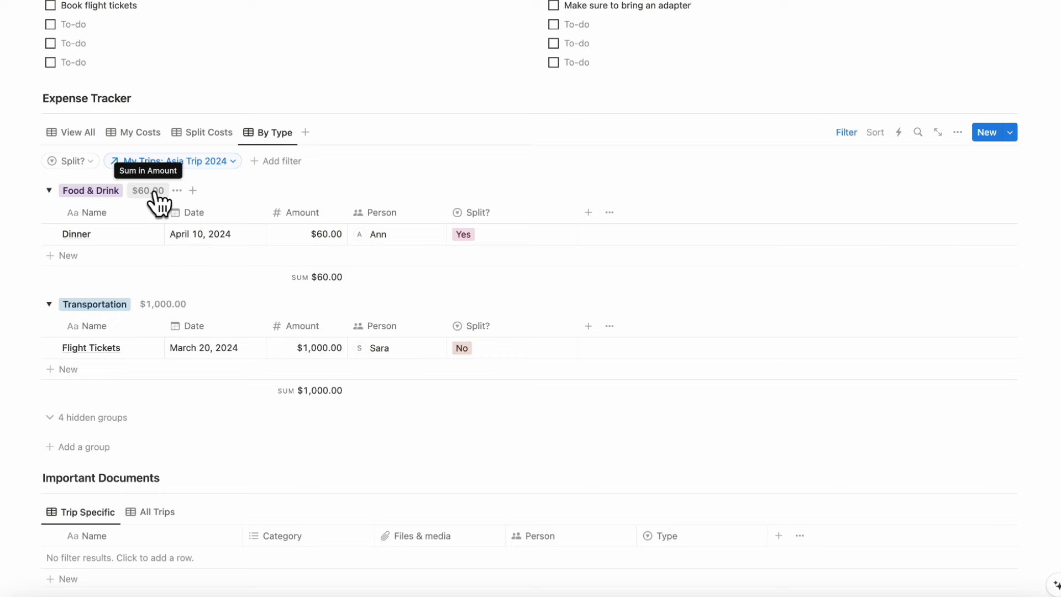
left_click(78, 132)
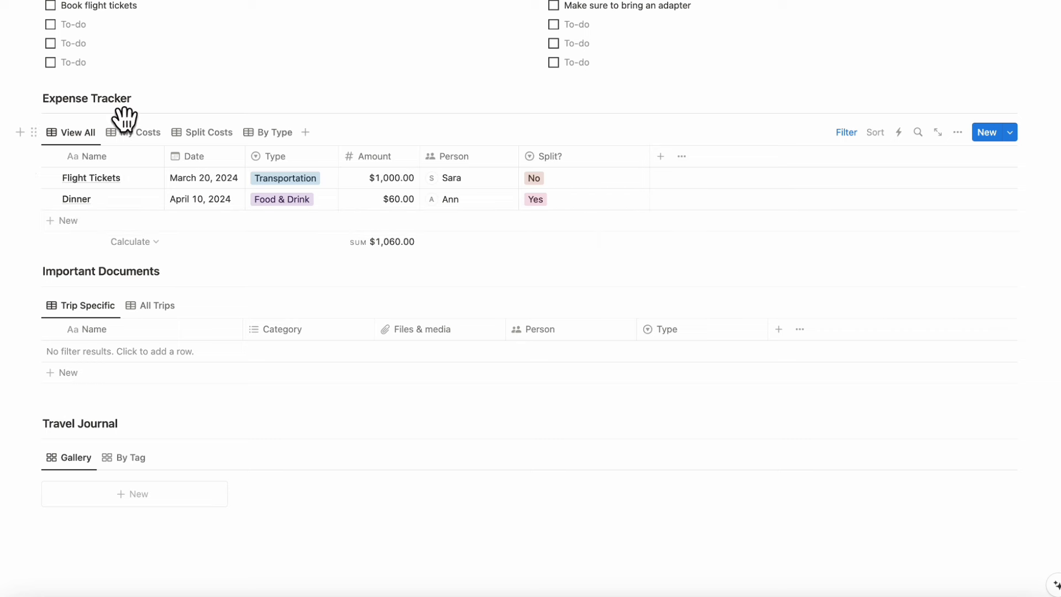
Add another expense named "Dinner" for $100, assigned to the organized notebook account
left_click(193, 221)
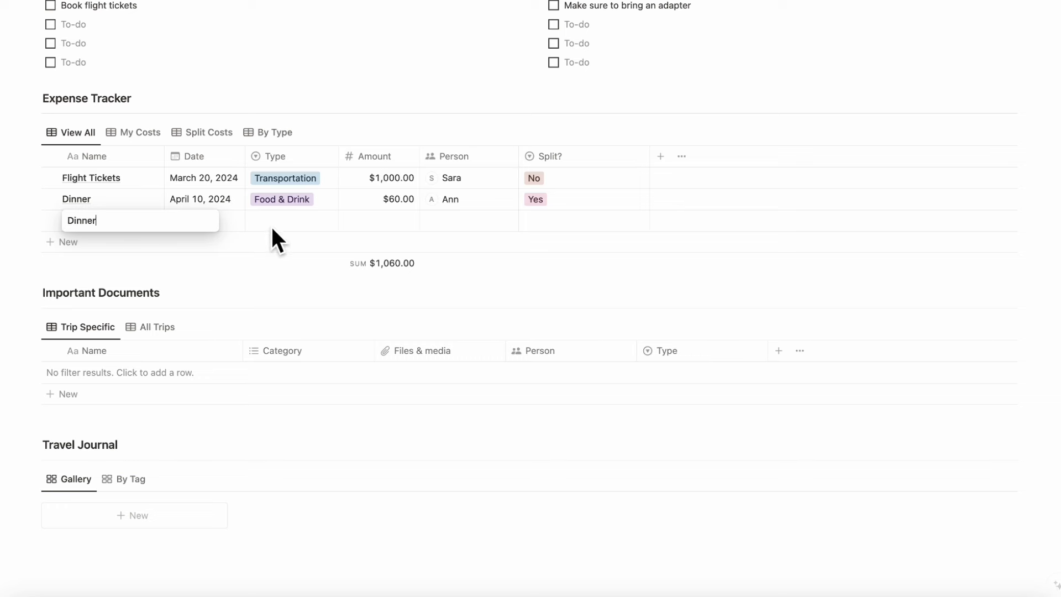
key("Return")
left_click(461, 224)
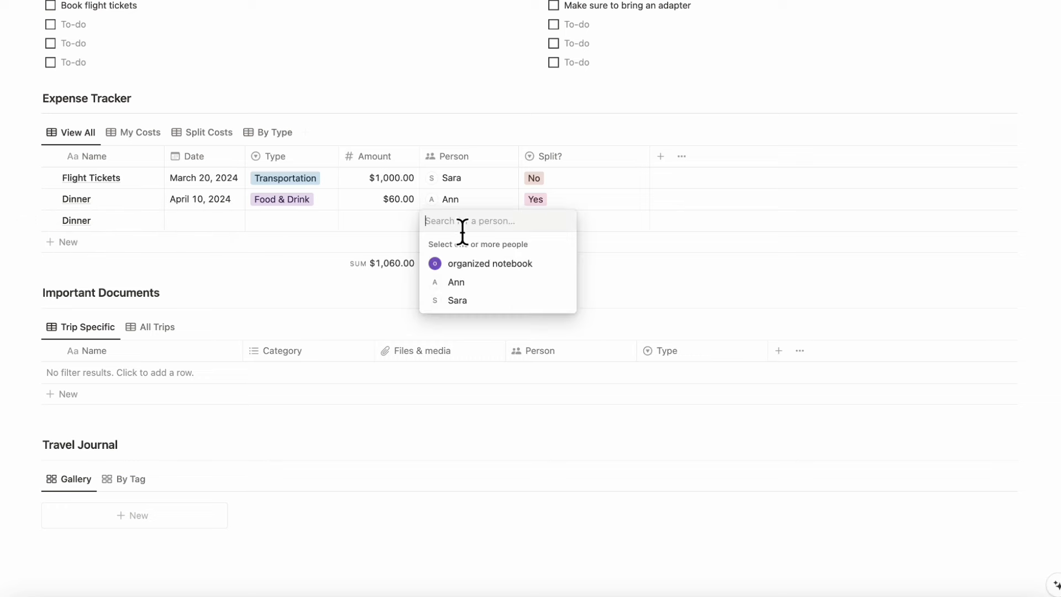
left_click(480, 266)
left_click(387, 222)
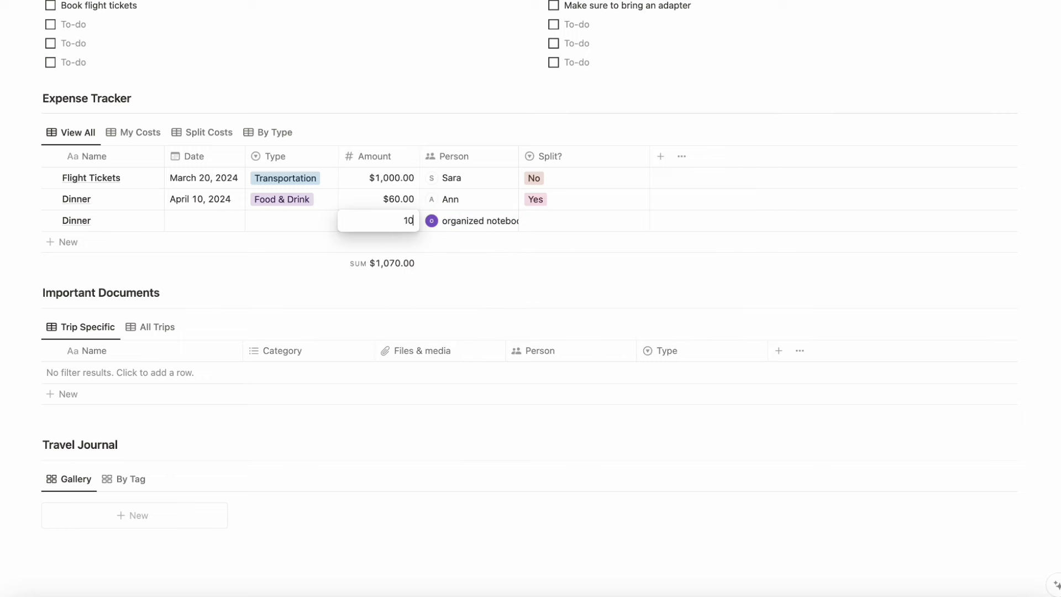
type("100")
Set the $100 Dinner expense type to Food & Drink and its date to March 19, 2024
left_click(297, 220)
left_click(282, 234)
left_click(325, 299)
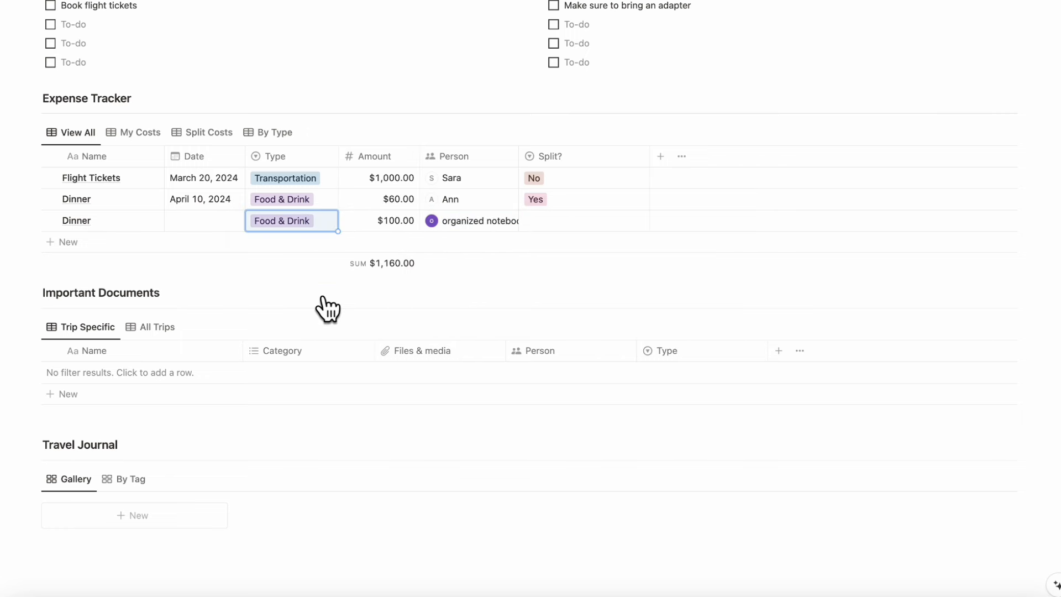
left_click(203, 222)
left_click(210, 378)
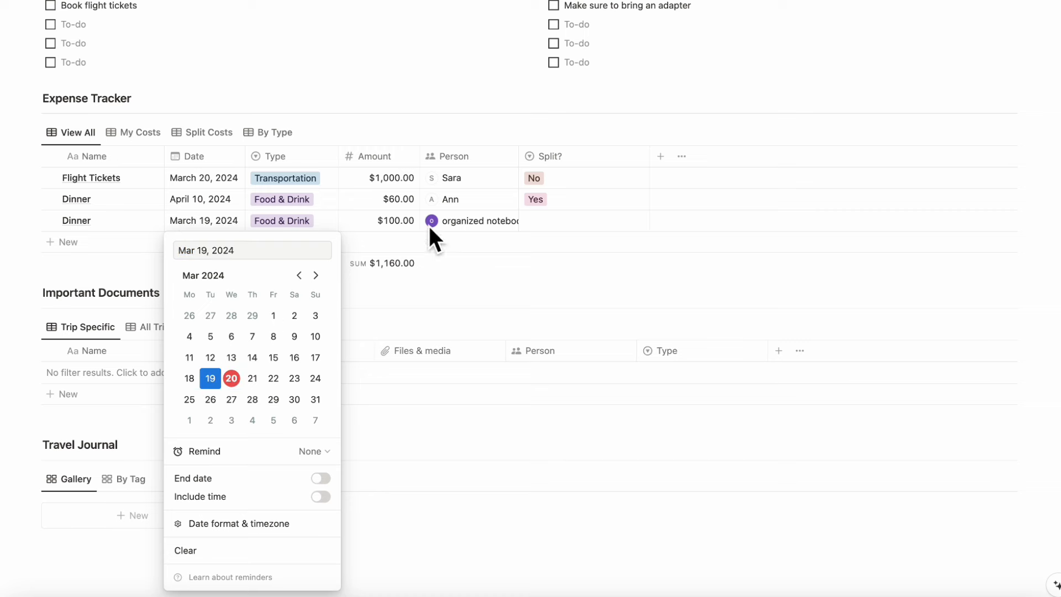
Set the $100 Dinner expense's Split? property to Yes and check the expense in the My Costs view
left_click(540, 228)
left_click(558, 223)
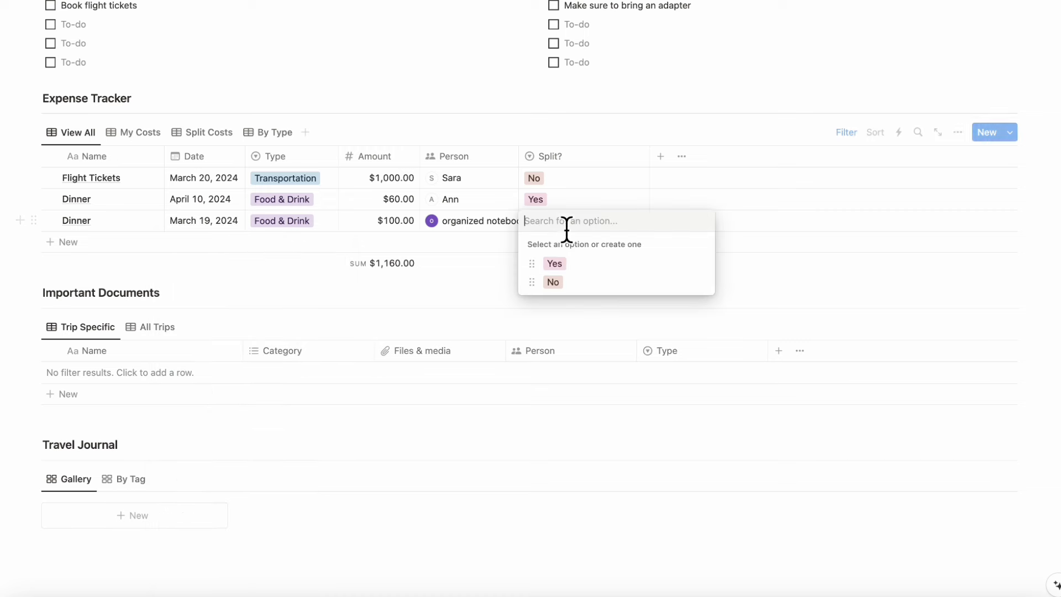
left_click(604, 270)
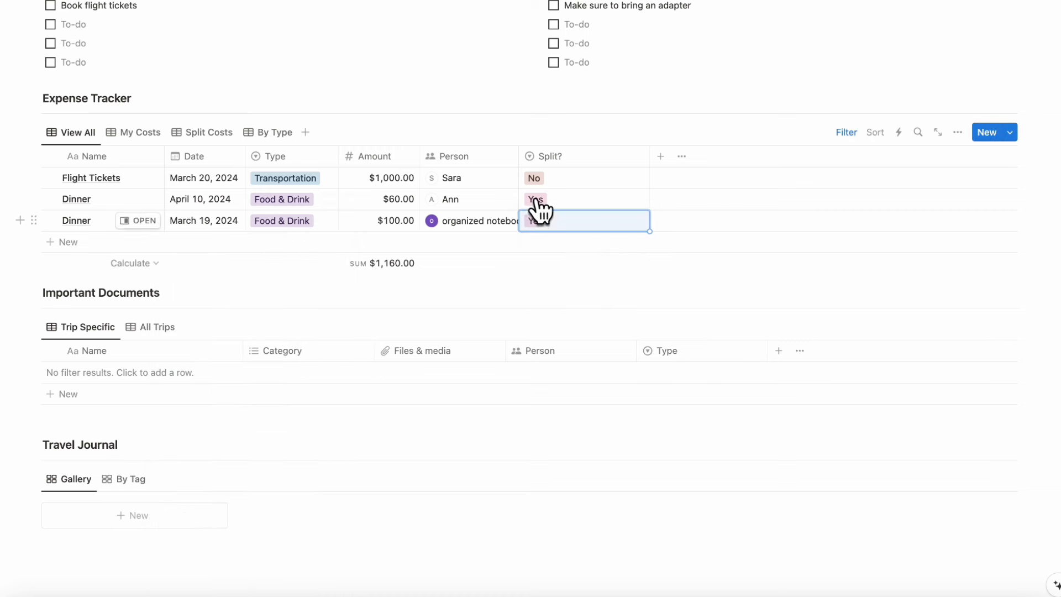
left_click(123, 132)
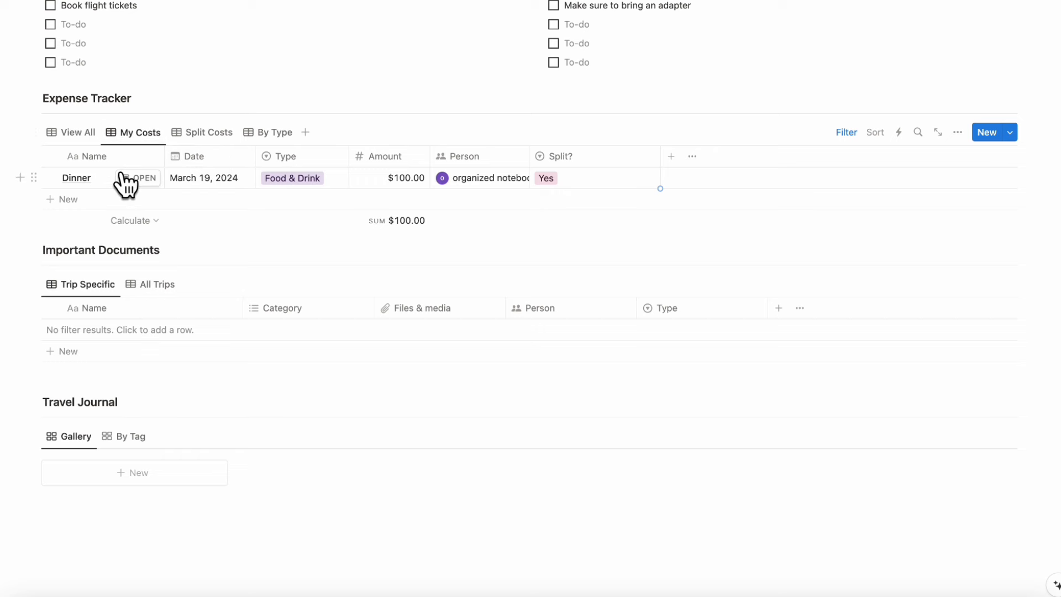
left_click(92, 134)
Examine the All Trips view of Important Documents and return to the Trip Specific view
scroll(253, 247, "down", 3)
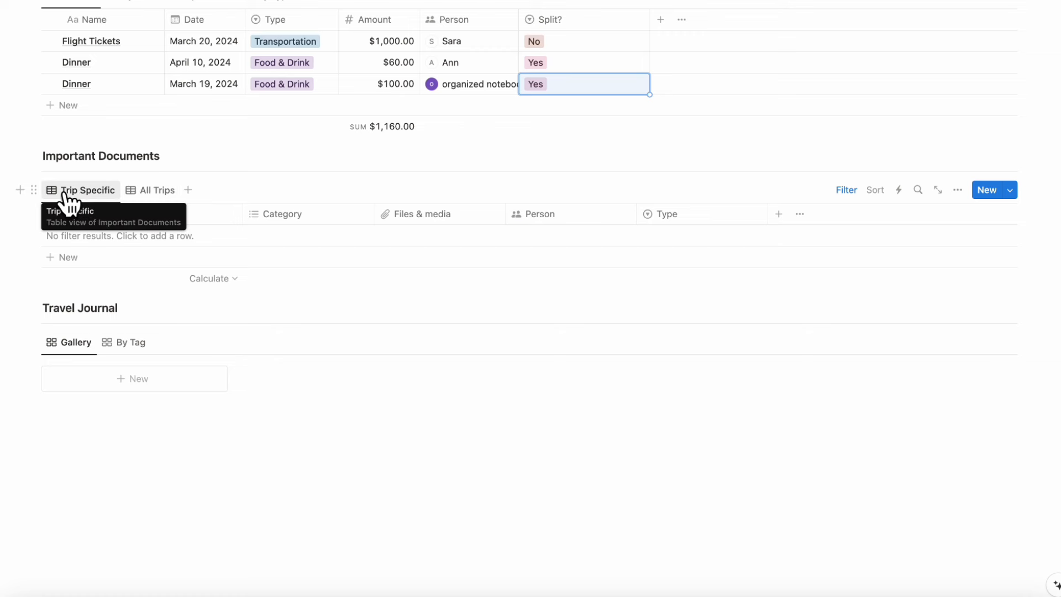
left_click(147, 191)
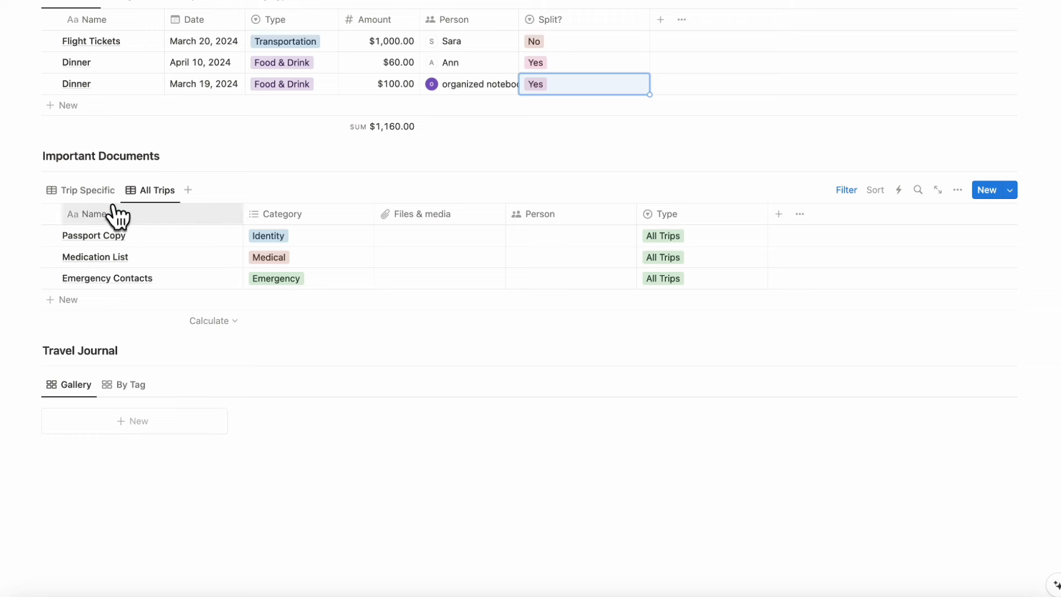
left_click(89, 190)
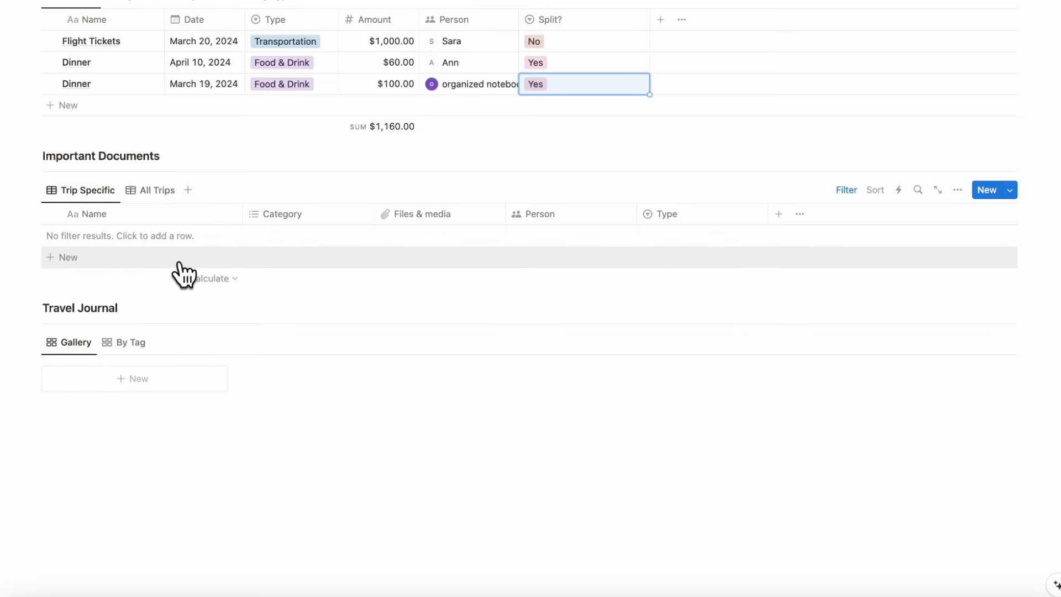
Add a document entry named "Flight Ticket pdf" to the Trip Specific view of Important Documents
left_click(211, 262)
type("Flight Ticket pdf")
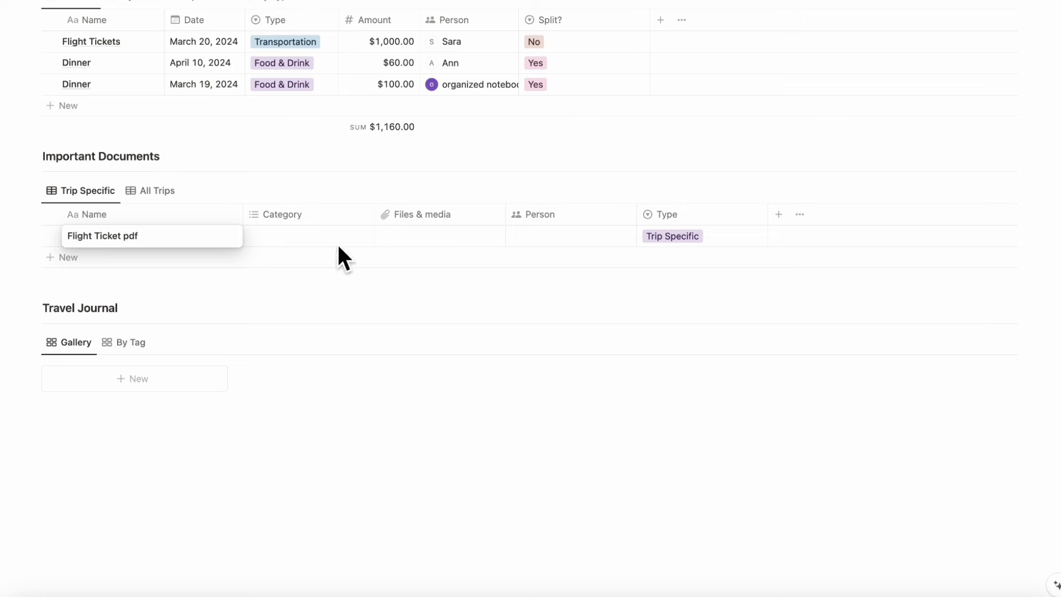
key("Escape")
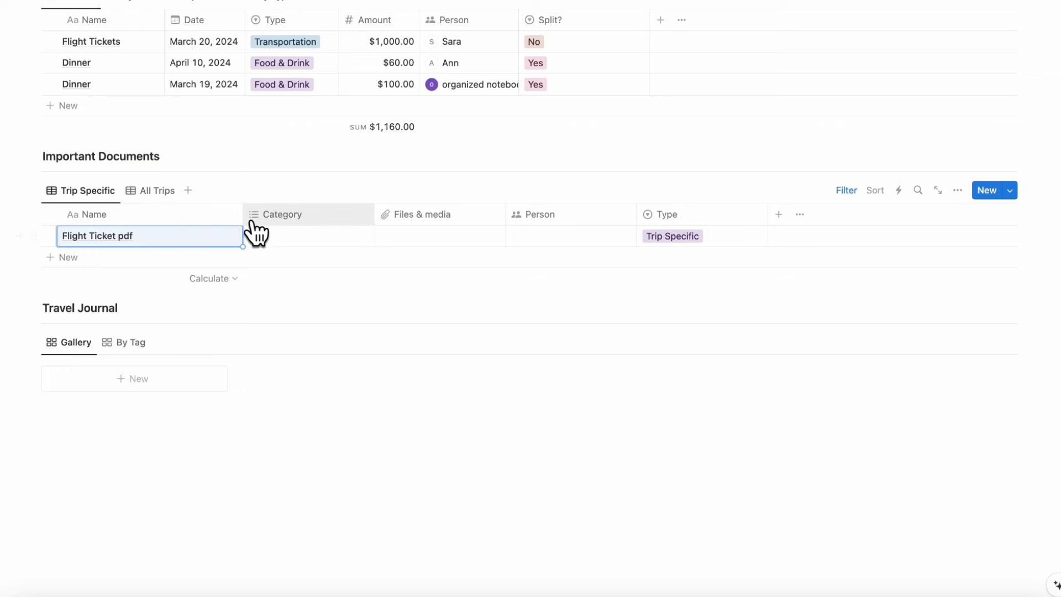
Review the documents shared across all trips, return to the trip-specific ones and look over the trip page
left_click(148, 191)
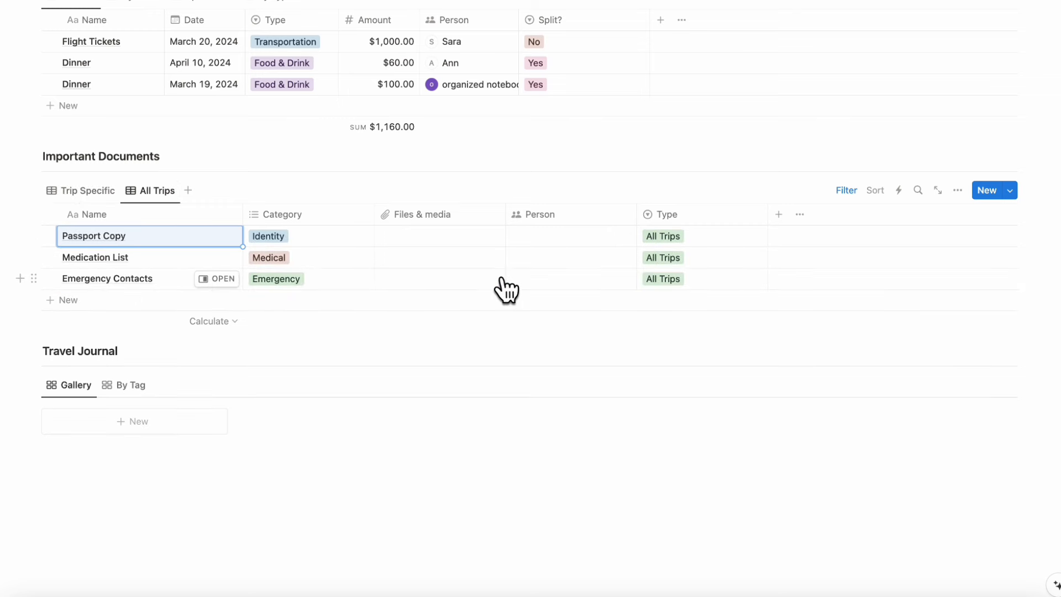
left_click(95, 193)
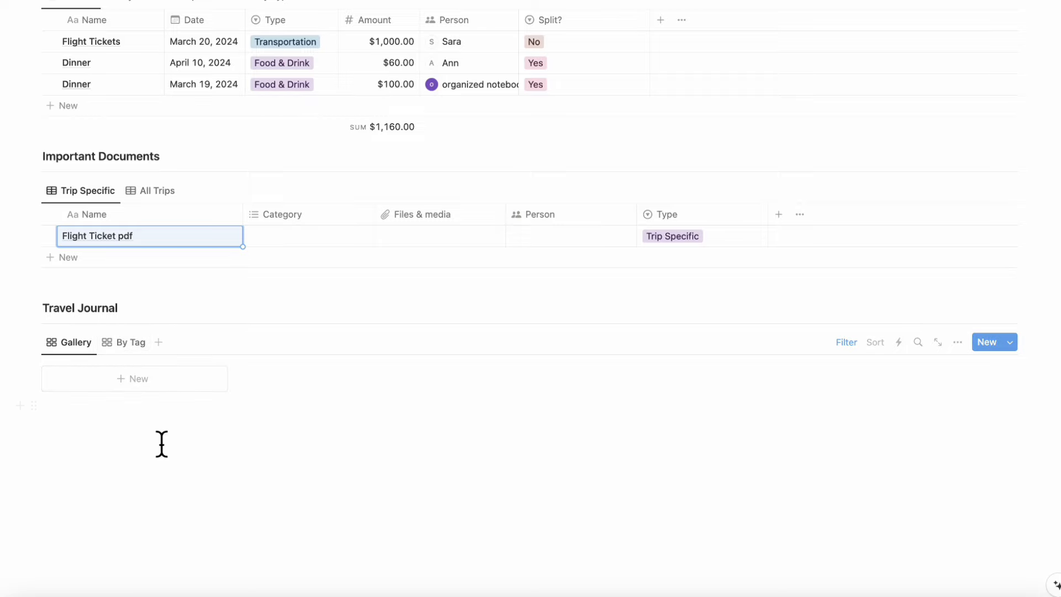
scroll(140, 446, "up", 20)
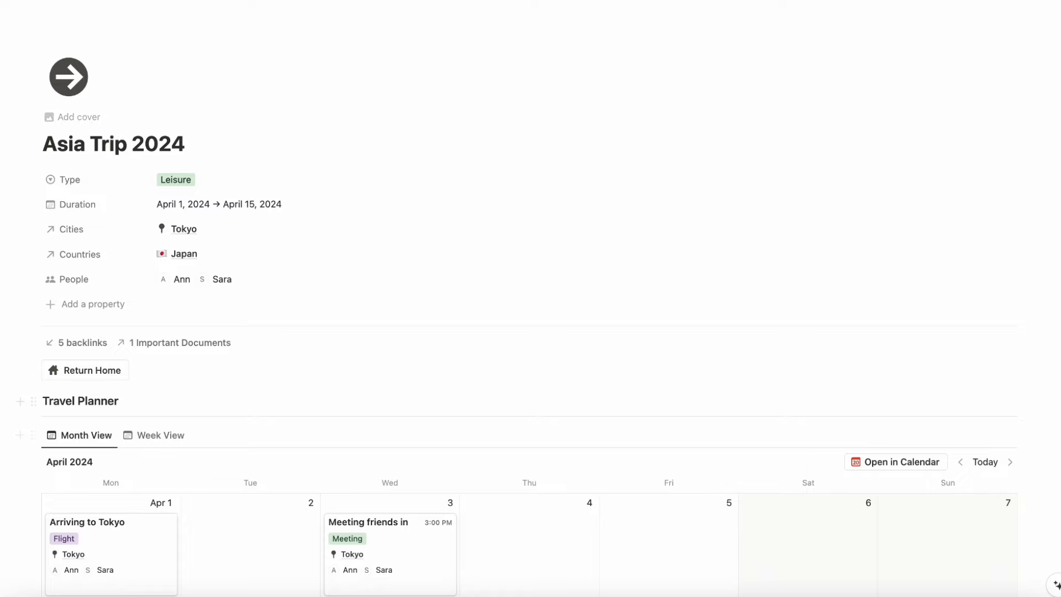
scroll(141, 330, "down", 20)
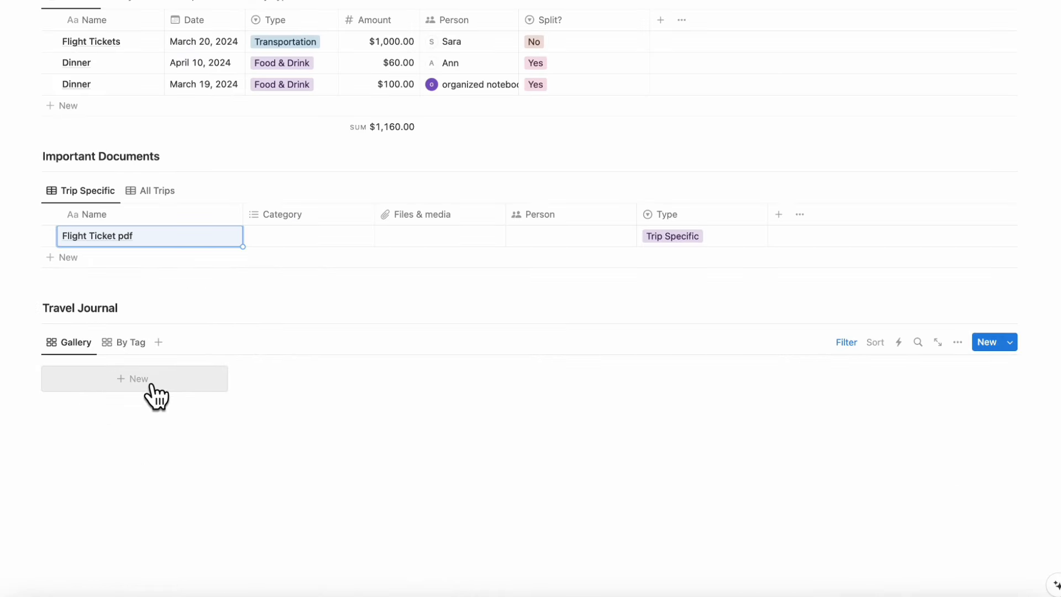
Create a new Travel Journal entry titled "Pre travel journal entry"
left_click(165, 380)
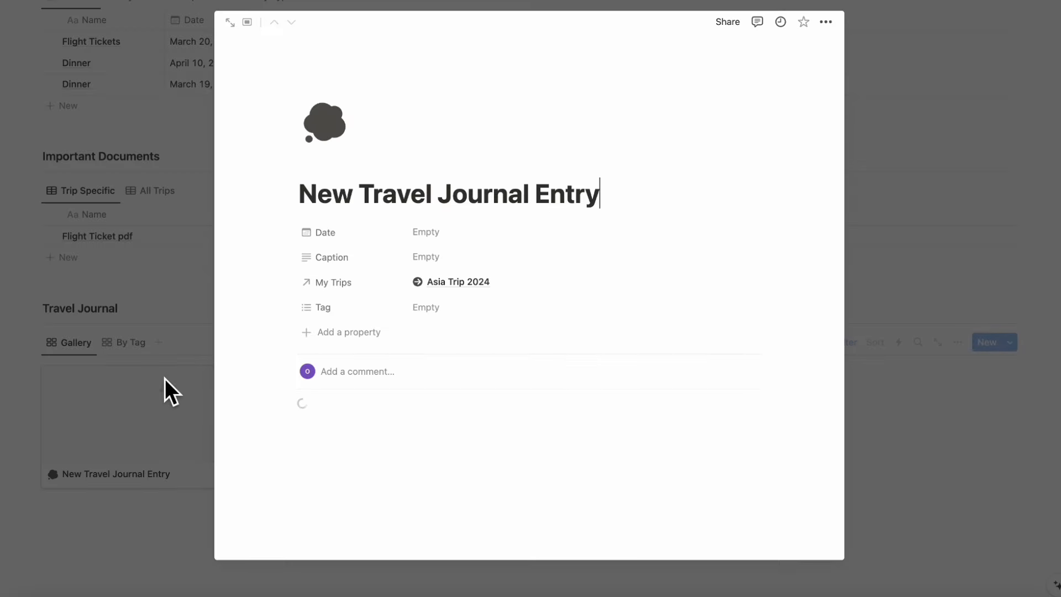
triple_click(387, 208)
key("Left")
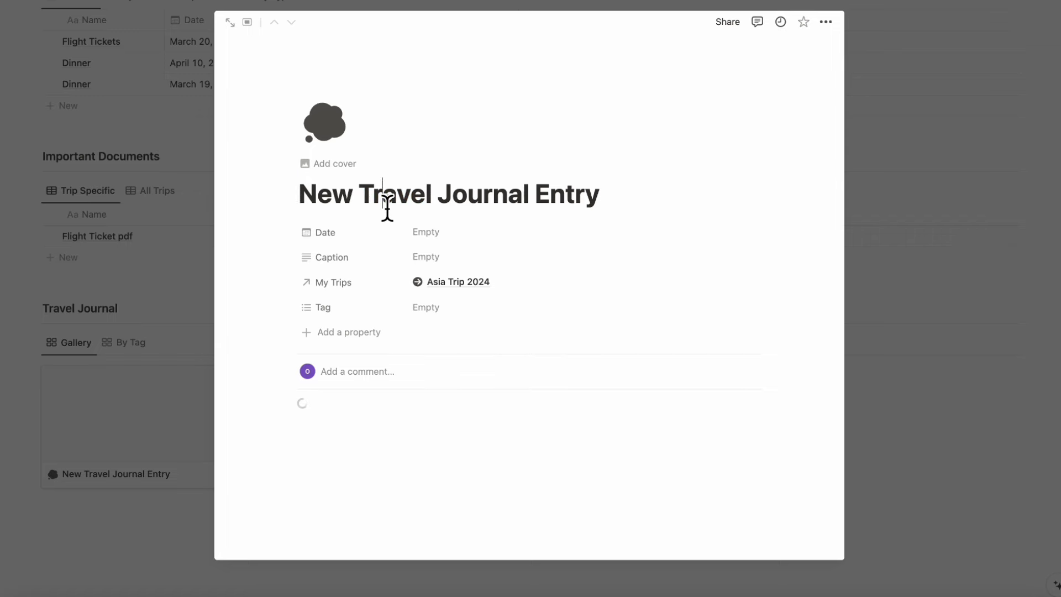
triple_click(387, 209)
type("Pre")
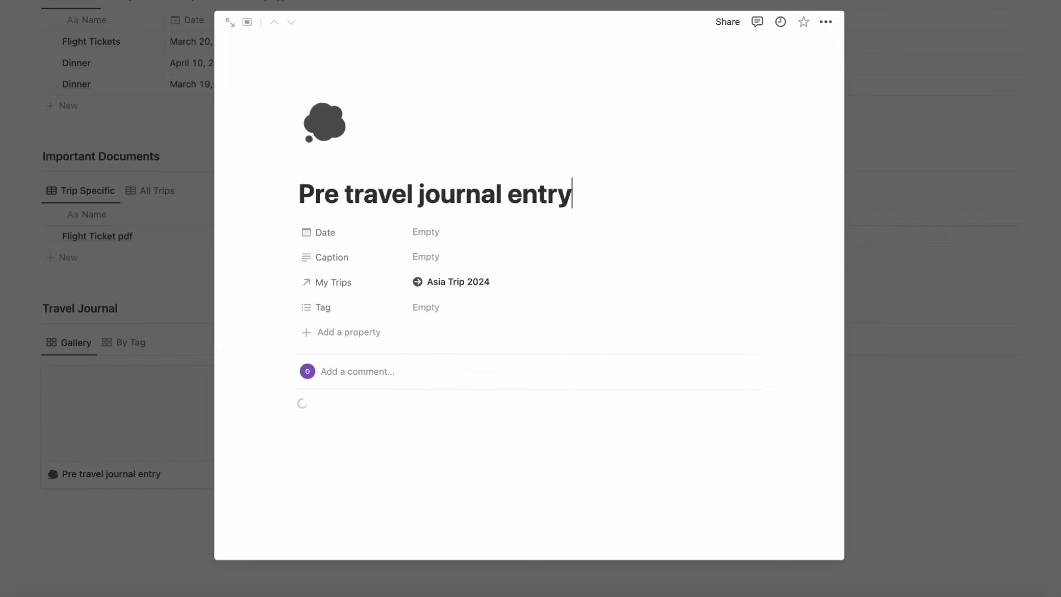
Date the journal entry March 20, 2024 and give it the caption "So excited for this trip!"
left_click(480, 232)
left_click(474, 387)
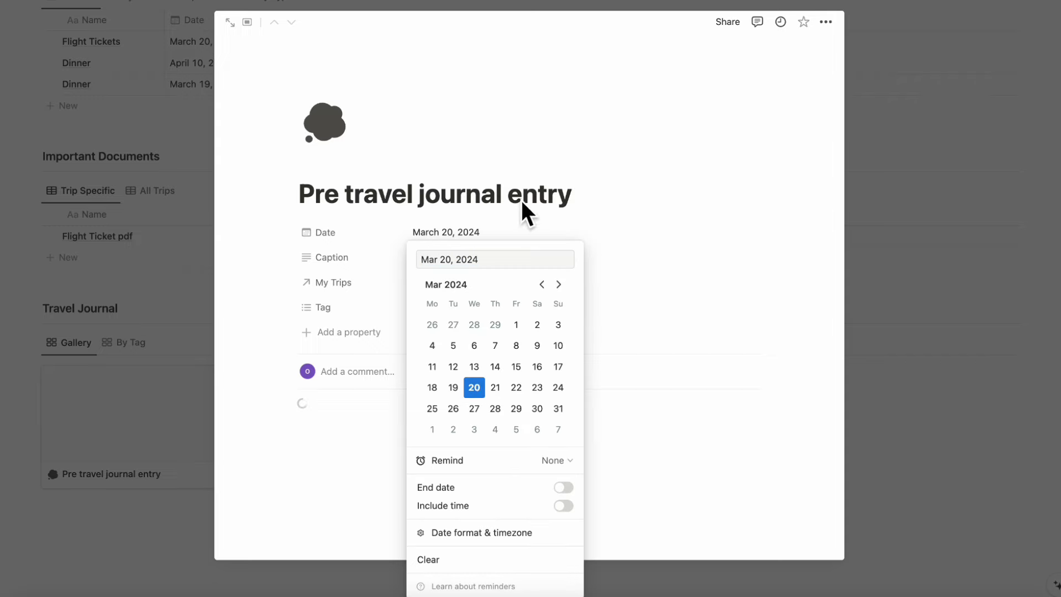
left_click(522, 200)
left_click(523, 257)
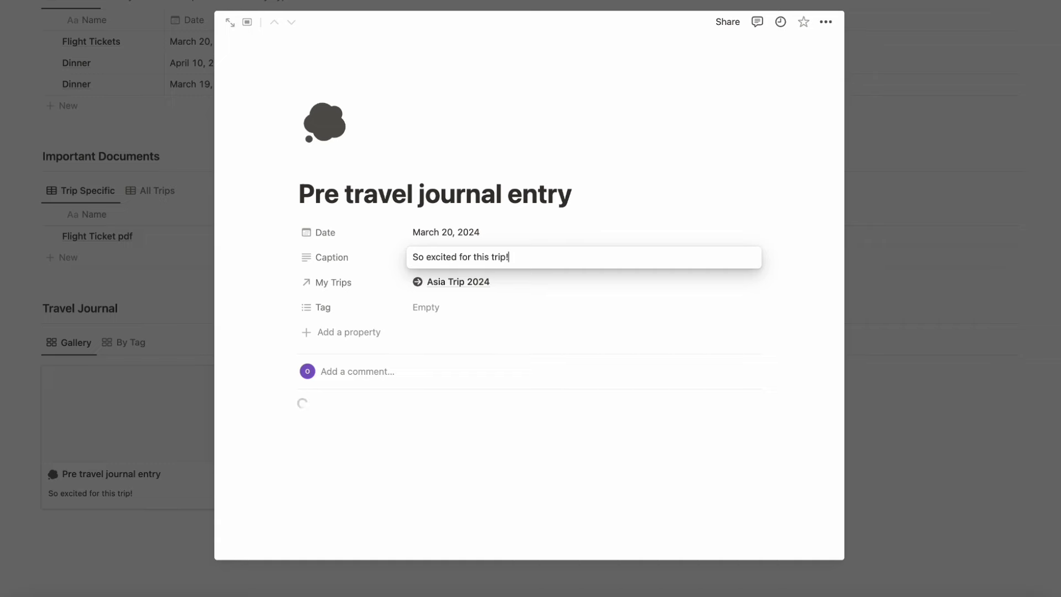
Tag the journal entry as Travel Thoughts
left_click(467, 308)
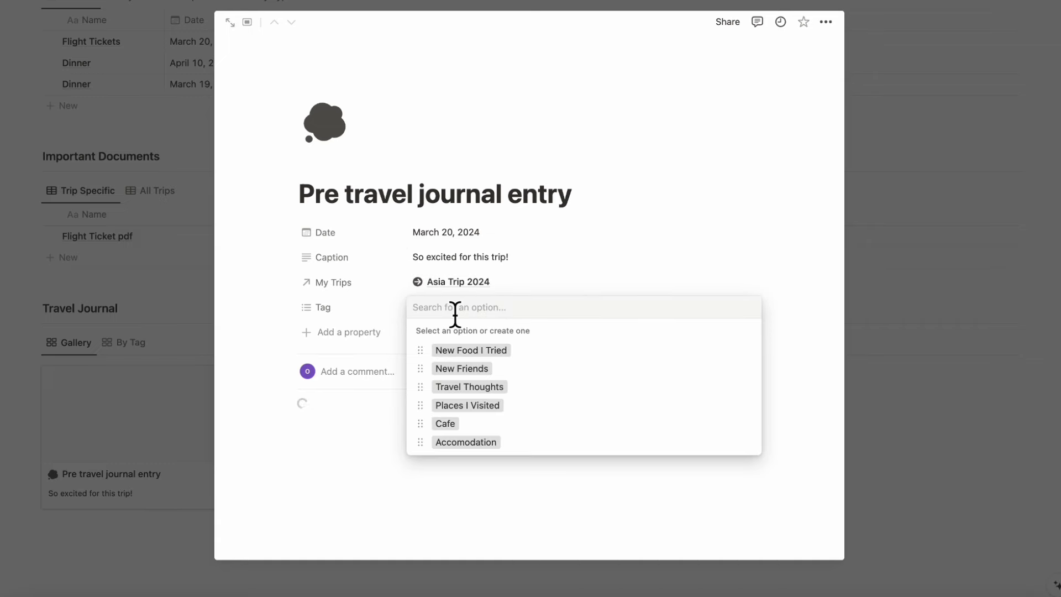
left_click(470, 387)
left_click(368, 420)
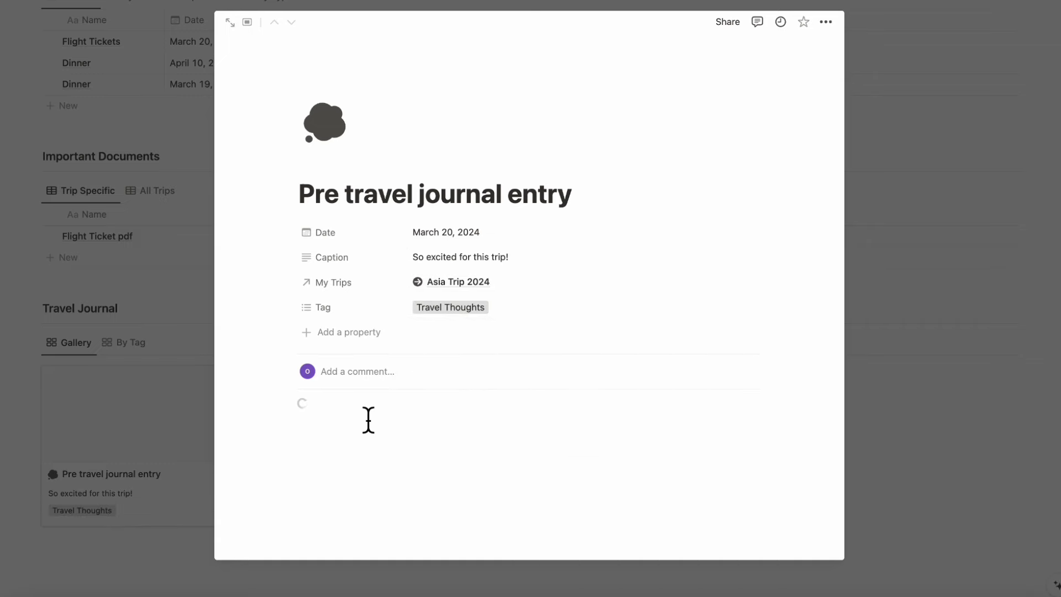
Insert a Tokyo street-crossing photo from Unsplash into the journal entry's image block, close the entry and view the journal by tag
scroll(368, 420, "down", 2)
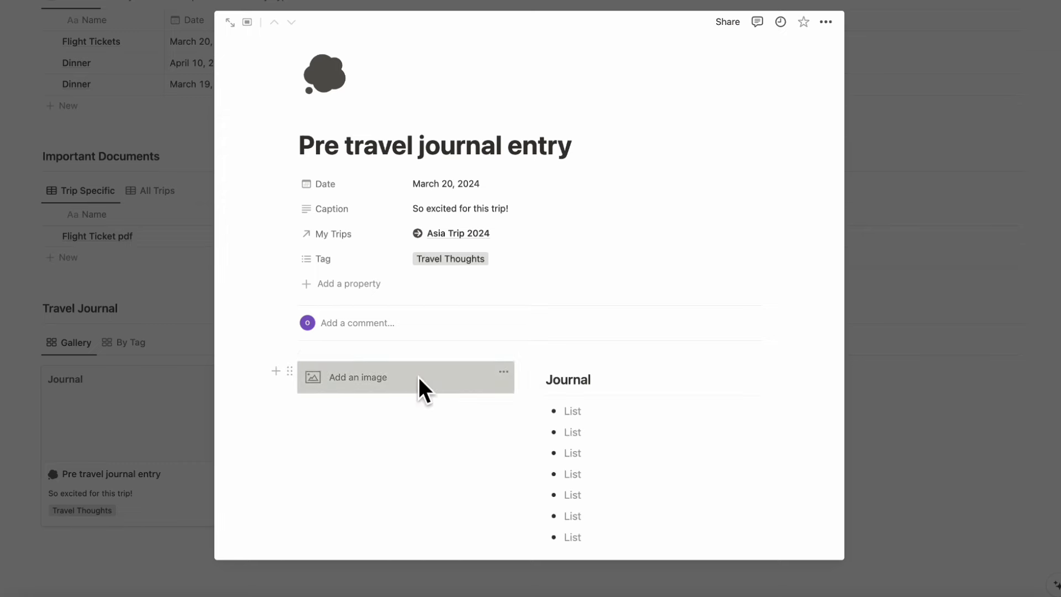
left_click(419, 377)
left_click(371, 407)
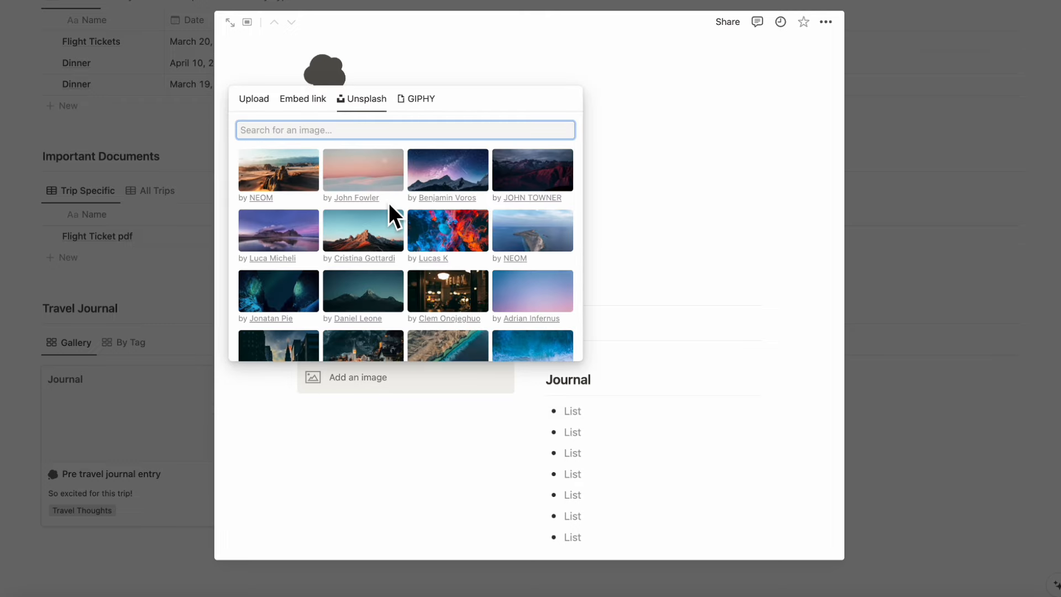
type("tokyo")
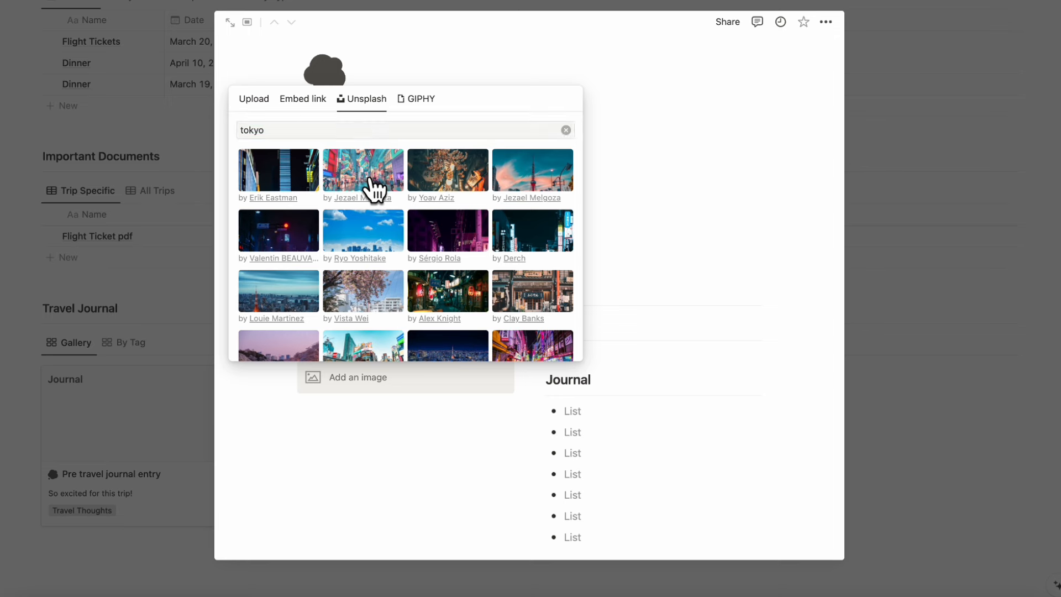
left_click(369, 178)
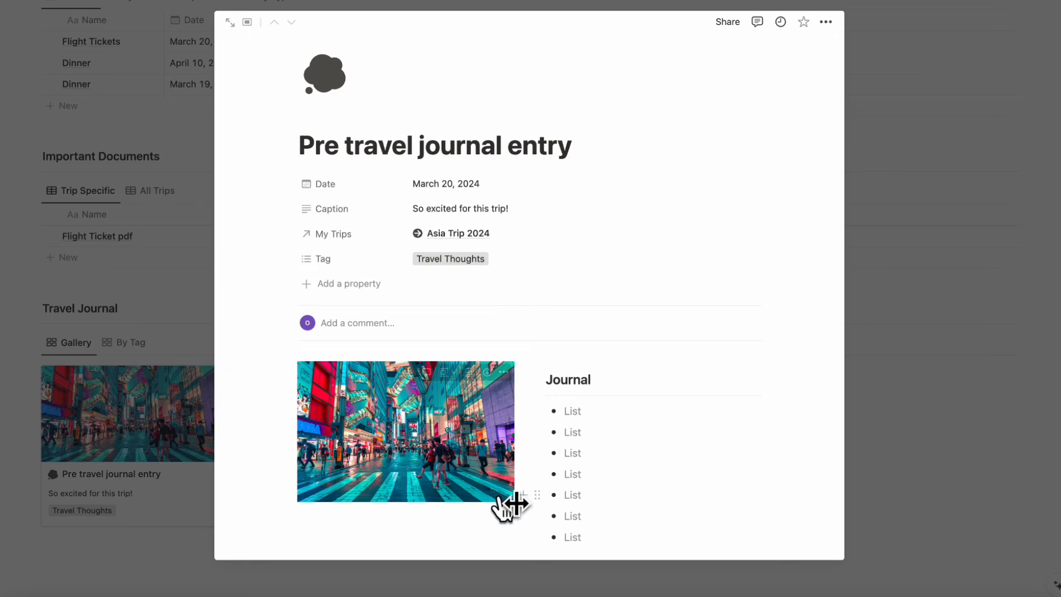
left_click(895, 430)
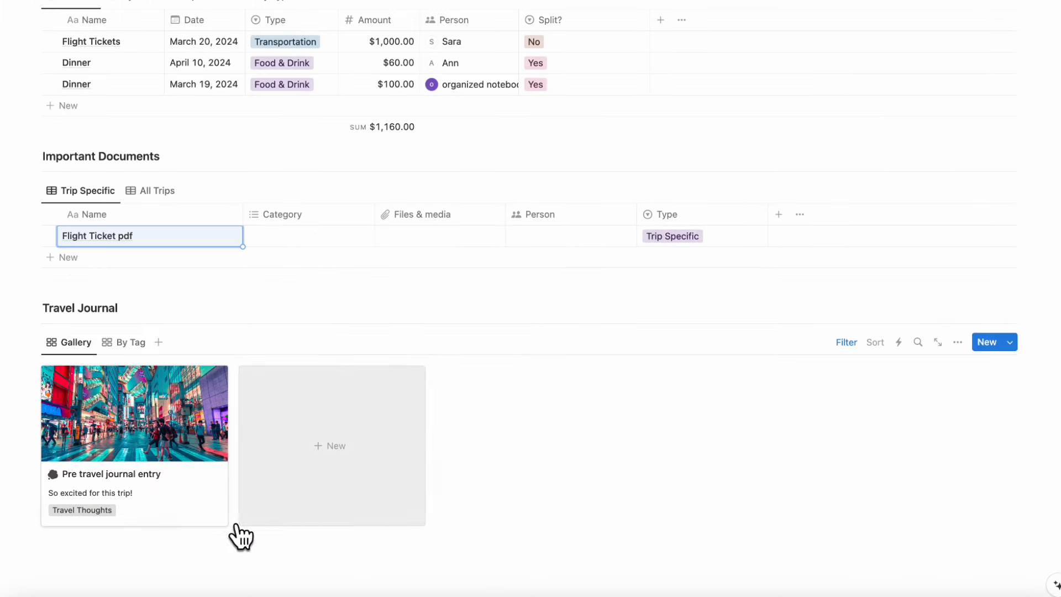
left_click(130, 342)
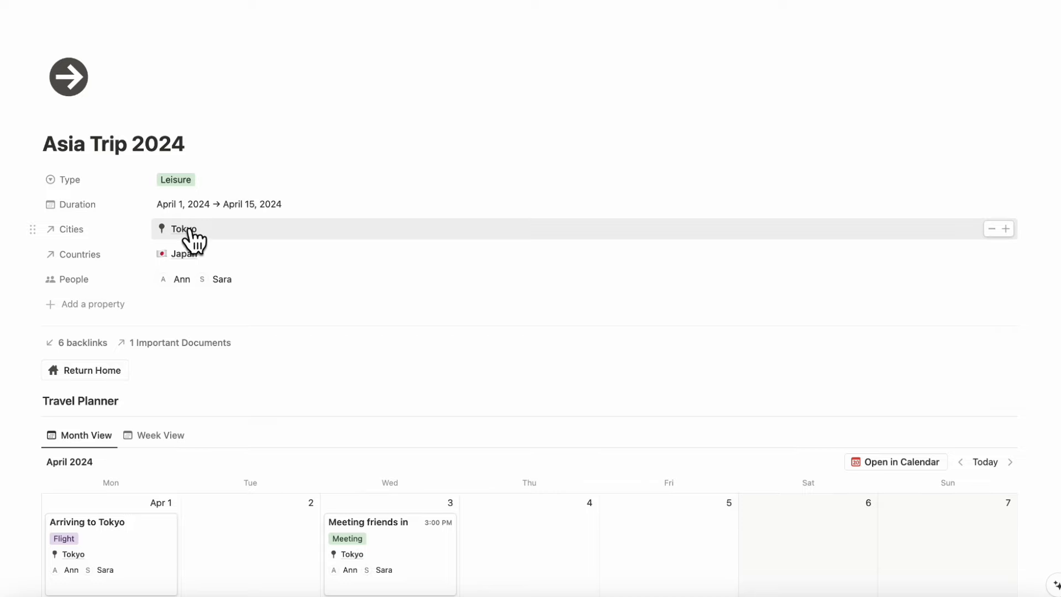
Return to the home page and review the upcoming destinations, collapsing the France and Germany groups
left_click(86, 372)
scroll(237, 290, "down", 5)
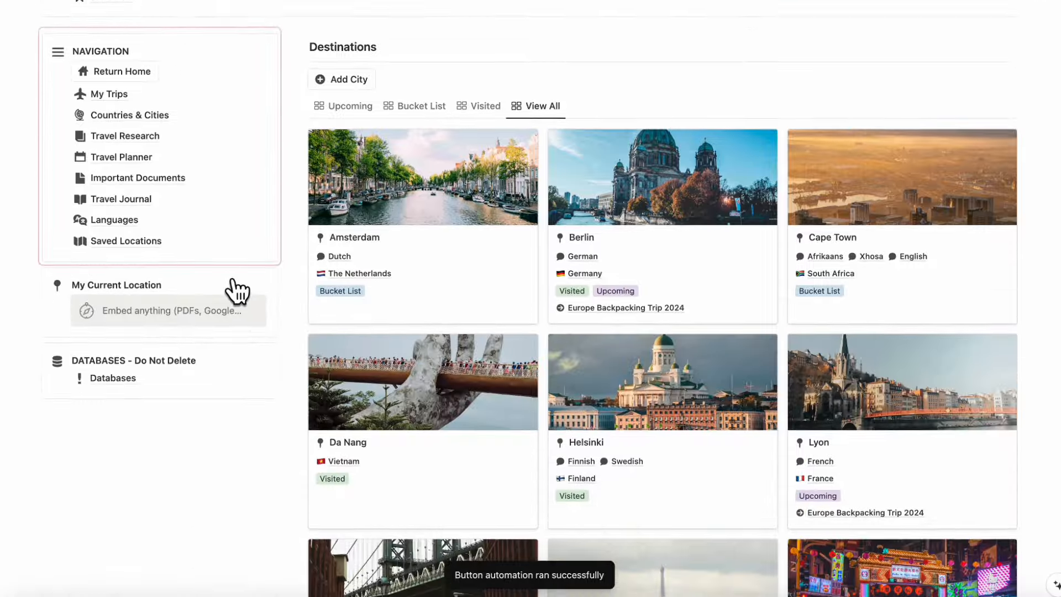
left_click(355, 79)
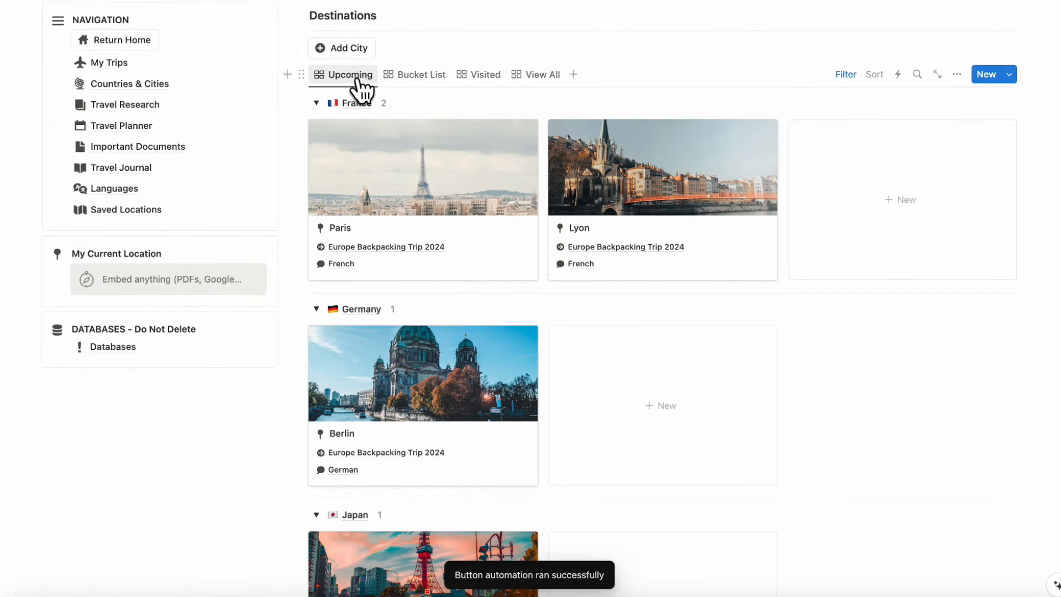
scroll(398, 199, "down", 5)
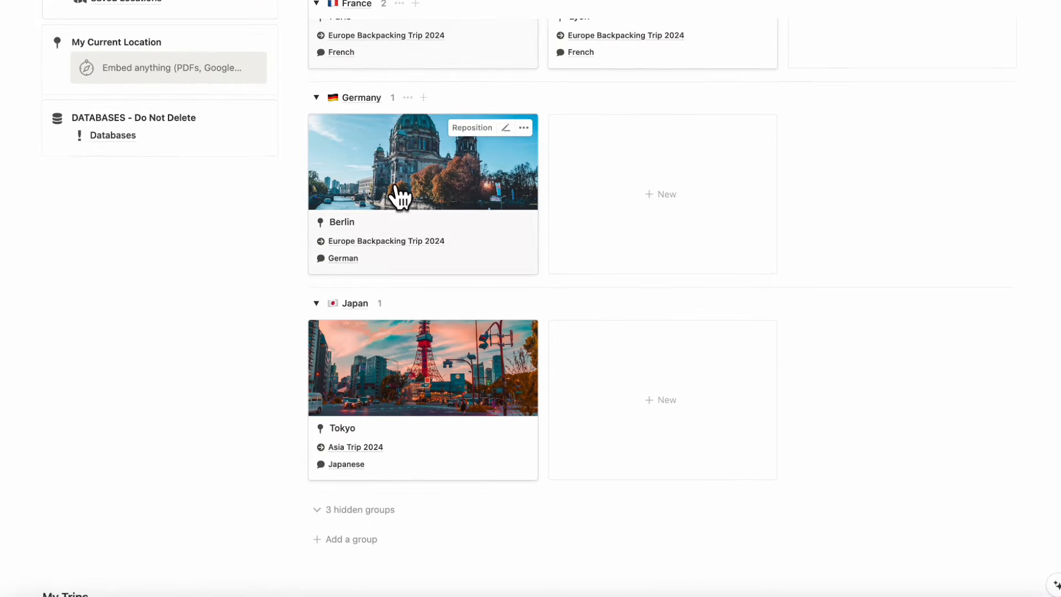
scroll(401, 196, "up", 4)
left_click(317, 87)
left_click(316, 119)
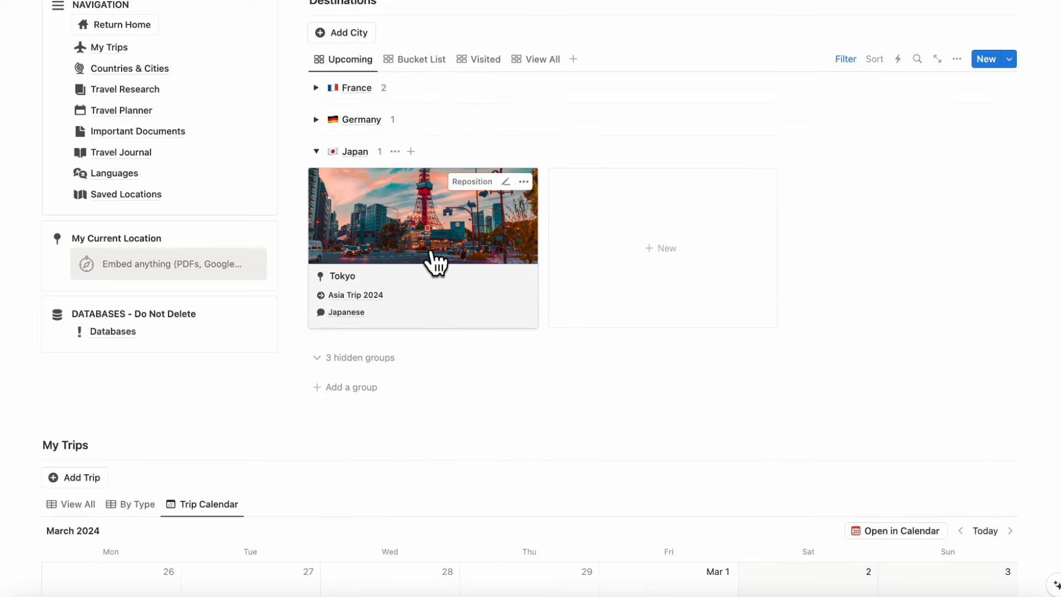
Review My Trips as a full list, by type and in the April 2024 trip calendar
scroll(434, 261, "down", 5)
left_click(77, 285)
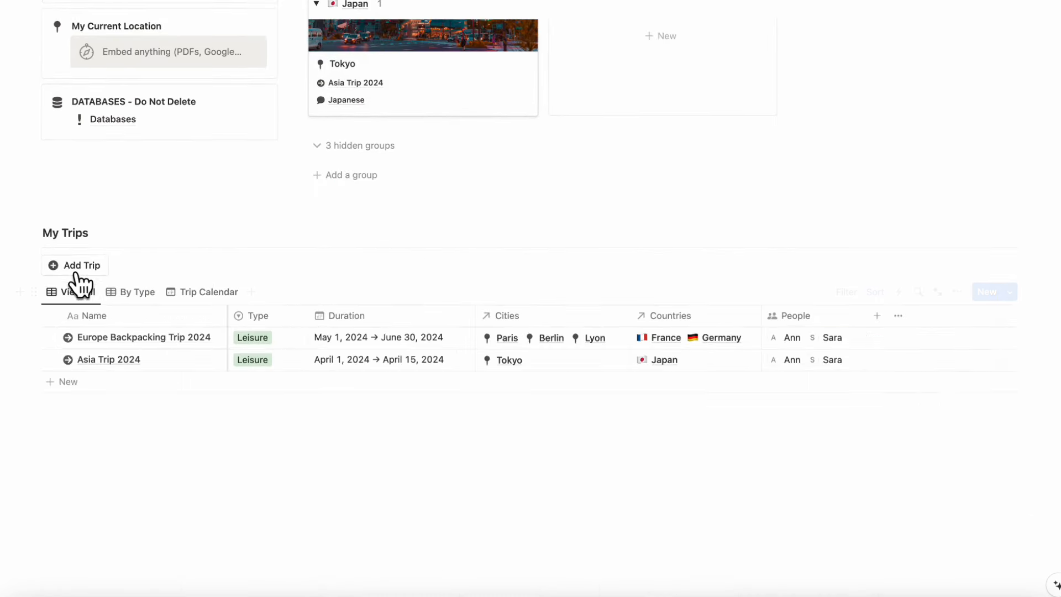
mouse_move(189, 360)
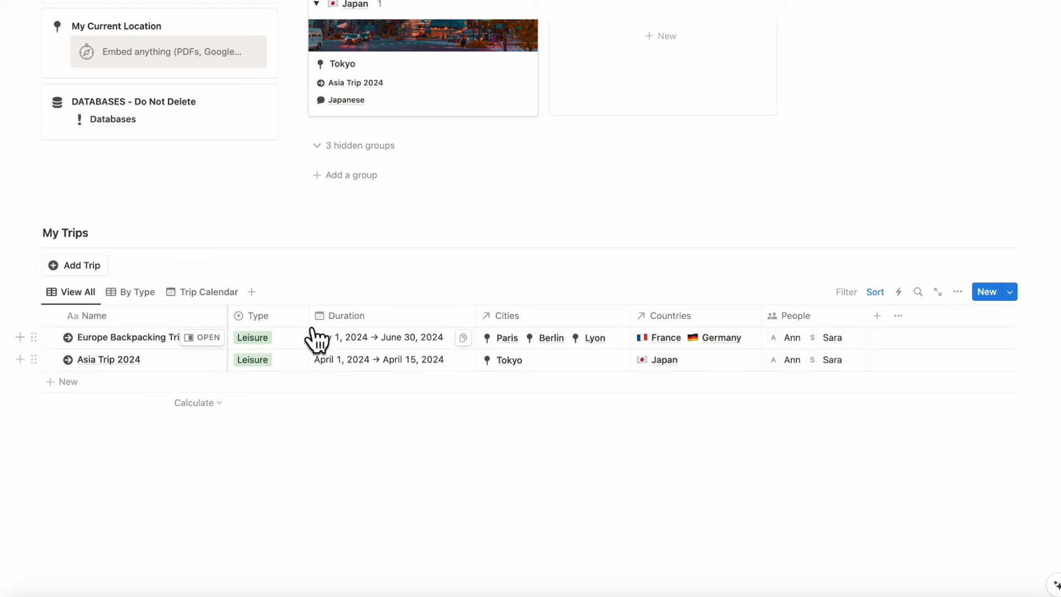
left_click(138, 293)
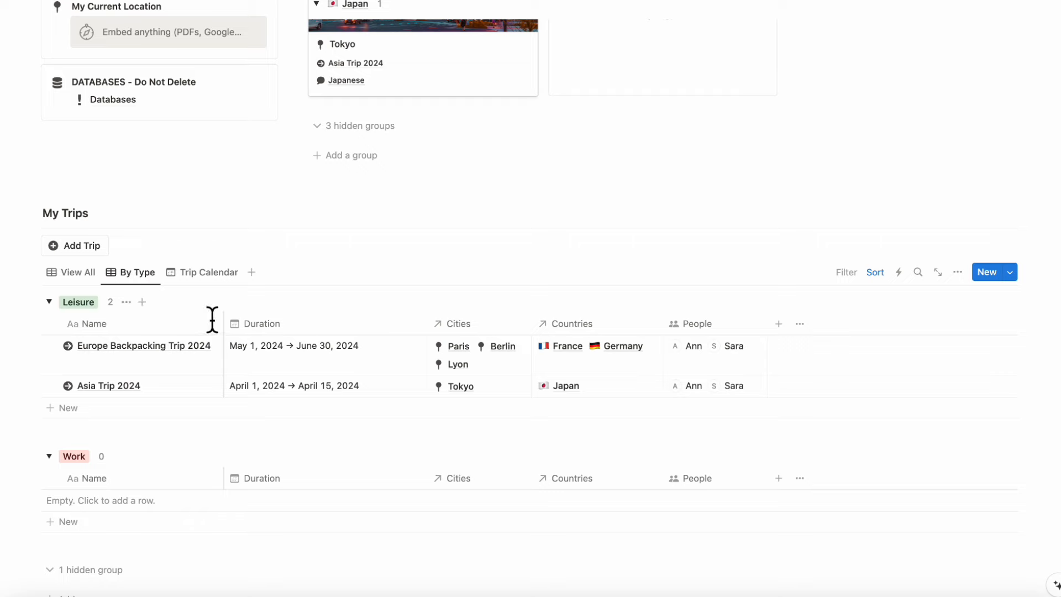
left_click(206, 274)
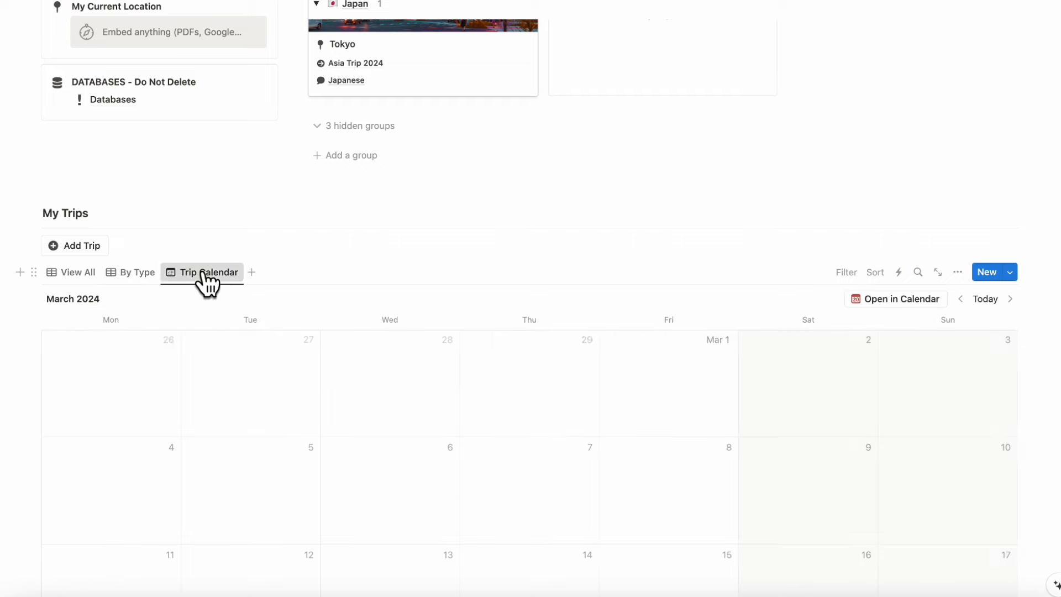
left_click(1001, 309)
scroll(822, 442, "down", 4)
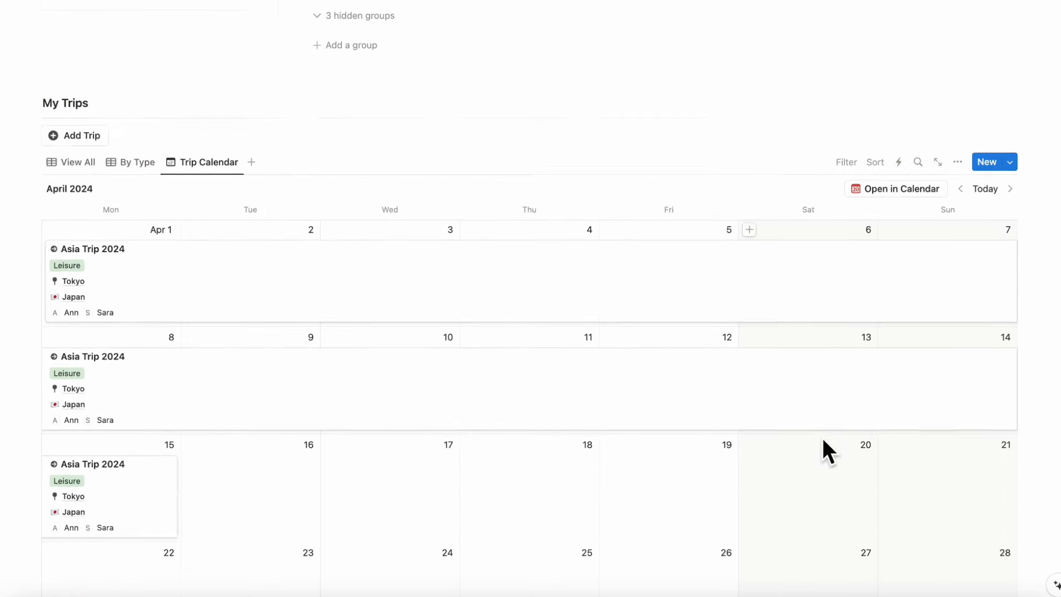
scroll(822, 451, "down", 4)
scroll(587, 251, "up", 3)
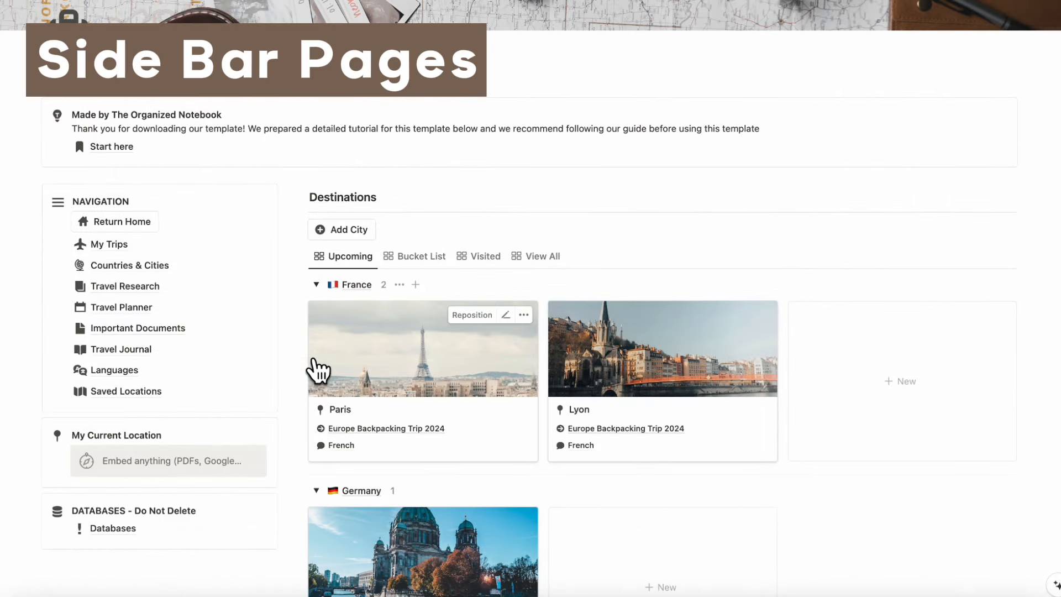
Open the Travel Research page and look over the details of the "Best cafes in Tokyo" article
mouse_move(135, 300)
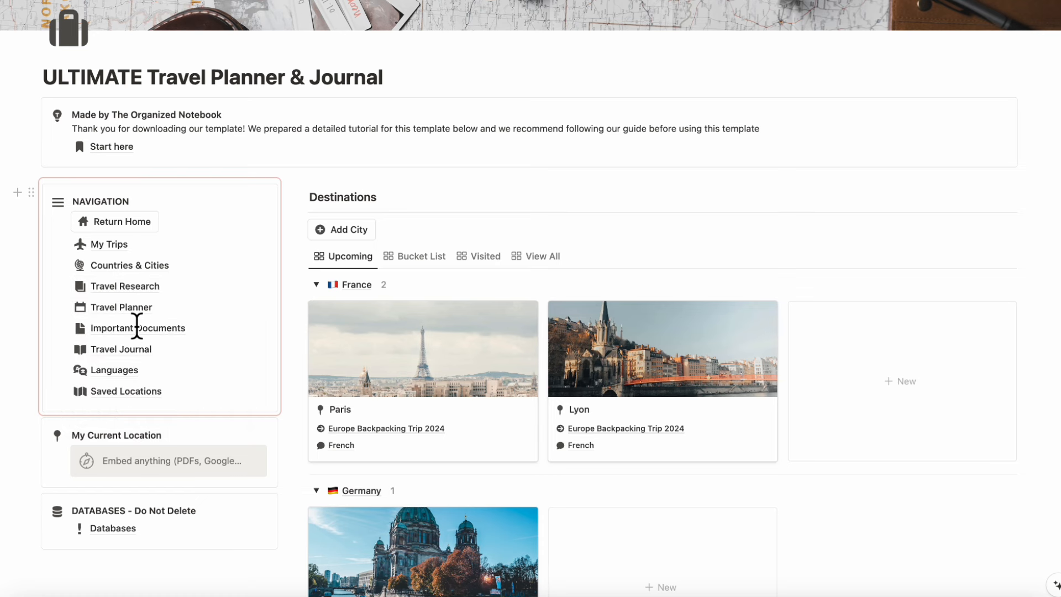
mouse_move(186, 376)
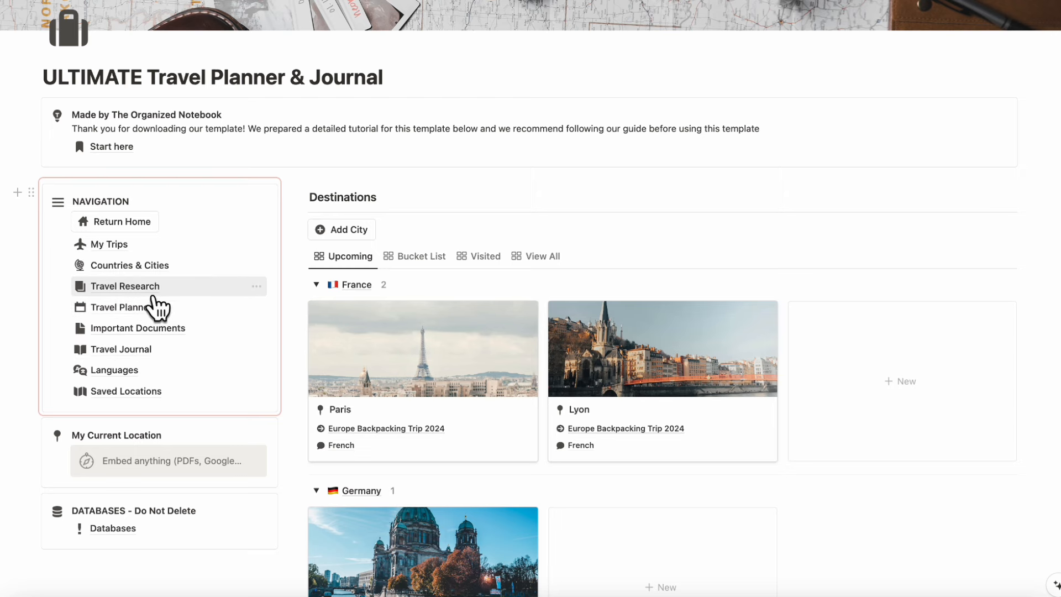
left_click(141, 292)
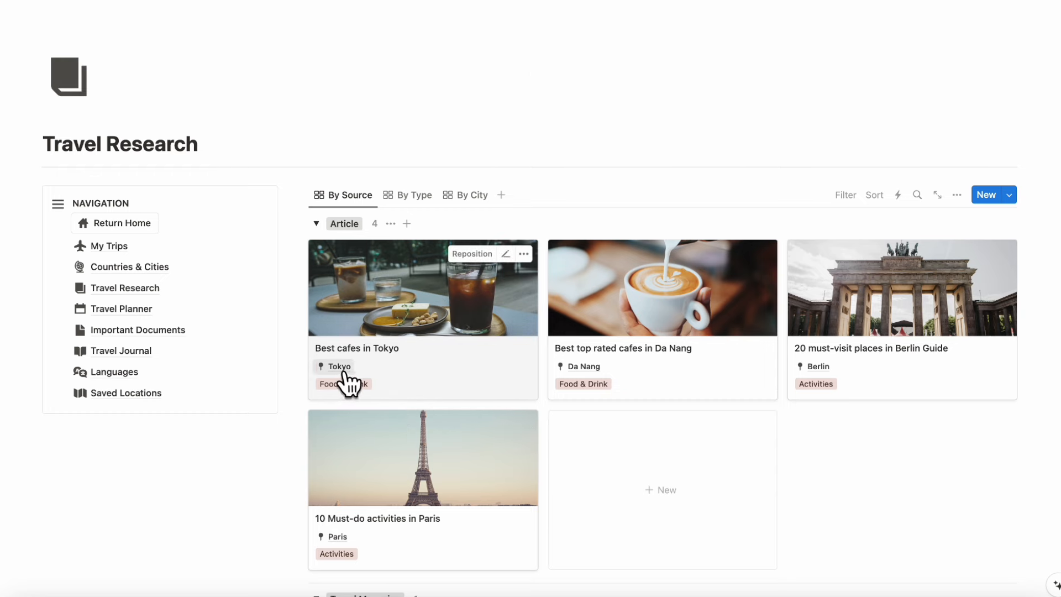
scroll(466, 502, "down", 1)
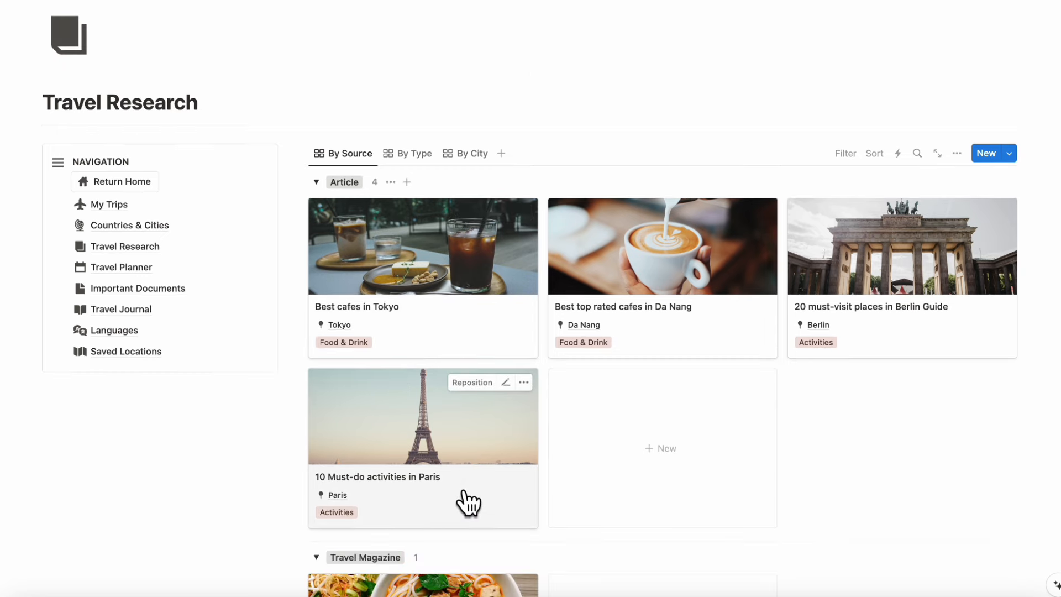
left_click(469, 353)
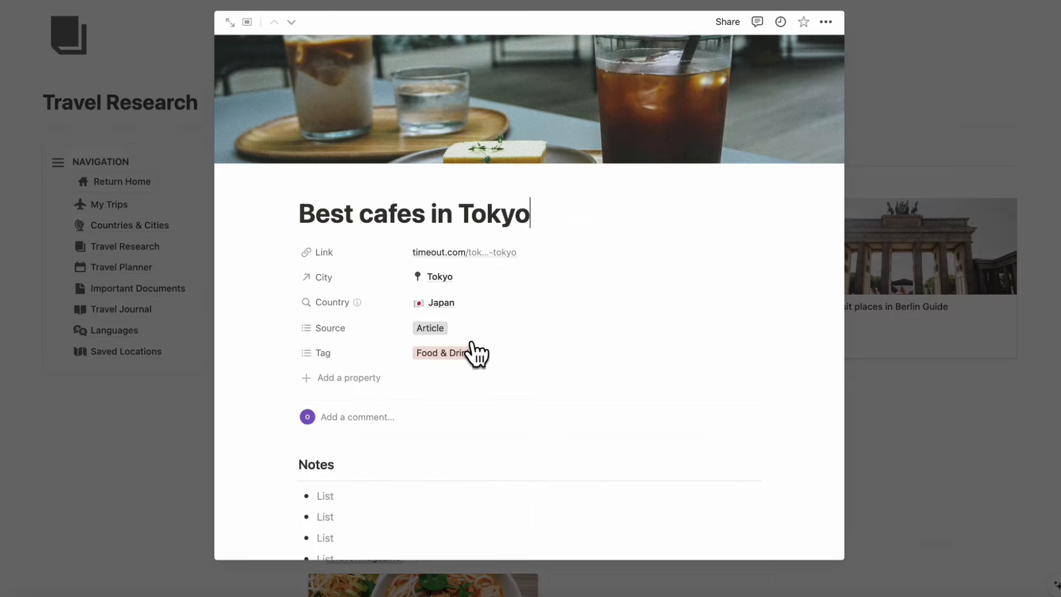
scroll(474, 350, "down", 1)
left_click(919, 185)
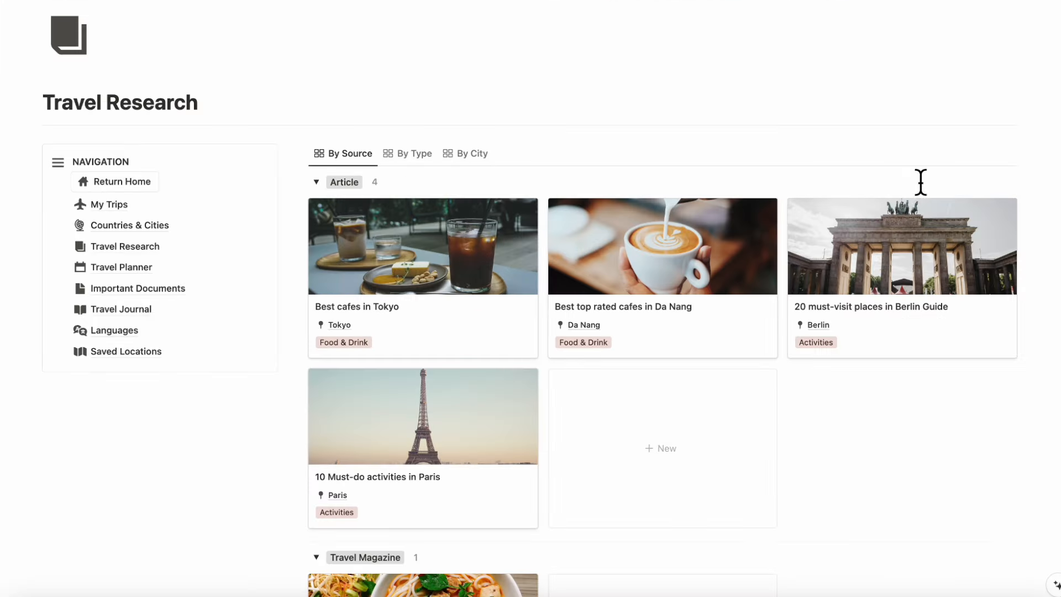
scroll(801, 370, "up", 1)
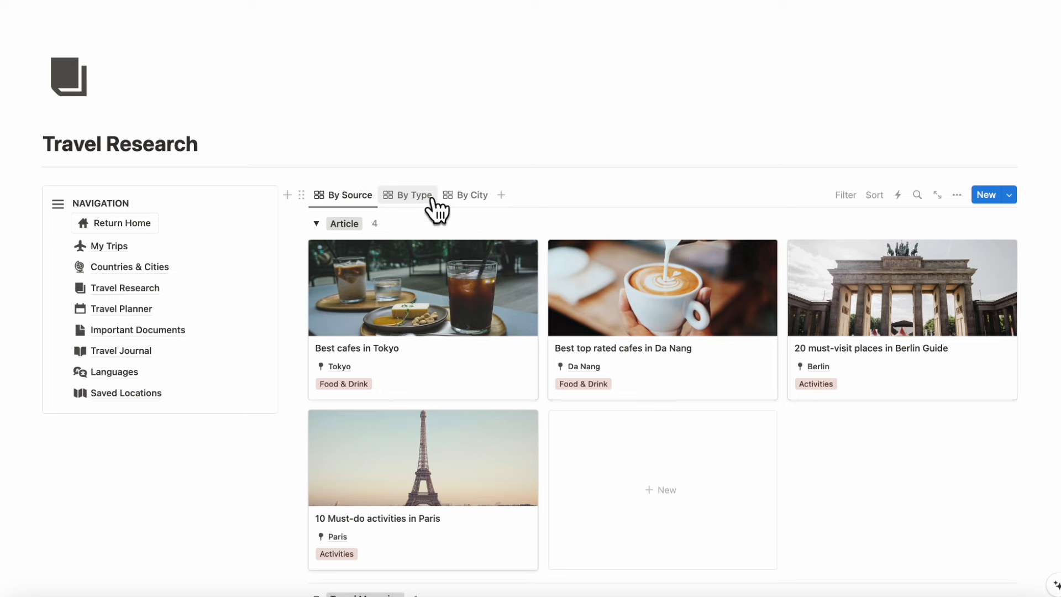
Create a new Travel Research entry titled "Best restaurants in Tokyo"
left_click(988, 196)
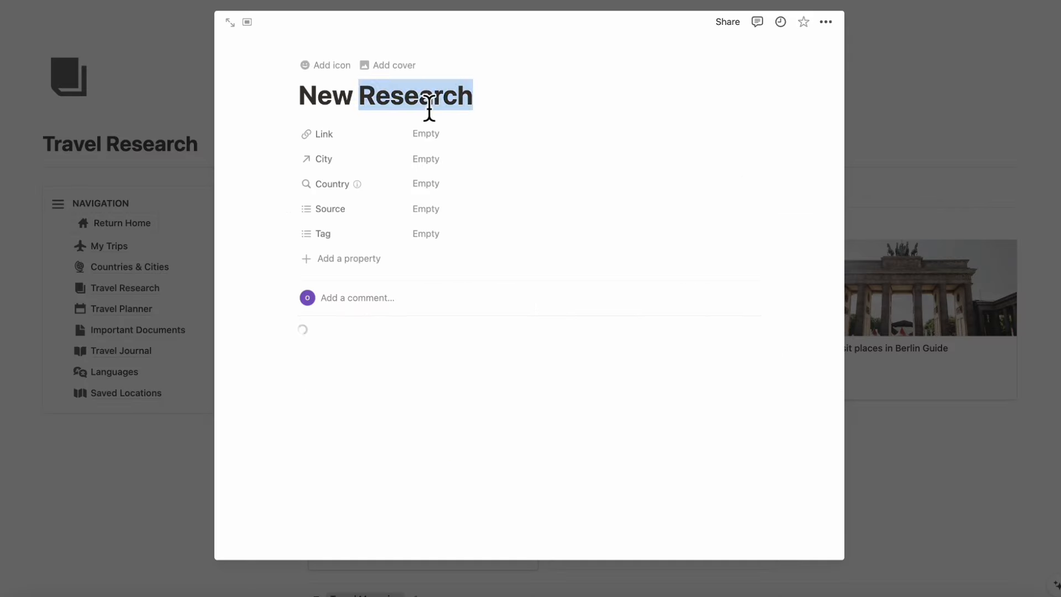
triple_click(429, 105)
type("N")
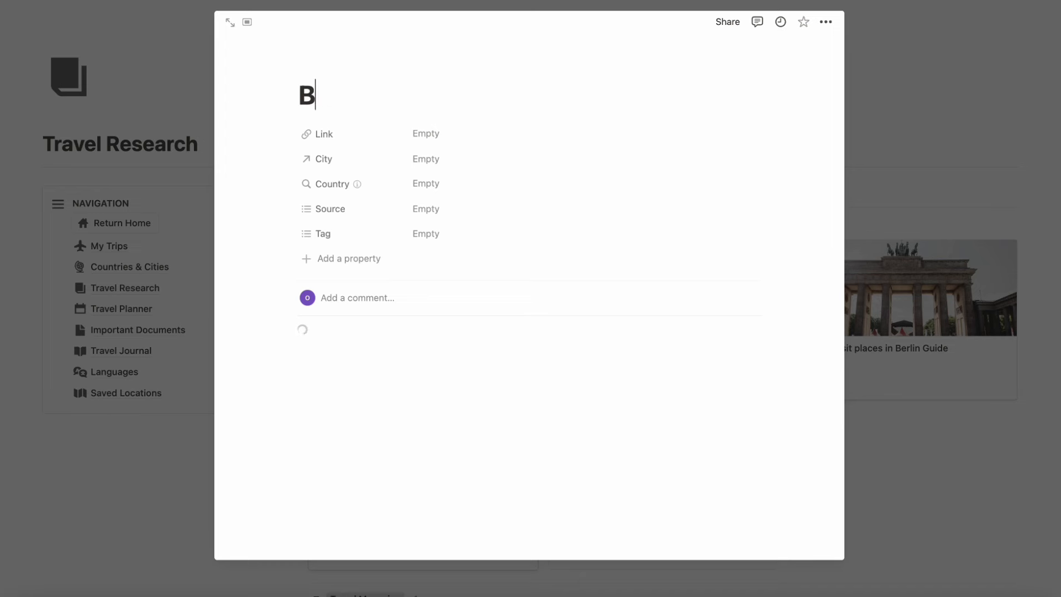
type("est restaurants in Tokyo")
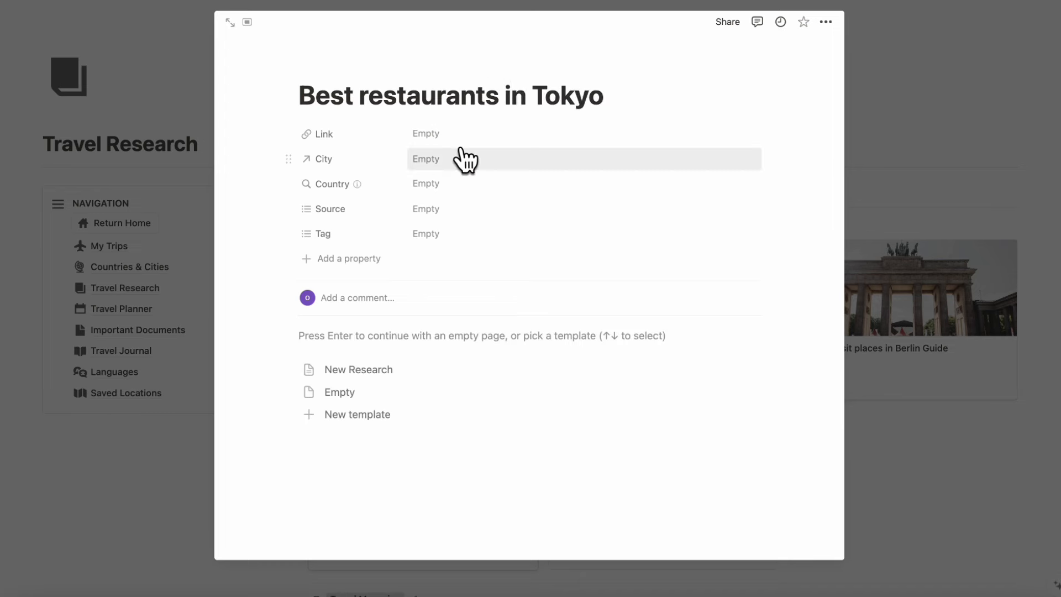
Link the research entry to the city Tokyo and set its source to YouTube
left_click(499, 160)
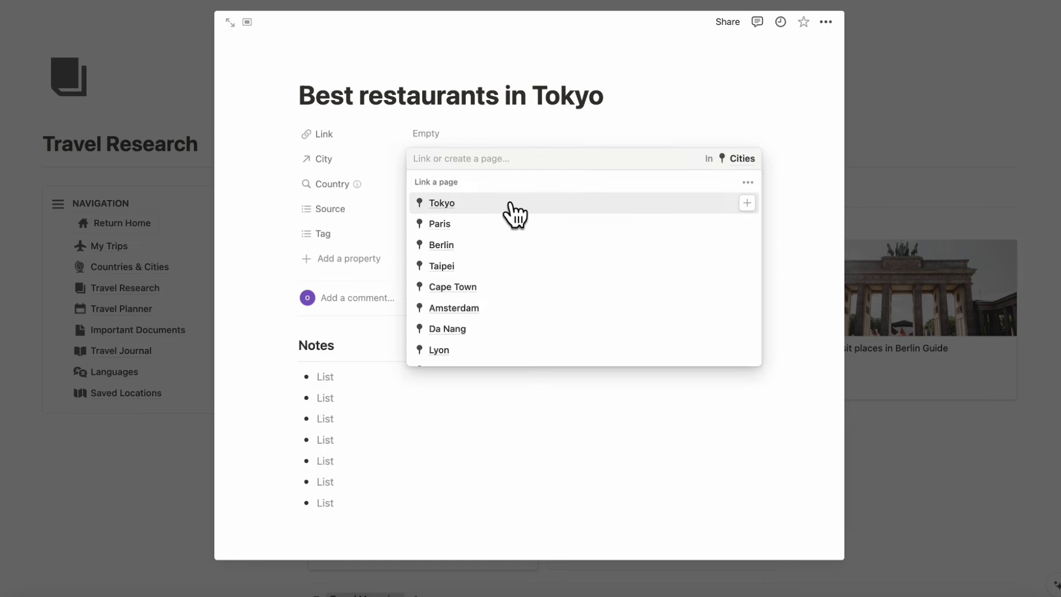
left_click(509, 205)
key("Escape")
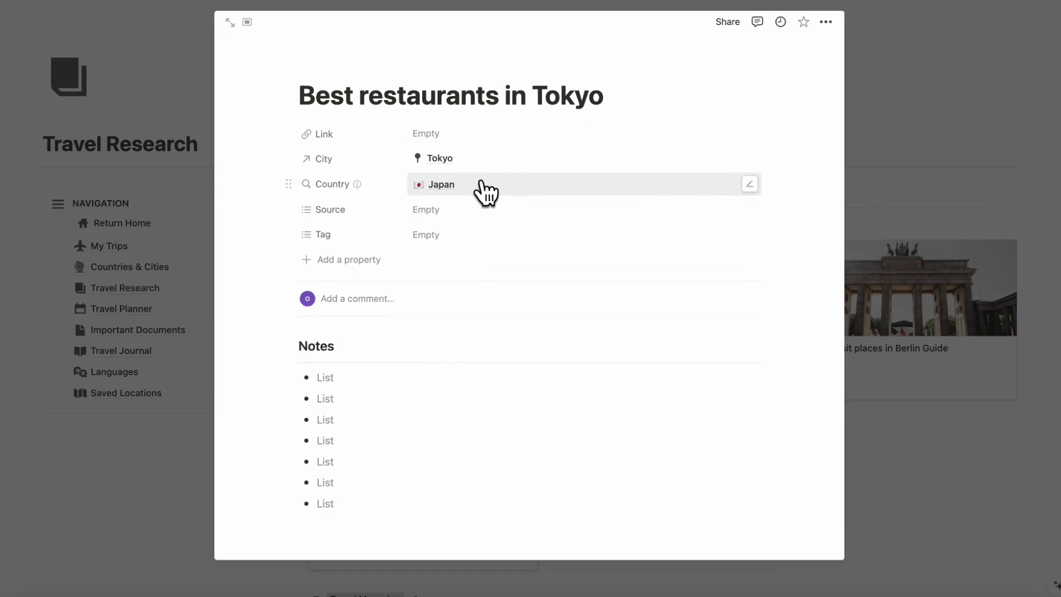
left_click(496, 210)
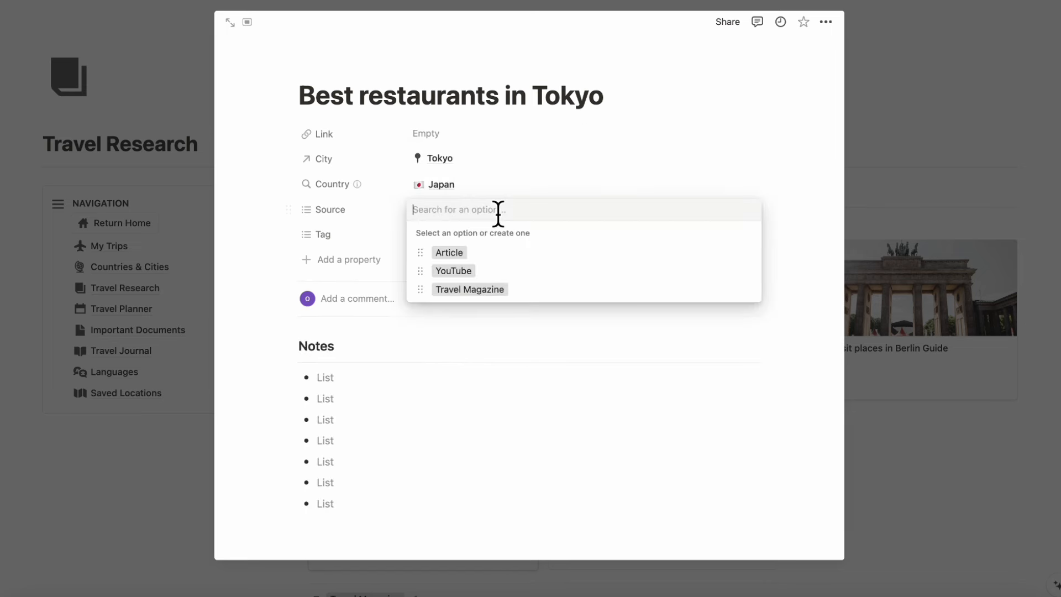
left_click(528, 271)
key("Escape")
Tag the research entry as Food & Drink, close it and look over the research grouped by source
left_click(495, 235)
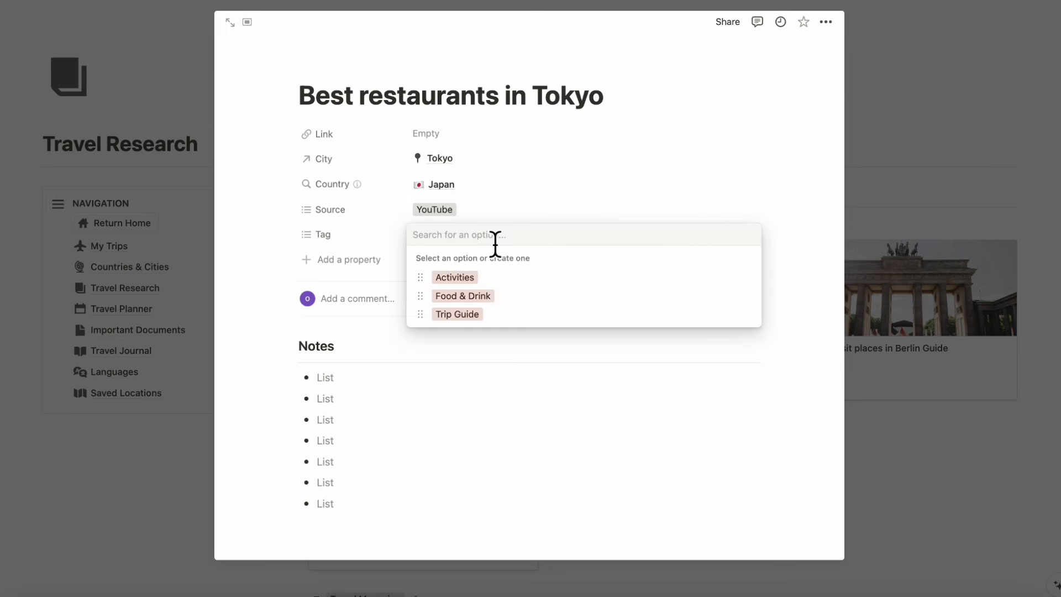
left_click(512, 297)
key("Escape")
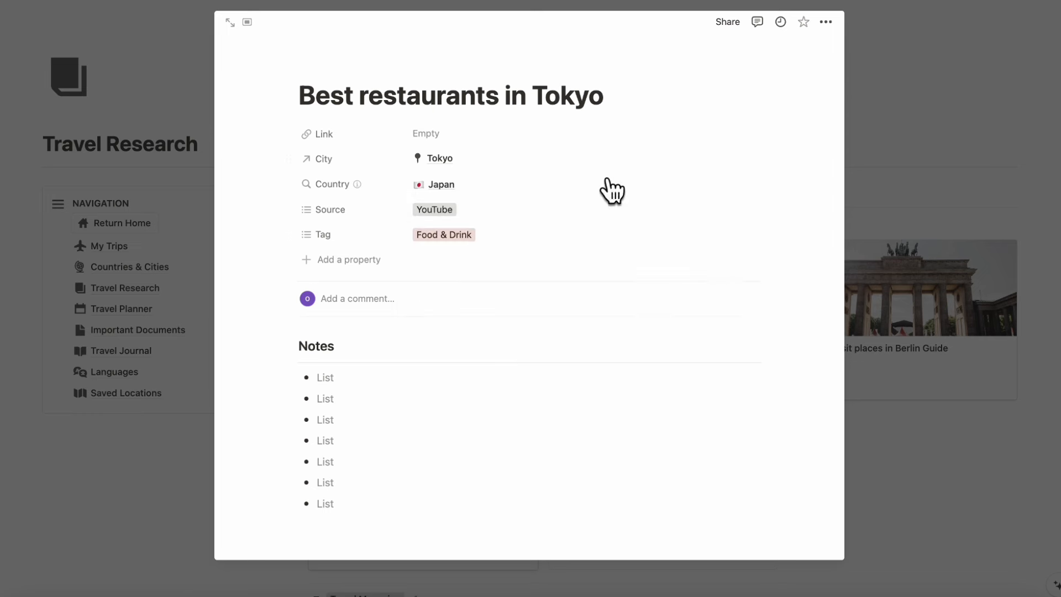
left_click(876, 169)
scroll(580, 390, "down", 5)
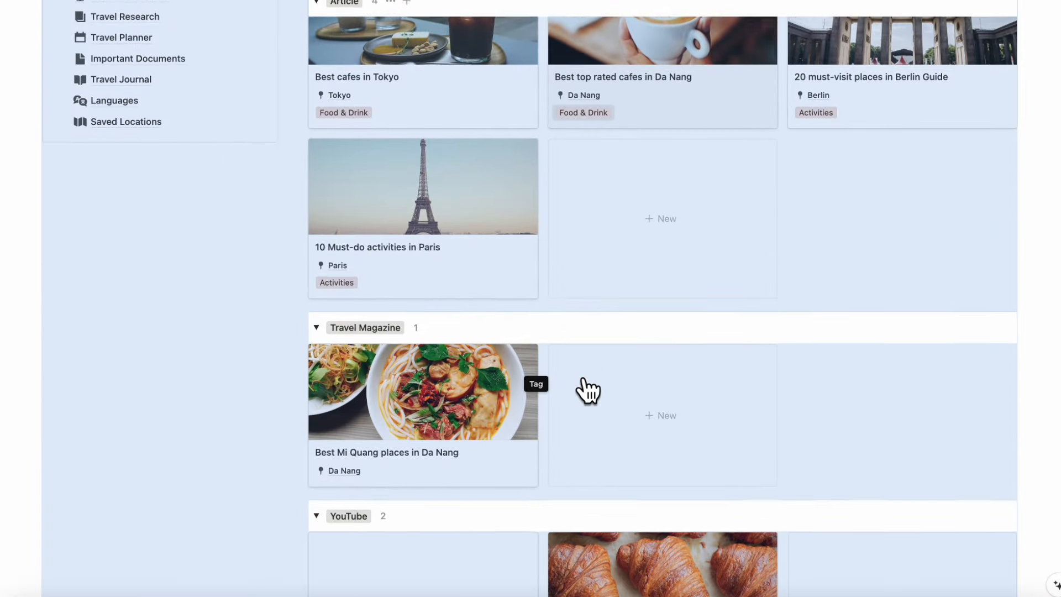
scroll(588, 391, "up", 5)
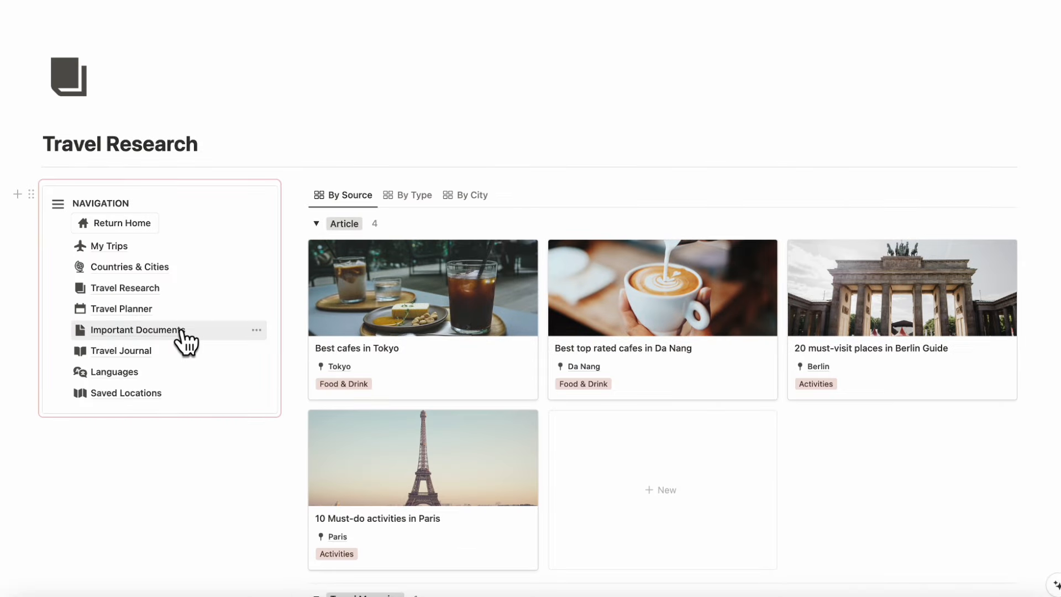
Open the Travel Planner page and display April 2024 in the month calendar
left_click(148, 313)
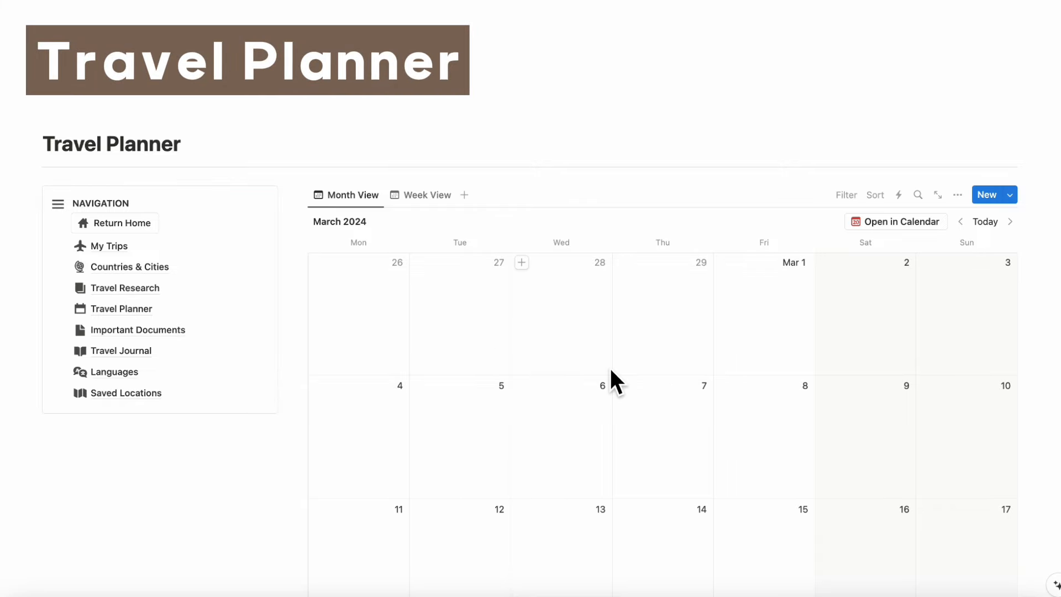
scroll(608, 364, "down", 1)
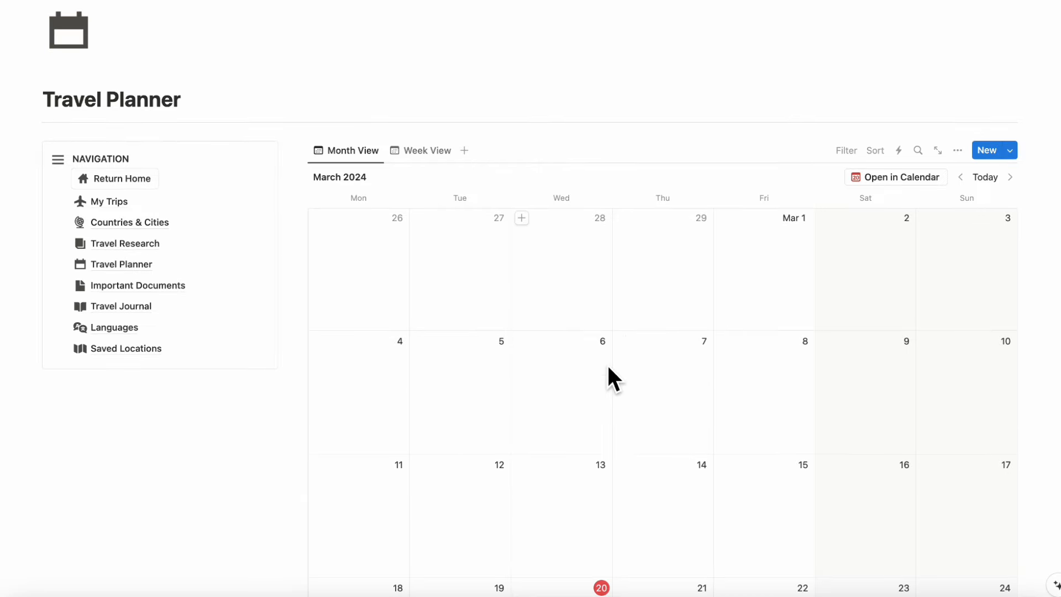
left_click(1010, 178)
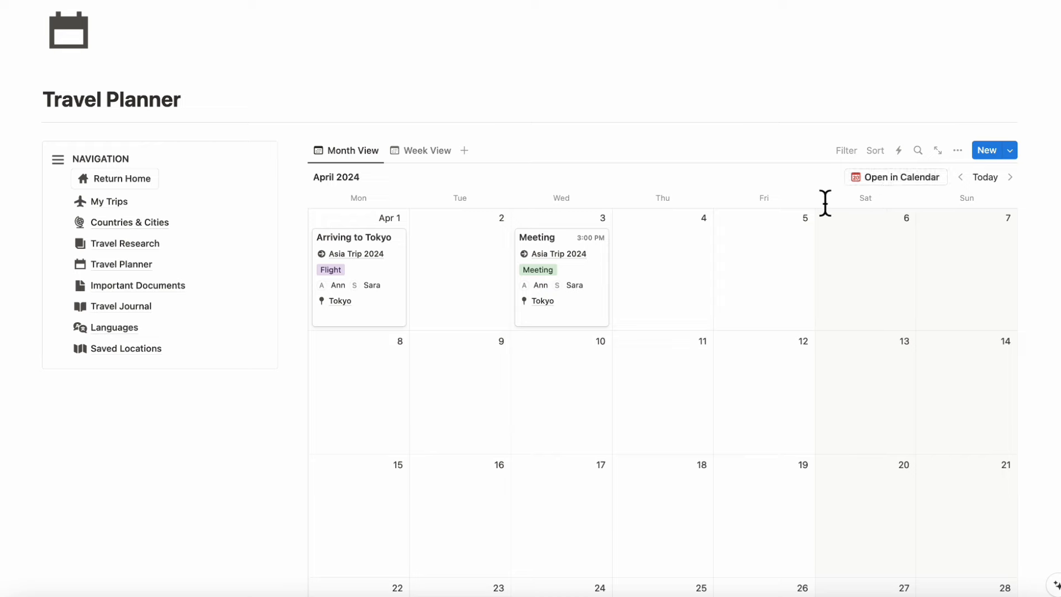
Open the Important Documents page, look over the documents grouped by trip and return to the All Trips view
left_click(159, 286)
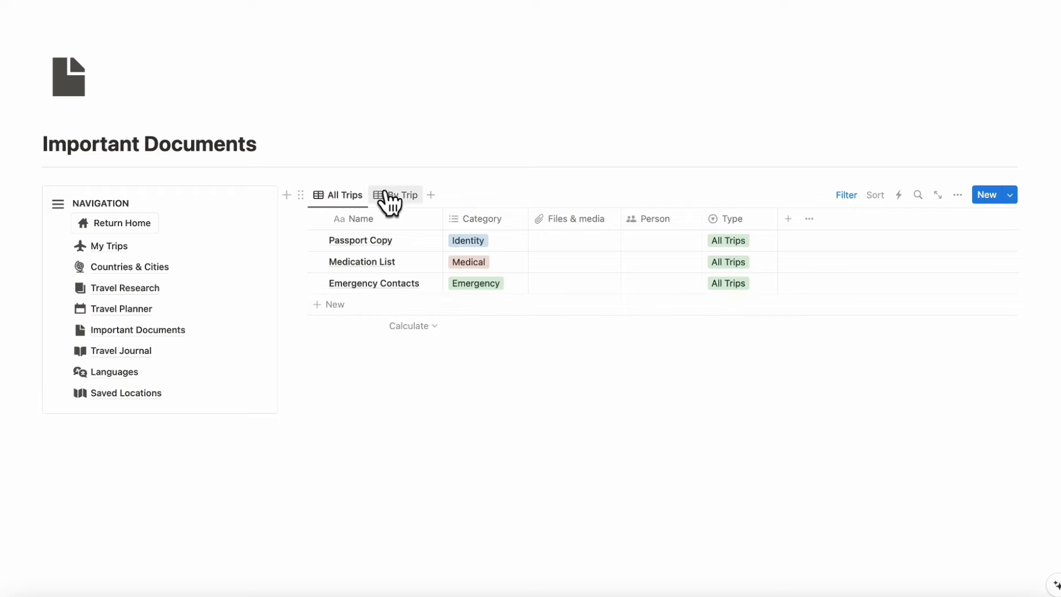
left_click(402, 196)
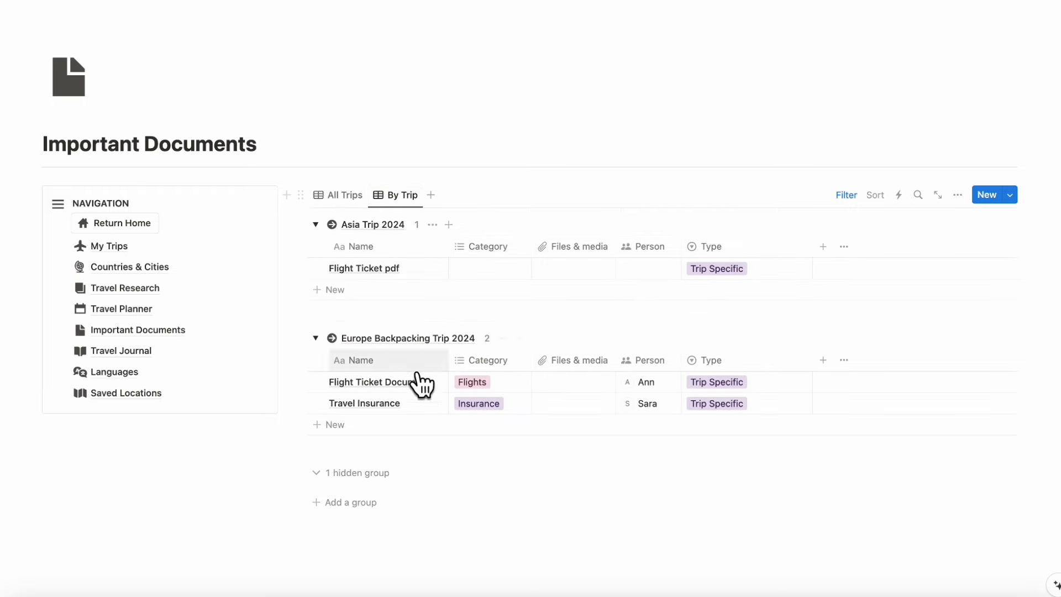
left_click(339, 195)
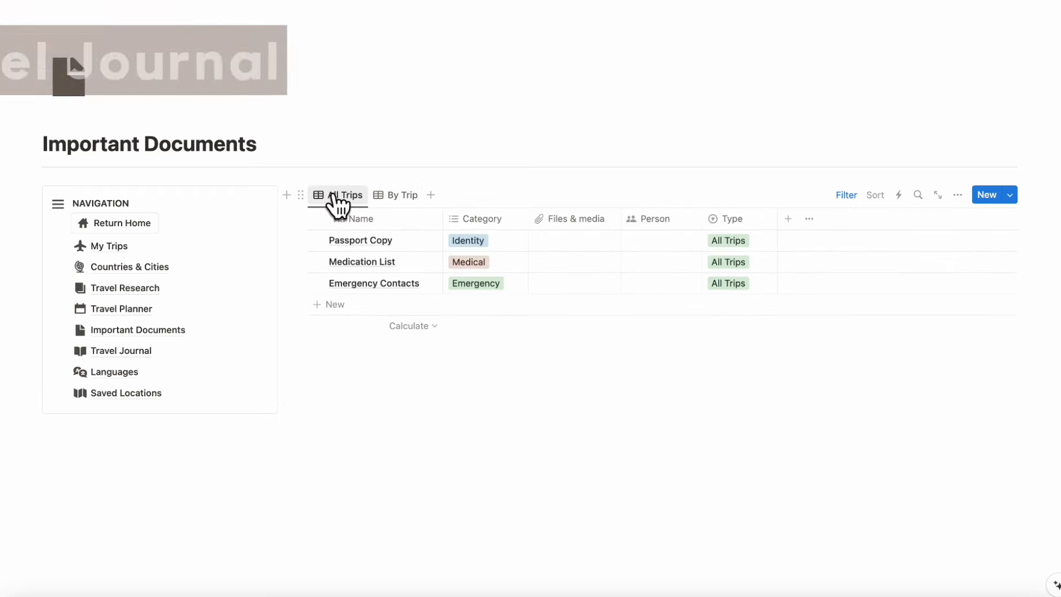
Open the Travel Journal page and look through its entries grouped by tag and by trip
left_click(122, 351)
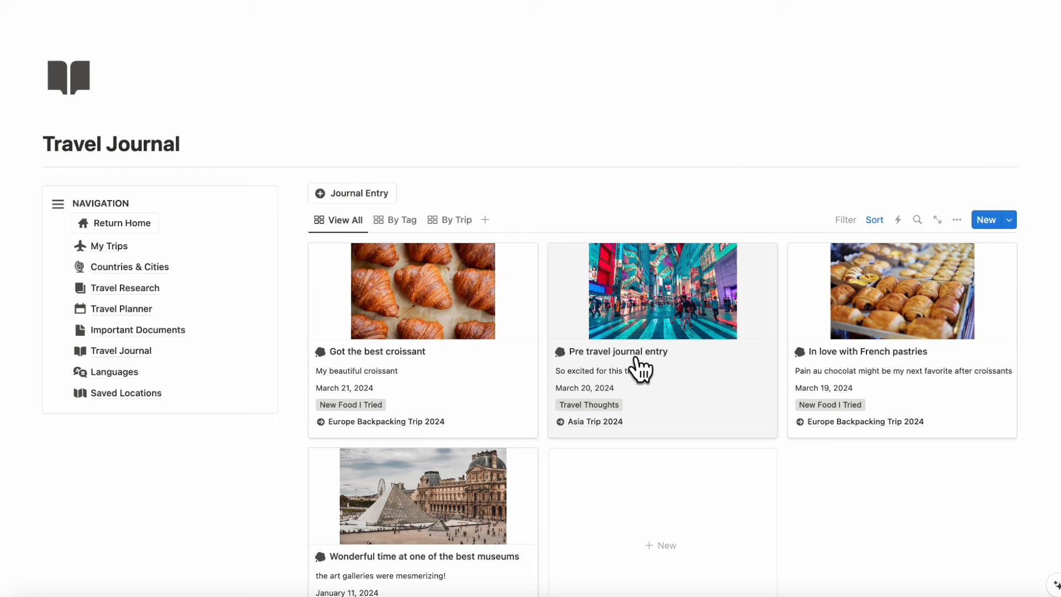
scroll(640, 368, "down", 3)
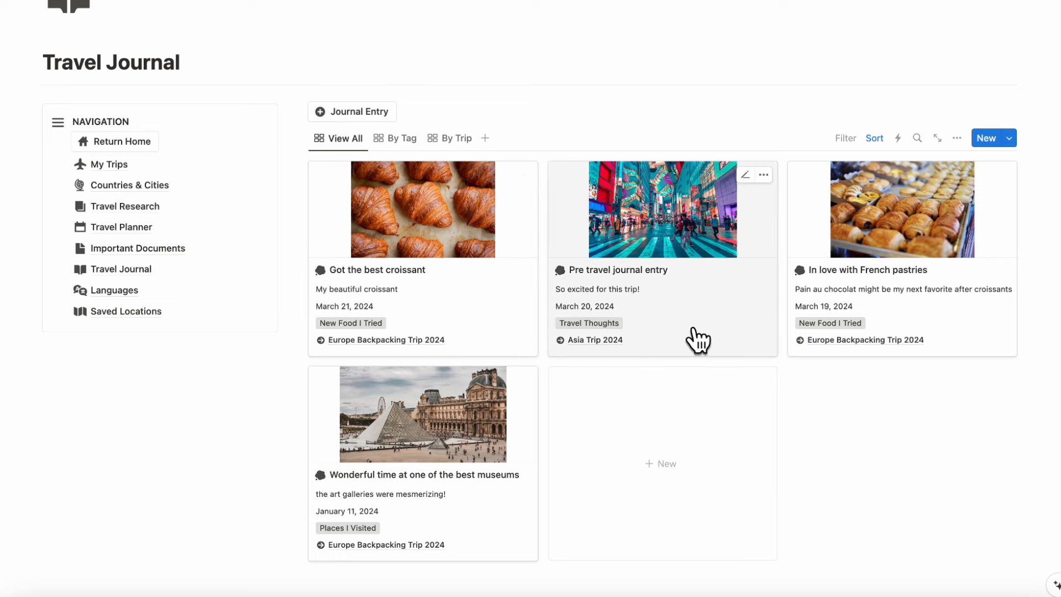
left_click(399, 139)
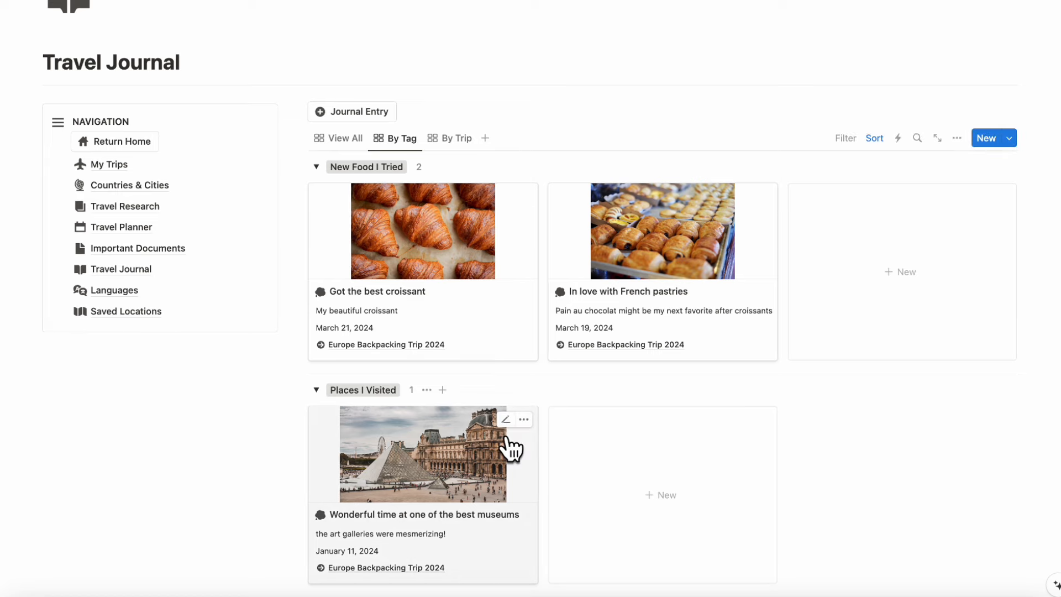
scroll(512, 447, "down", 9)
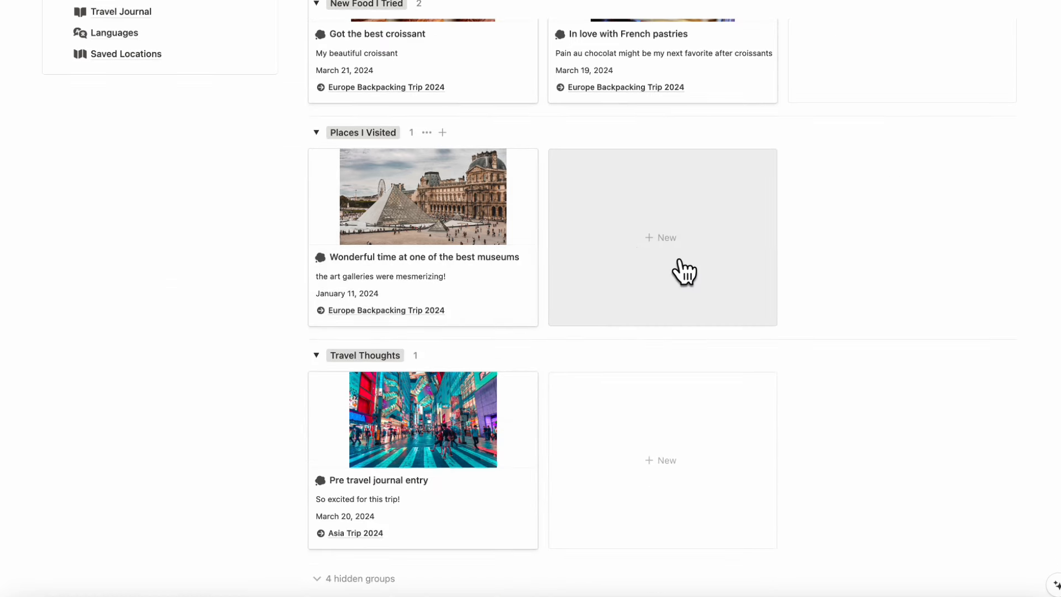
scroll(545, 415, "down", 8)
scroll(545, 414, "up", 19)
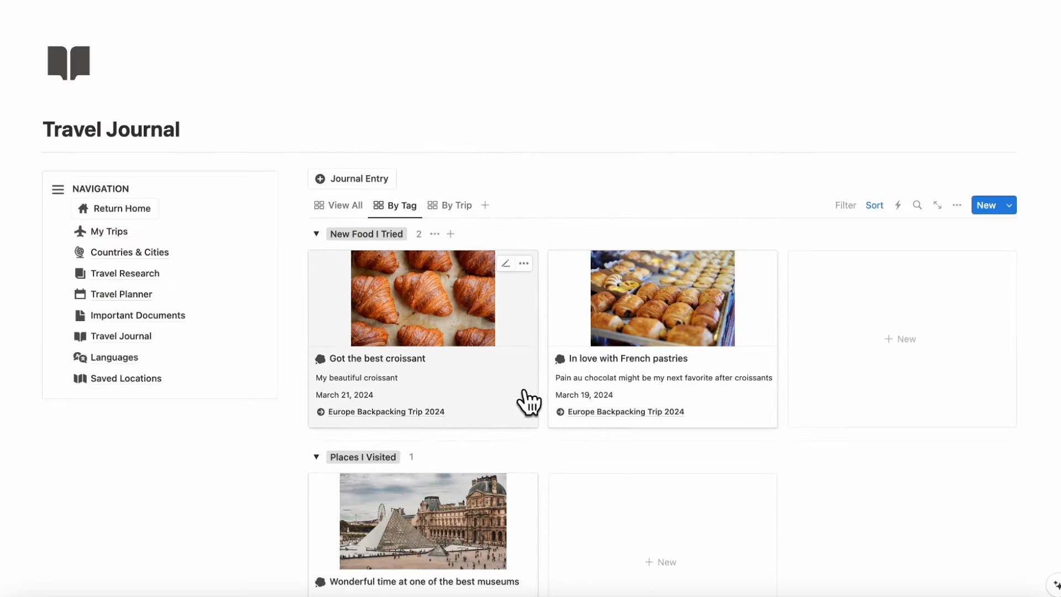
left_click(457, 215)
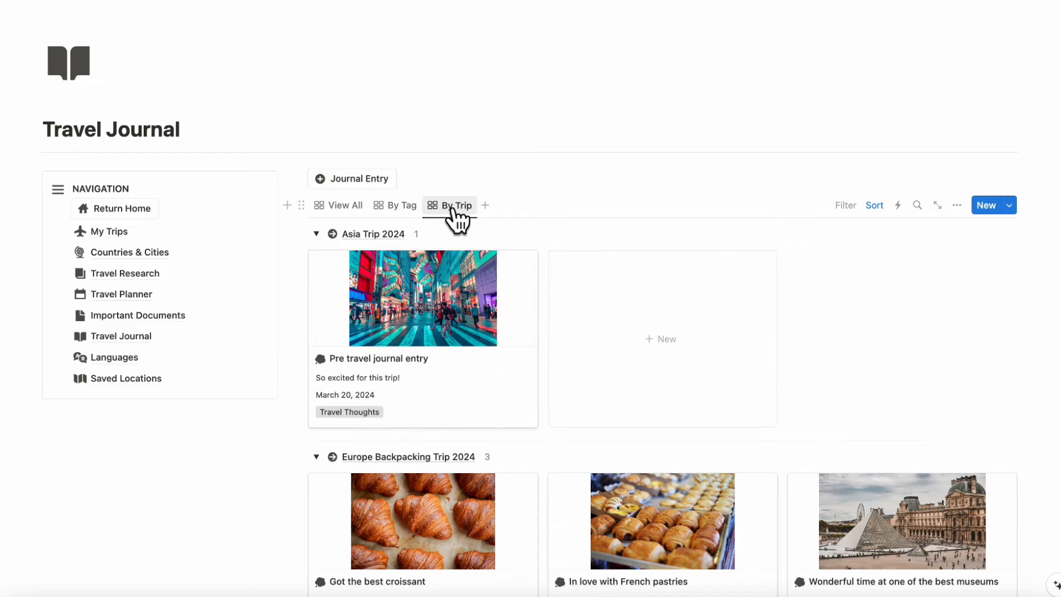
scroll(481, 265, "down", 10)
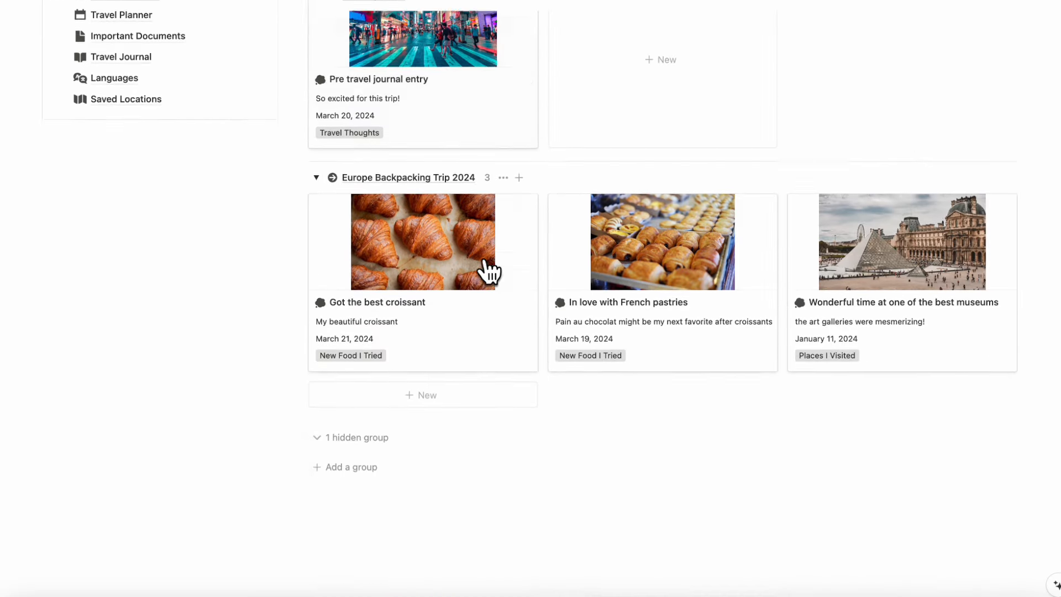
scroll(464, 239, "up", 10)
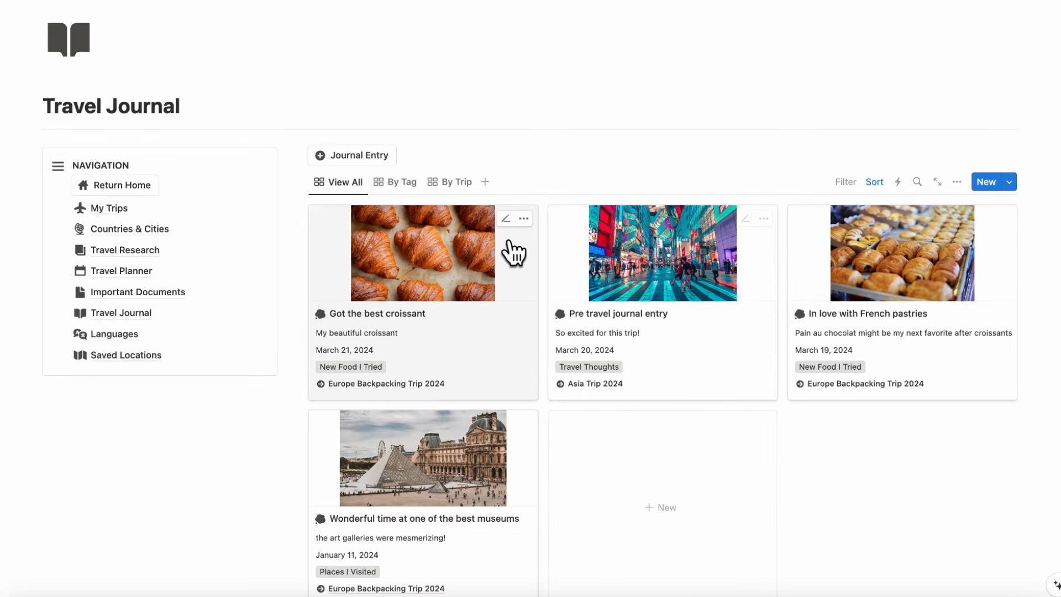
Create a new journal entry titled "New Entry"
left_click(370, 160)
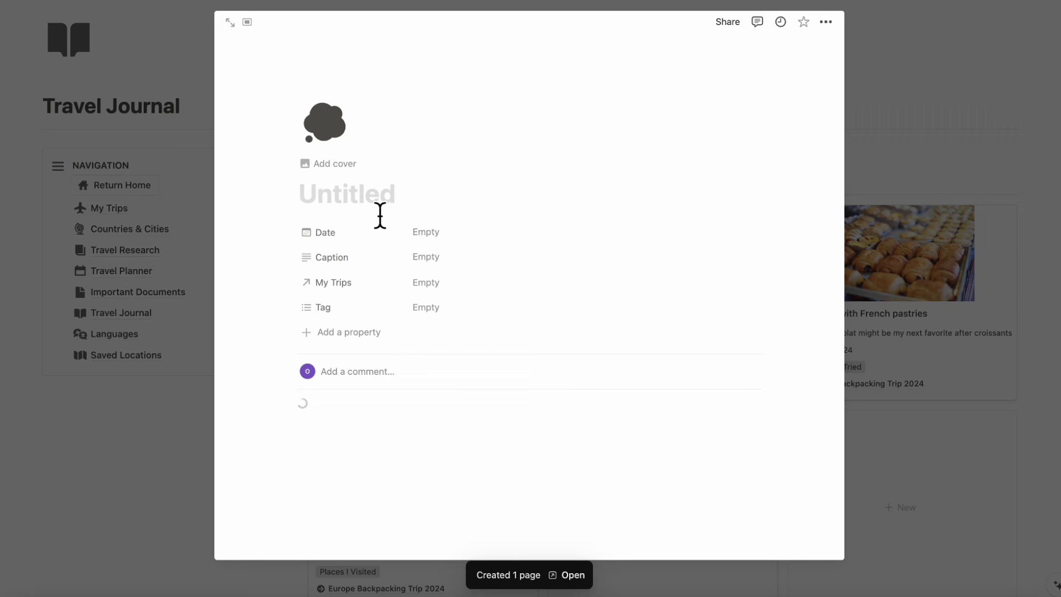
type("A")
key("BackSpace")
type("New")
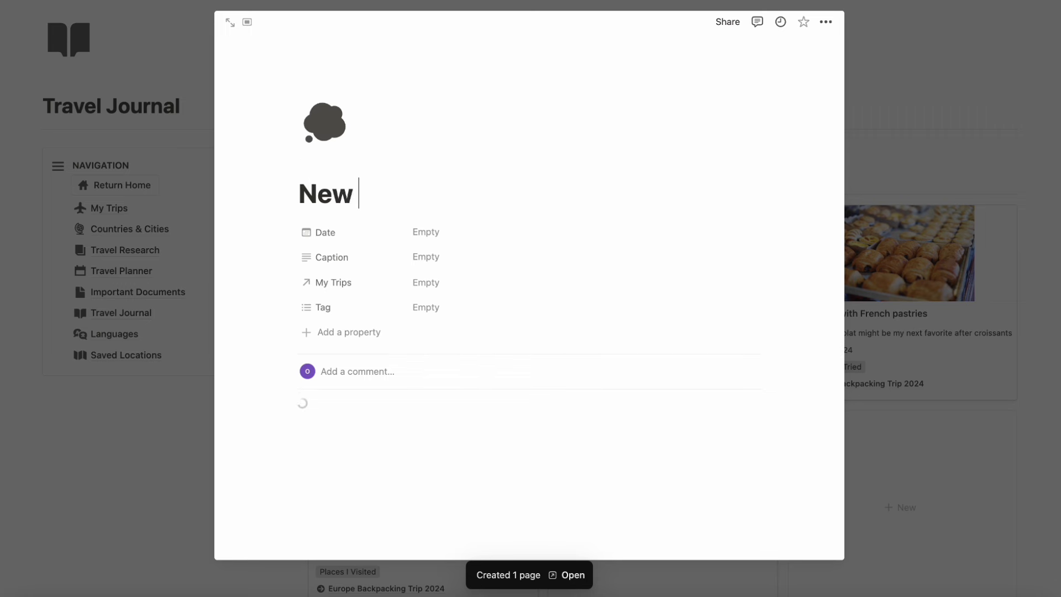
type(" Ent")
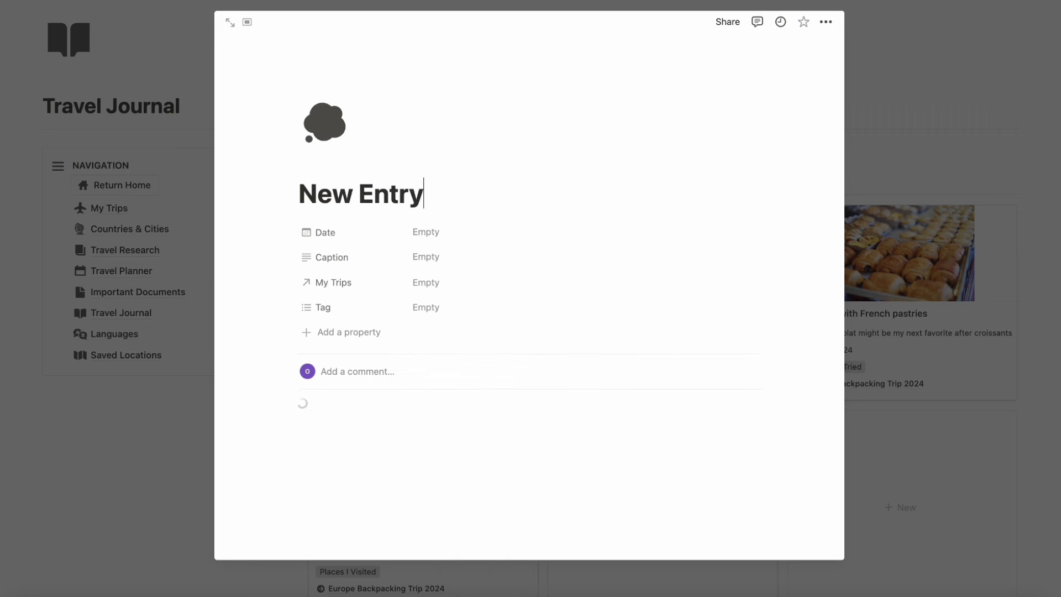
type("ry")
Date the journal entry March 20, 2024, link it to Asia Trip 2024 and close it
left_click(464, 233)
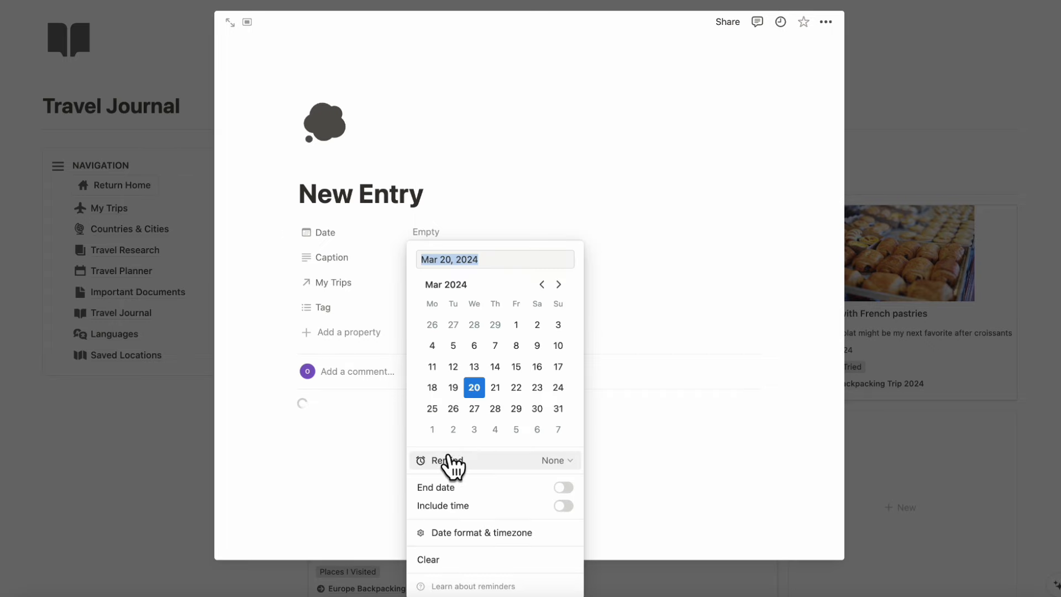
left_click(471, 390)
left_click(512, 238)
left_click(467, 283)
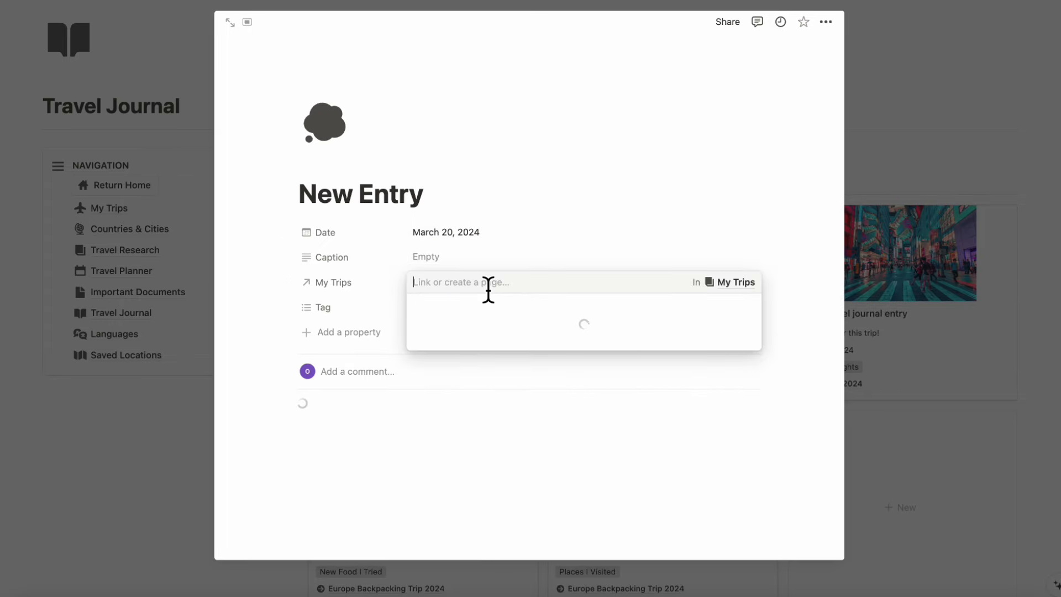
left_click(486, 330)
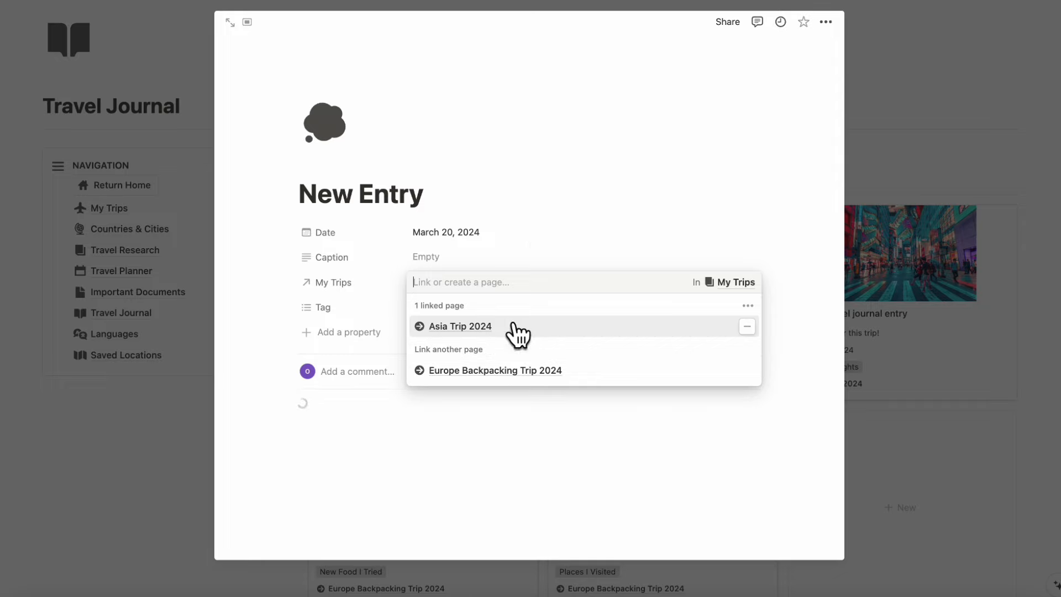
left_click(535, 254)
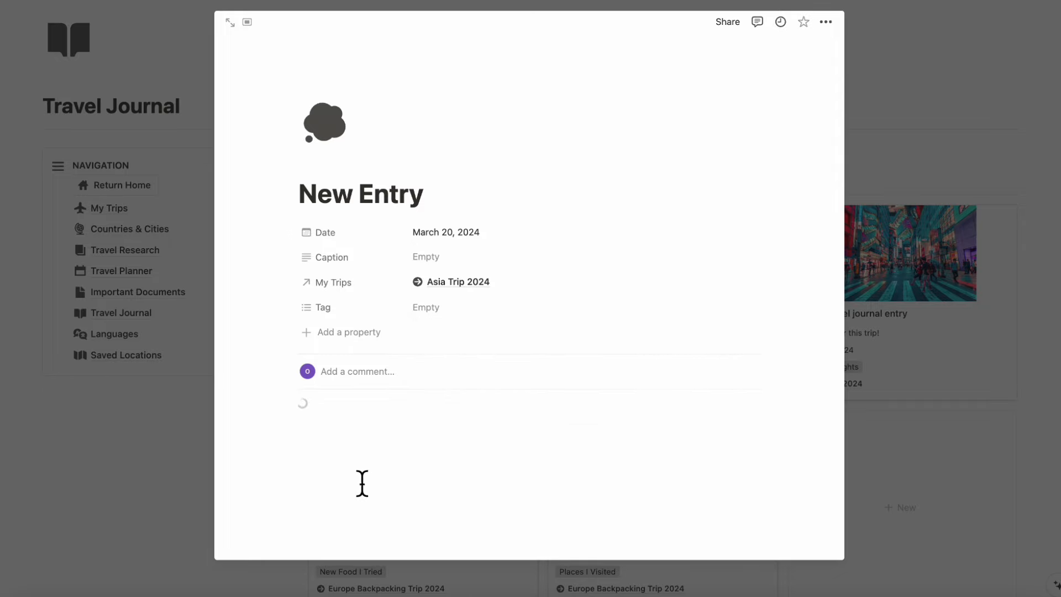
left_click(889, 162)
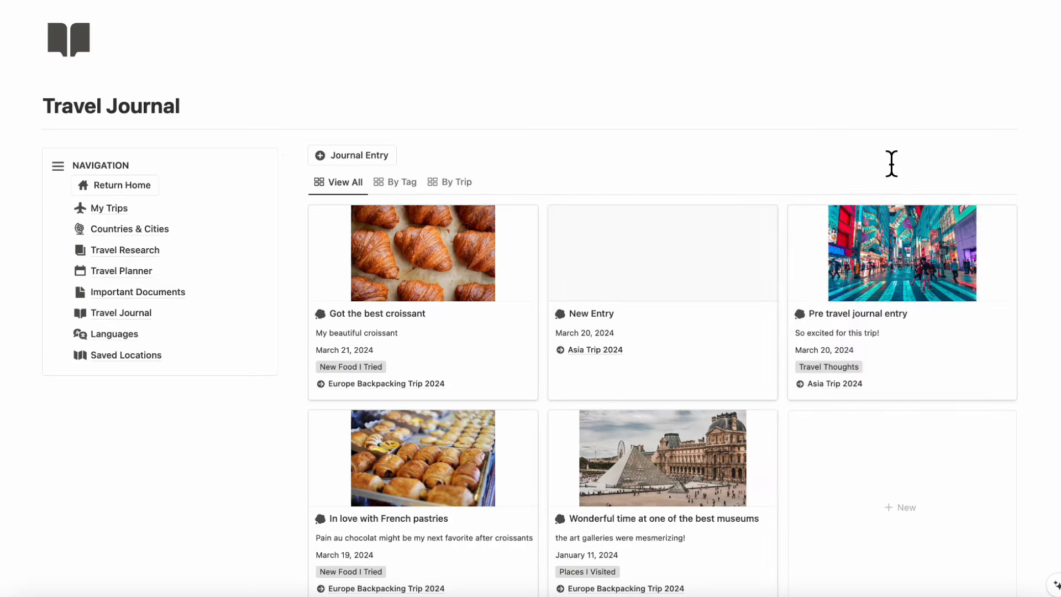
Move the "New Entry" journal entry to the trash
scroll(839, 320, "down", 3)
scroll(680, 190, "up", 2)
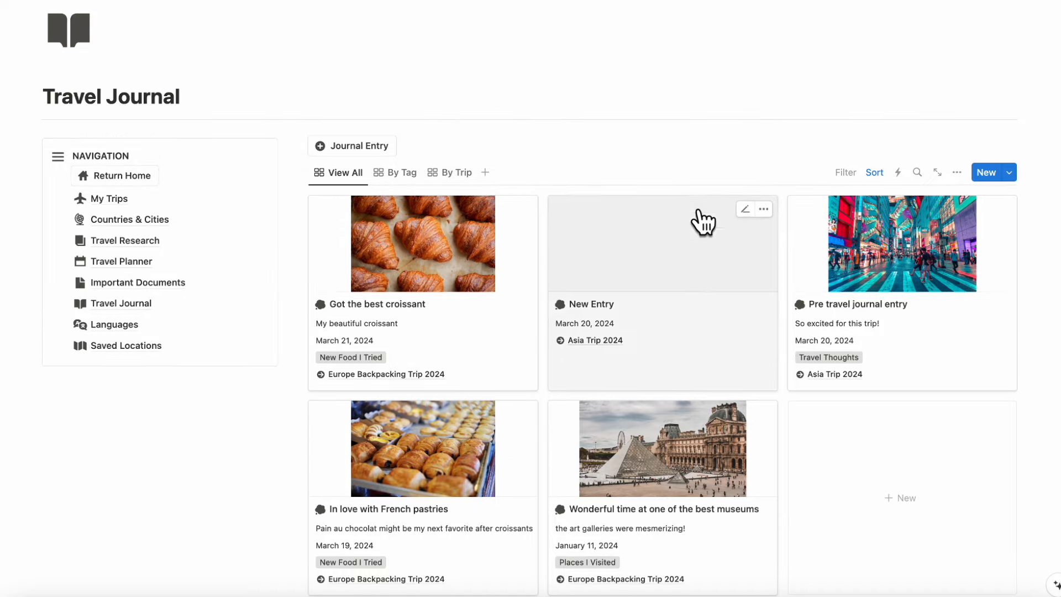
left_click(451, 173)
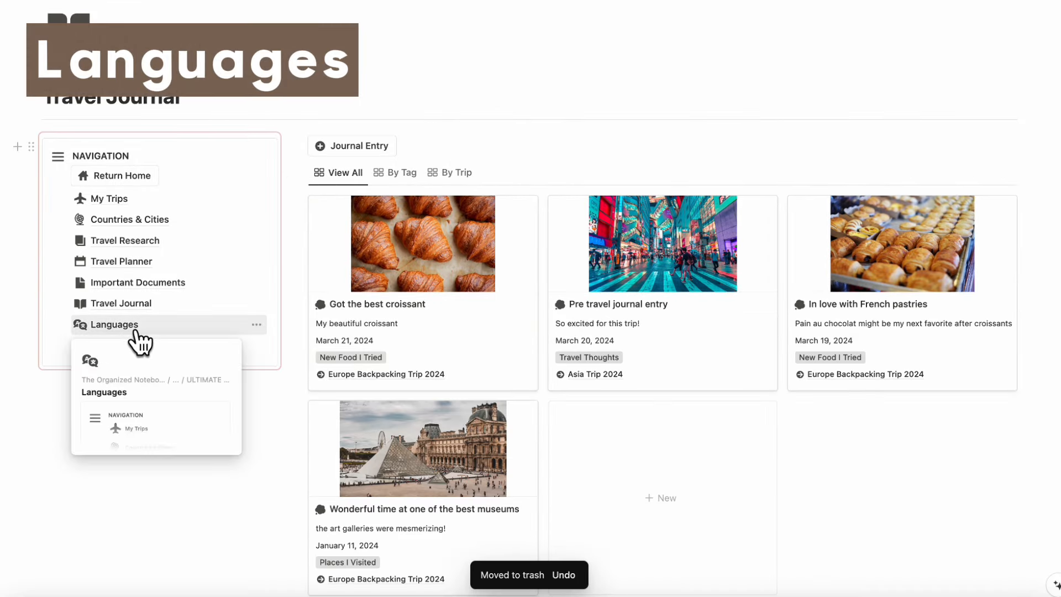
Open the Languages page and look over the notes, vocabulary and media sections of the Japanese entry
left_click(113, 327)
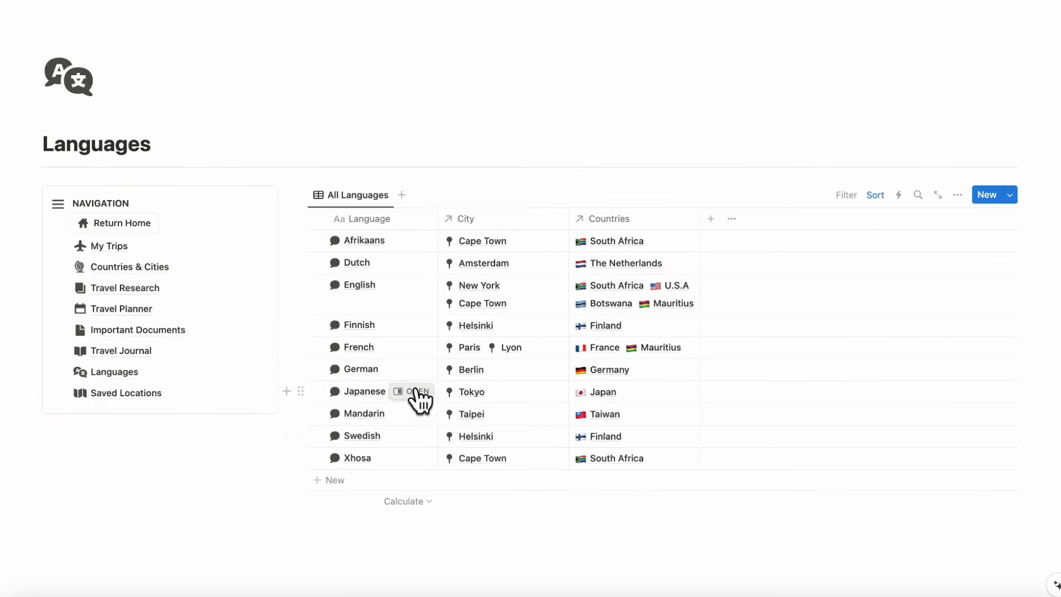
left_click(412, 391)
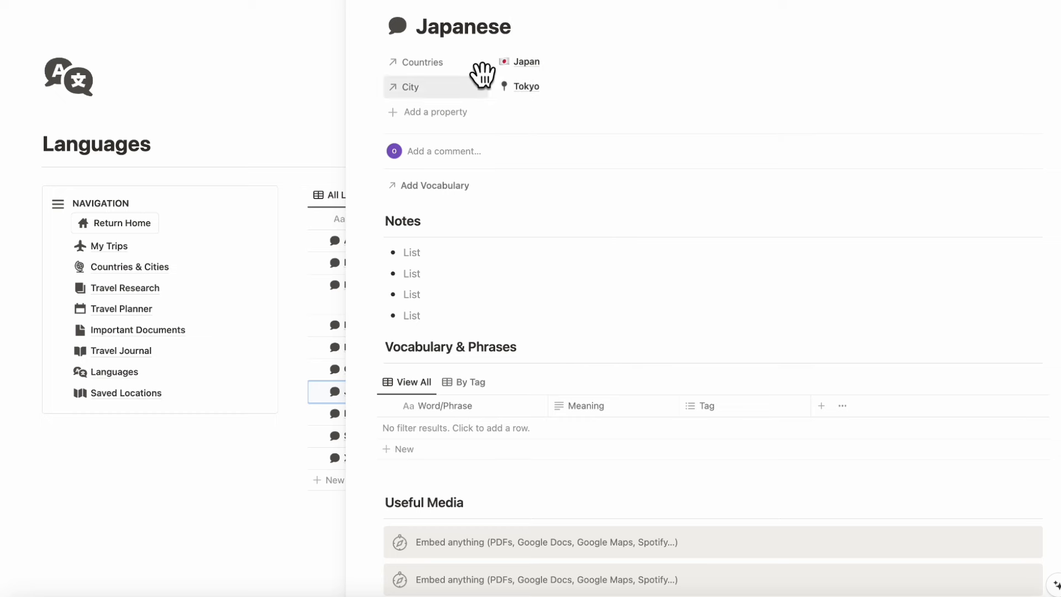
scroll(503, 161, "down", 3)
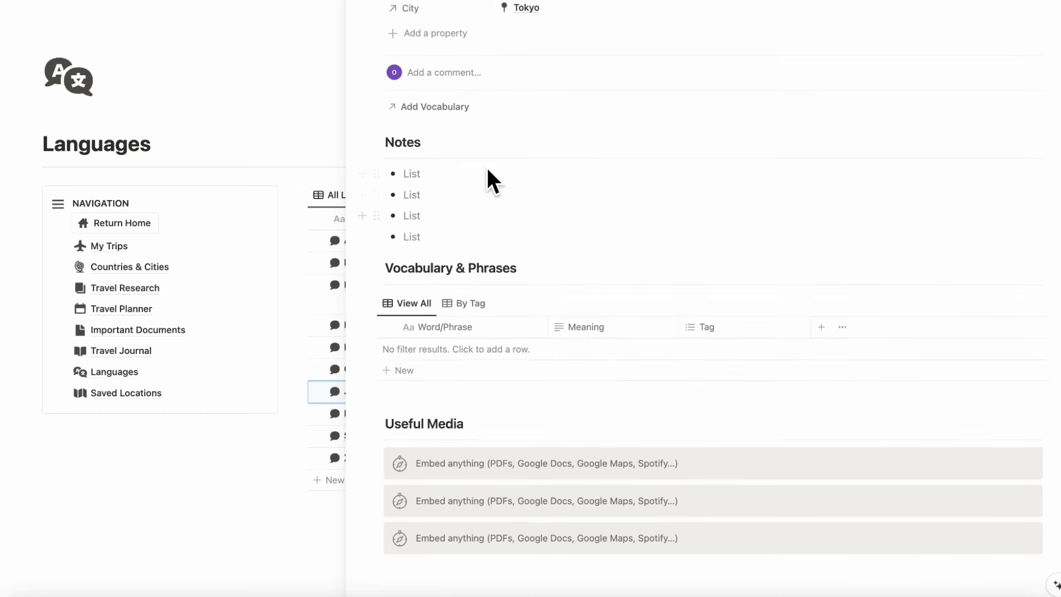
Add the phrase "Konnichiwa" to the Japanese vocabulary with the meaning "Hello" and the tag Beginner Phrases
left_click(471, 374)
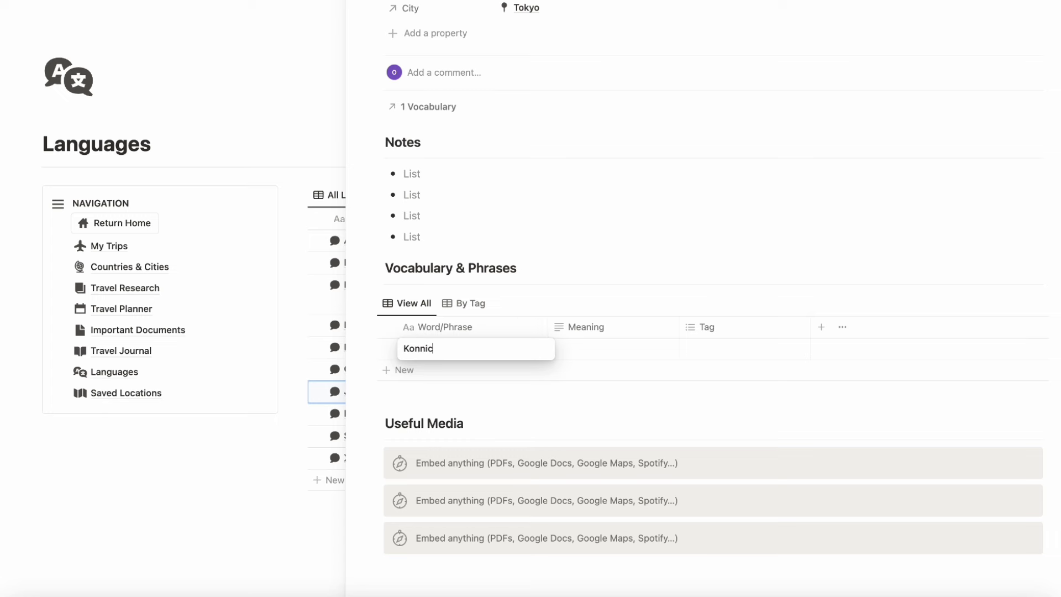
left_click(611, 353)
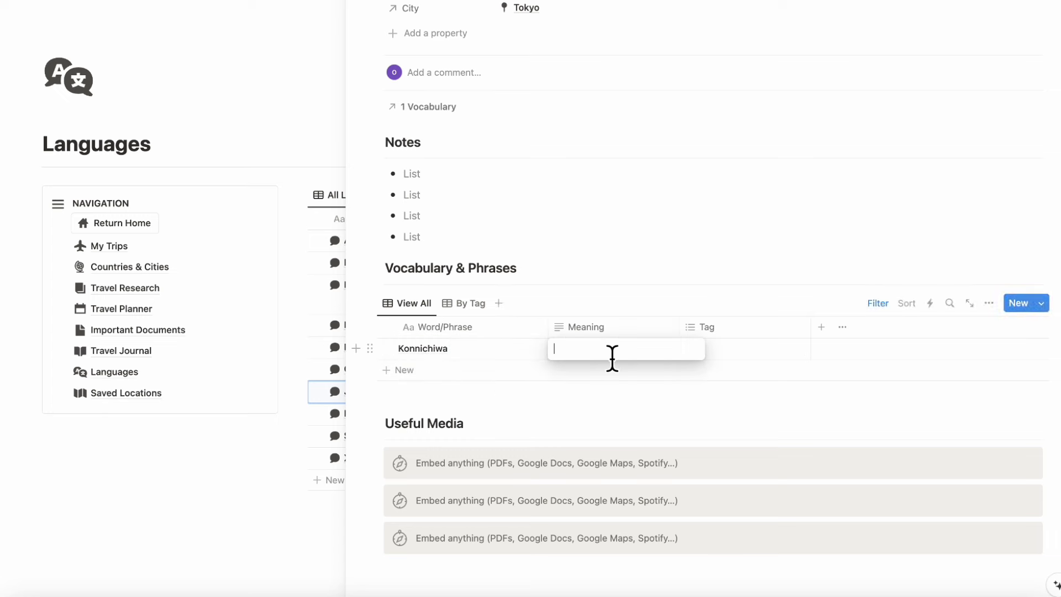
type("Hello")
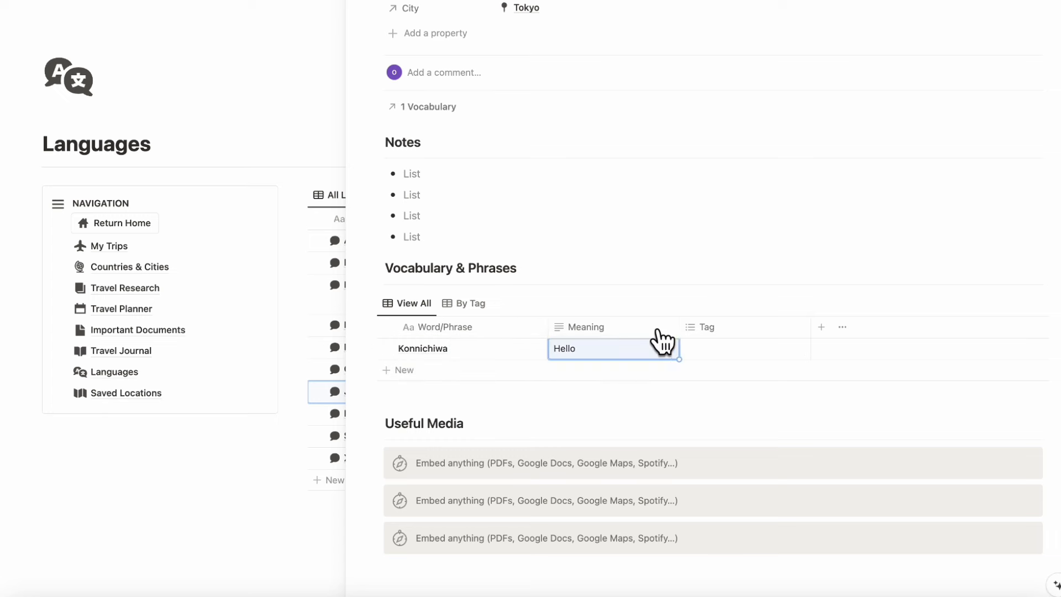
left_click(730, 351)
left_click(752, 393)
key("Escape")
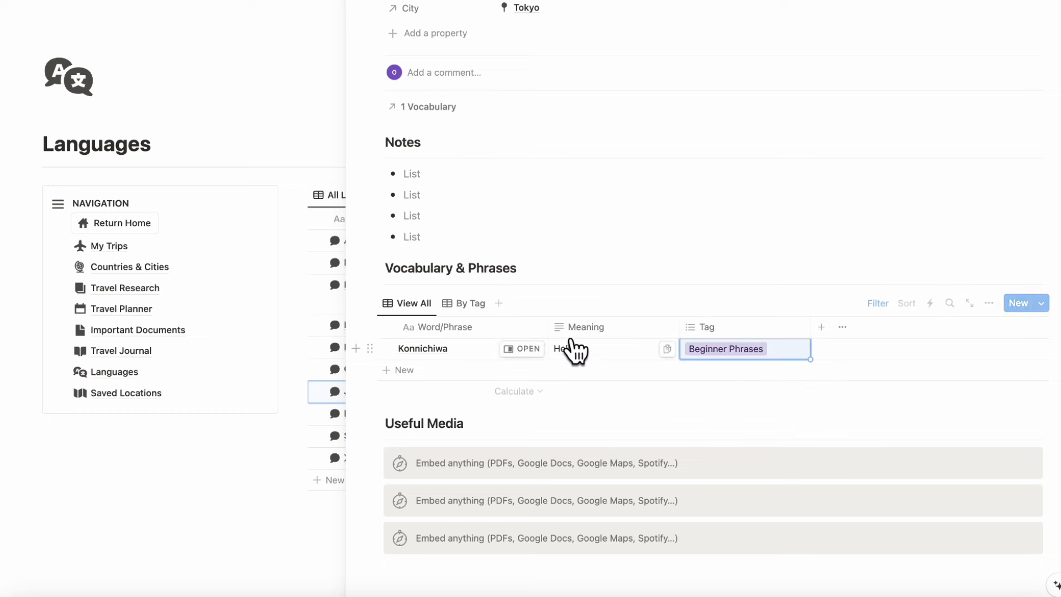
Look over the Japanese vocabulary grouped by tag, return to the full list and close the language entry
left_click(468, 309)
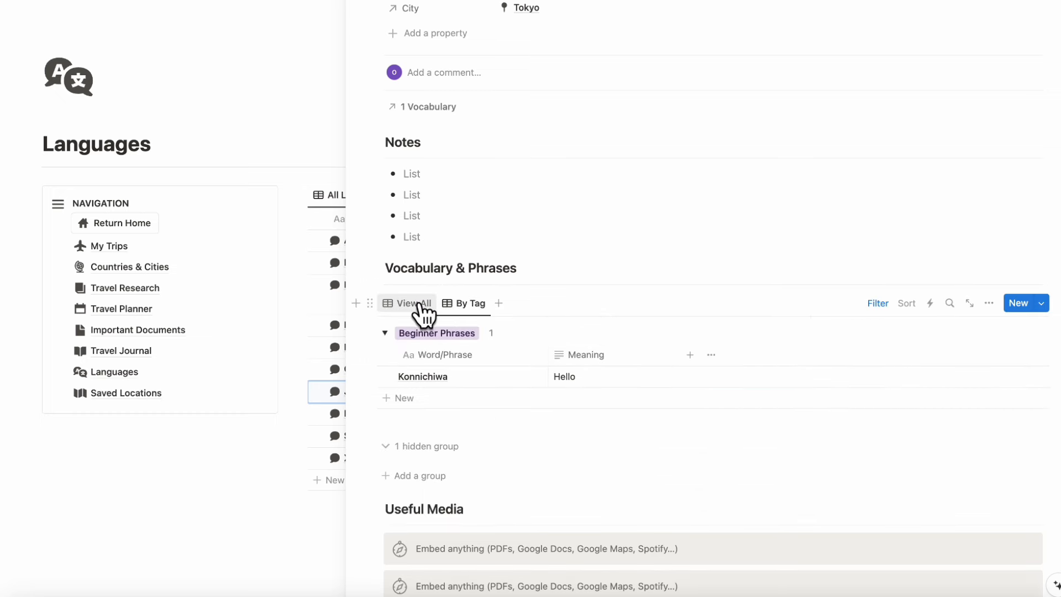
left_click(415, 305)
scroll(441, 376, "up", 2)
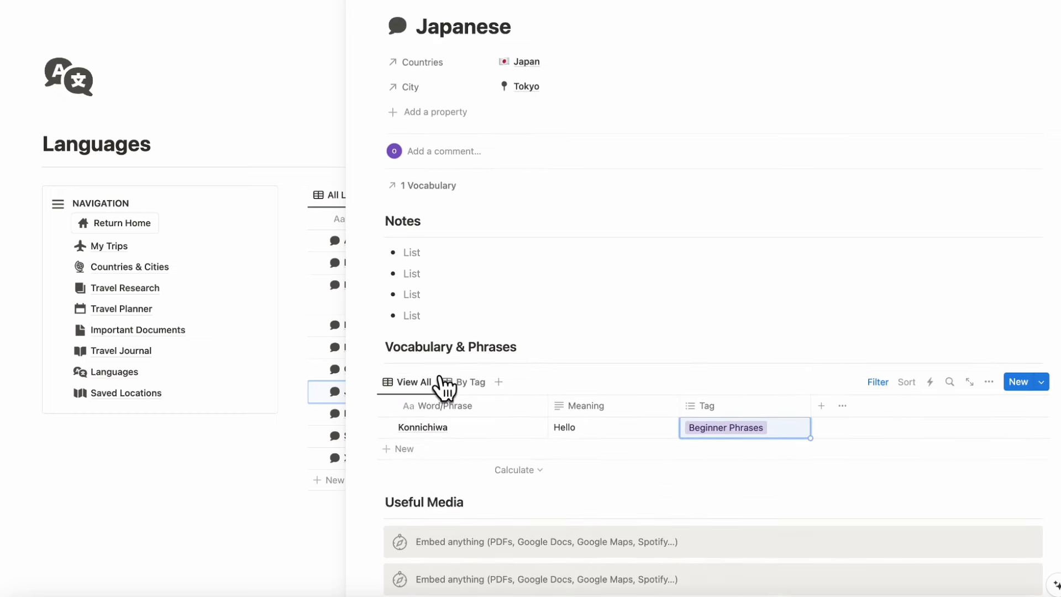
left_click(366, 1)
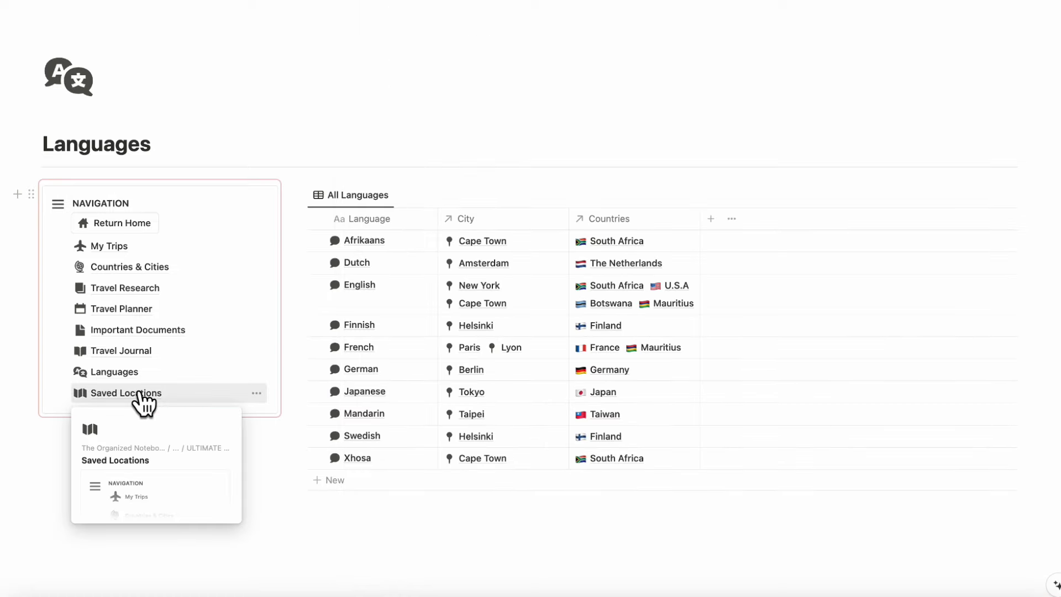
Open the Saved Locations page and look over the locations by city, by type and in the full view
left_click(141, 394)
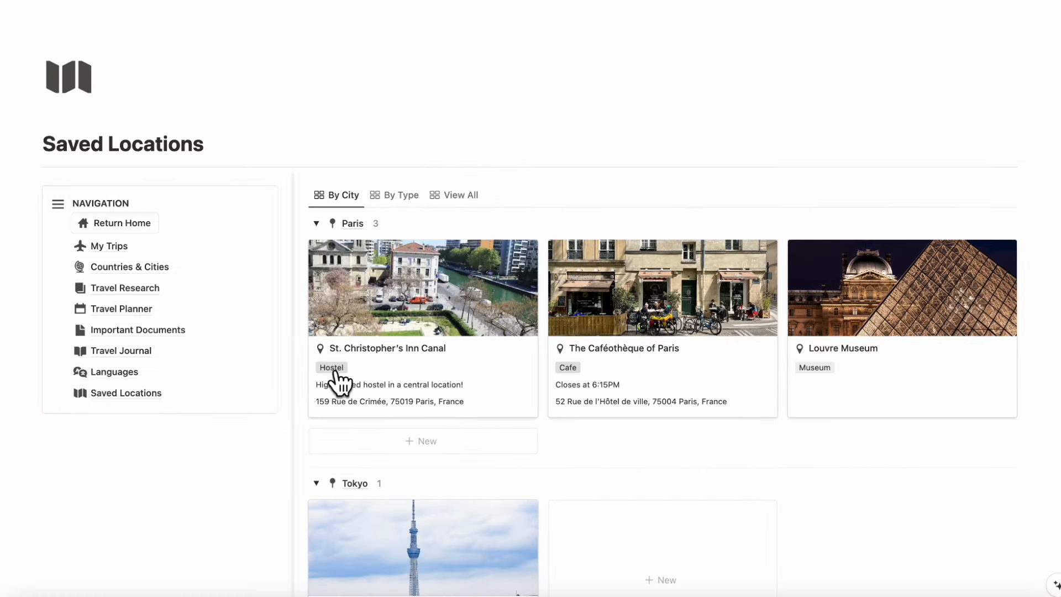
scroll(403, 302, "down", 3)
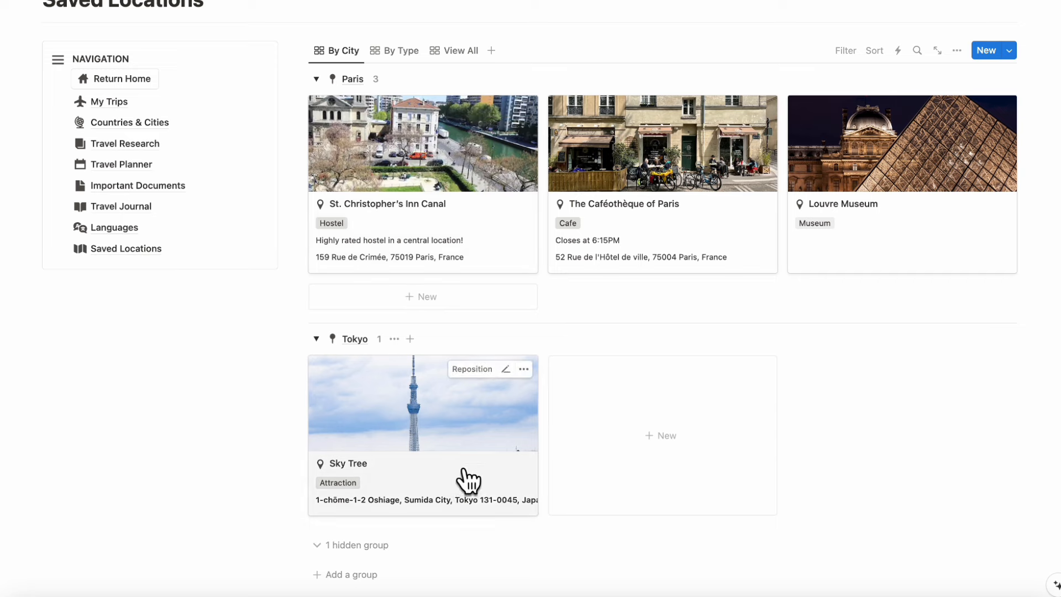
scroll(460, 484, "up", 3)
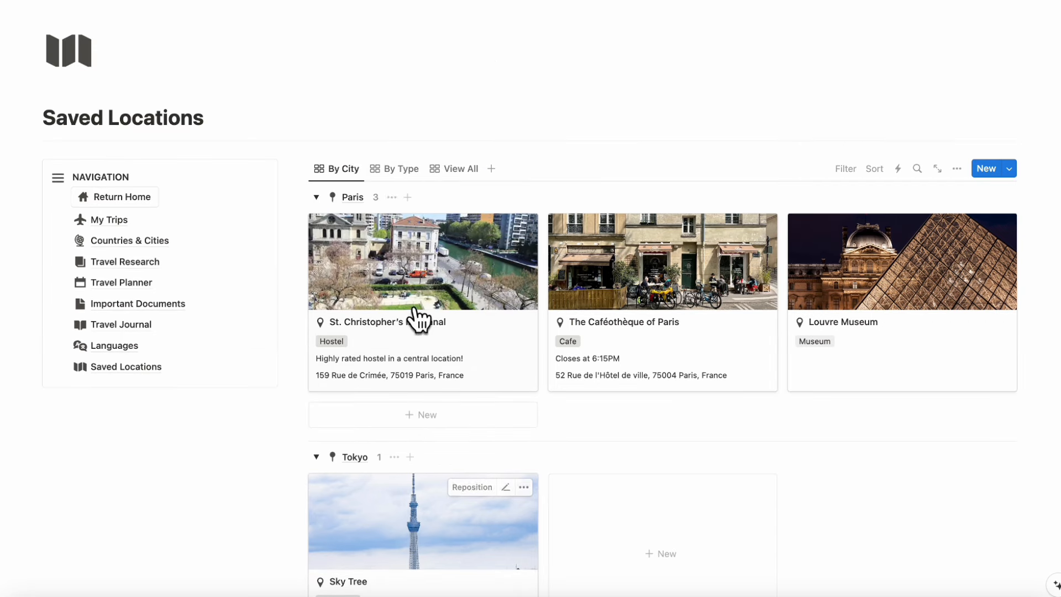
left_click(400, 169)
scroll(420, 260, "down", 1)
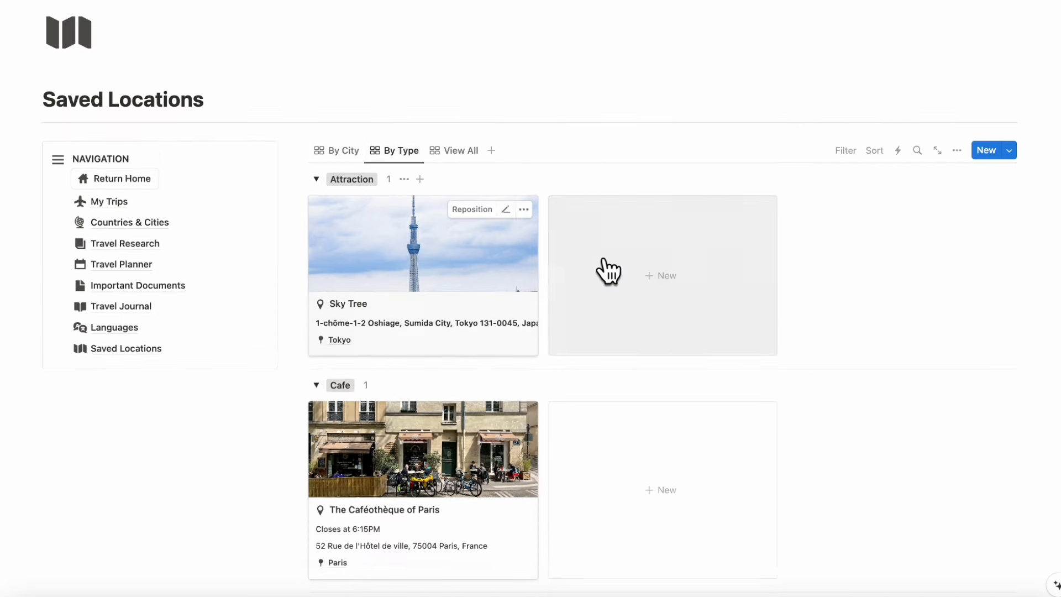
scroll(543, 379, "up", 1)
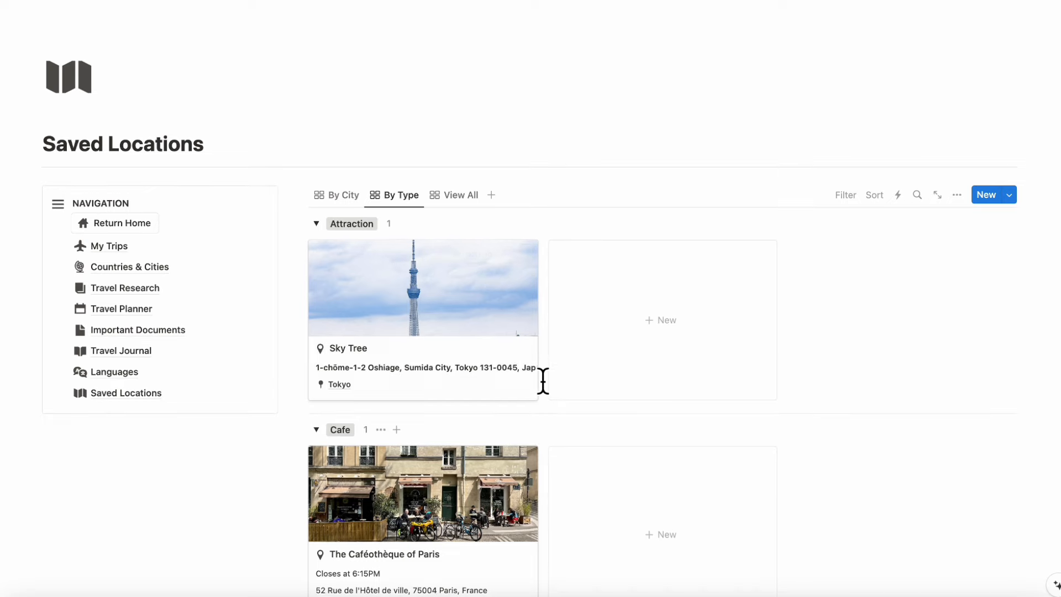
left_click(458, 205)
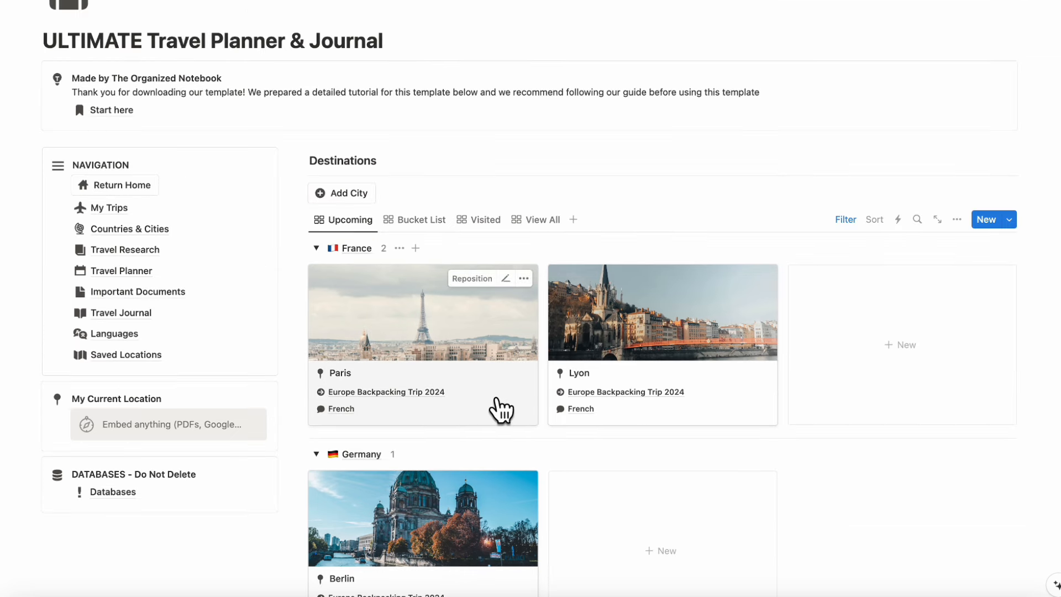
Open the Paris destination from the home page, follow its Indify link and log in to the Indify site
left_click(496, 410)
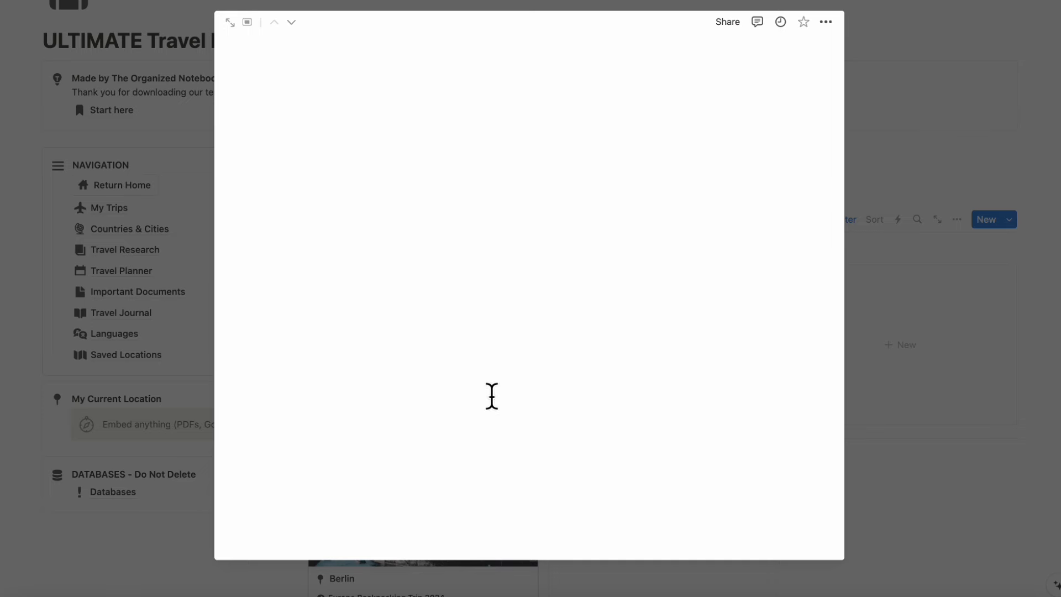
mouse_move(378, 227)
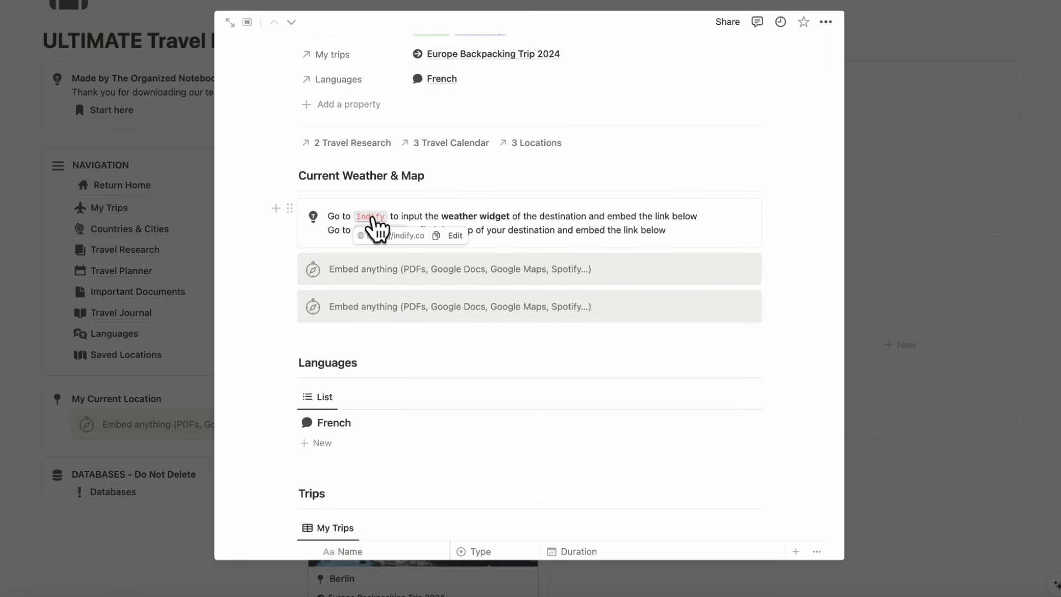
left_click(372, 217)
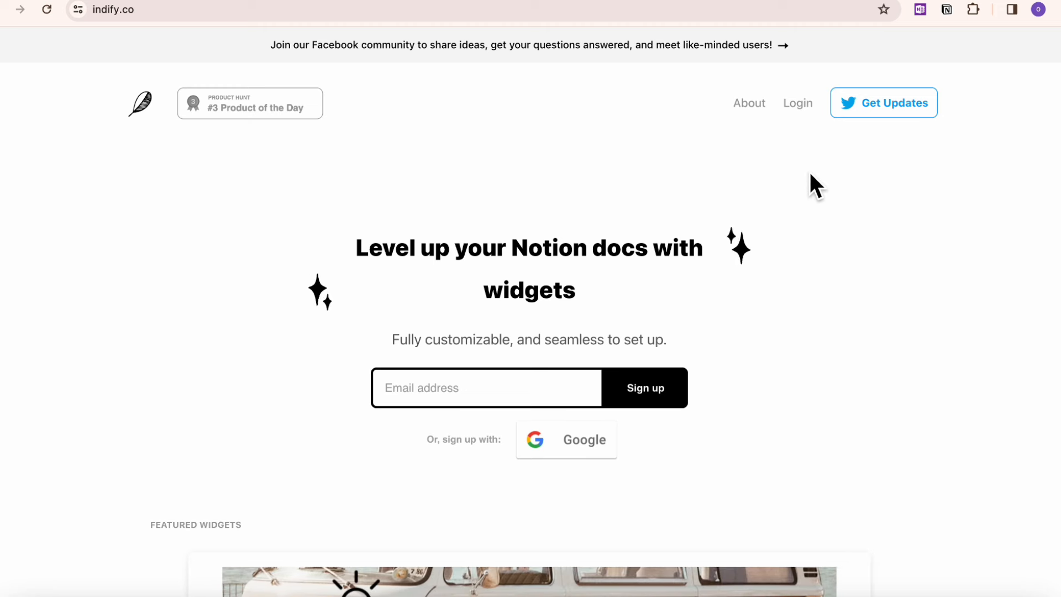
left_click(803, 106)
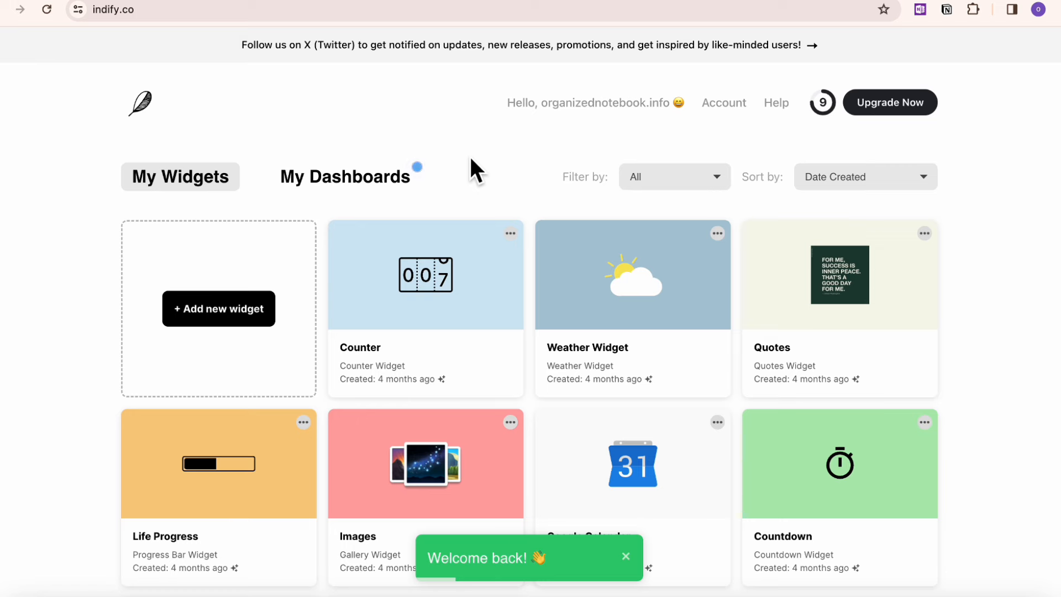
Create a new Weather widget in Indify titled "Paris Weather"
left_click(246, 312)
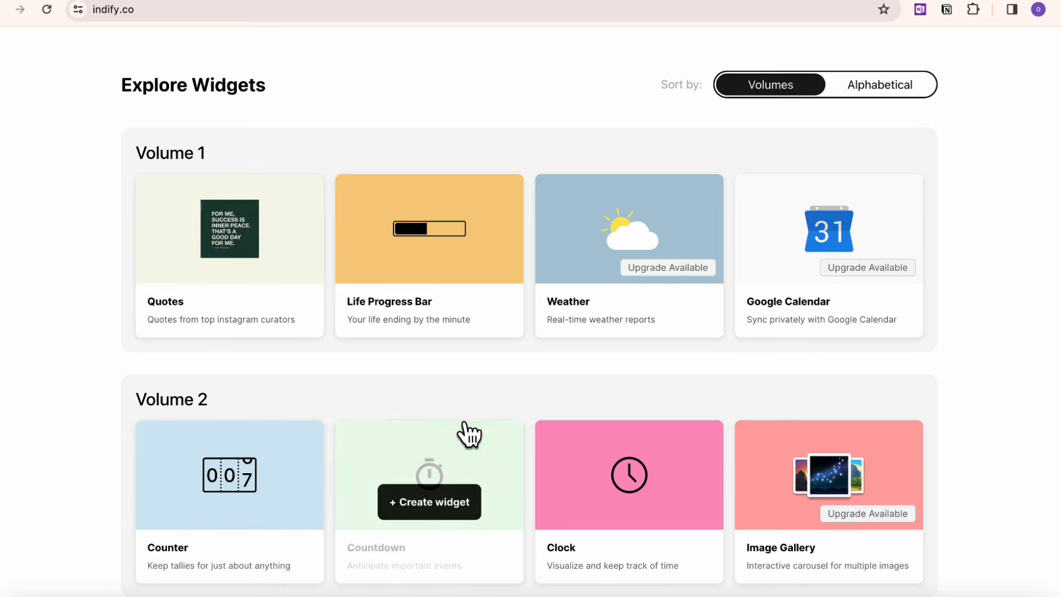
left_click(658, 323)
left_click(536, 325)
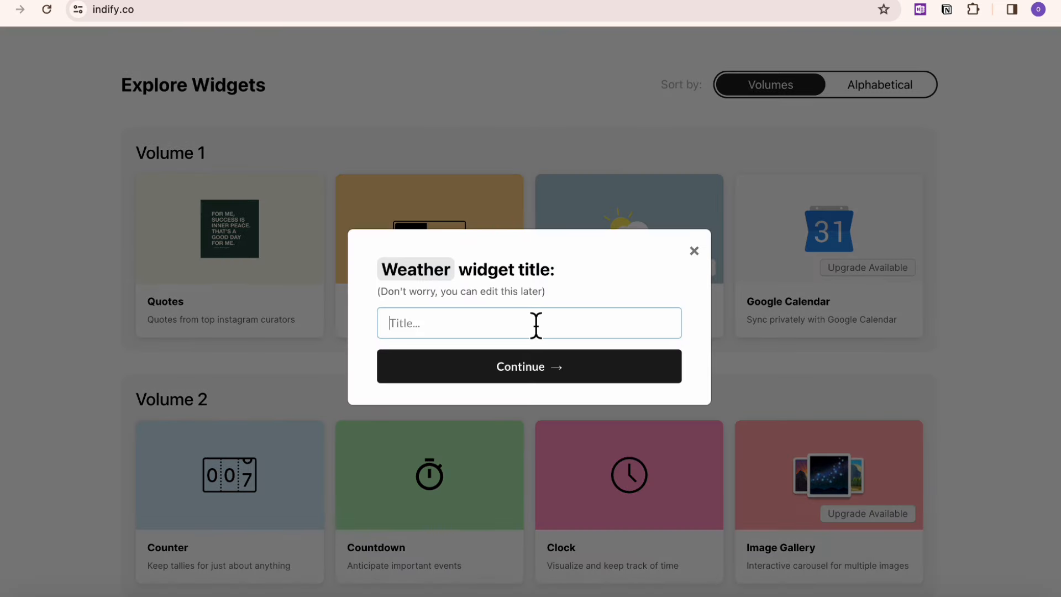
type("Paris Weather")
left_click(540, 371)
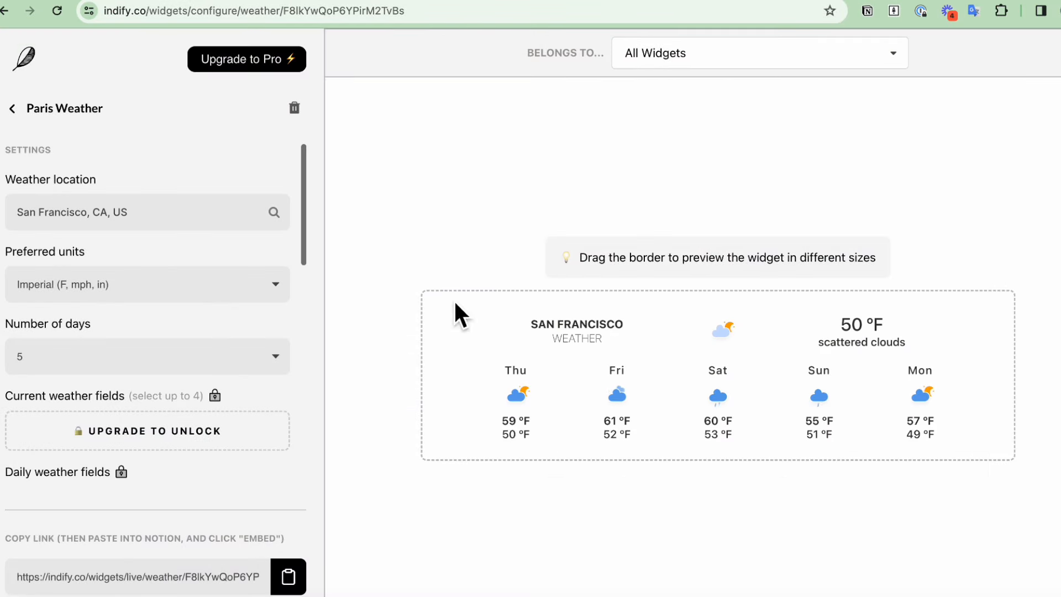
Set the widget's weather location to Paris, France
triple_click(122, 208)
type("Pari")
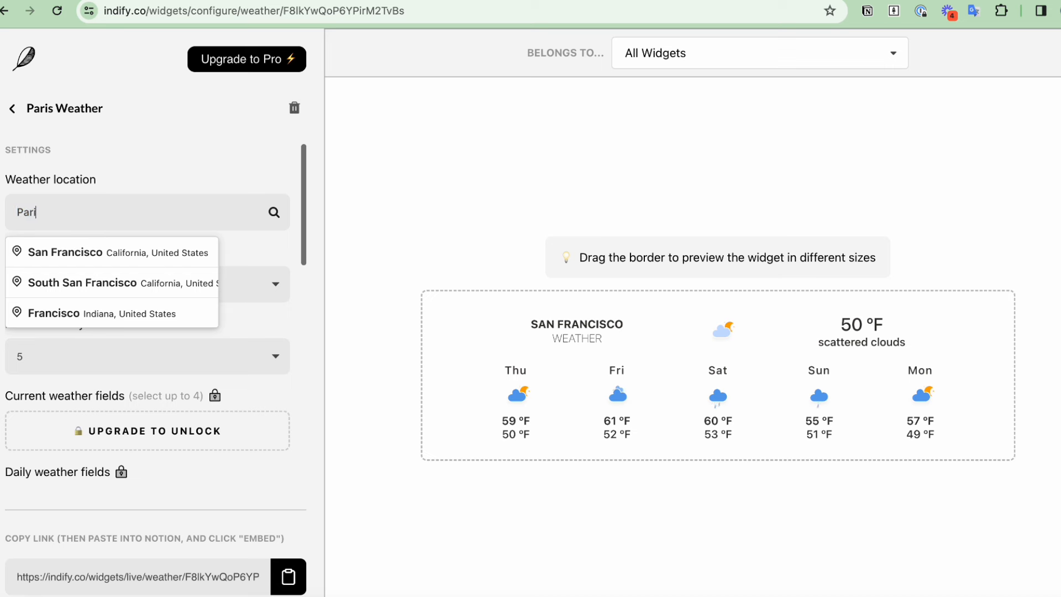
type("s")
left_click(157, 250)
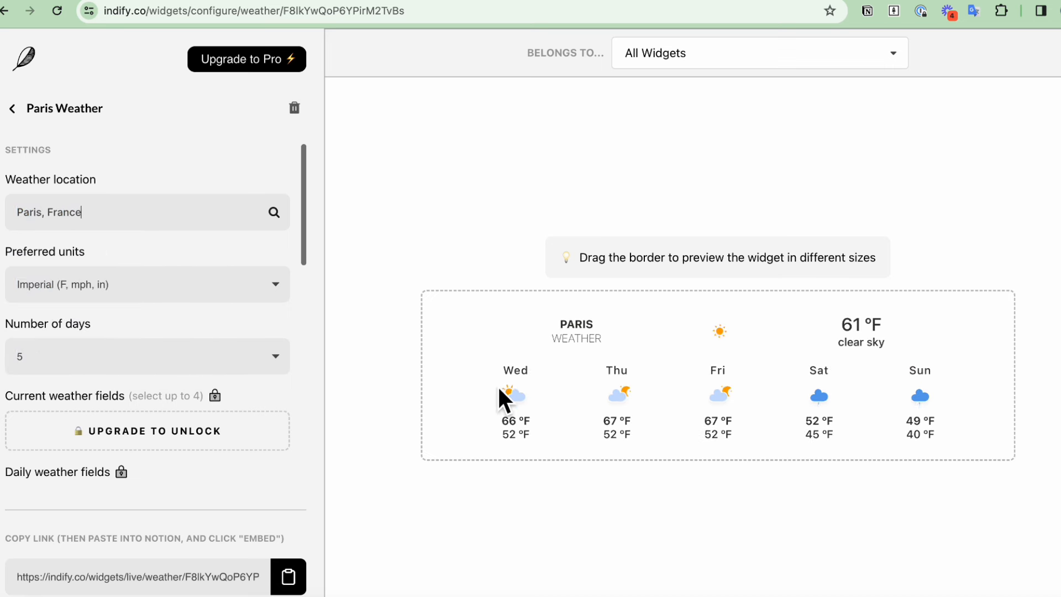
Review the widget settings, copy its link and embed it in the first empty embed block of the Paris page in Notion
scroll(225, 375, "down", 2)
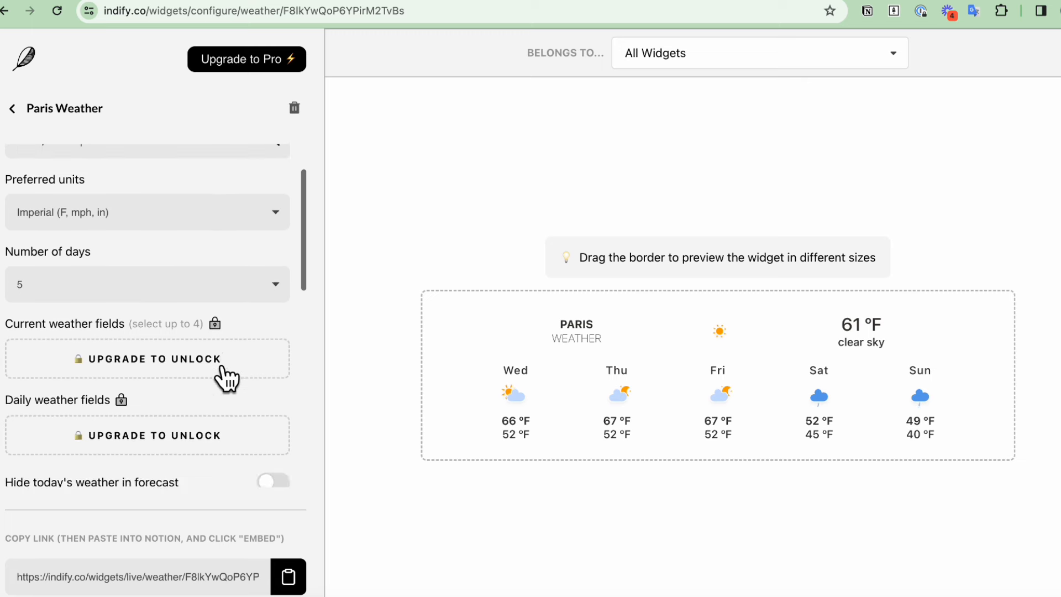
scroll(226, 354, "up", 1)
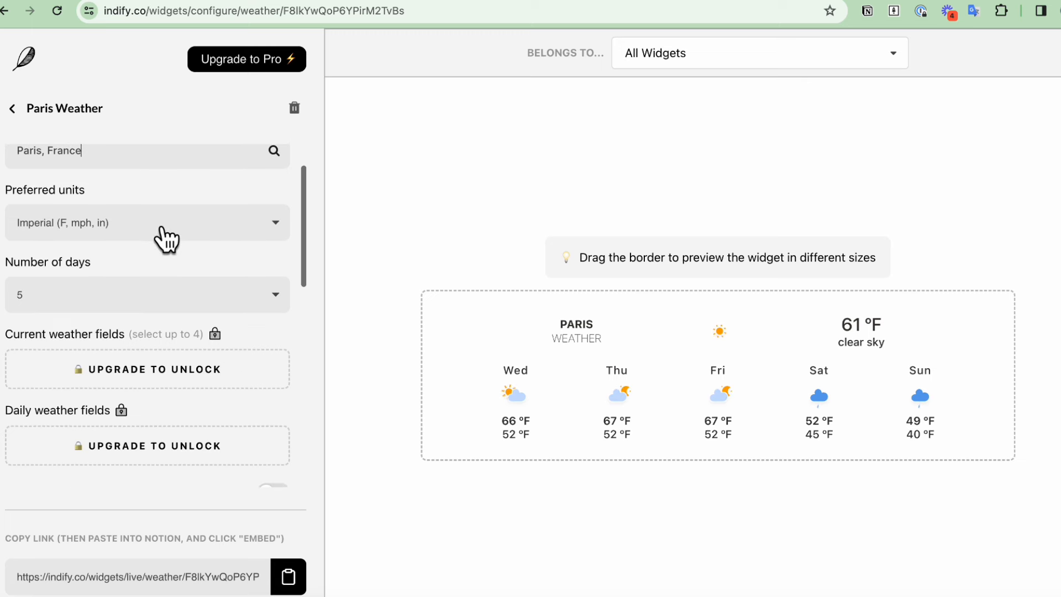
scroll(154, 326, "down", 10)
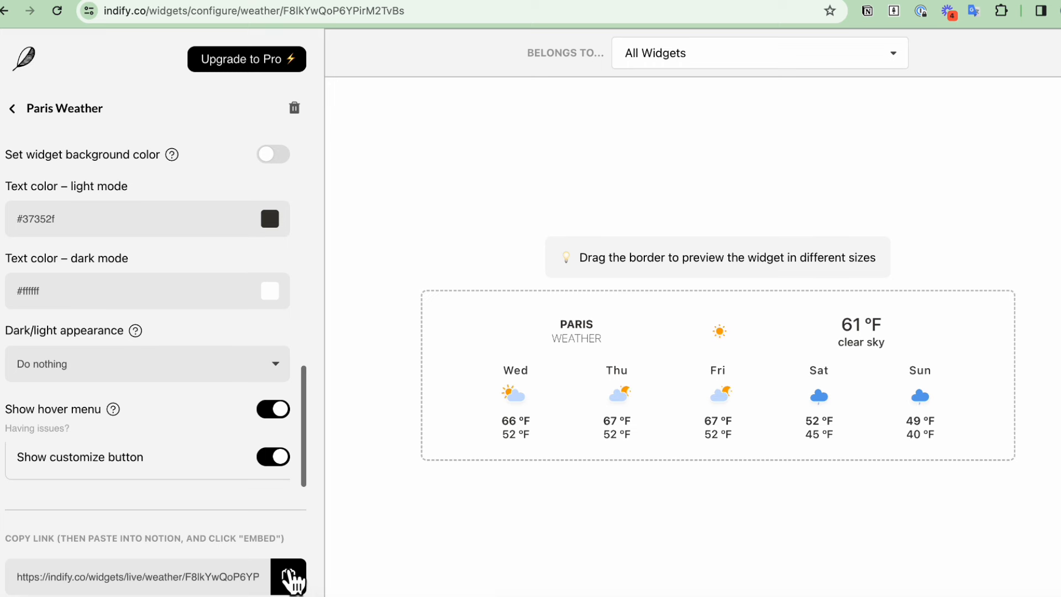
left_click(296, 578)
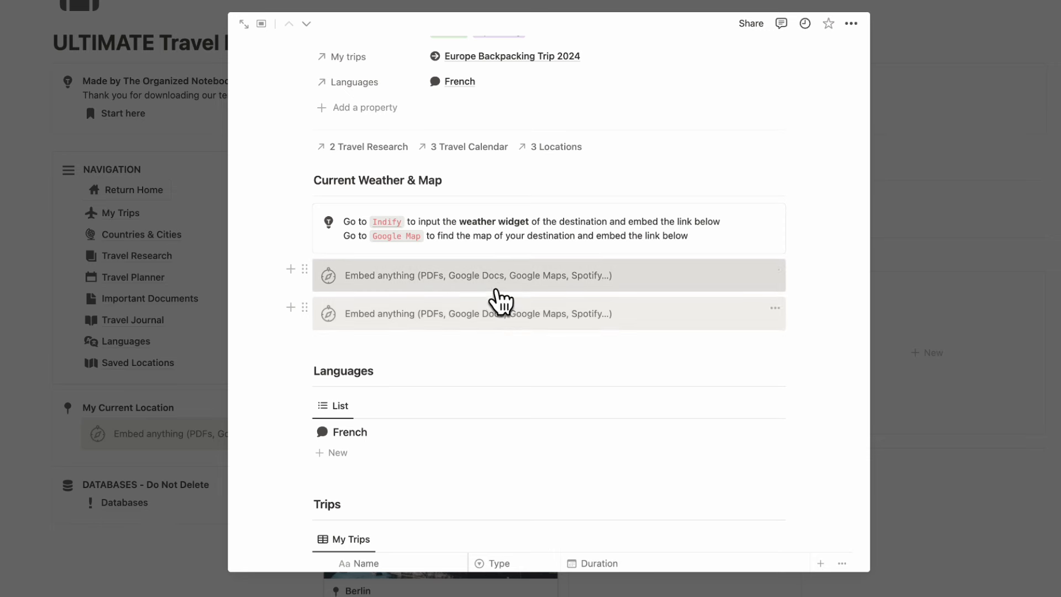
left_click(504, 285)
key("super+v")
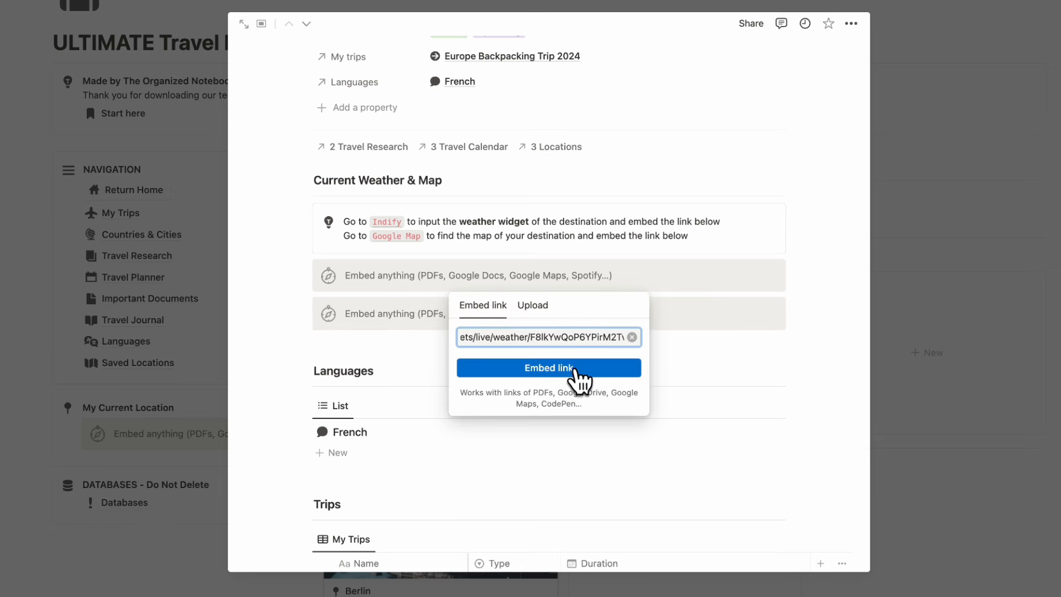
left_click(569, 368)
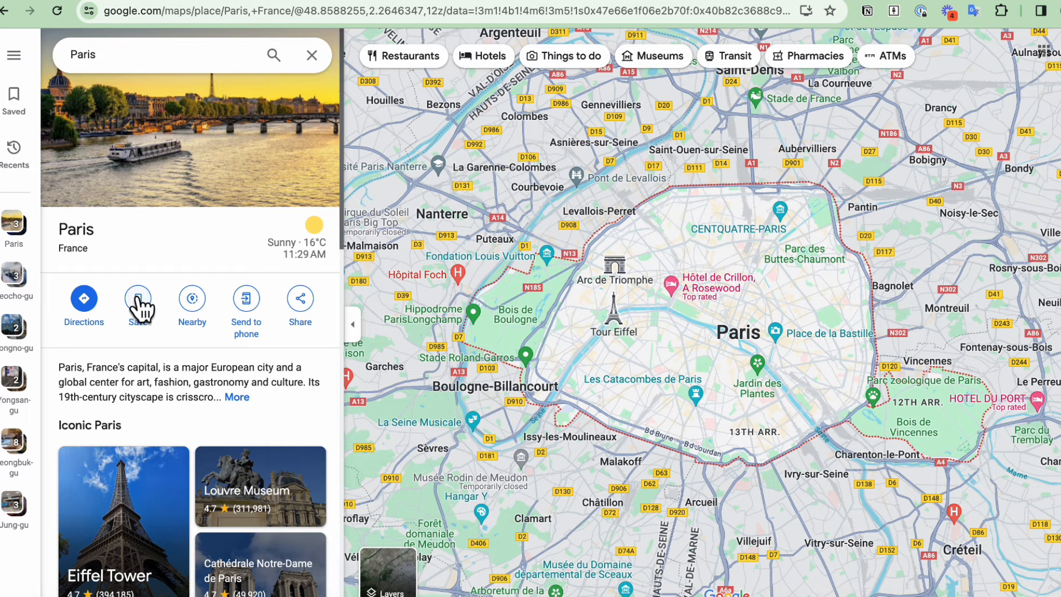
Copy the share link for Paris from Google Maps and embed it below the weather widget on the Notion Paris page
left_click(306, 296)
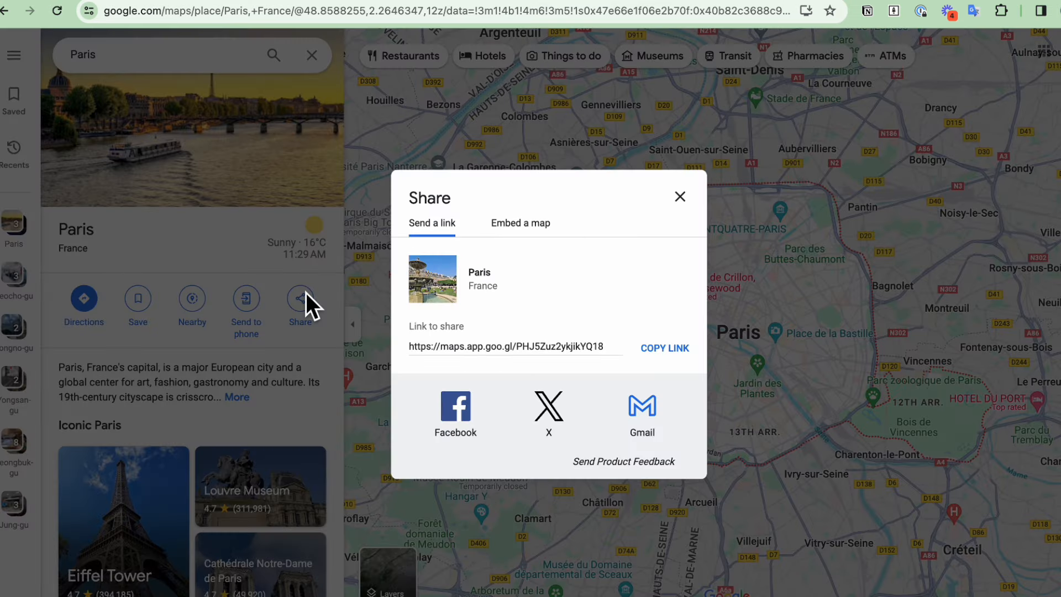
left_click(672, 349)
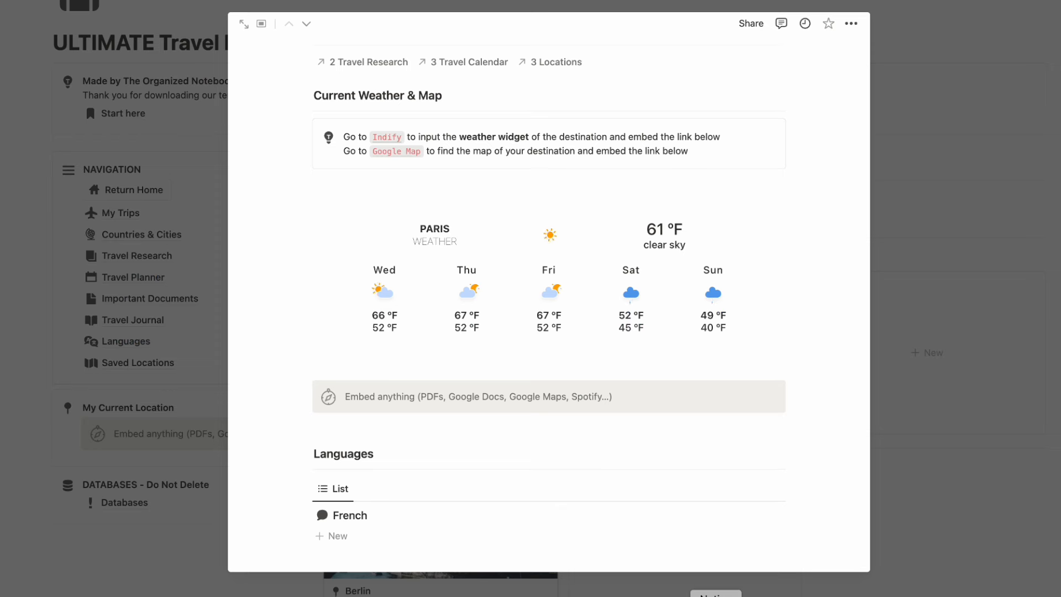
left_click(433, 408)
key("super+v")
key("Return")
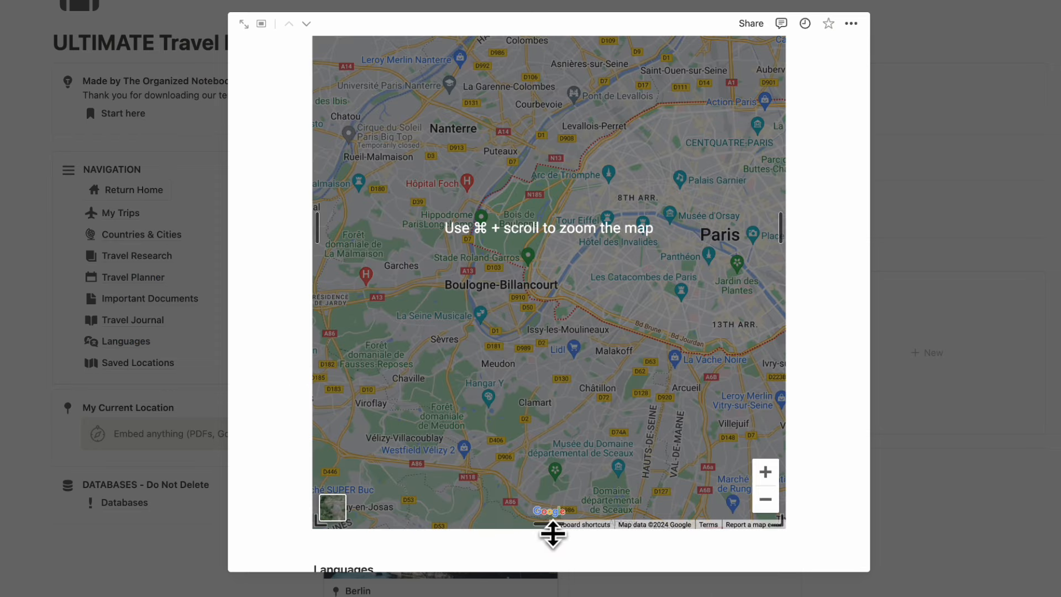
Reduce the height of the embedded Paris map to a compact strip below the weather widget
left_click_drag(552, 533, 550, 182)
scroll(549, 268, "up", 5)
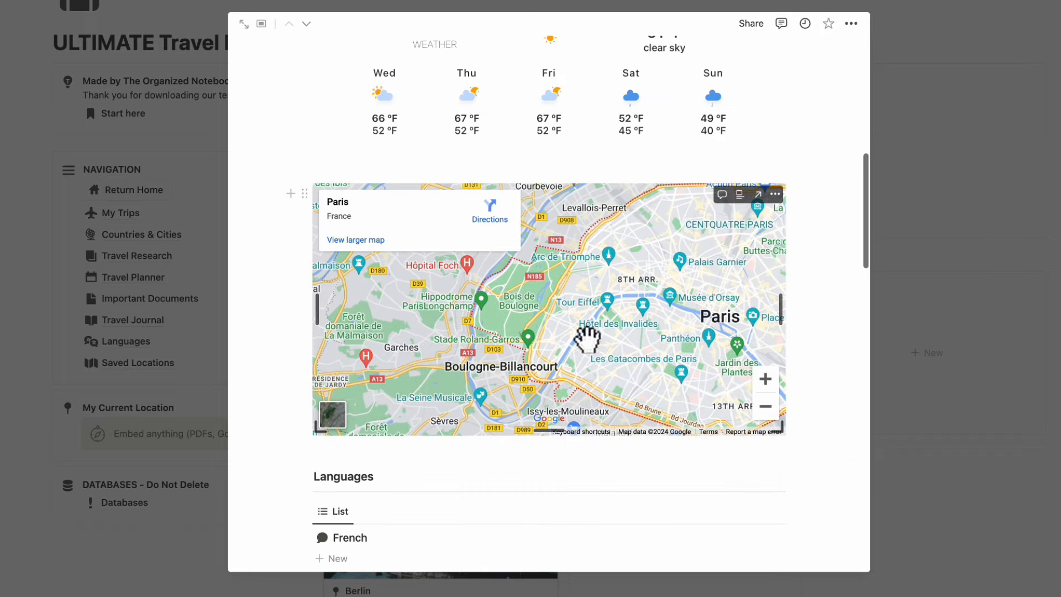
left_click_drag(573, 441, 574, 380)
scroll(573, 429, "up", 4)
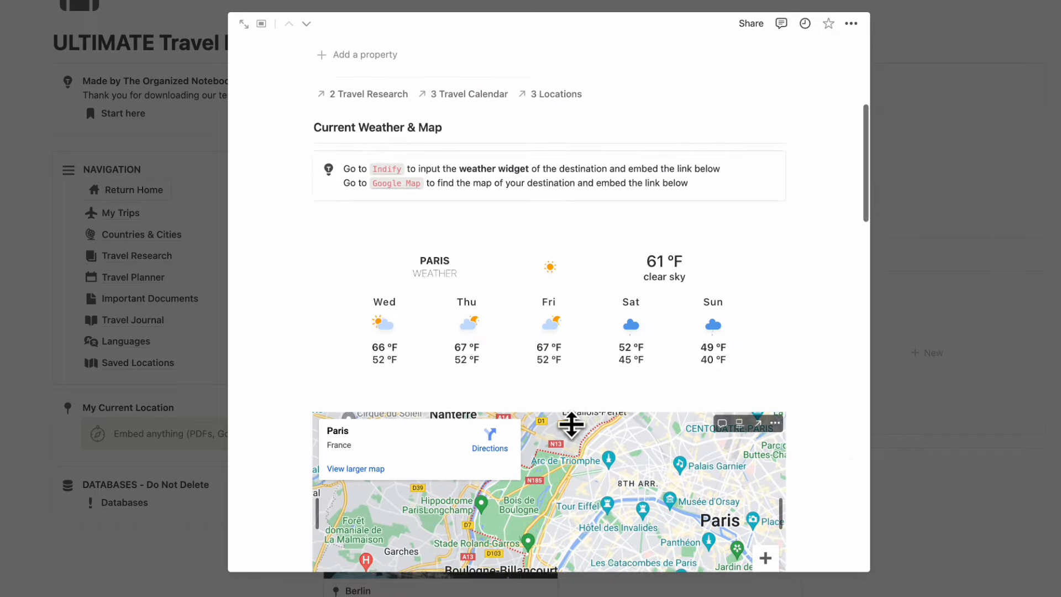
Look over the Current Weather & Map section of the Paris page and close the page
scroll(572, 425, "up", 5)
scroll(573, 424, "down", 4)
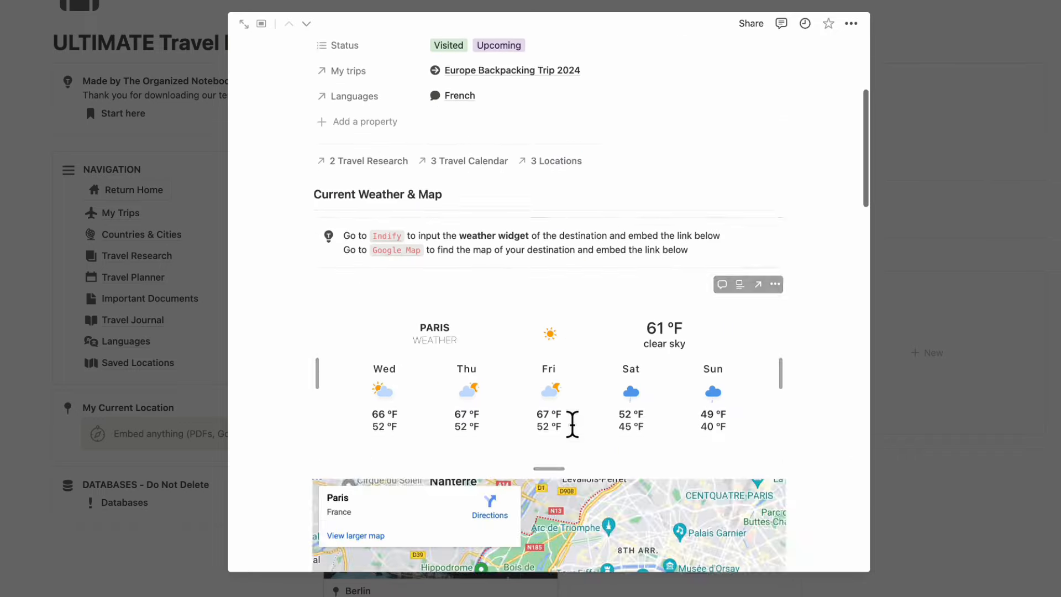
scroll(572, 424, "down", 5)
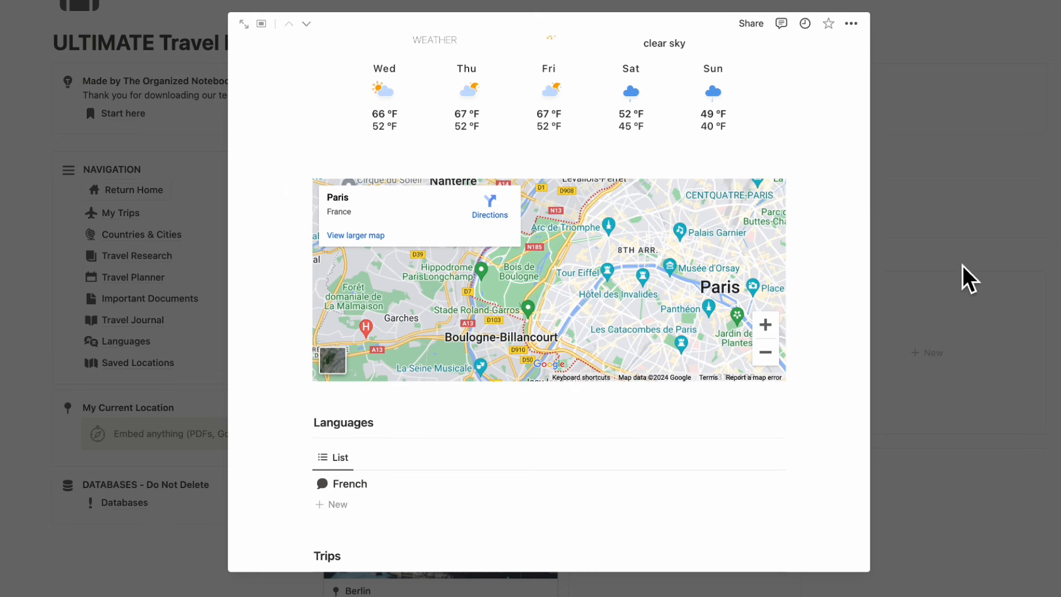
left_click(966, 280)
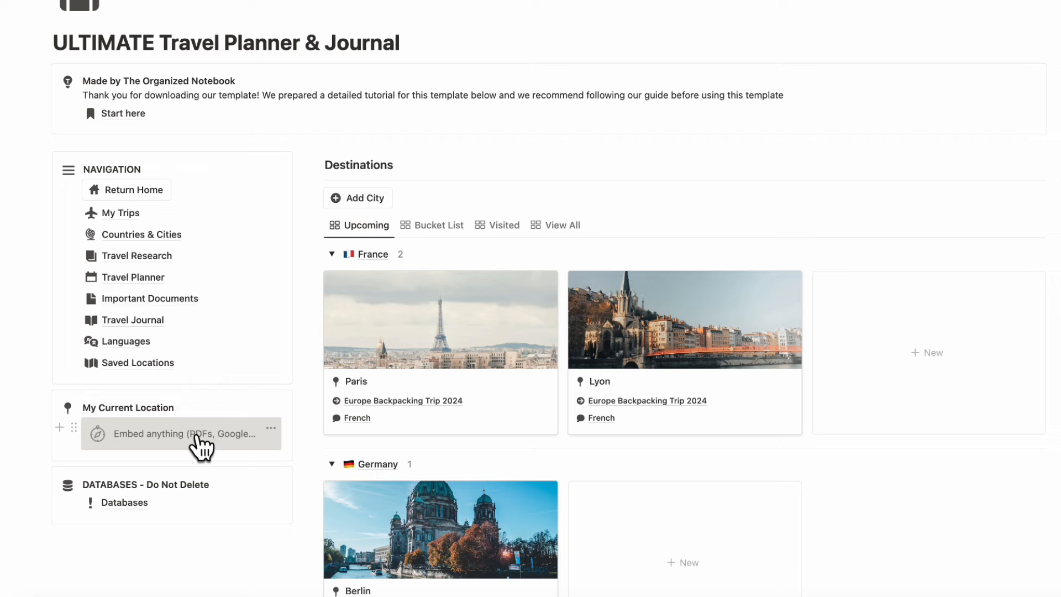
Embed the copied Google Maps link for Paris in the My Current Location block on the home page
scroll(199, 437, "down", 3)
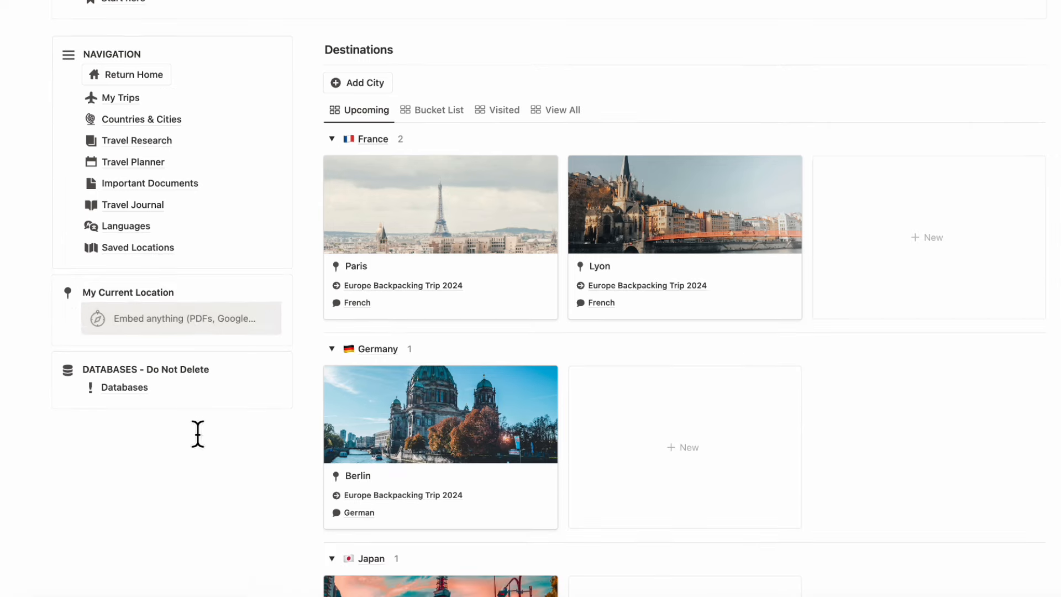
left_click(197, 320)
type("https://maps.app.goo.gl/PHJ5Zuz2ykj")
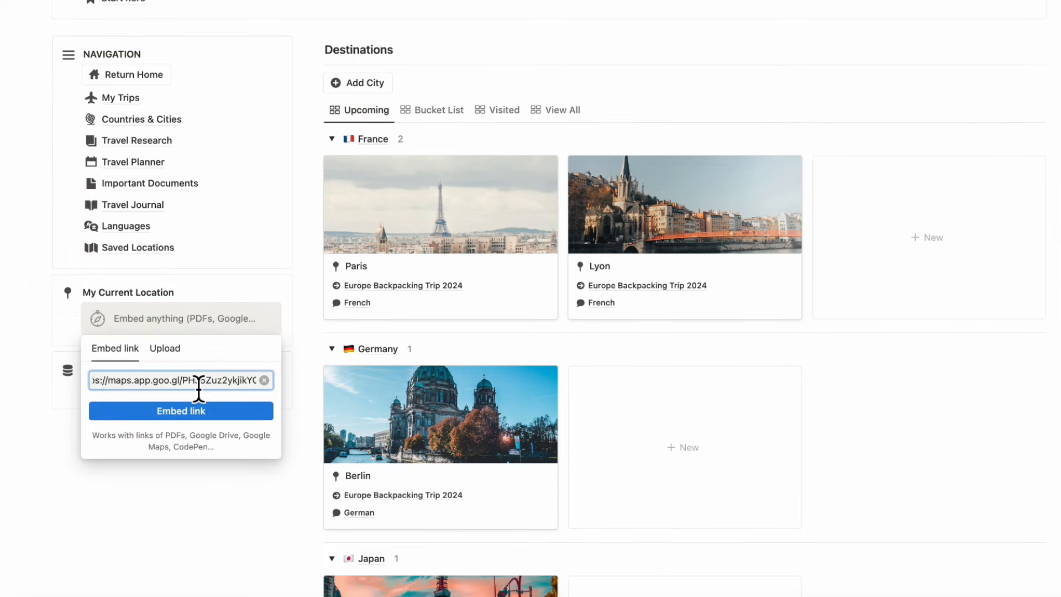
left_click(199, 412)
Shorten the embedded map under My Current Location and return to the start of the home page
scroll(199, 420, "down", 5)
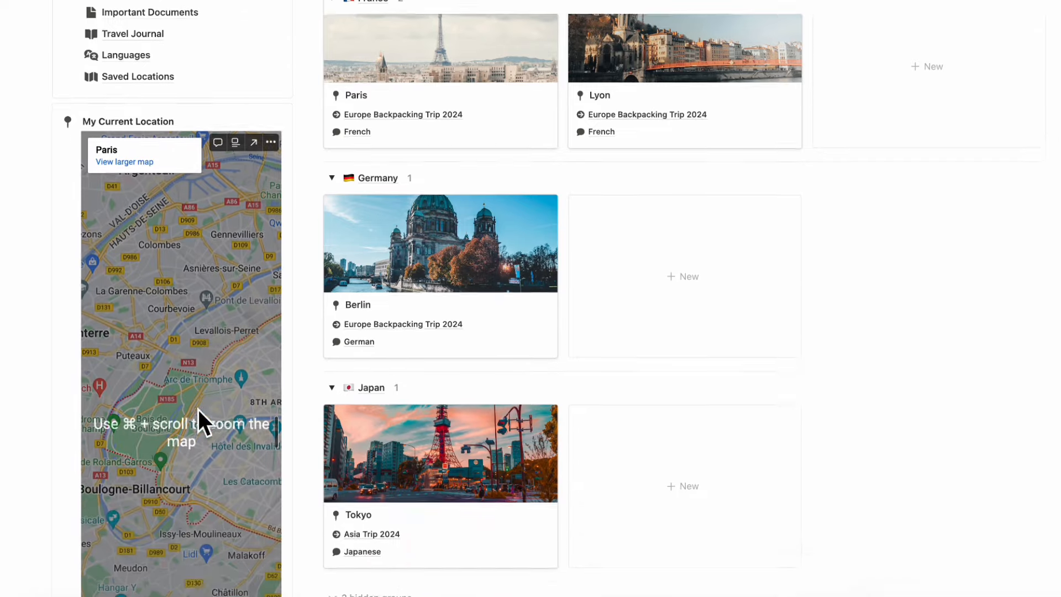
scroll(200, 589, "down", 4)
left_click_drag(189, 438, 189, 156)
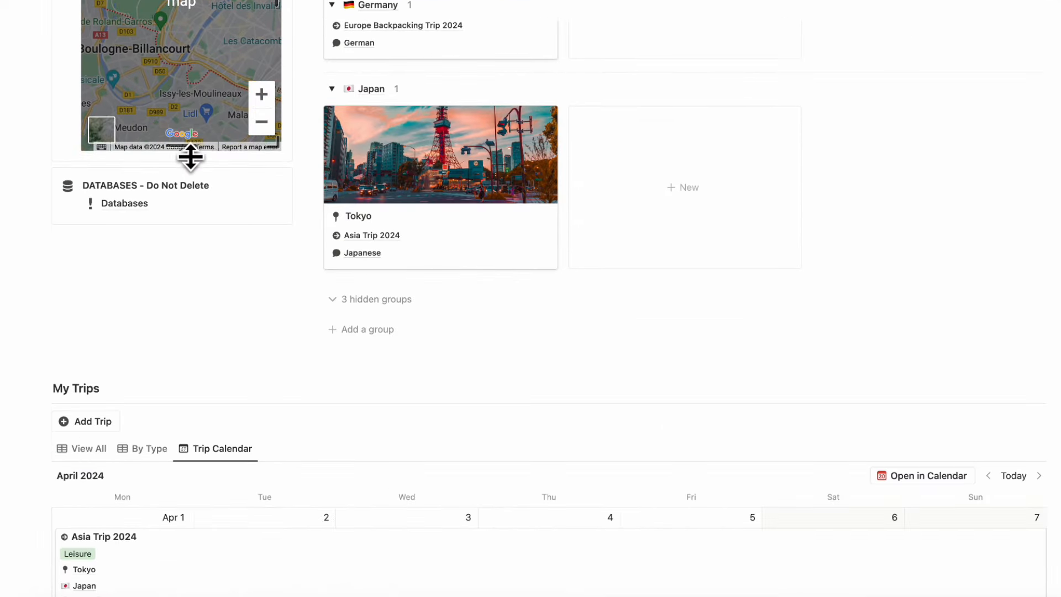
scroll(191, 156, "up", 3)
scroll(190, 156, "up", 3)
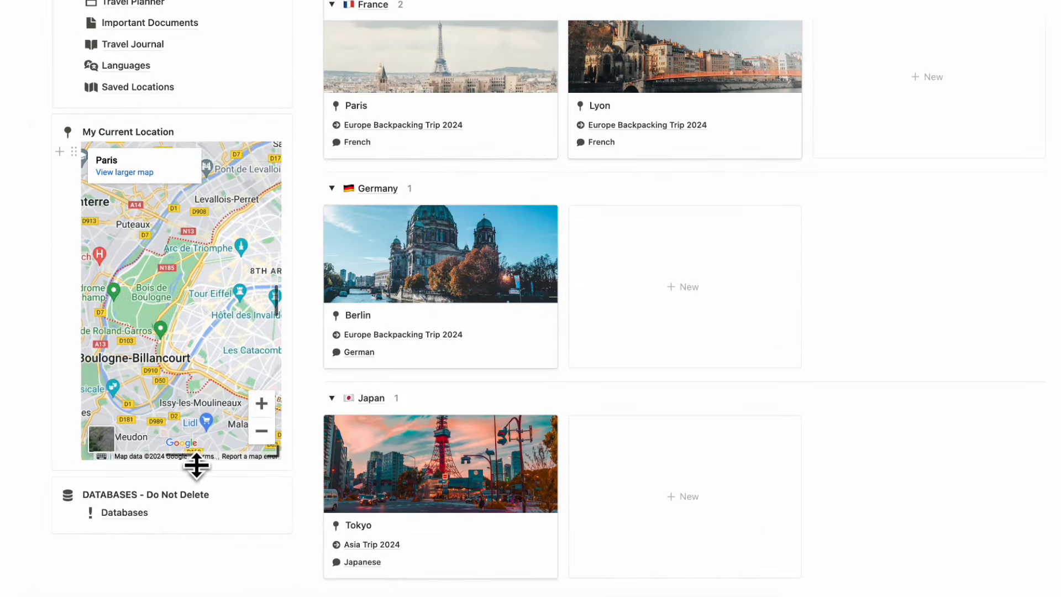
left_click_drag(196, 464, 203, 408)
scroll(492, 421, "up", 7)
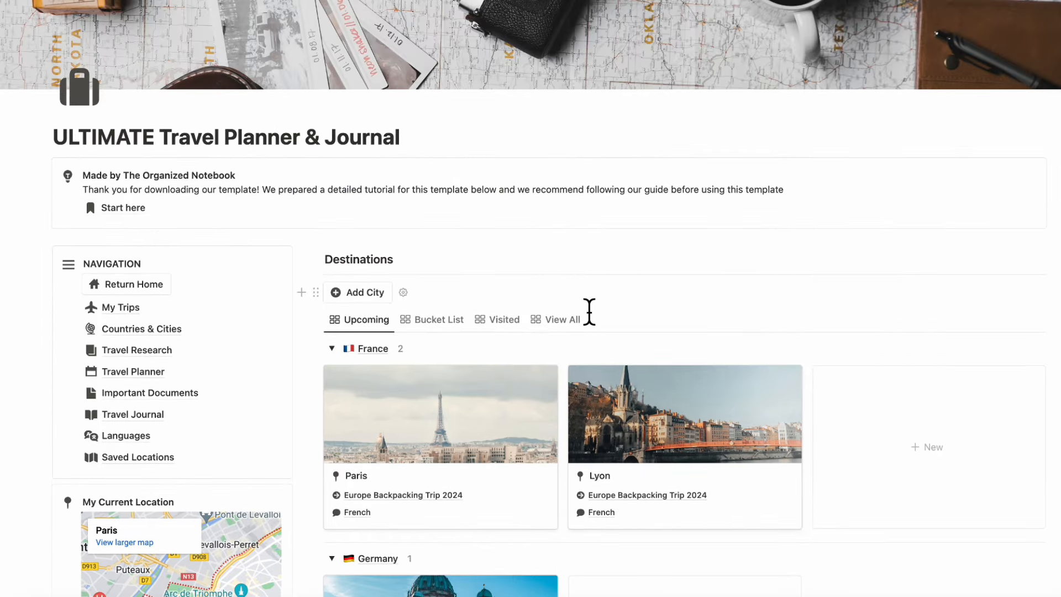
Look over the Destinations and My Trips sections on the home pages of the standard and AI template versions
scroll(589, 313, "down", 3)
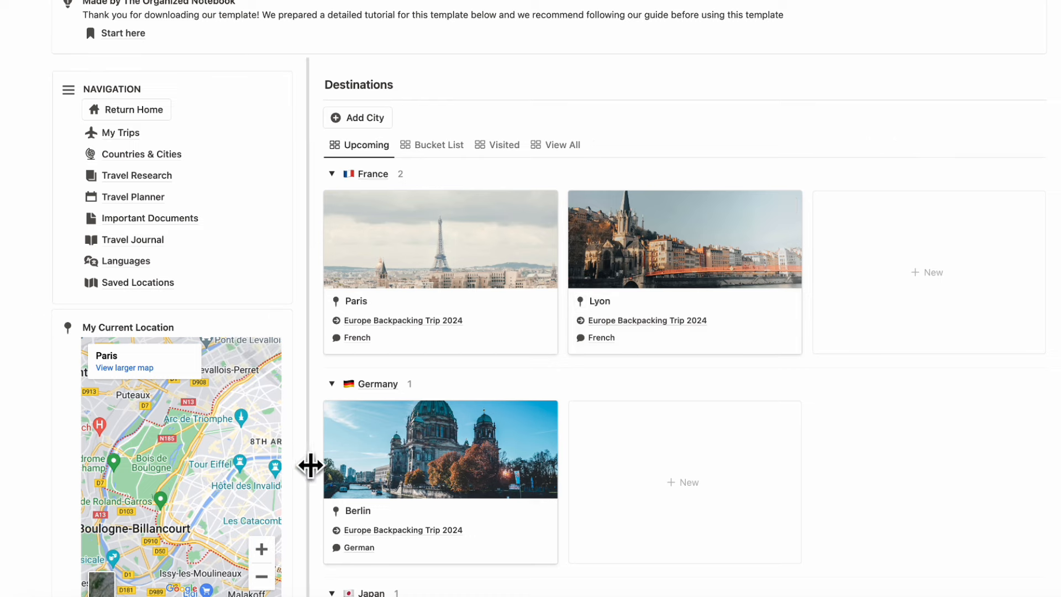
scroll(386, 433, "up", 5)
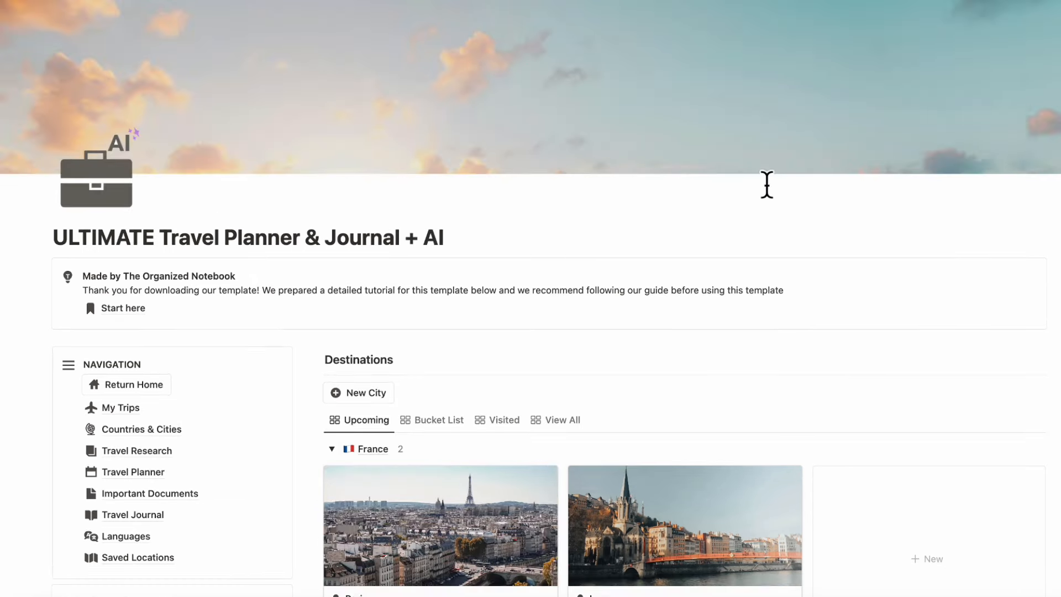
scroll(767, 184, "down", 10)
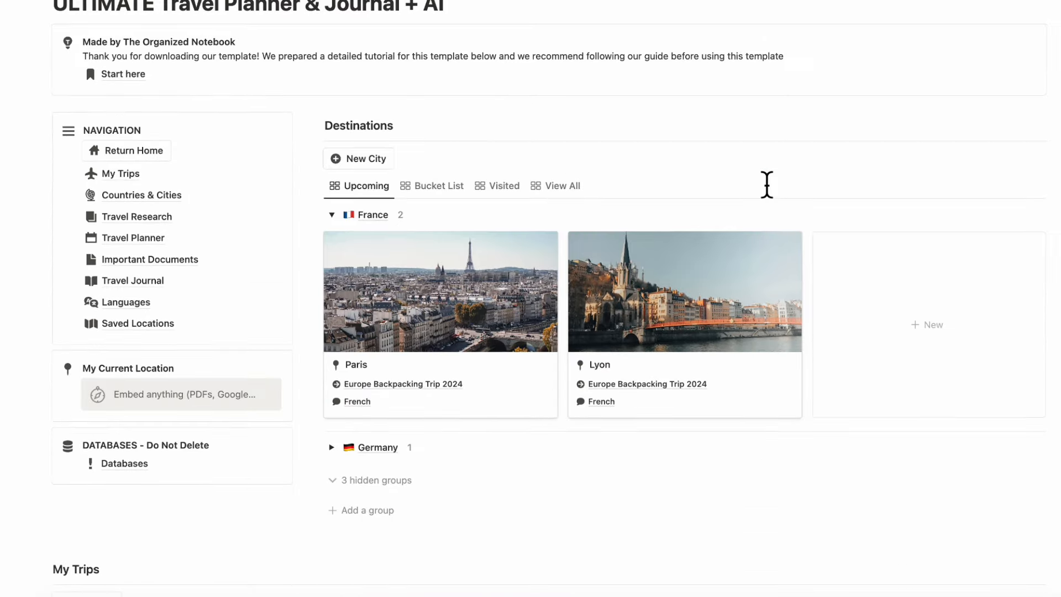
scroll(763, 175, "up", 6)
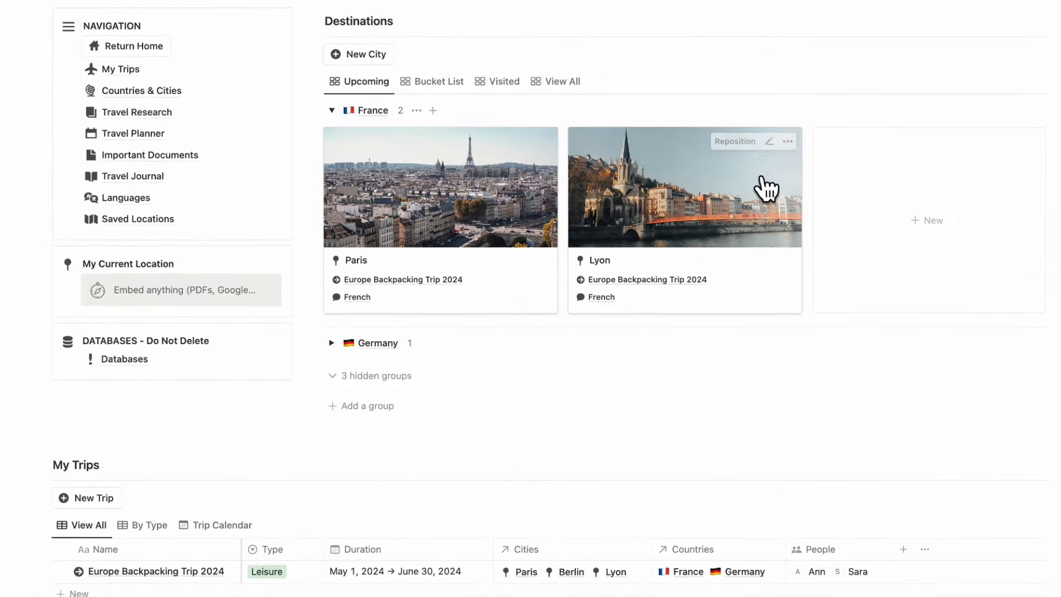
scroll(762, 188, "up", 1)
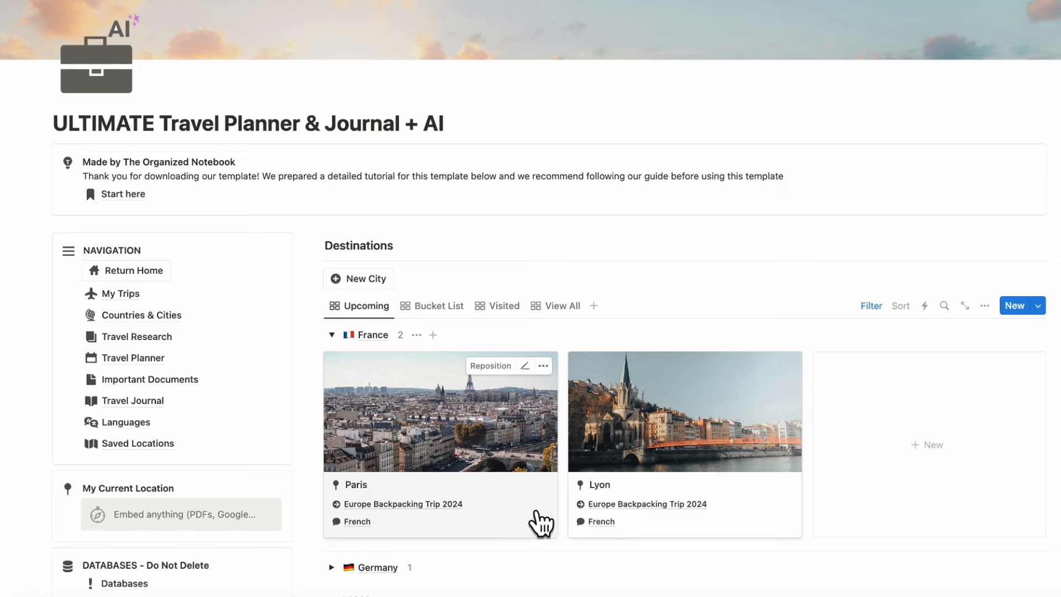
Open the Paris page under Destinations and update its AI-written City Summary
left_click(530, 508)
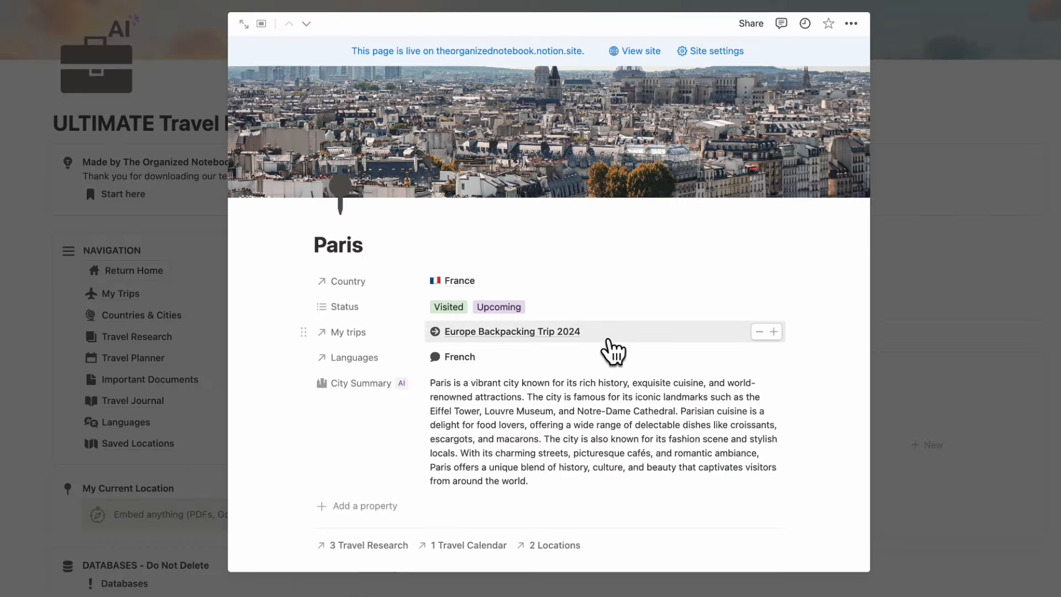
scroll(586, 359, "down", 2)
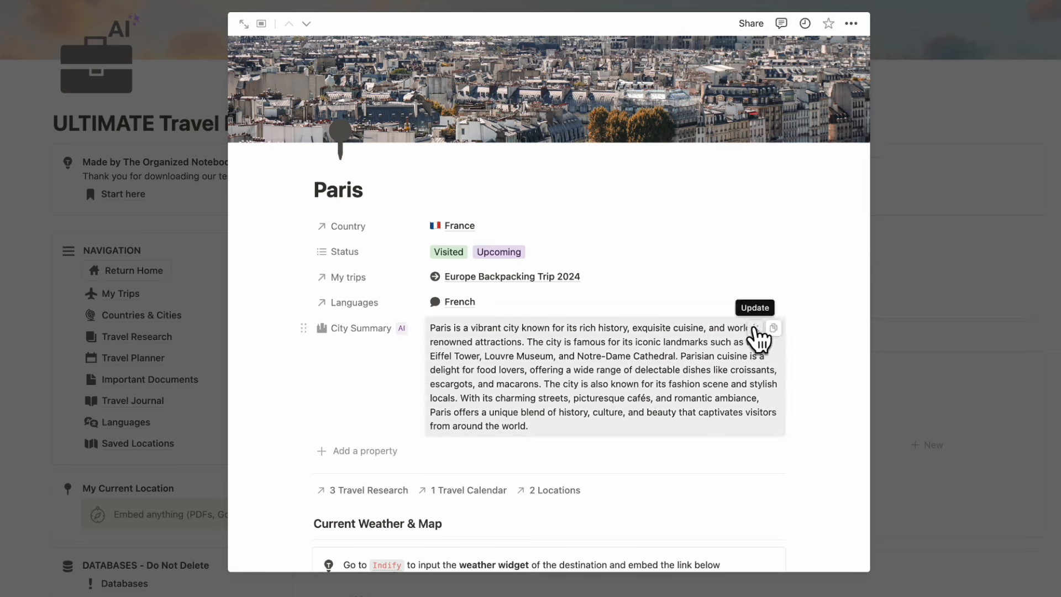
left_click(755, 328)
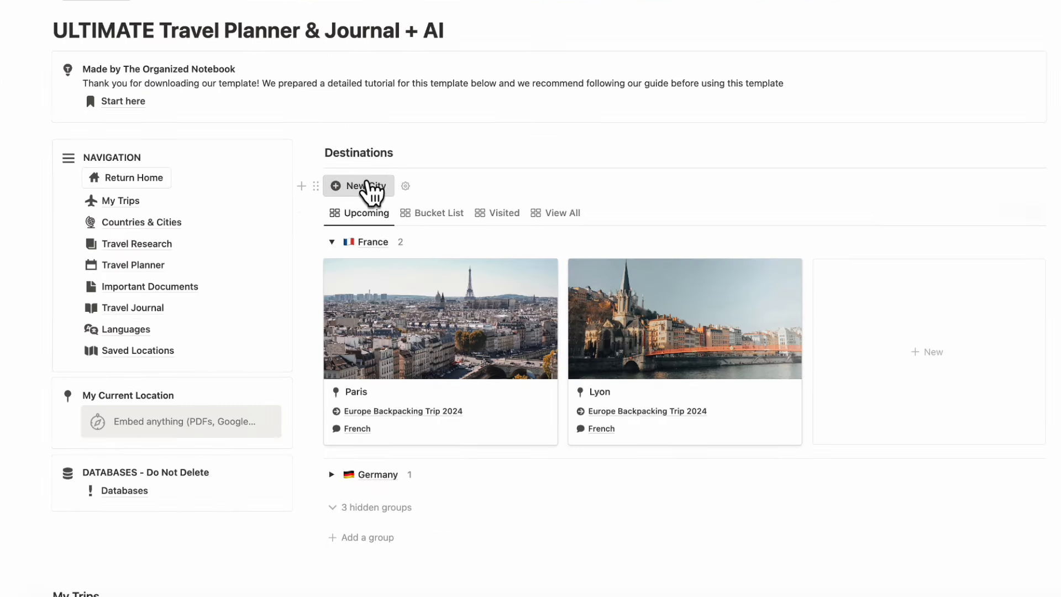
Create a new city page titled Tokyo and link it to a new Japan entry in Countries
left_click(375, 189)
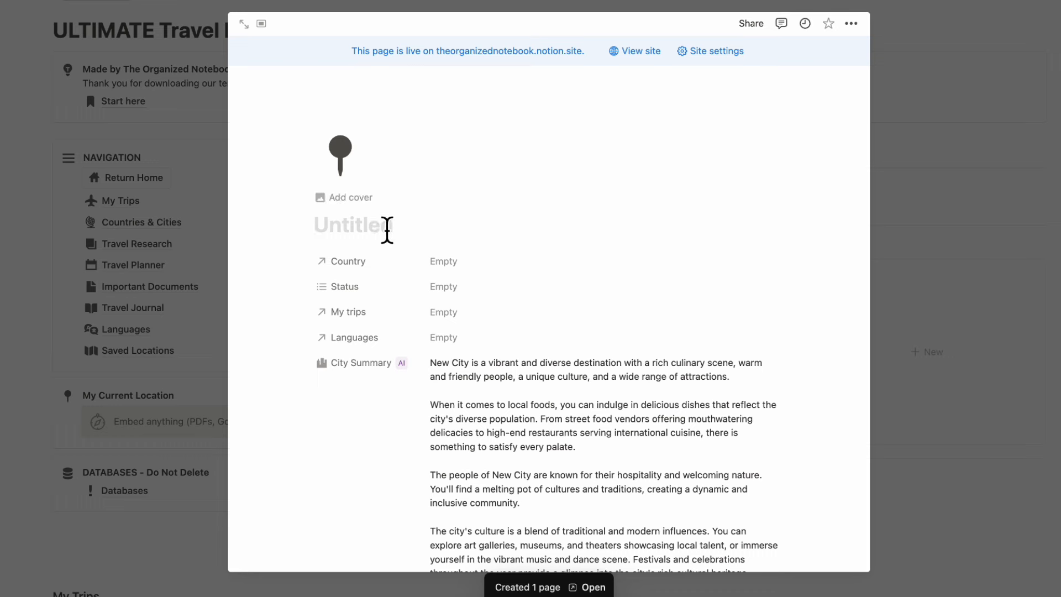
type("Tokyo")
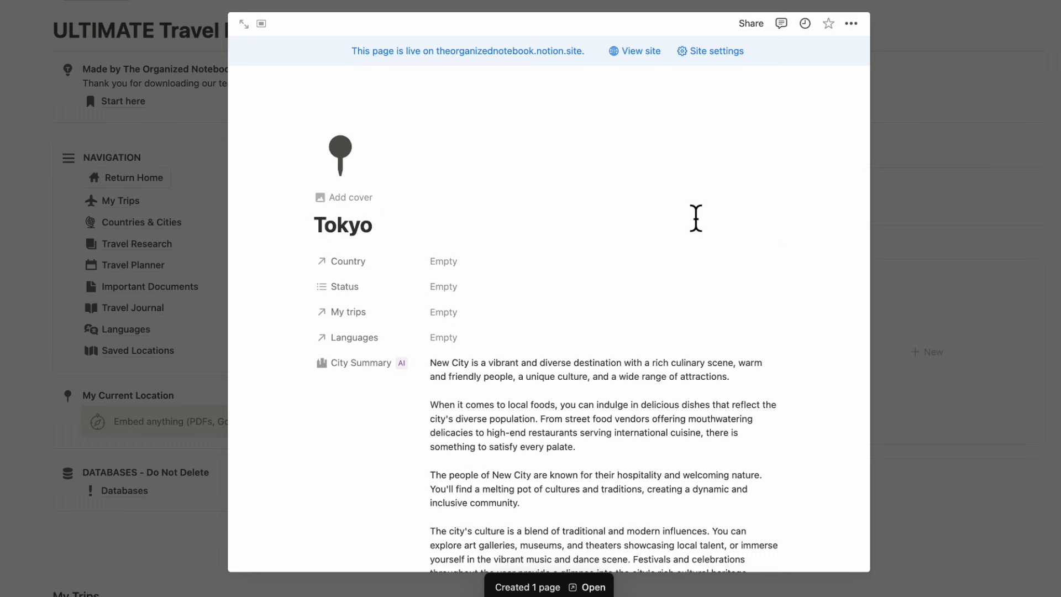
left_click(512, 263)
type("Japan")
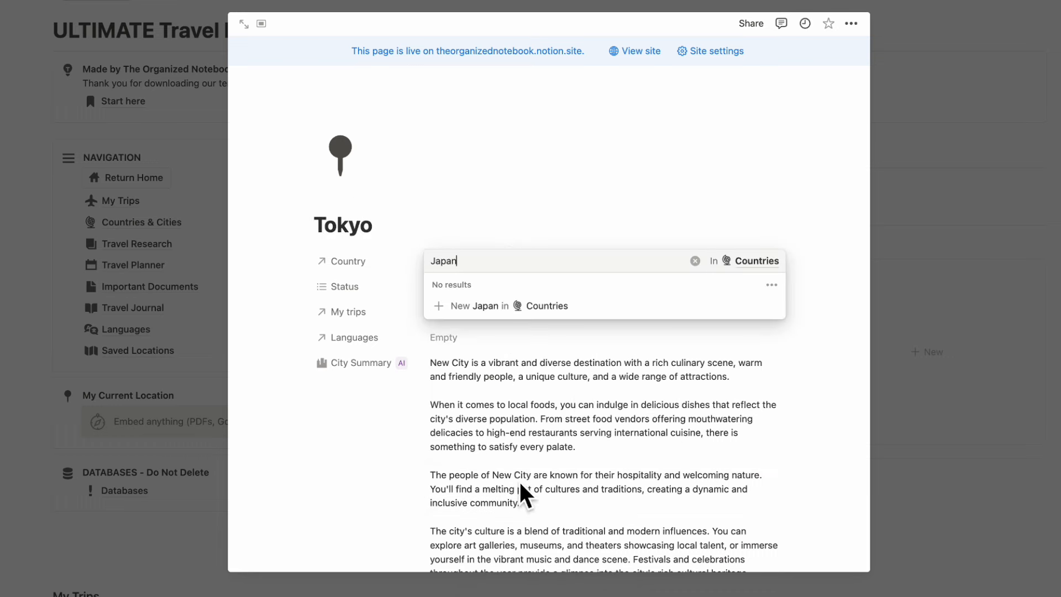
left_click(504, 305)
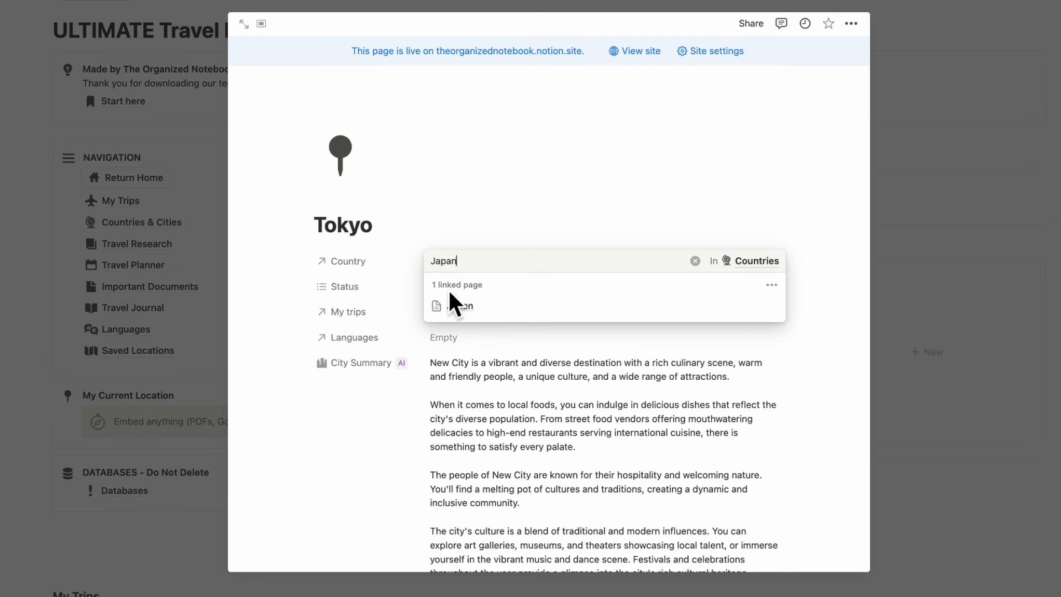
left_click(490, 228)
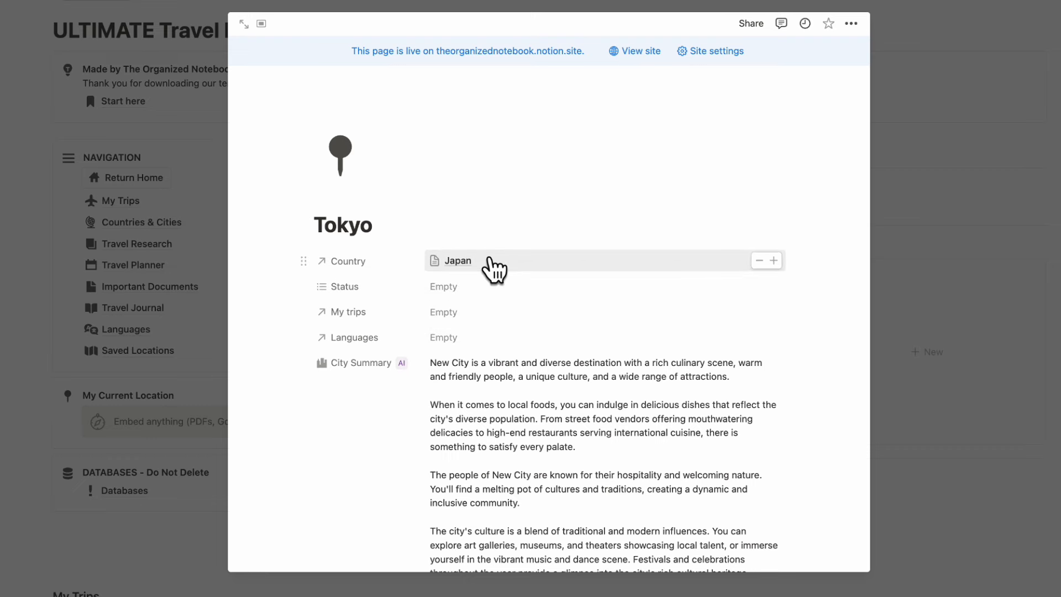
Update the AI-written City Summary of the Tokyo page
scroll(490, 421, "down", 3)
scroll(497, 421, "up", 3)
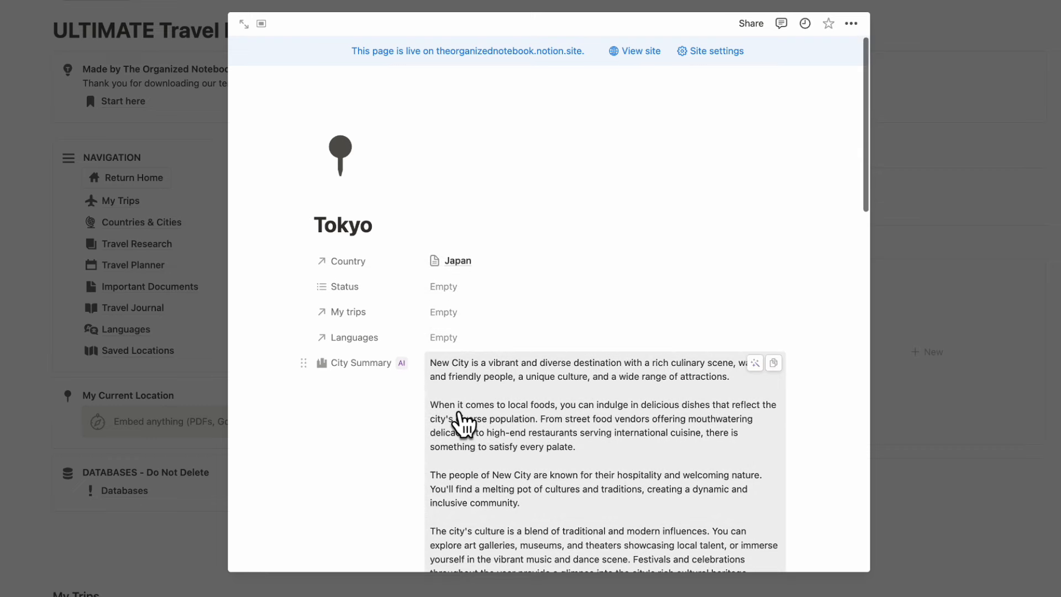
scroll(464, 425, "down", 4)
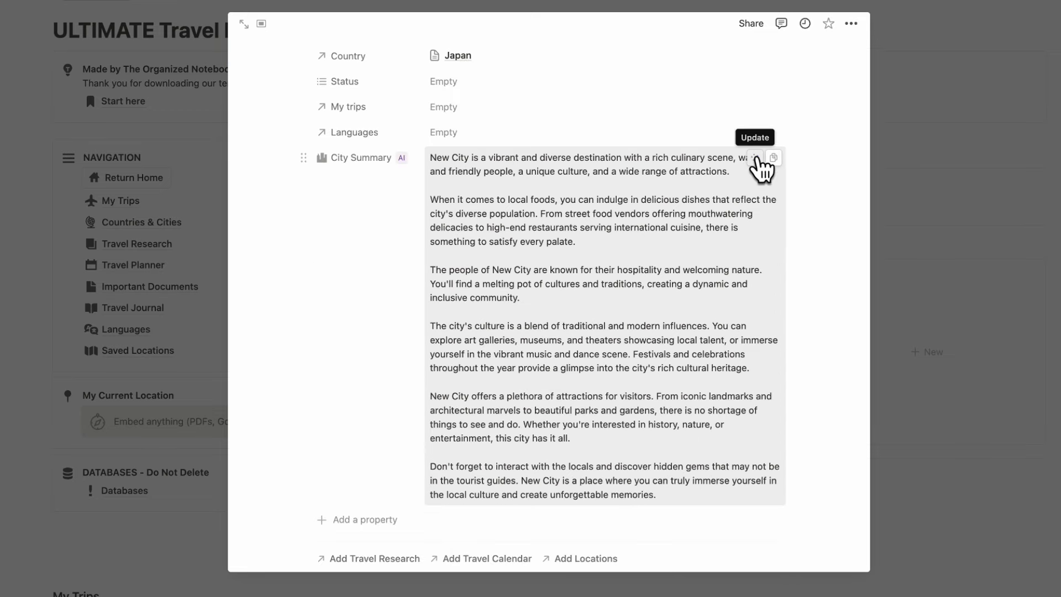
left_click(756, 158)
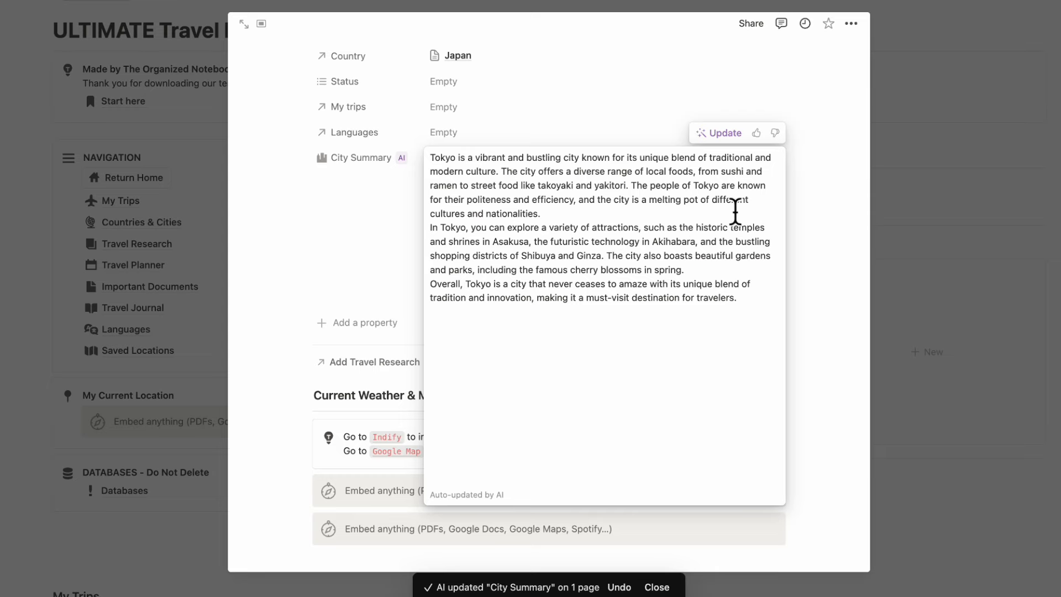
left_click(827, 234)
Review the Tokyo page's lower sections and generate the AI list of must-visit locations under Saved Locations
scroll(658, 265, "down", 15)
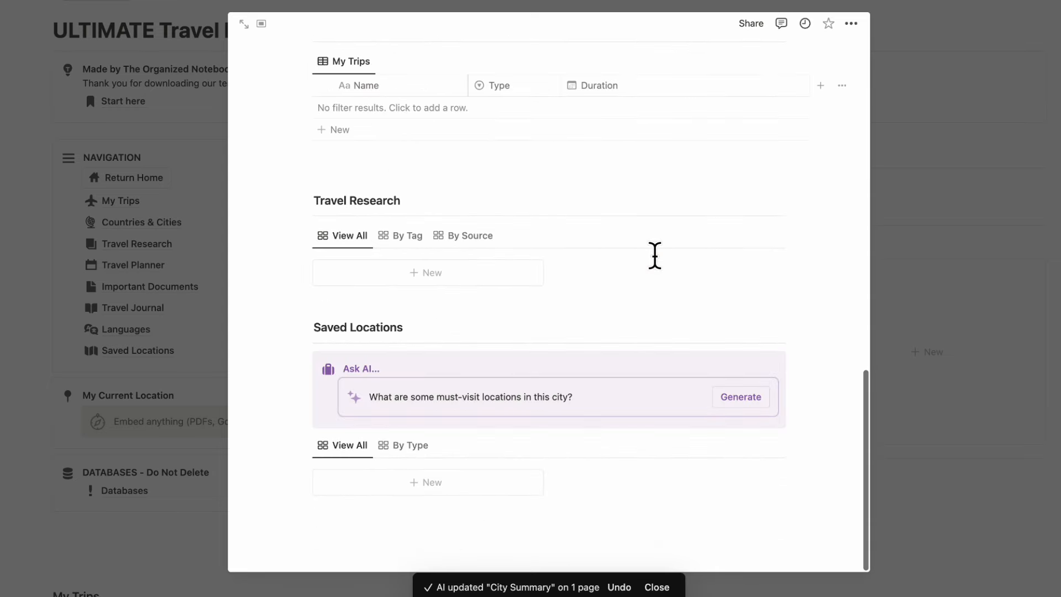
scroll(658, 267, "up", 7)
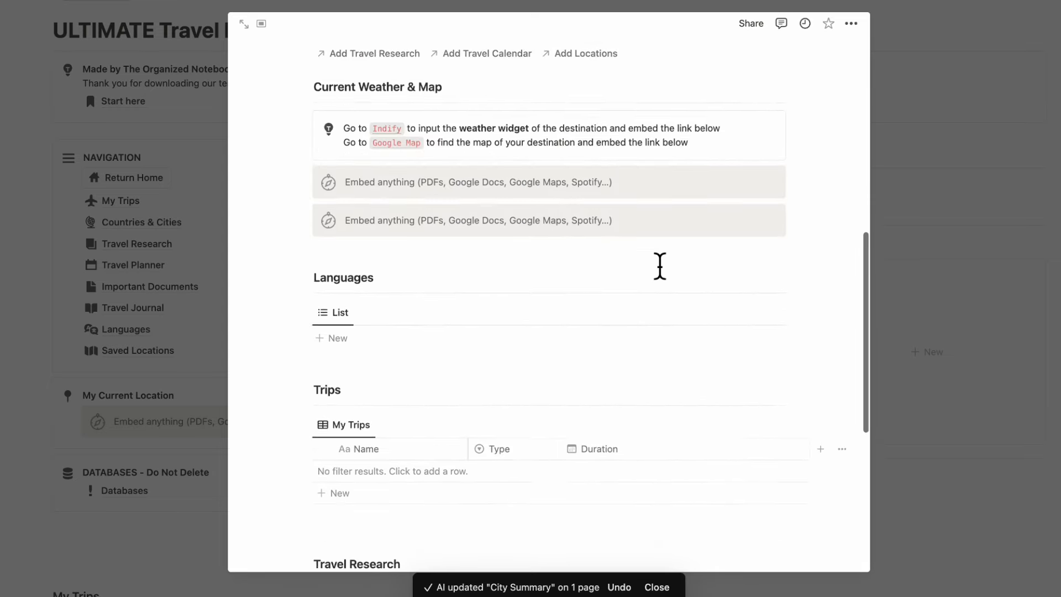
scroll(659, 265, "down", 7)
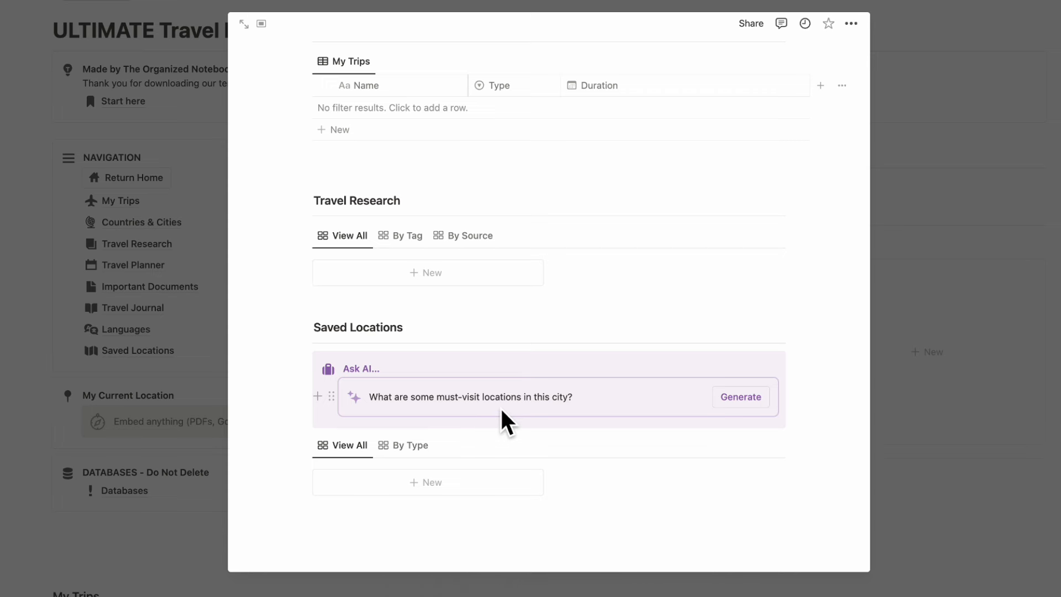
left_click(751, 396)
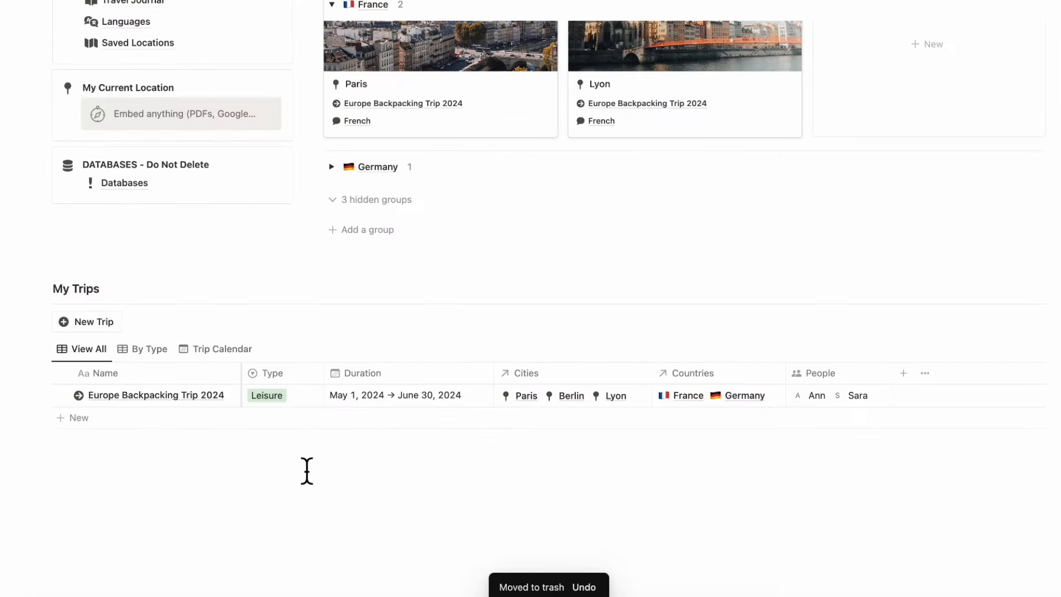
Add a new entry to My Trips, open its page, and title it Tokyo Trip 2024
left_click(176, 418)
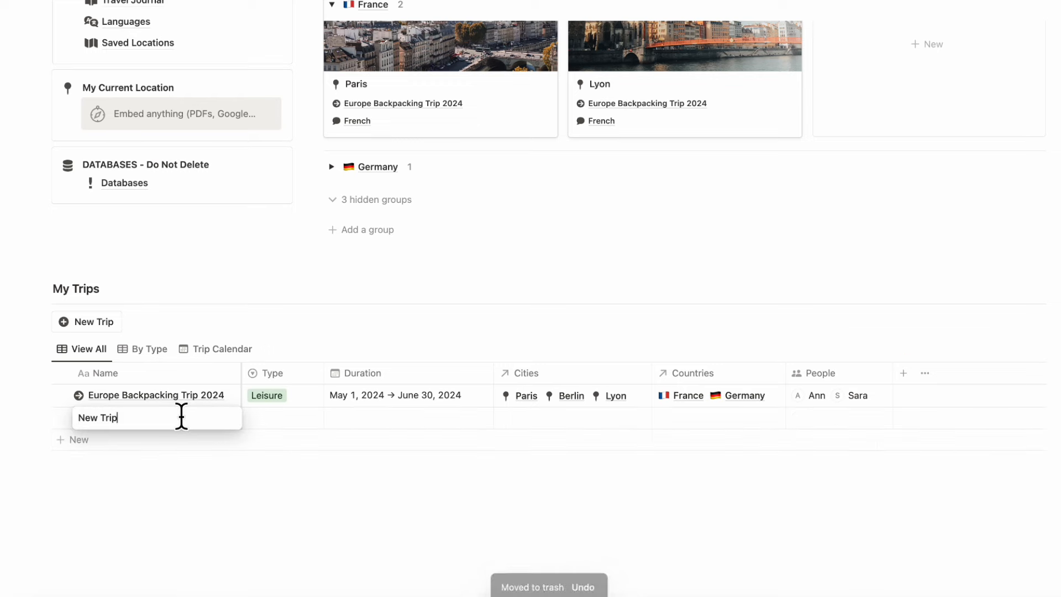
left_click(274, 483)
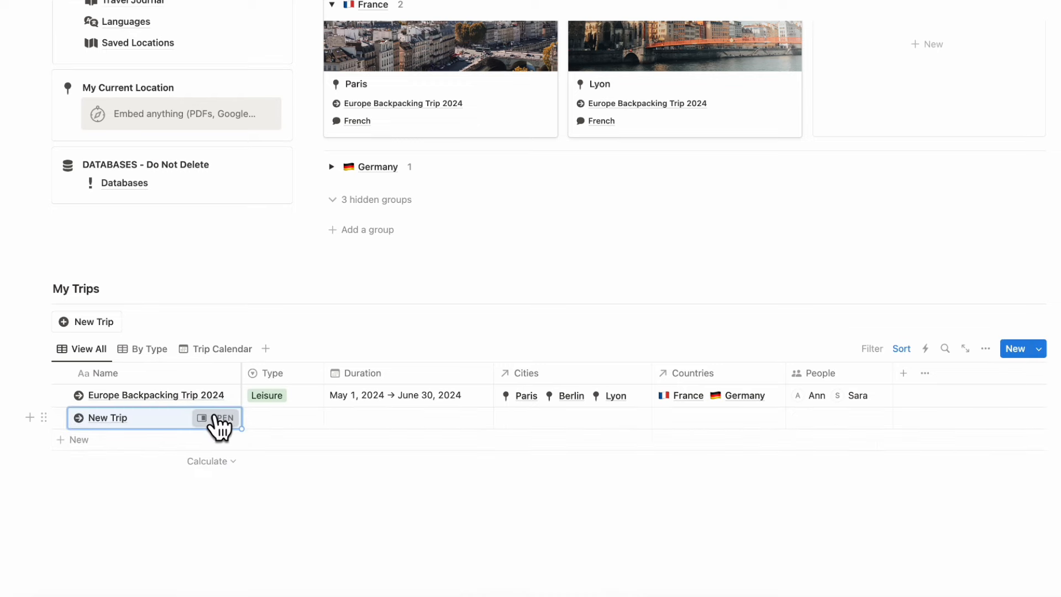
left_click(216, 419)
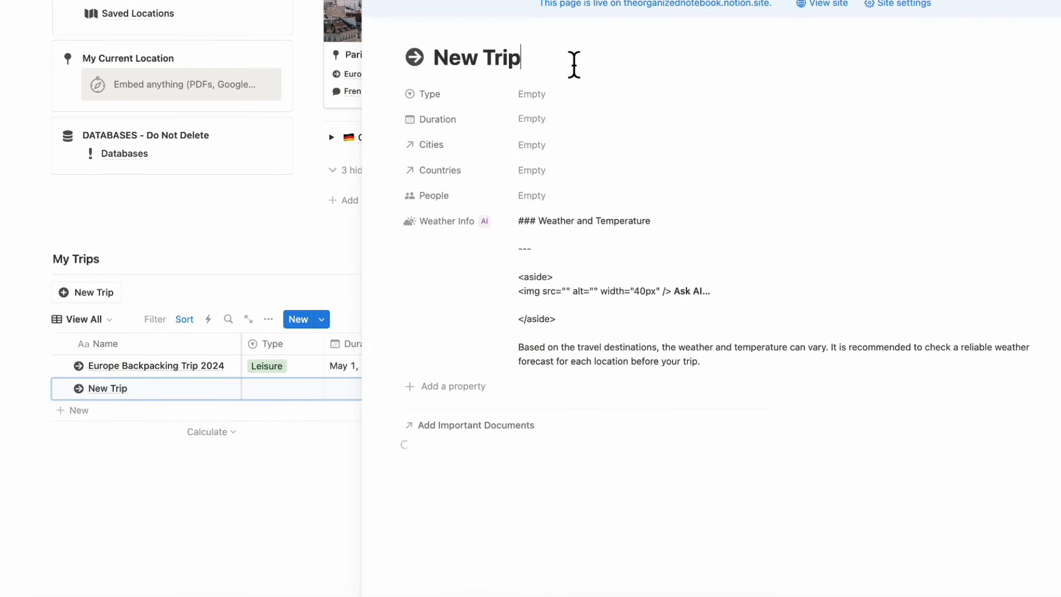
triple_click(574, 64)
type("Tokyo")
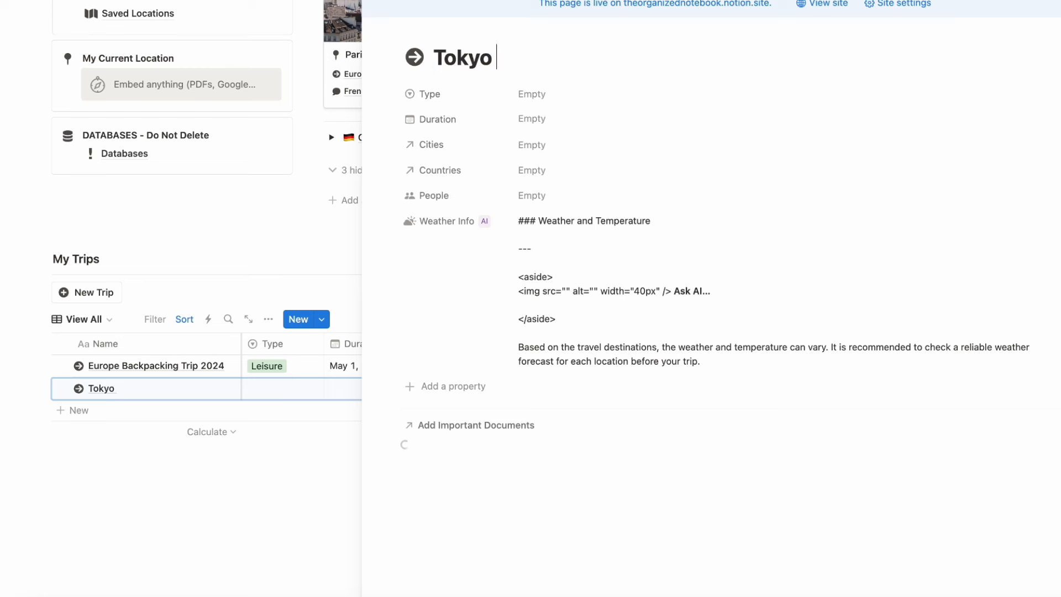
Set the Tokyo trip's type to Leisure and its duration to April 1, 2024 through April 15, 2024
left_click(587, 93)
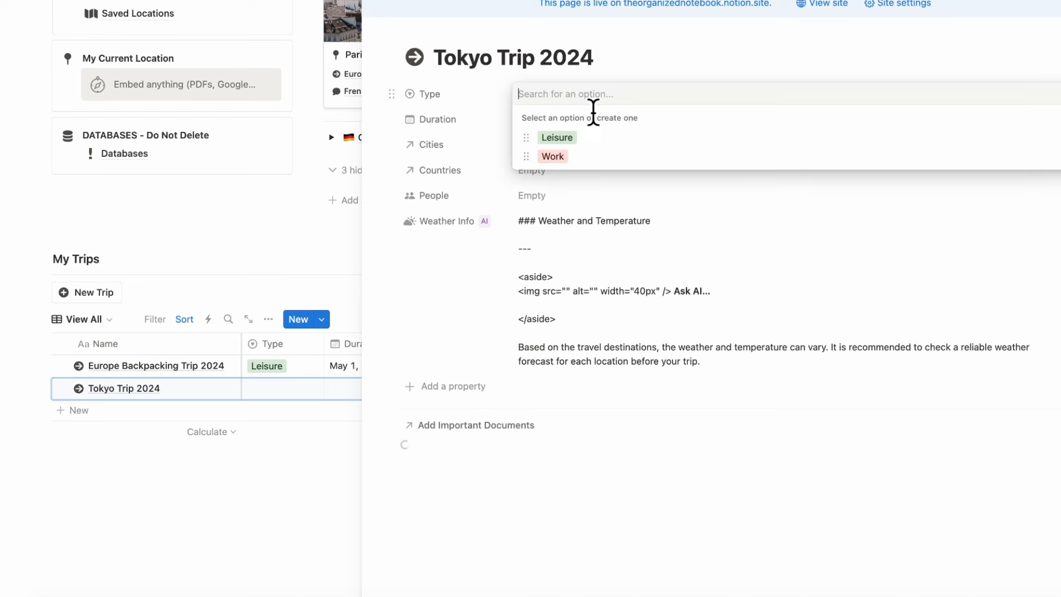
left_click(615, 142)
left_click(581, 119)
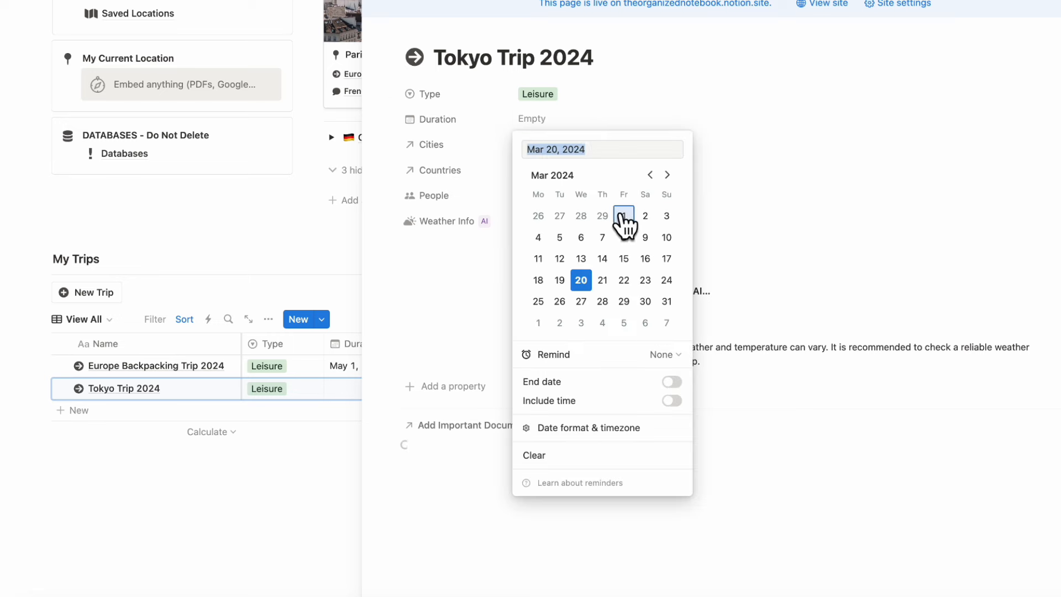
left_click(667, 175)
left_click(538, 216)
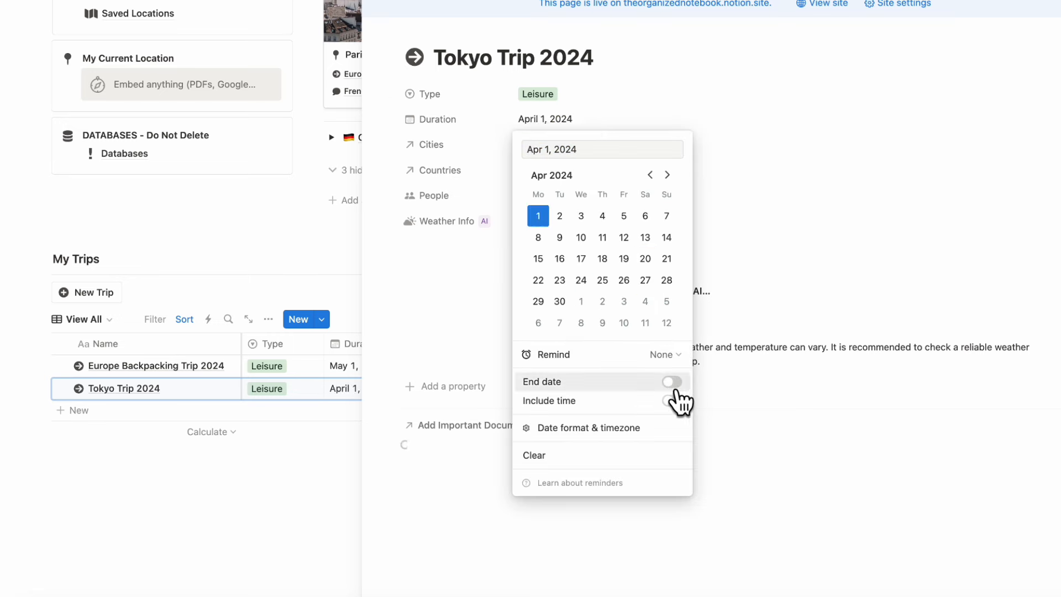
left_click(672, 382)
left_click(538, 259)
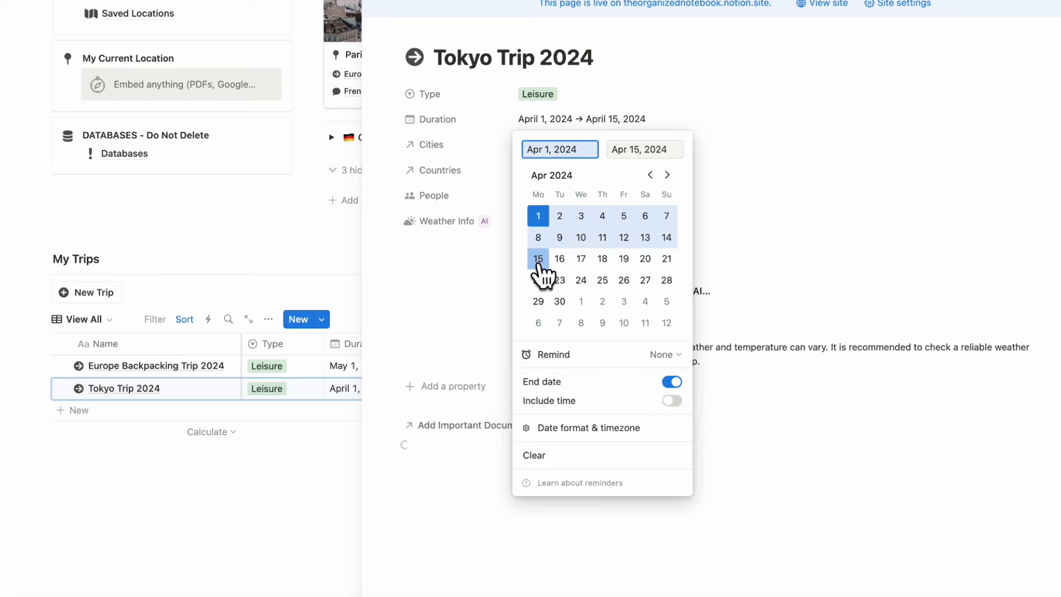
left_click(738, 217)
Link the city Tokyo and the country Japan to the Tokyo trip
left_click(605, 144)
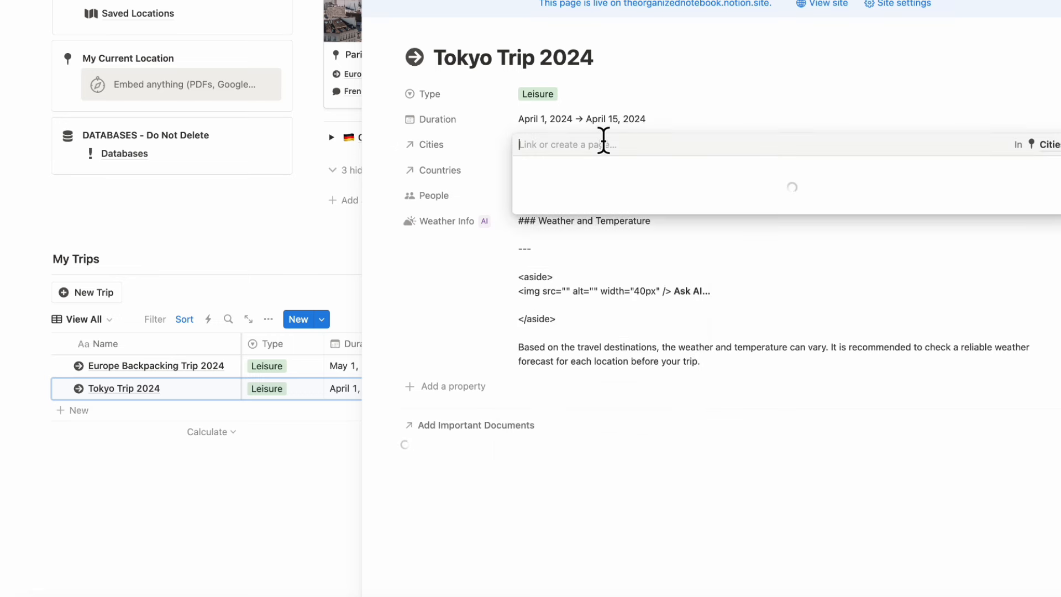
left_click(612, 212)
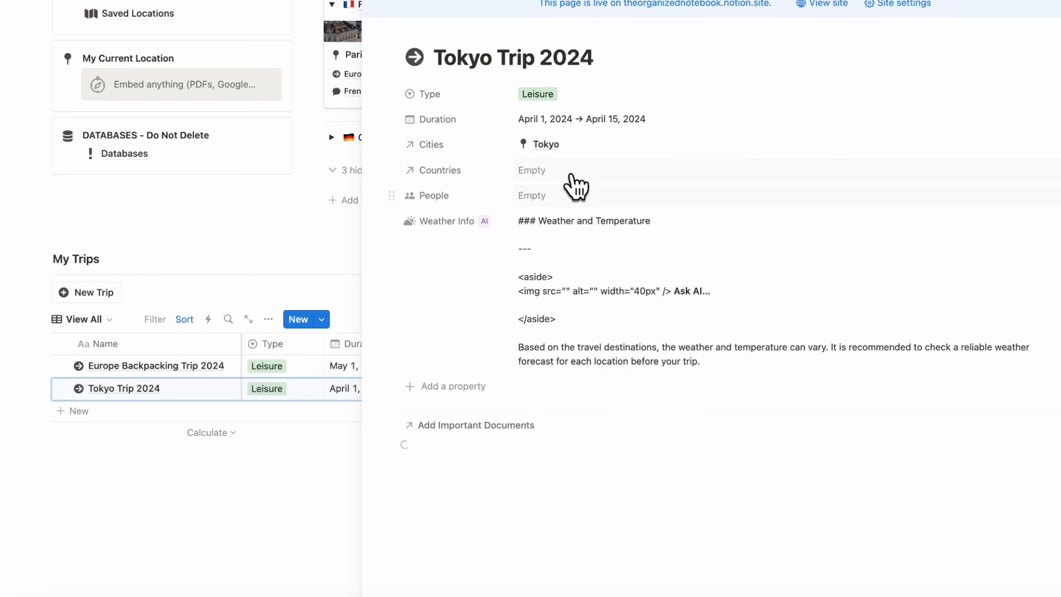
left_click(578, 171)
left_click(607, 236)
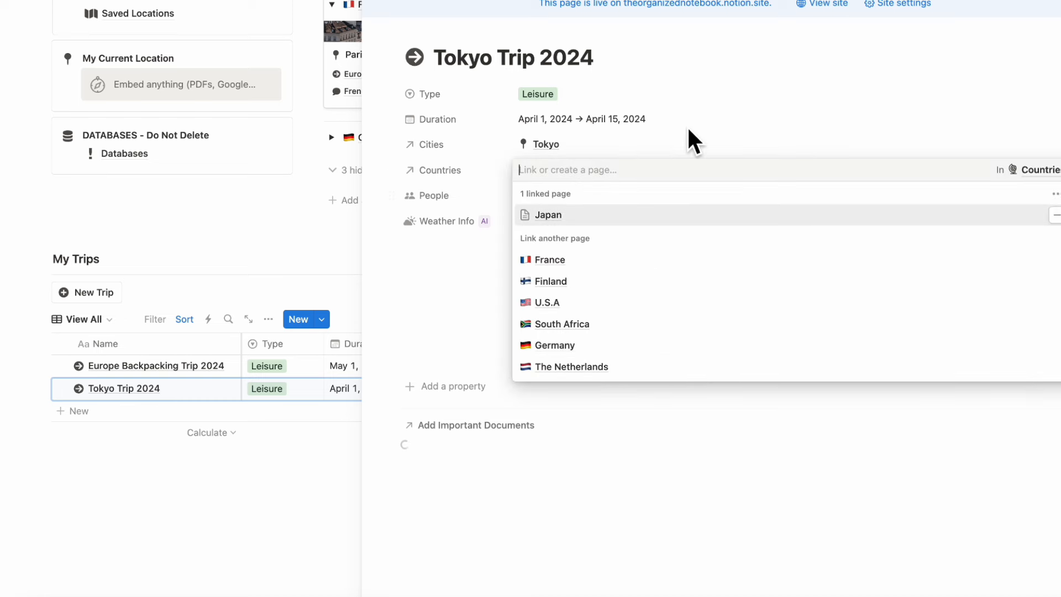
left_click(692, 143)
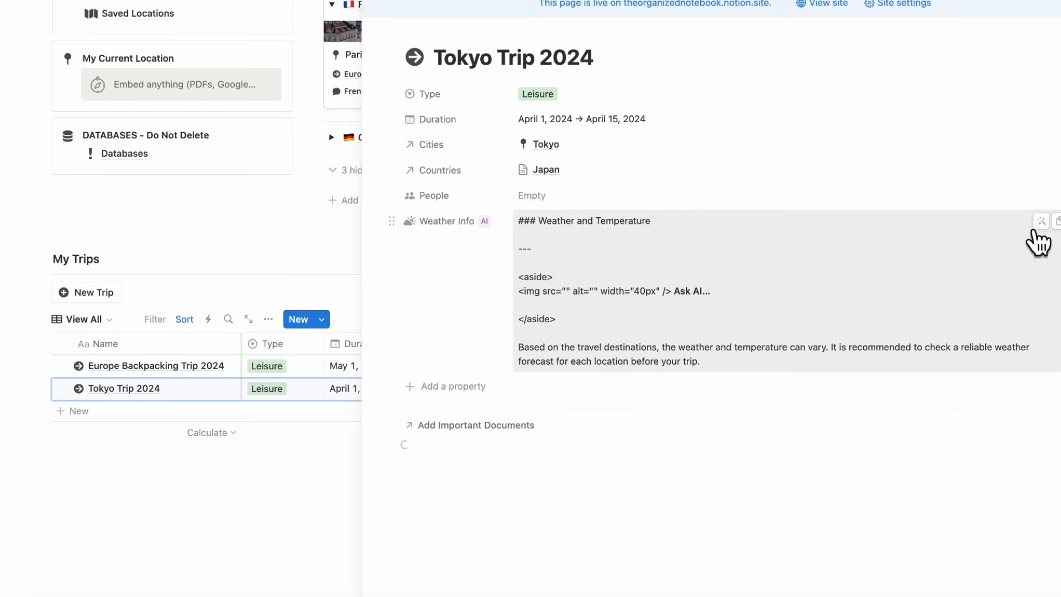
Update the Tokyo trip's AI-written Weather Info and review it along with the Travel Planner section
left_click(1041, 221)
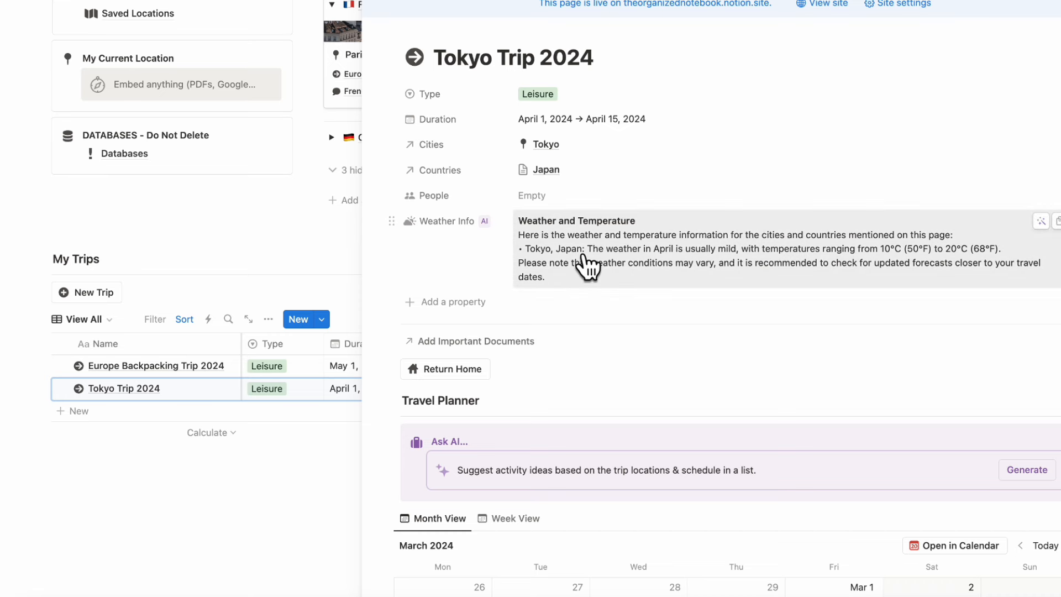
scroll(588, 268, "down", 1)
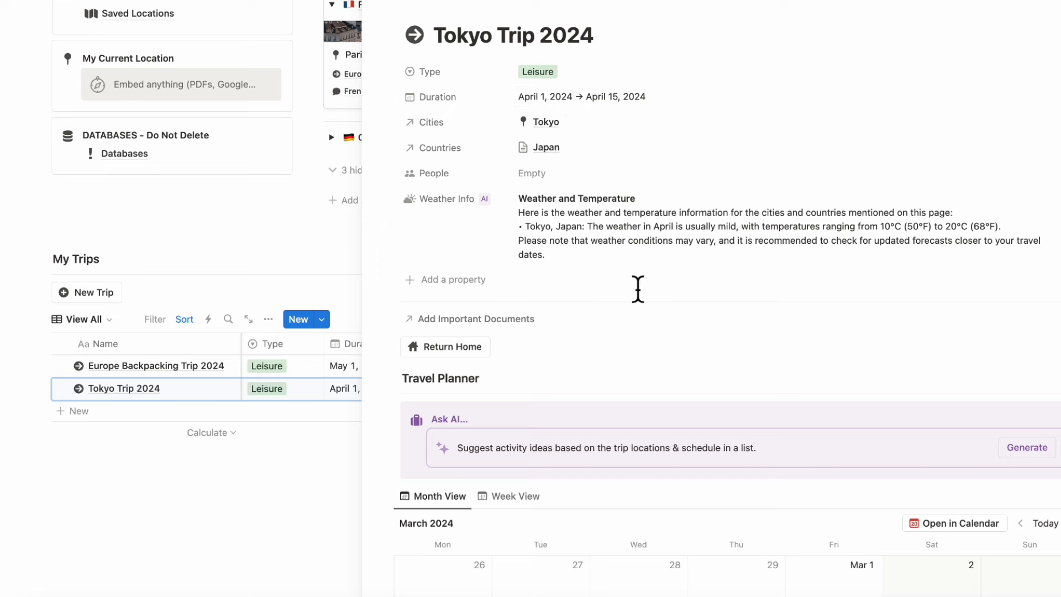
scroll(613, 271, "down", 5)
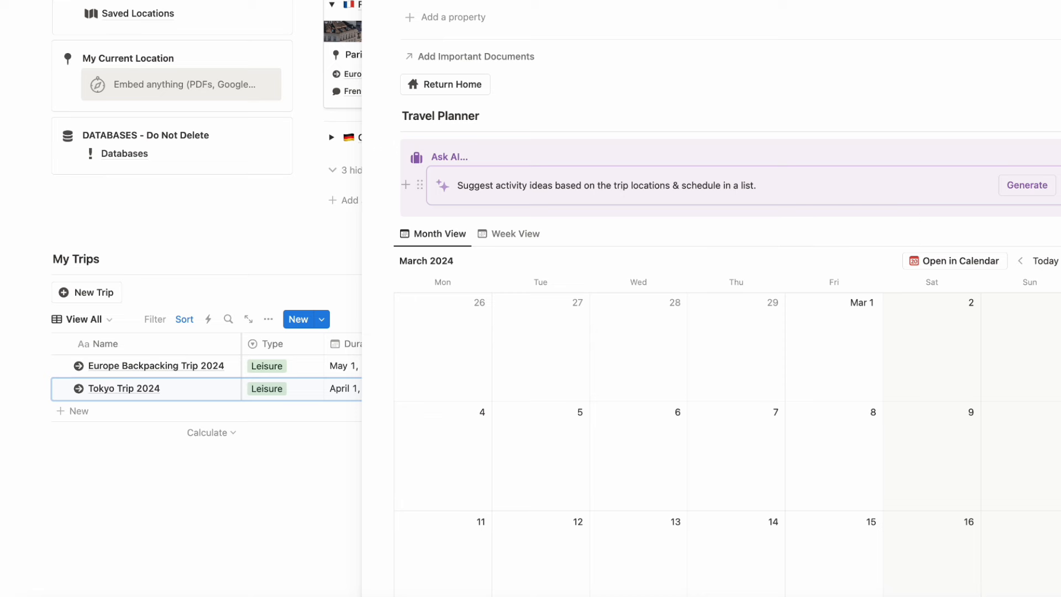
Generate the Tokyo trip's AI activity ideas, packing list, and gift and souvenir suggestions
left_click(1039, 187)
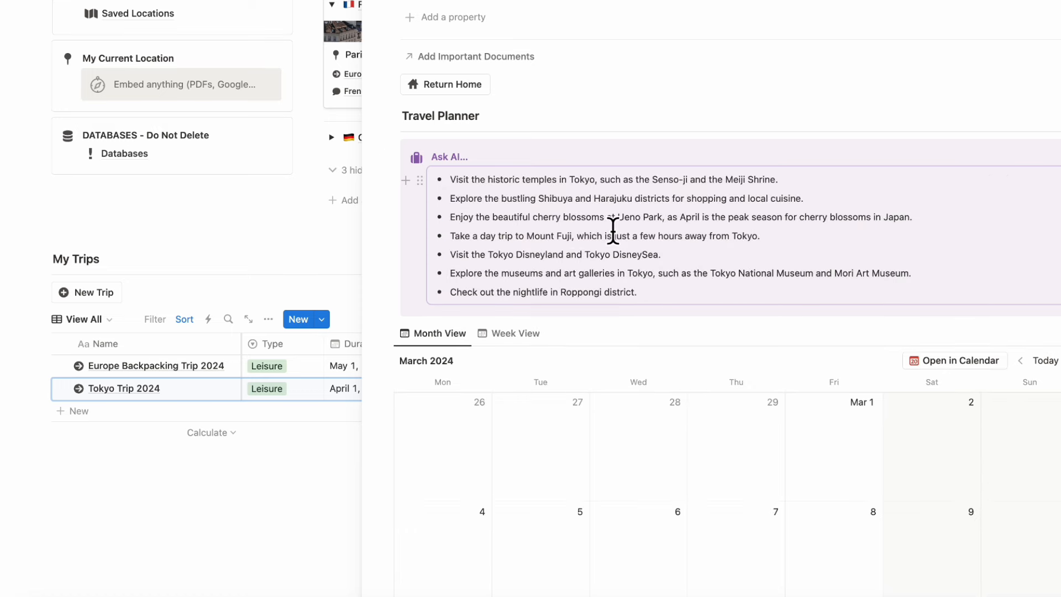
scroll(649, 279, "down", 10)
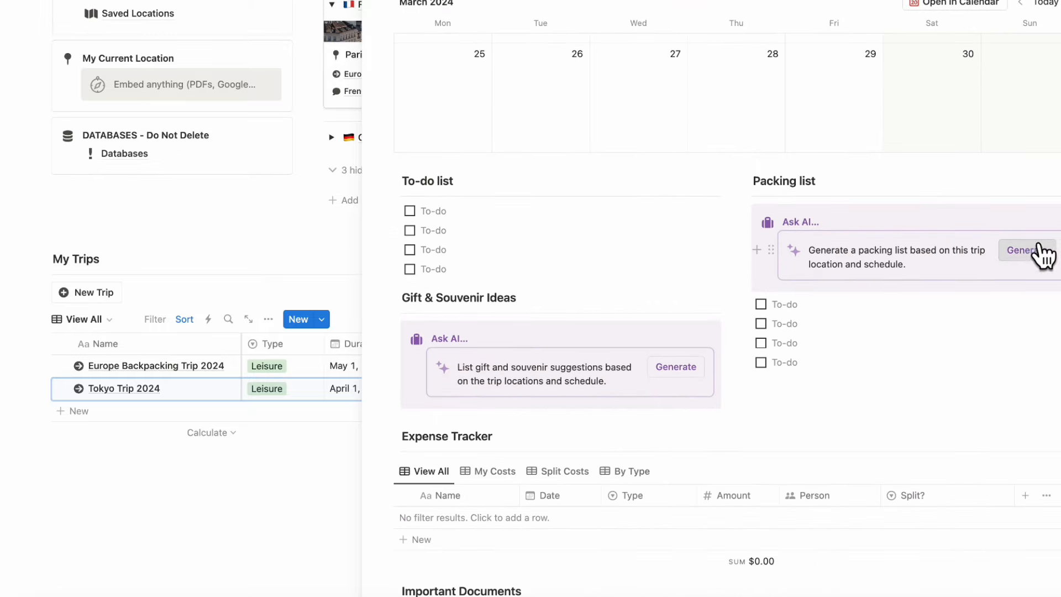
left_click(1026, 252)
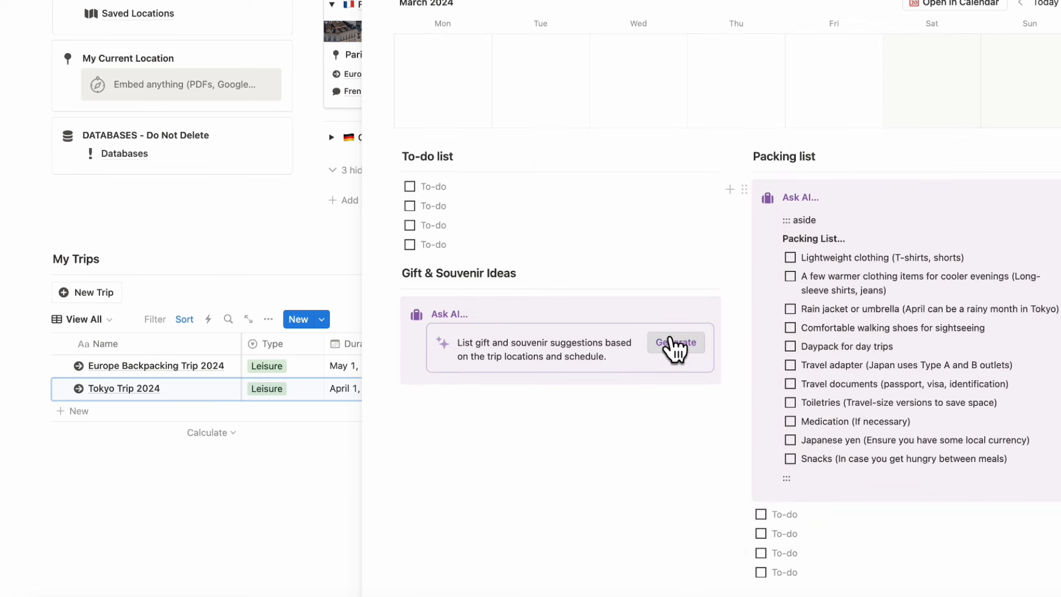
left_click(676, 348)
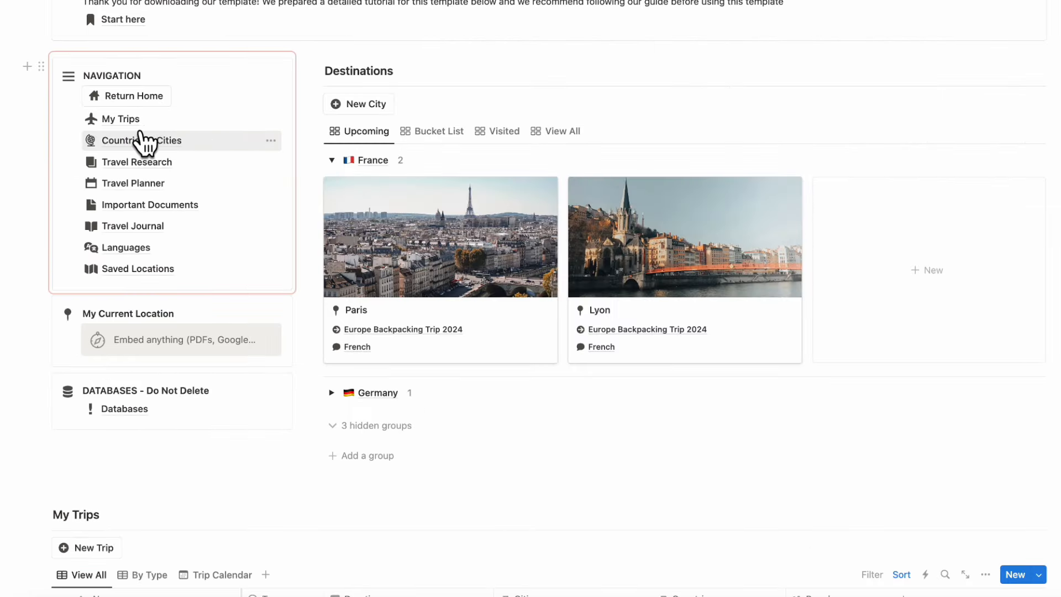
Open Countries & Cities and review South Africa's AI-written Country Info and the rest of its page
left_click(139, 142)
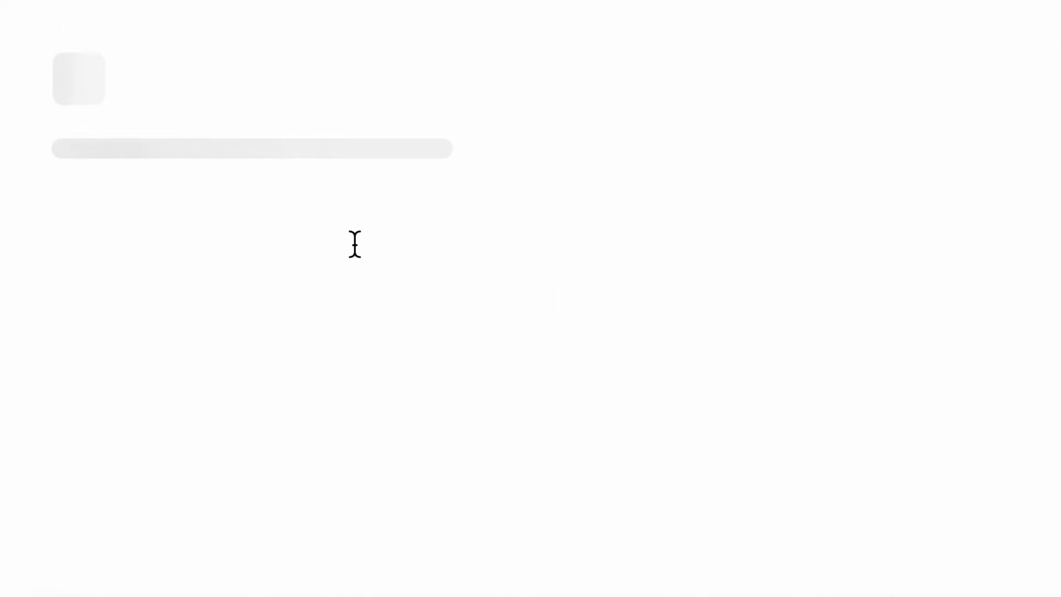
scroll(354, 244, "down", 5)
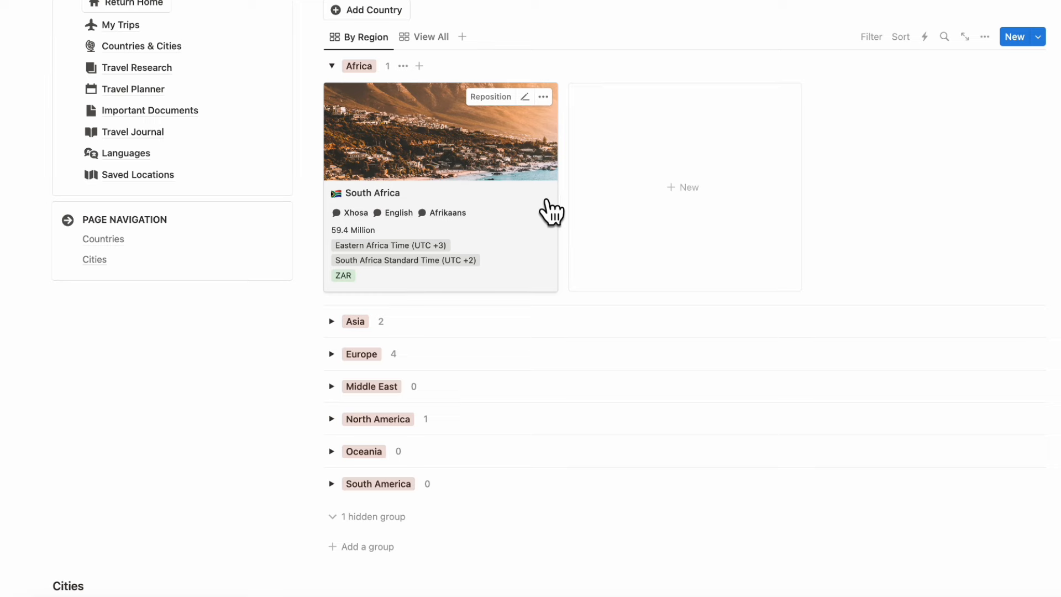
left_click(550, 213)
scroll(554, 223, "down", 6)
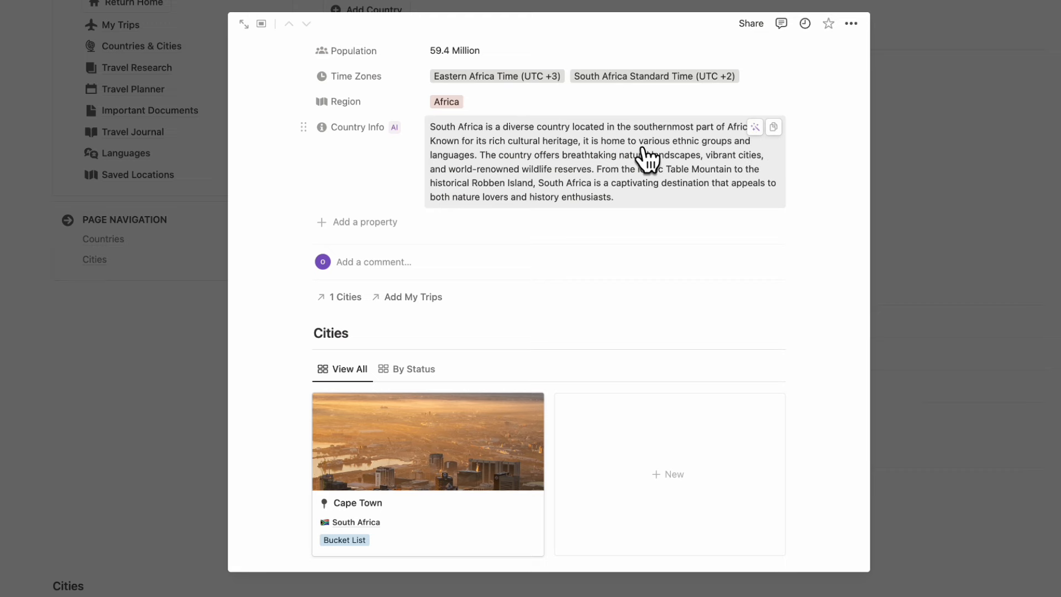
scroll(641, 223, "down", 10)
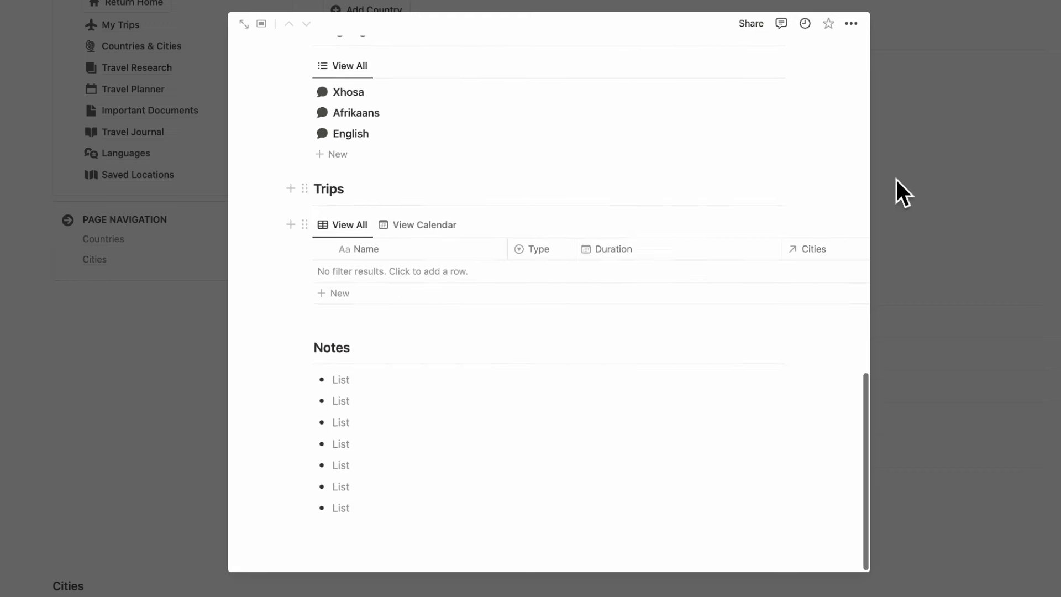
left_click(895, 190)
Create an AI Travel research entry on the Travel Research page and title it Top attractions to visit
left_click(157, 267)
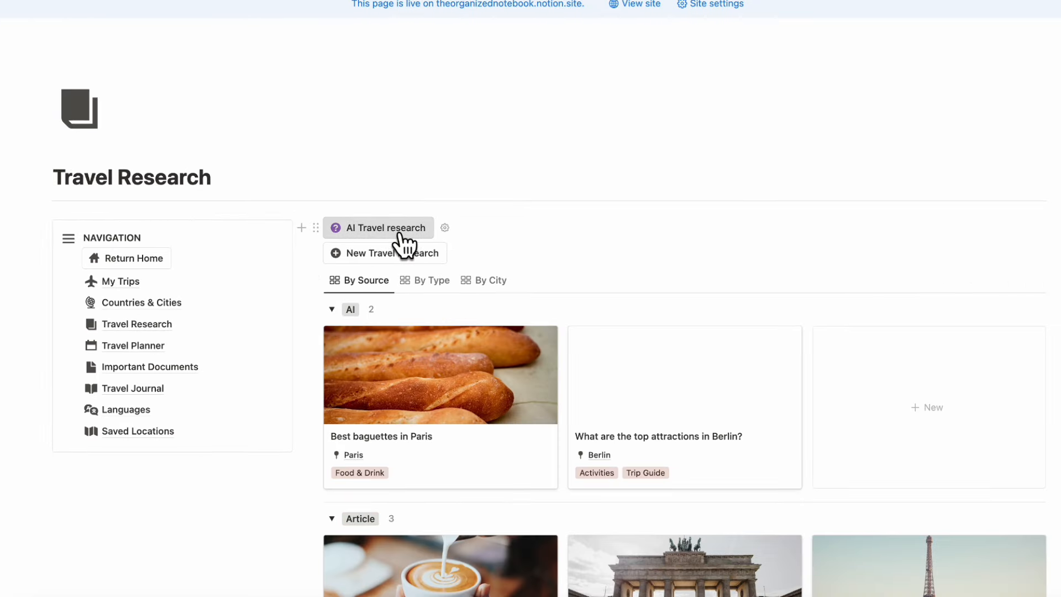
left_click(404, 232)
triple_click(420, 135)
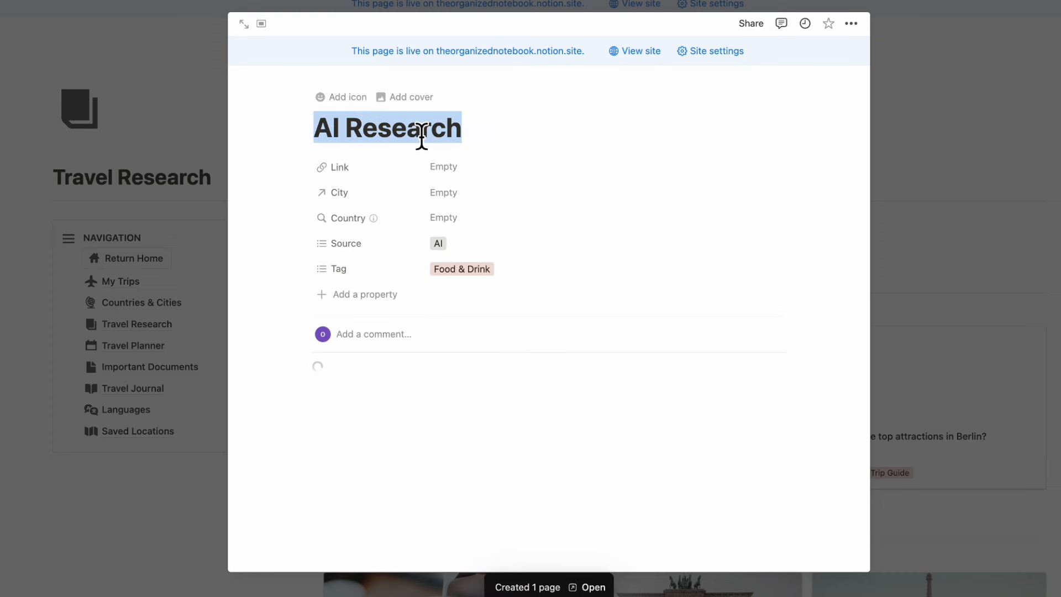
type("Top attractions to")
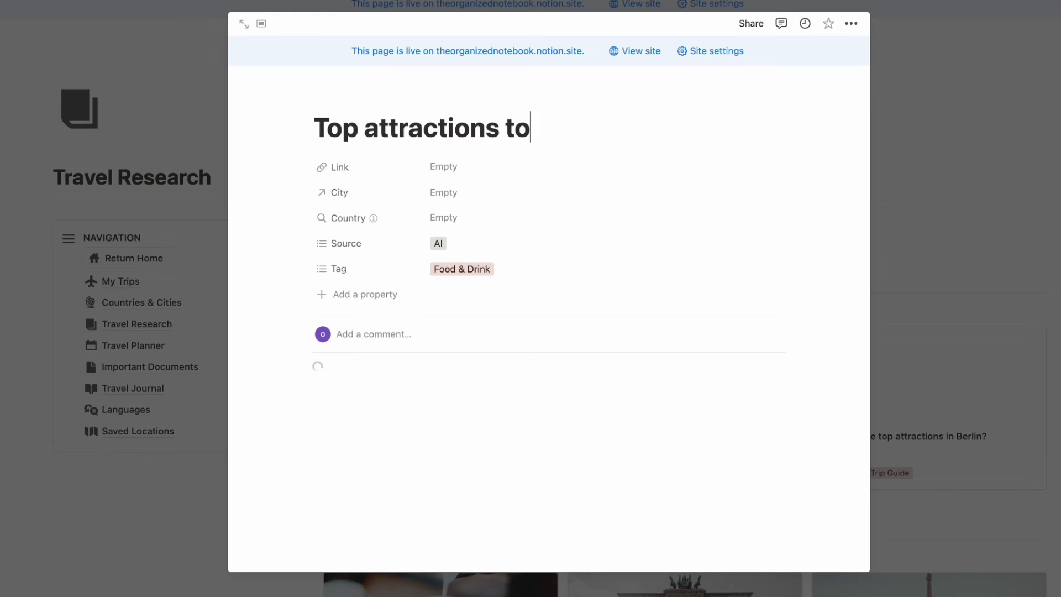
type(" visit")
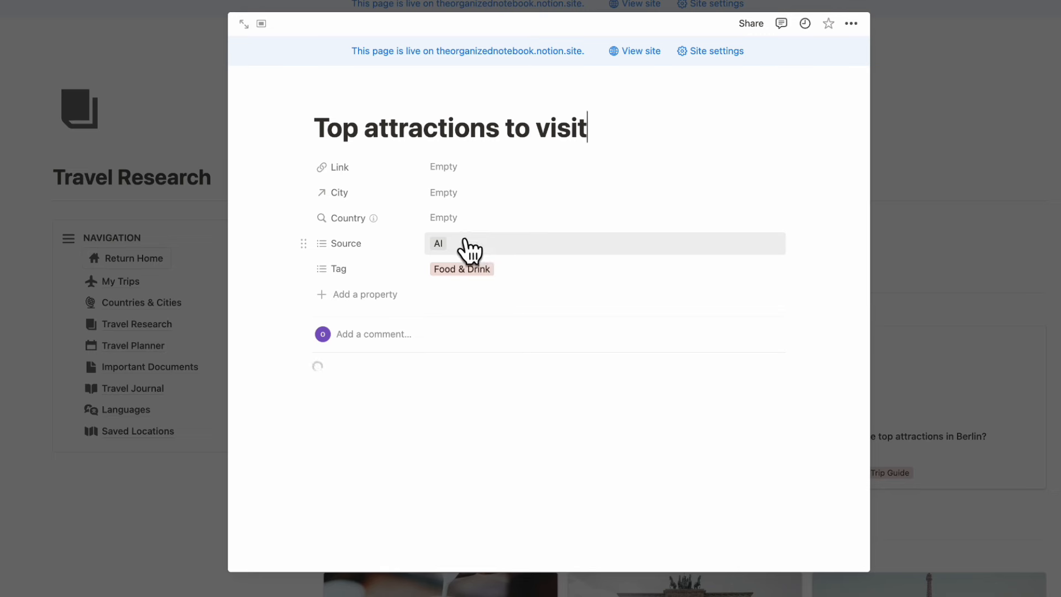
Tag the research entry as Activities instead of Food & Drink, and link it to the city Tokyo
left_click(509, 271)
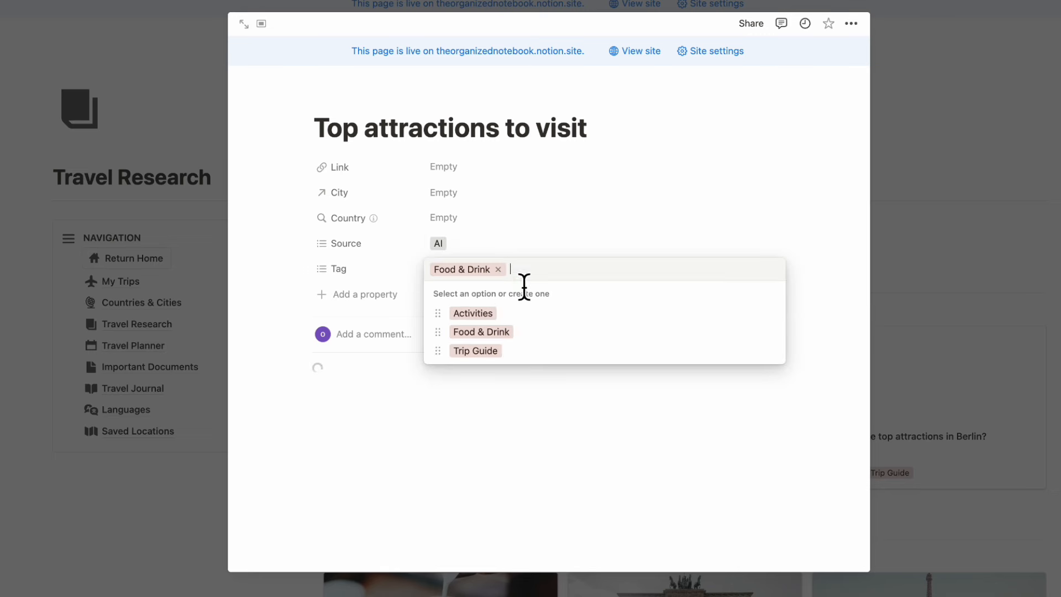
left_click(509, 313)
left_click(498, 269)
left_click(512, 249)
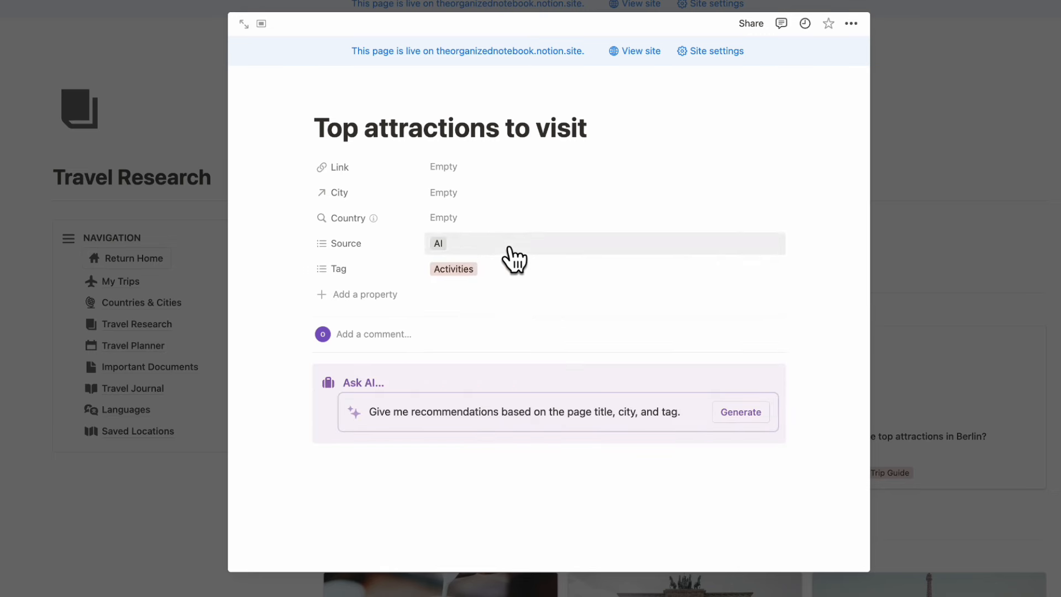
left_click(461, 193)
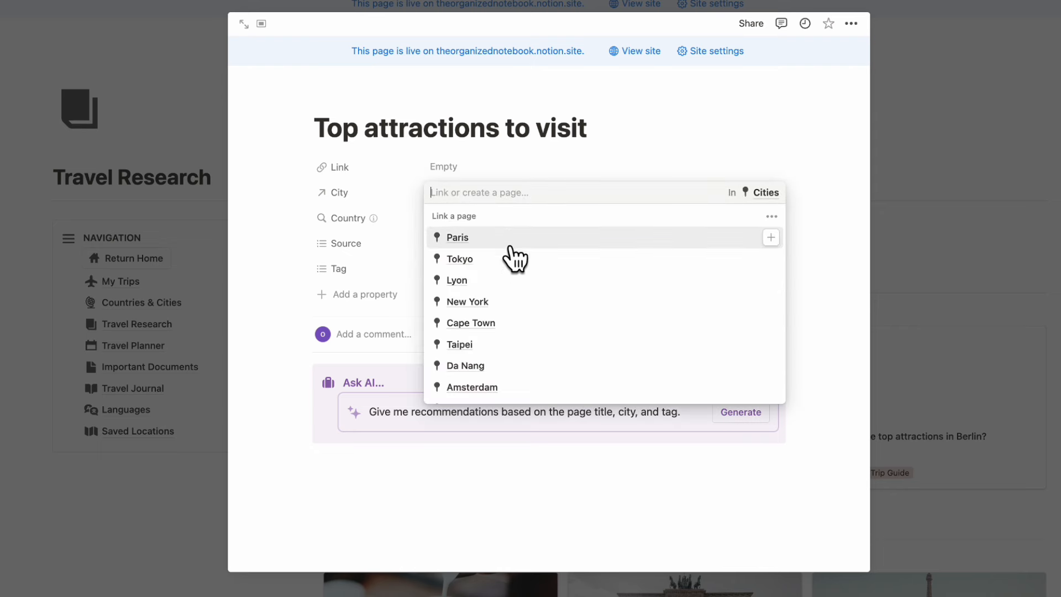
left_click(508, 259)
left_click(533, 170)
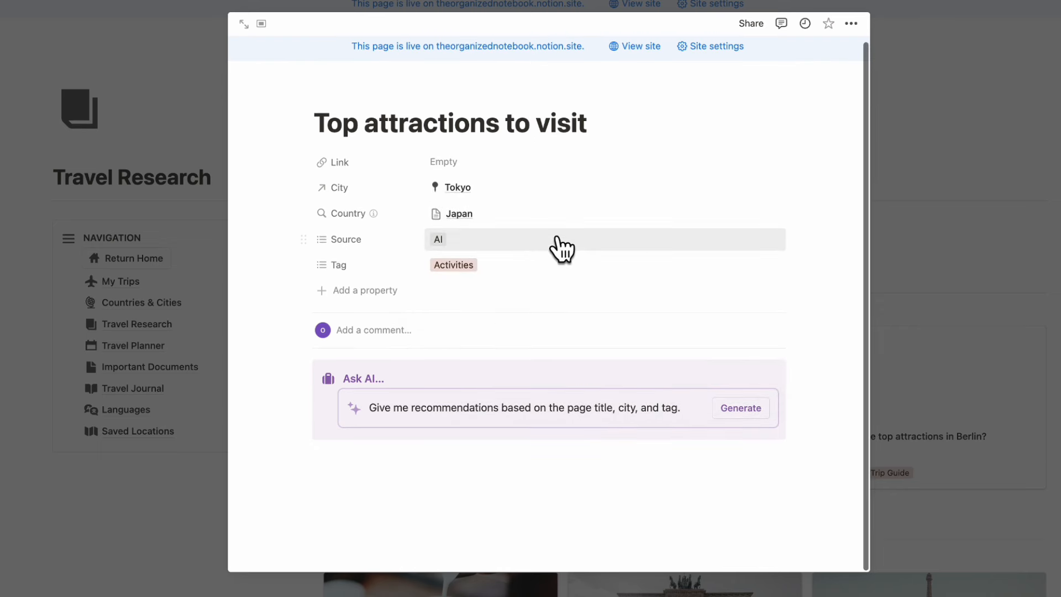
Generate the AI recommendations for the Tokyo attractions entry and return to the Travel Research gallery
left_click(738, 410)
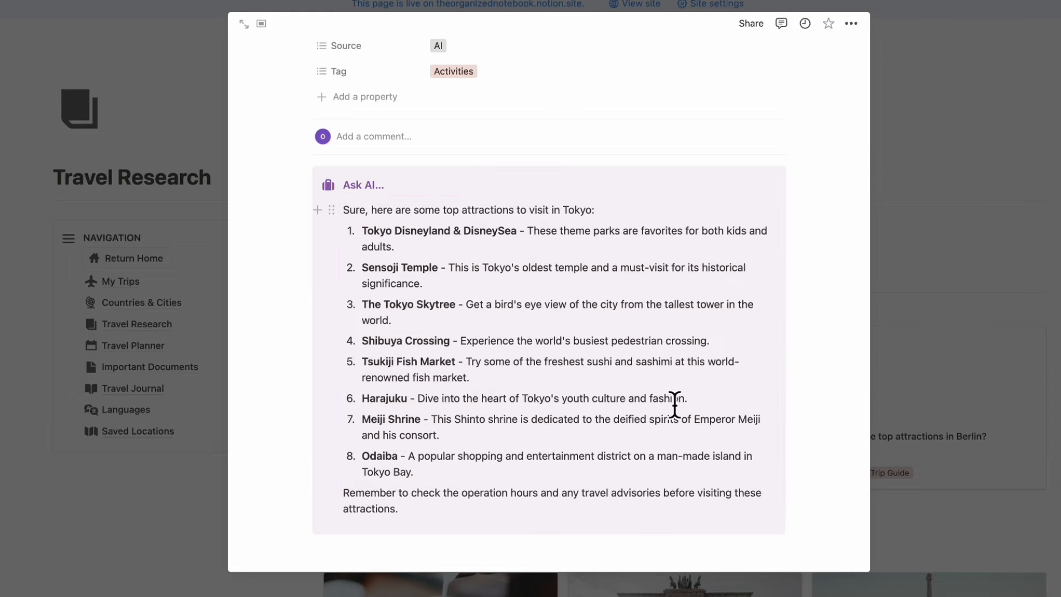
left_click(949, 287)
scroll(880, 302, "down", 2)
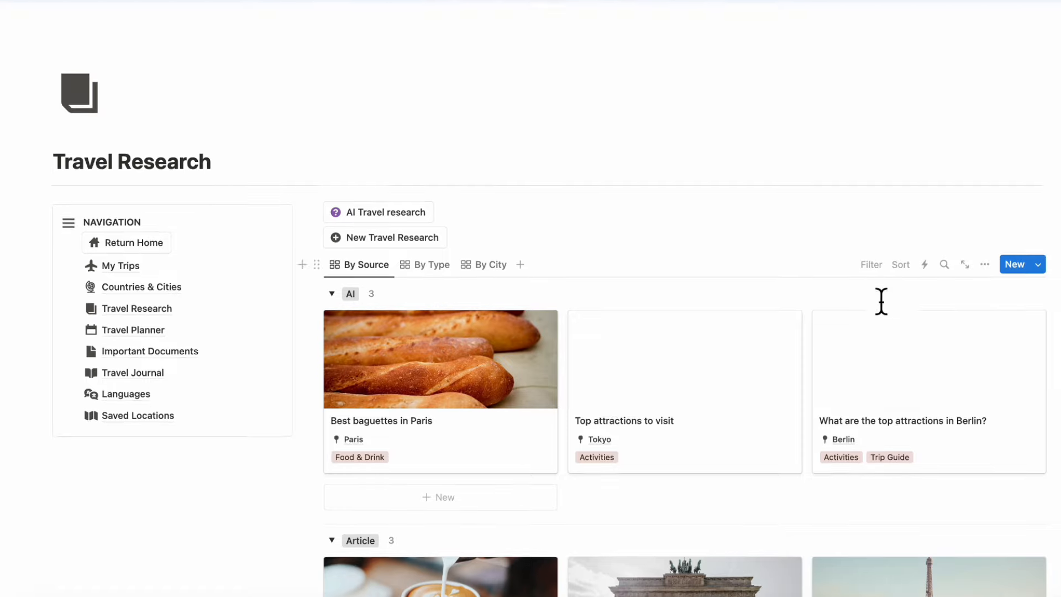
left_click(768, 397)
scroll(766, 390, "down", 4)
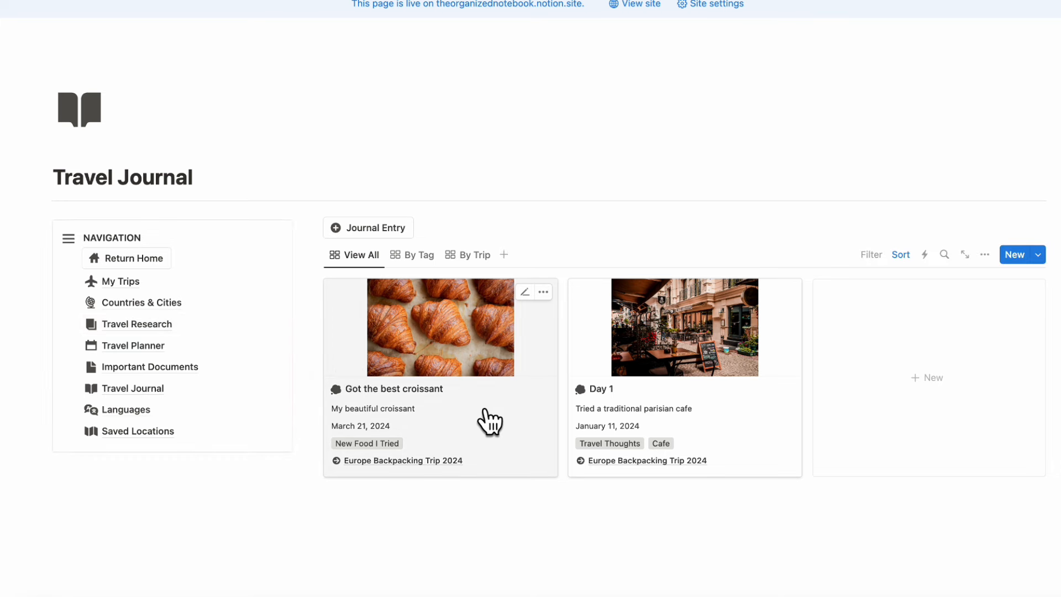
Add a new journal entry to the Travel Journal and title it Day 3
left_click(379, 229)
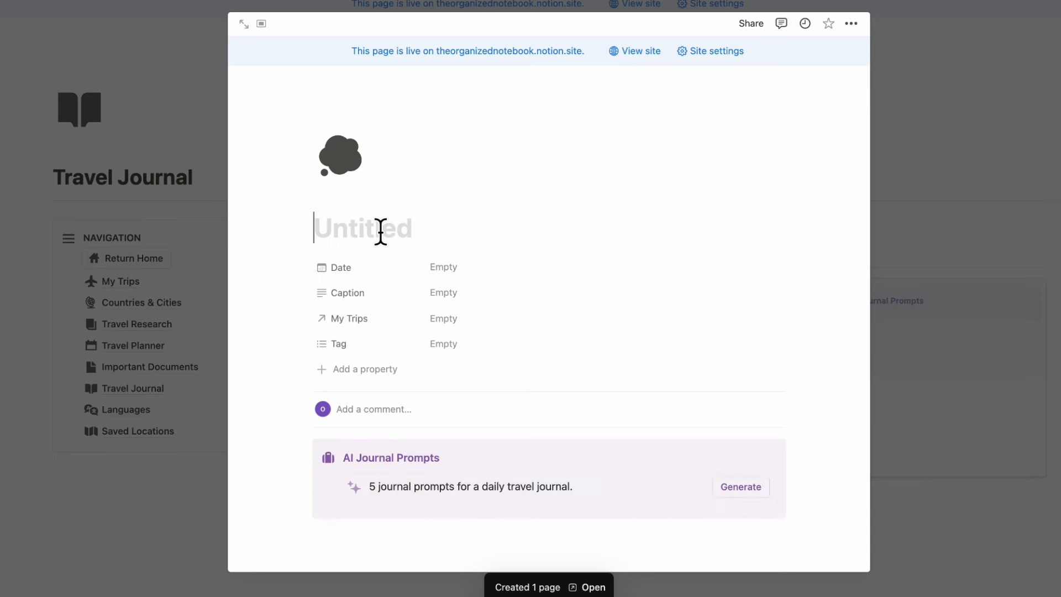
scroll(442, 293, "down", 3)
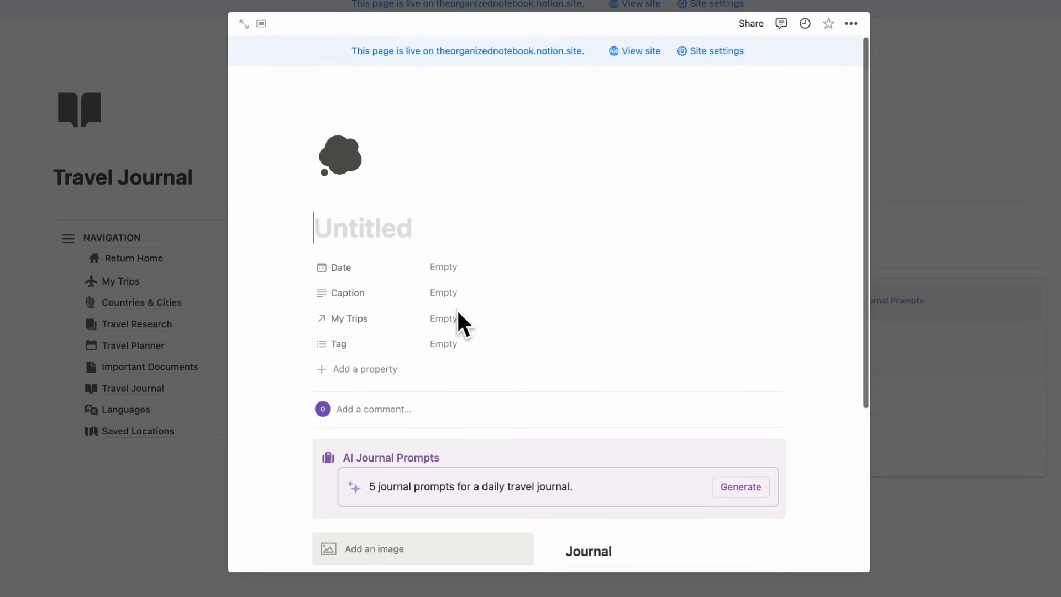
type("Day 3")
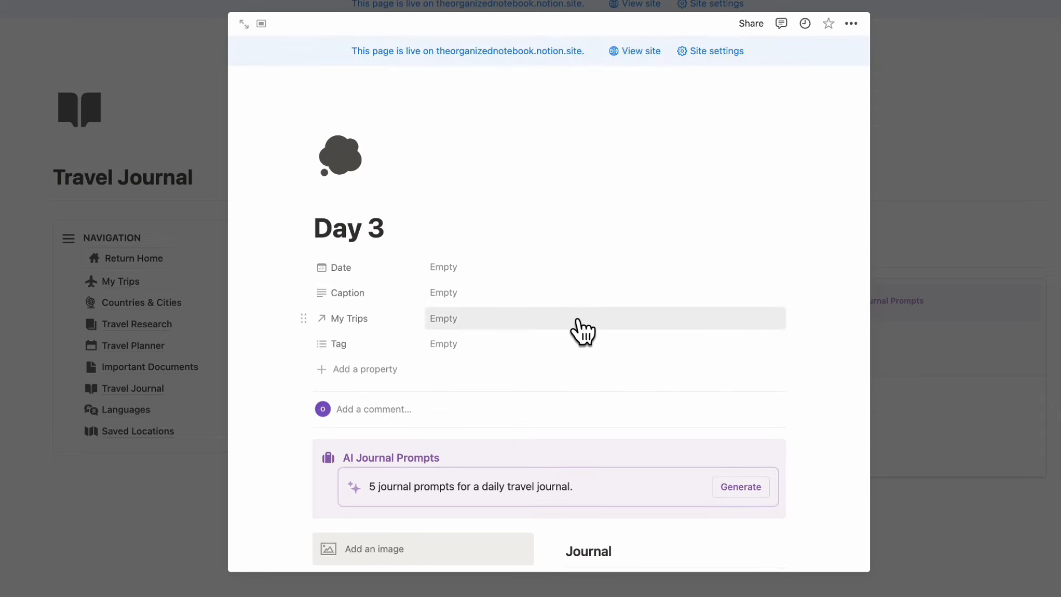
Generate the five AI journal prompts in the Day 3 entry and review them
scroll(572, 309, "down", 3)
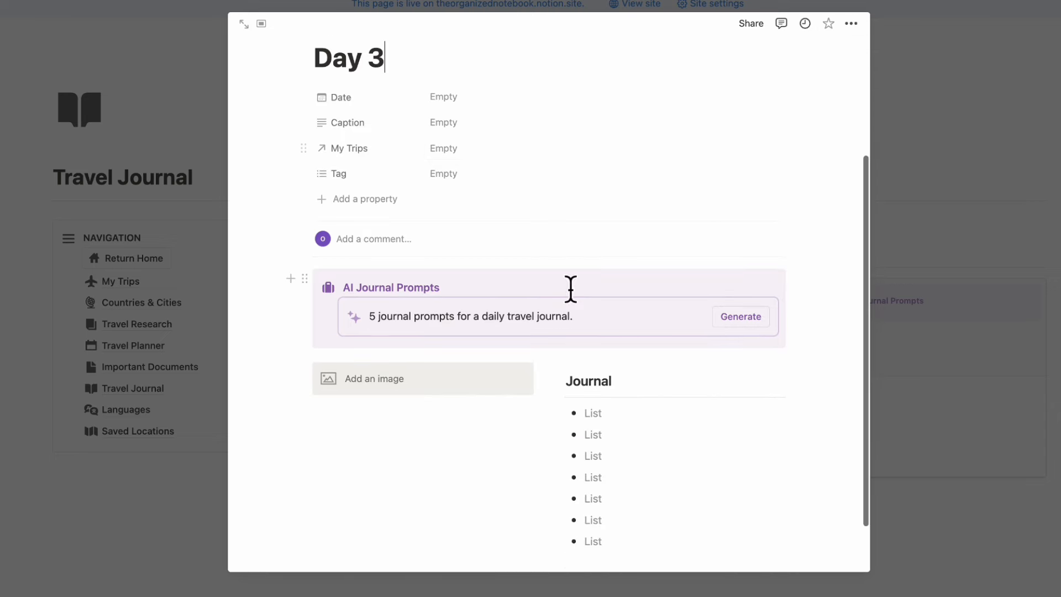
left_click(741, 318)
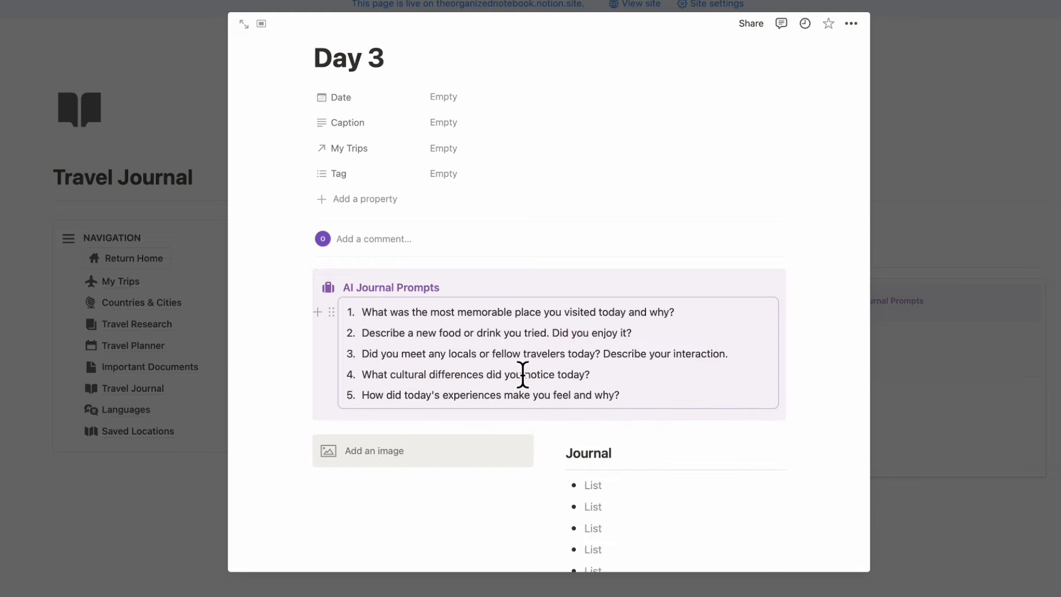
scroll(523, 374, "up", 4)
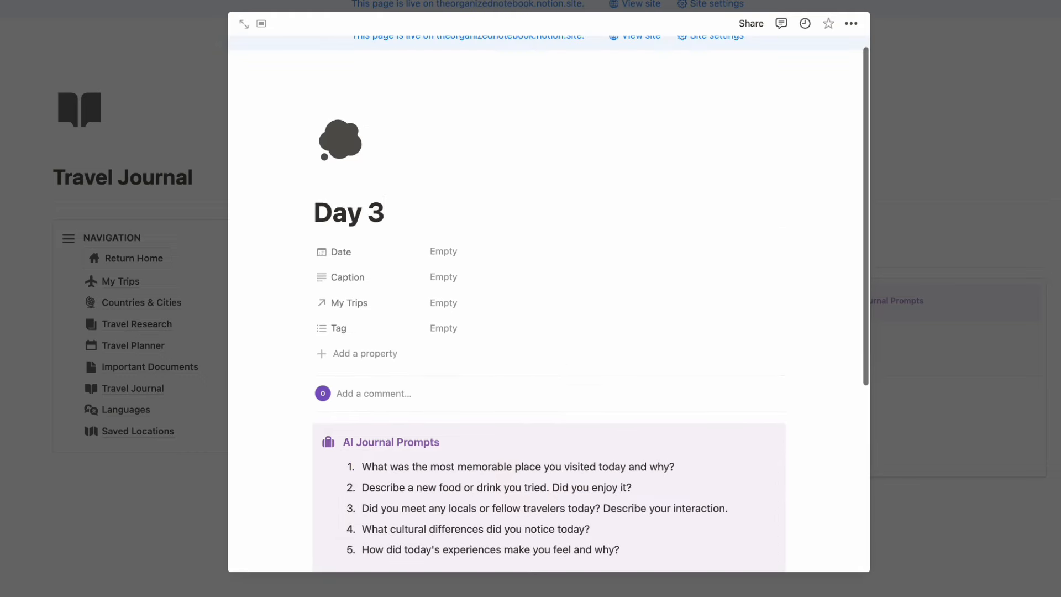